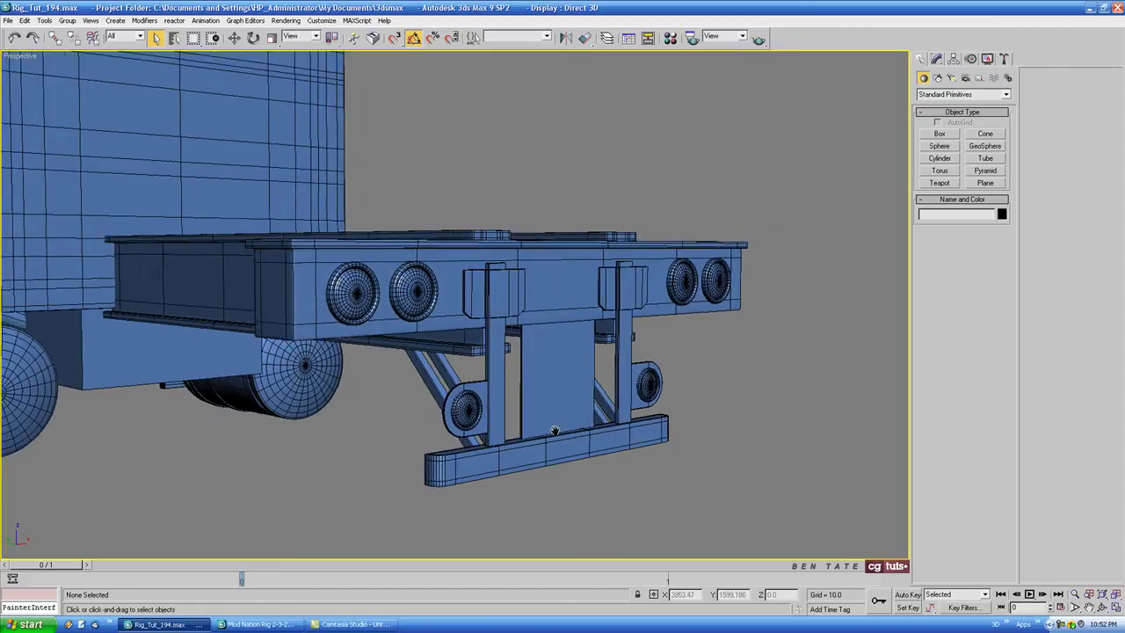
Step: In the Left view, select all the rear frame parts, invert the selection to the Cab group and hide it
{"action": "key", "text": "alt+w"}
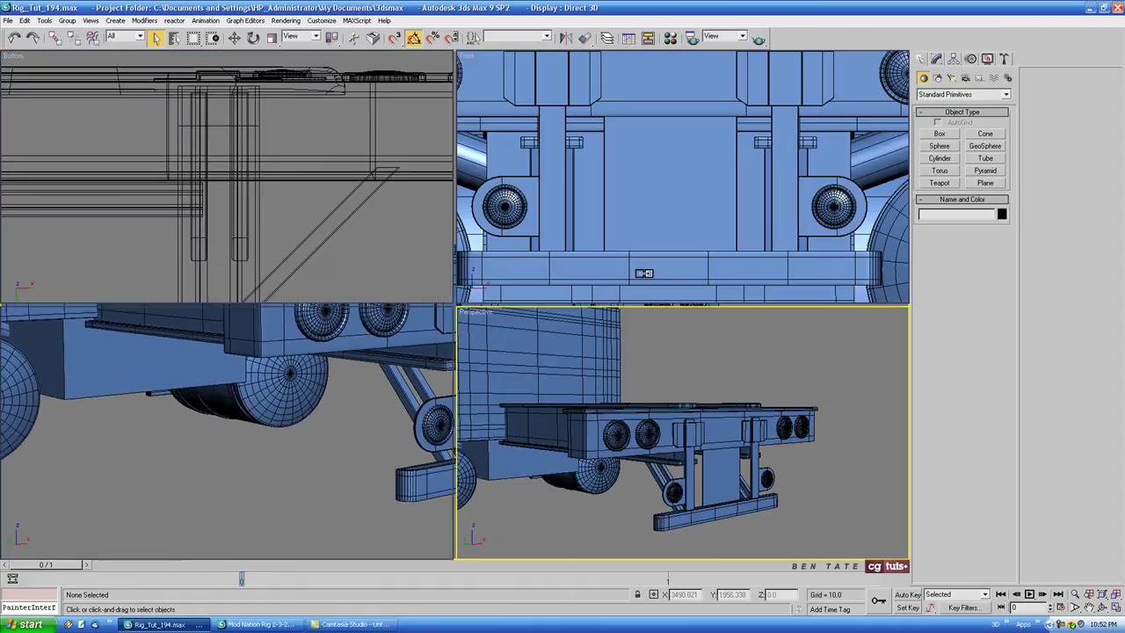
{"action": "left_click", "coordinate": [620, 228]}
{"action": "left_click", "coordinate": [380, 415]}
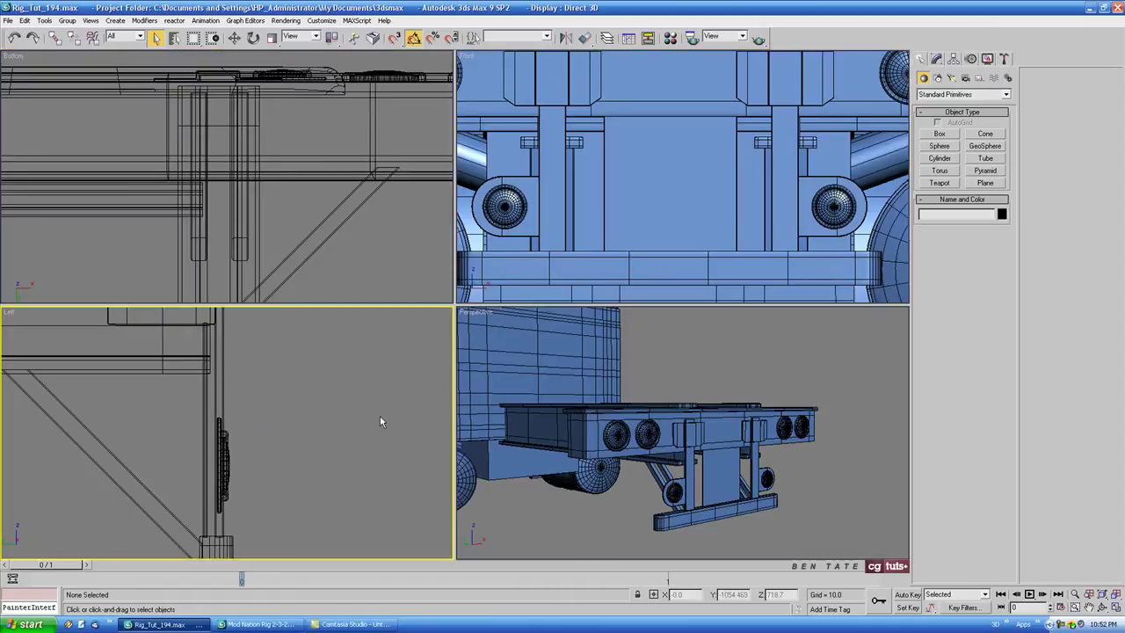
{"action": "key", "text": "alt+w"}
{"action": "scroll", "coordinate": [519, 334], "scroll_direction": "down", "scroll_amount": 6}
{"action": "left_click_drag", "start_coordinate": [750, 237], "coordinate": [283, 434]}
{"action": "middle_click_drag", "start_coordinate": [321, 416], "coordinate": [430, 433]}
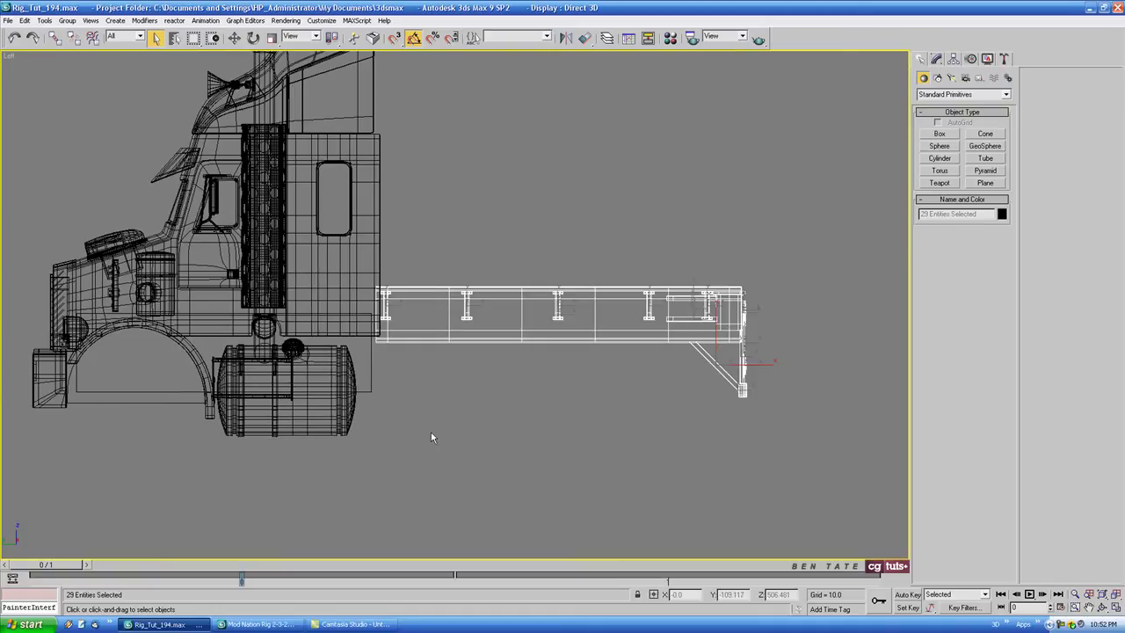
{"action": "key", "text": "ctrl+i"}
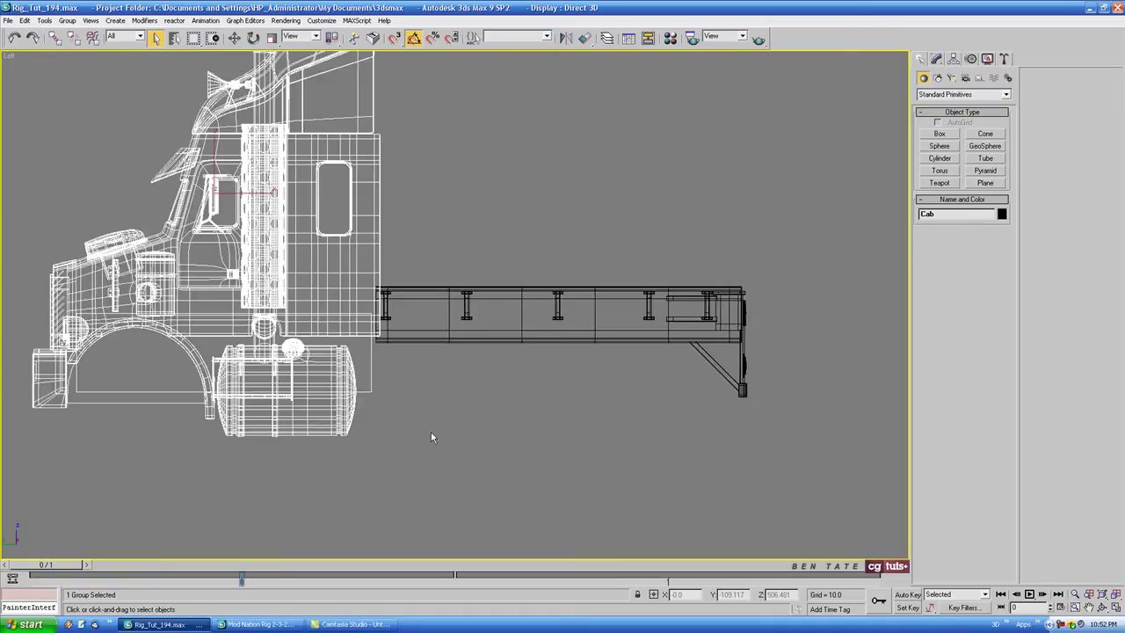
{"action": "middle_click_drag", "start_coordinate": [517, 393], "coordinate": [517, 417]}
{"action": "right_click", "coordinate": [527, 392]}
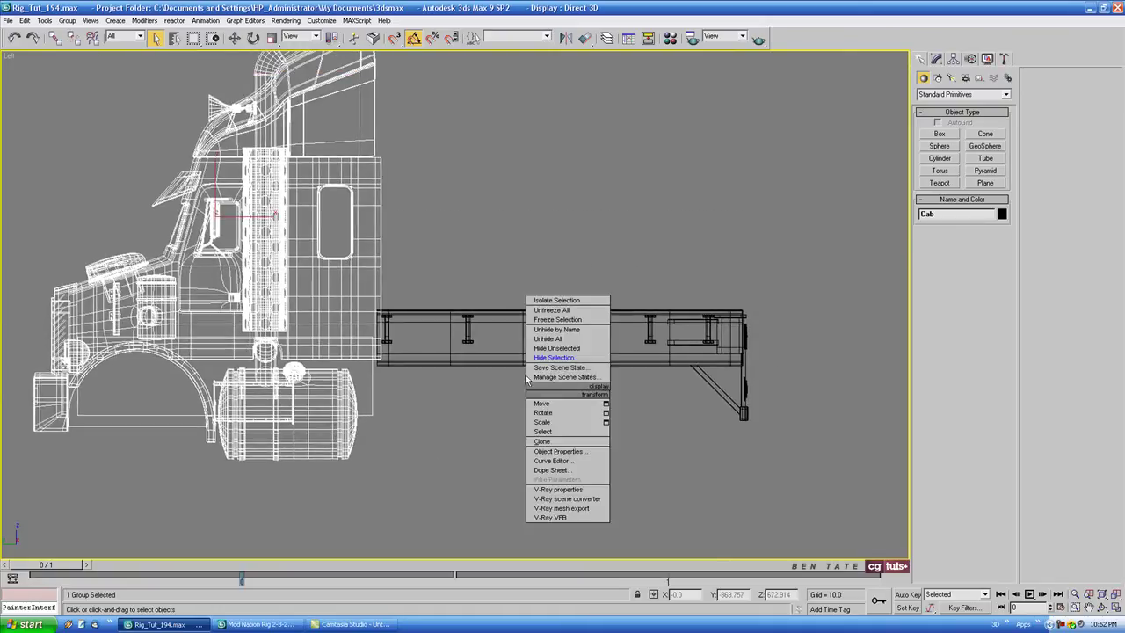
{"action": "left_click", "coordinate": [549, 334]}
{"action": "middle_click_drag", "start_coordinate": [510, 396], "coordinate": [593, 425]}
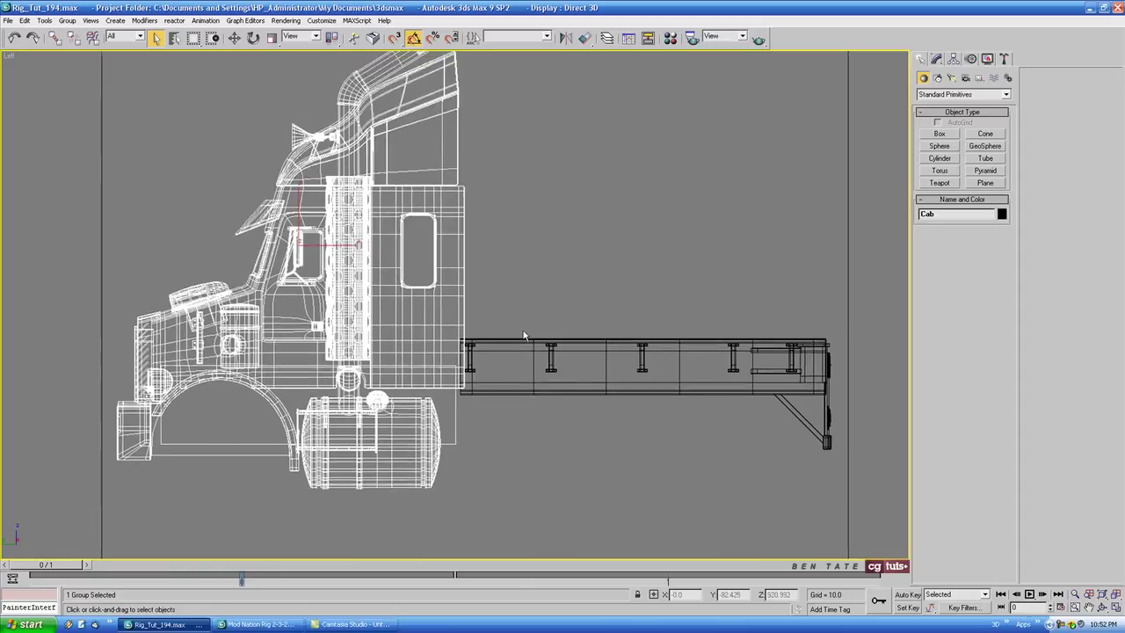
{"action": "right_click", "coordinate": [539, 317]}
{"action": "left_click", "coordinate": [563, 281]}
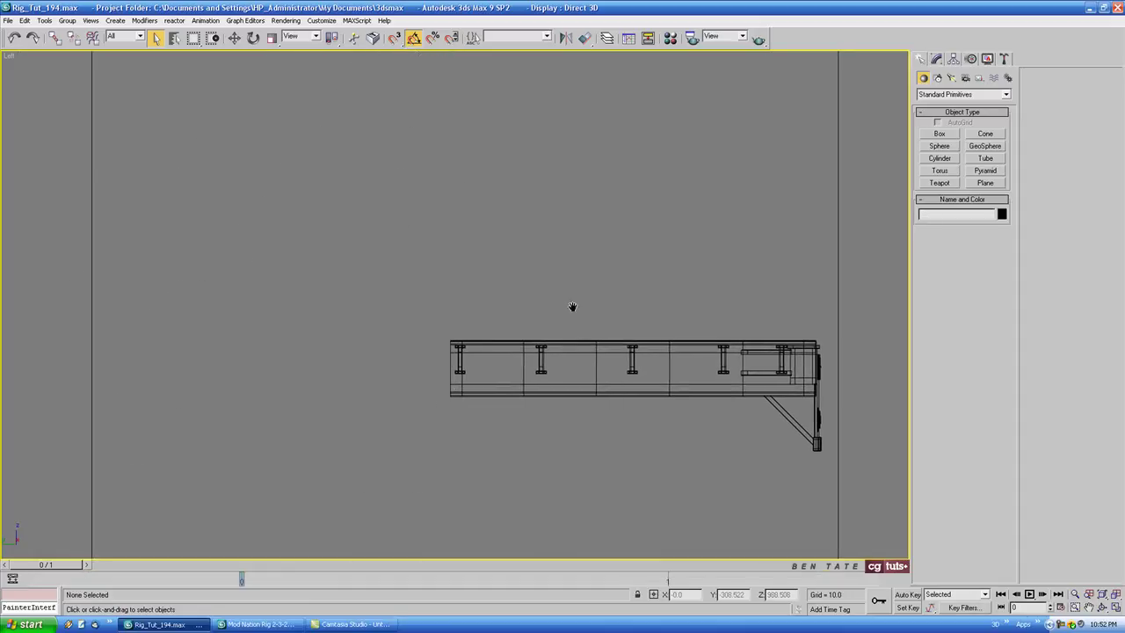
Step: Examine the mud flap behind the rear wheel on the blueprint in the Left and Front views
{"action": "scroll", "coordinate": [539, 341], "scroll_direction": "up", "scroll_amount": 5}
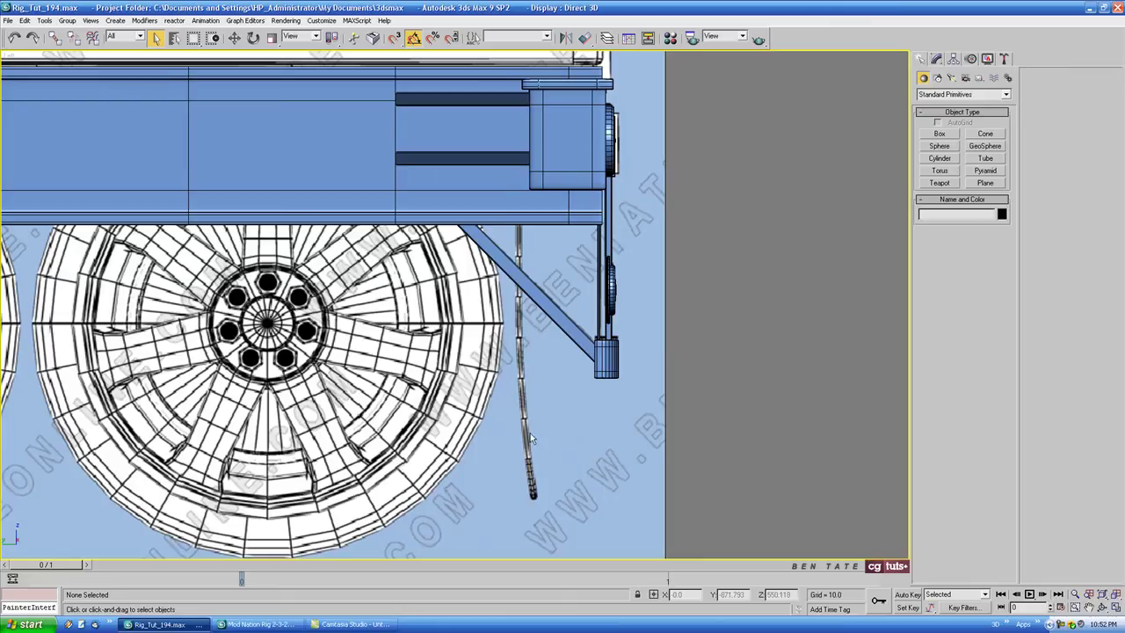
{"action": "scroll", "coordinate": [531, 437], "scroll_direction": "up", "scroll_amount": 4}
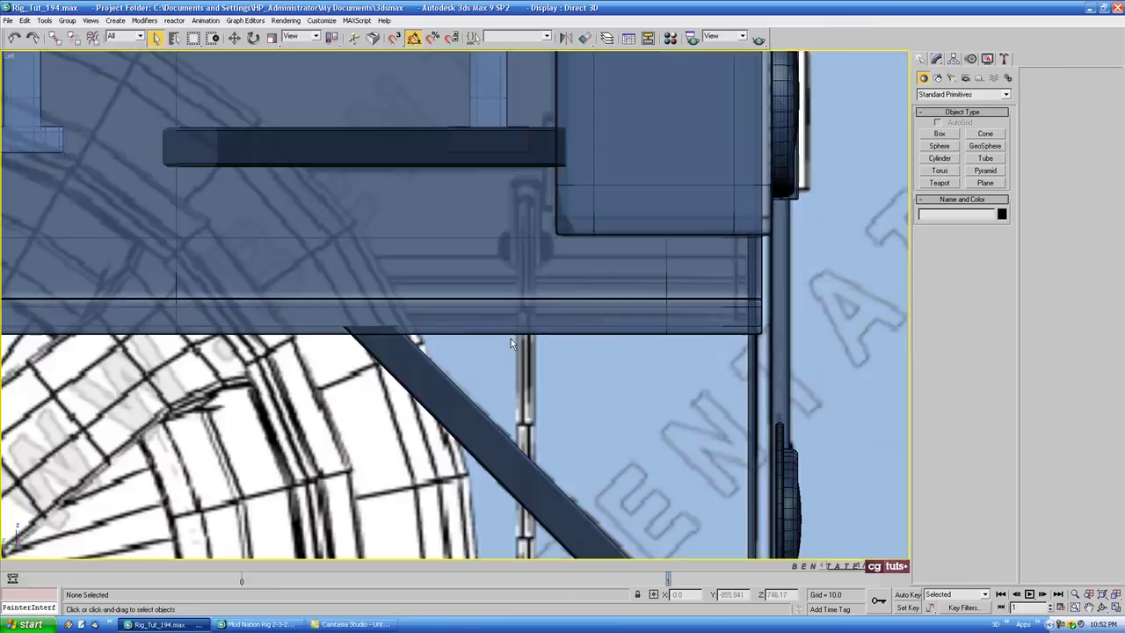
{"action": "scroll", "coordinate": [511, 340], "scroll_direction": "down", "scroll_amount": 5}
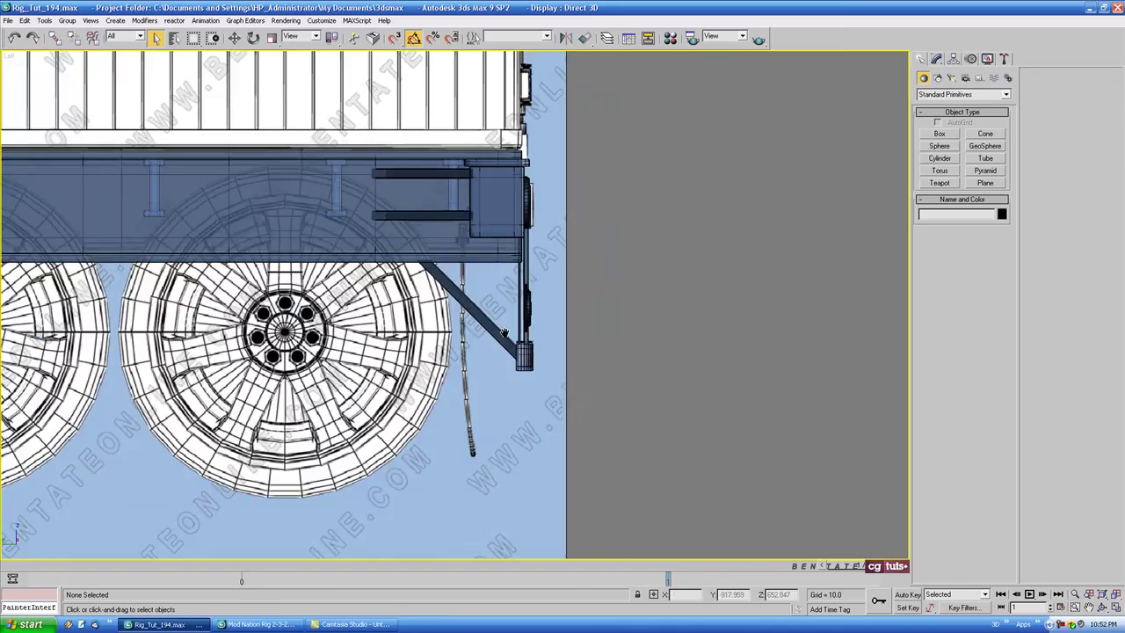
{"action": "key", "text": "f"}
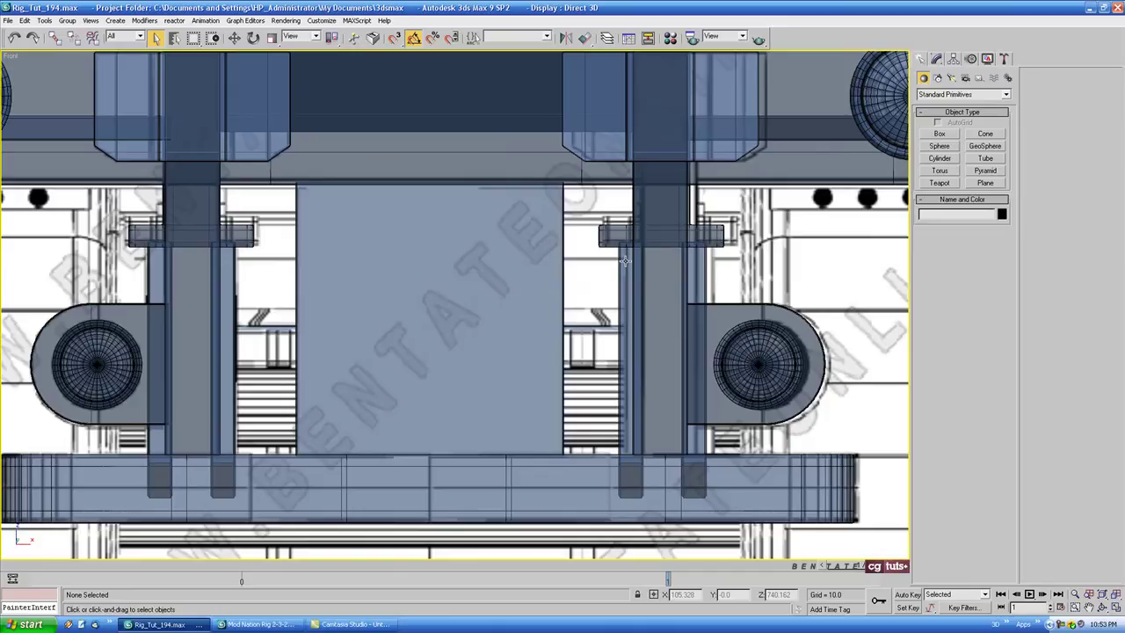
{"action": "scroll", "coordinate": [624, 260], "scroll_direction": "down", "scroll_amount": 5}
{"action": "scroll", "coordinate": [620, 279], "scroll_direction": "up", "scroll_amount": 1}
{"action": "scroll", "coordinate": [483, 287], "scroll_direction": "up", "scroll_amount": 3}
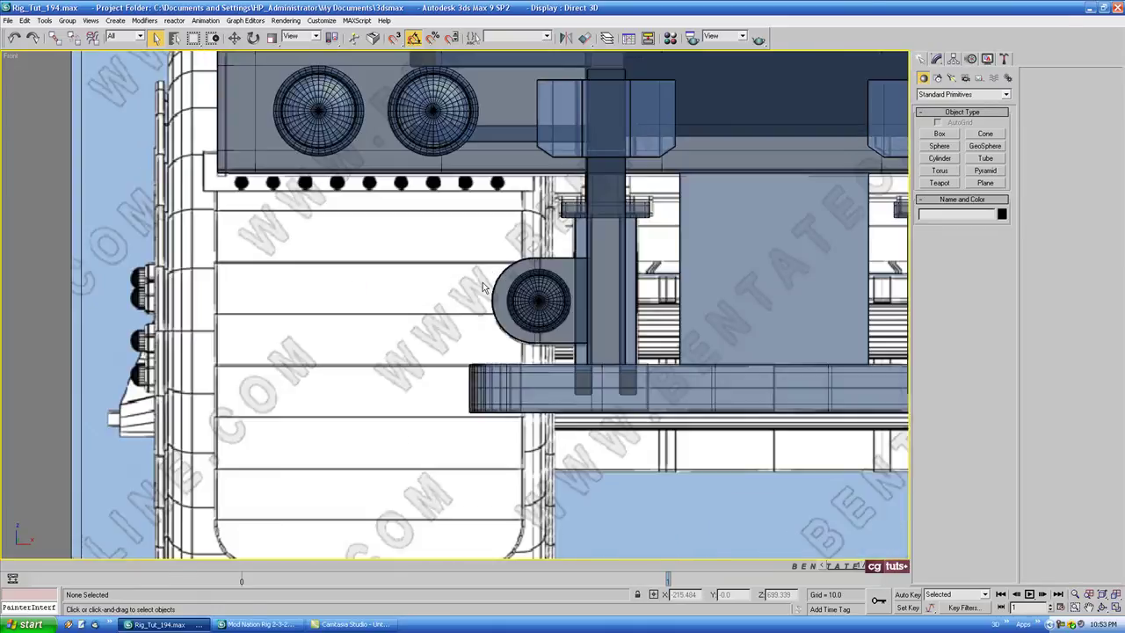
{"action": "middle_click_drag", "start_coordinate": [482, 288], "coordinate": [524, 234]}
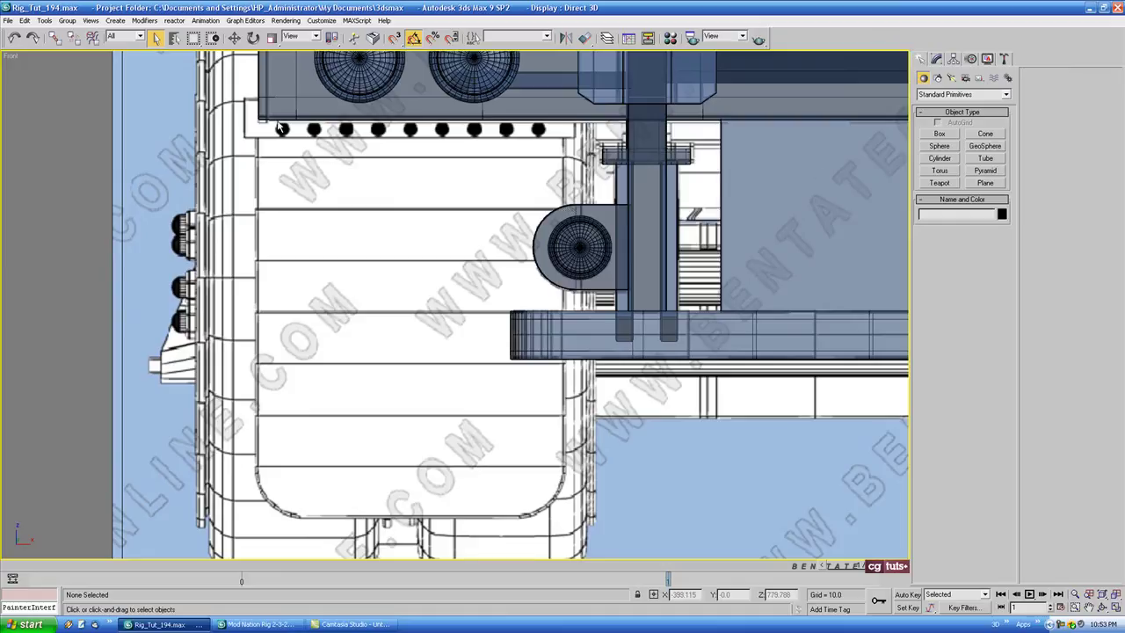
Step: Create a box over the blueprint's mud flap in the Front view, about 305 long, 231 wide and 5.2 high
{"action": "middle_click_drag", "start_coordinate": [724, 129], "coordinate": [717, 127]}
{"action": "left_click", "coordinate": [939, 134]}
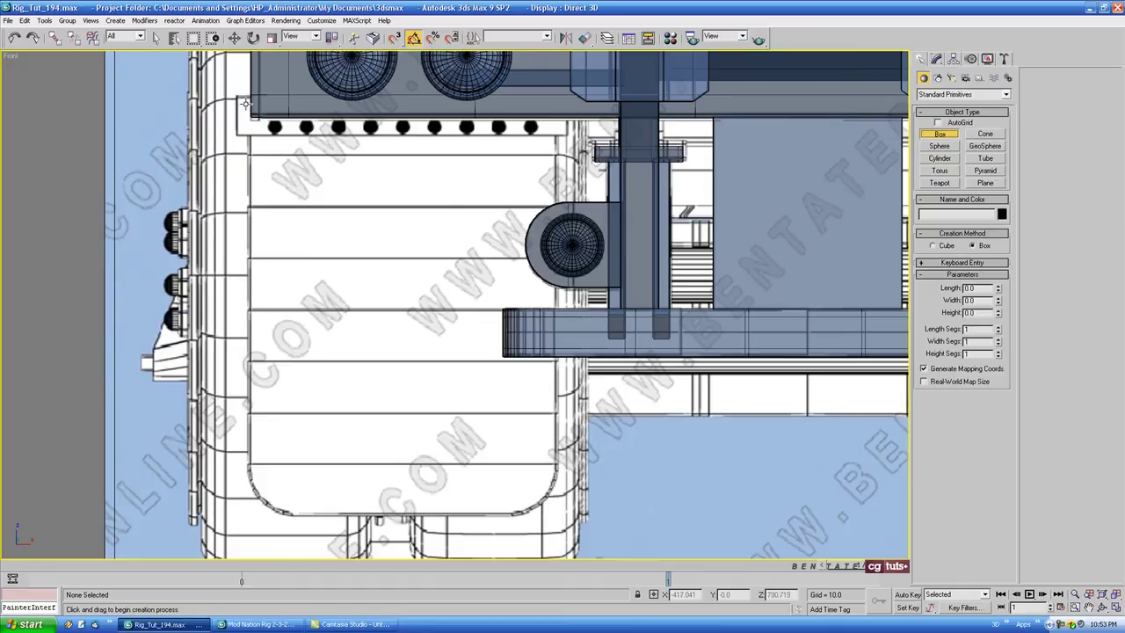
{"action": "left_click_drag", "start_coordinate": [242, 108], "coordinate": [557, 512]}
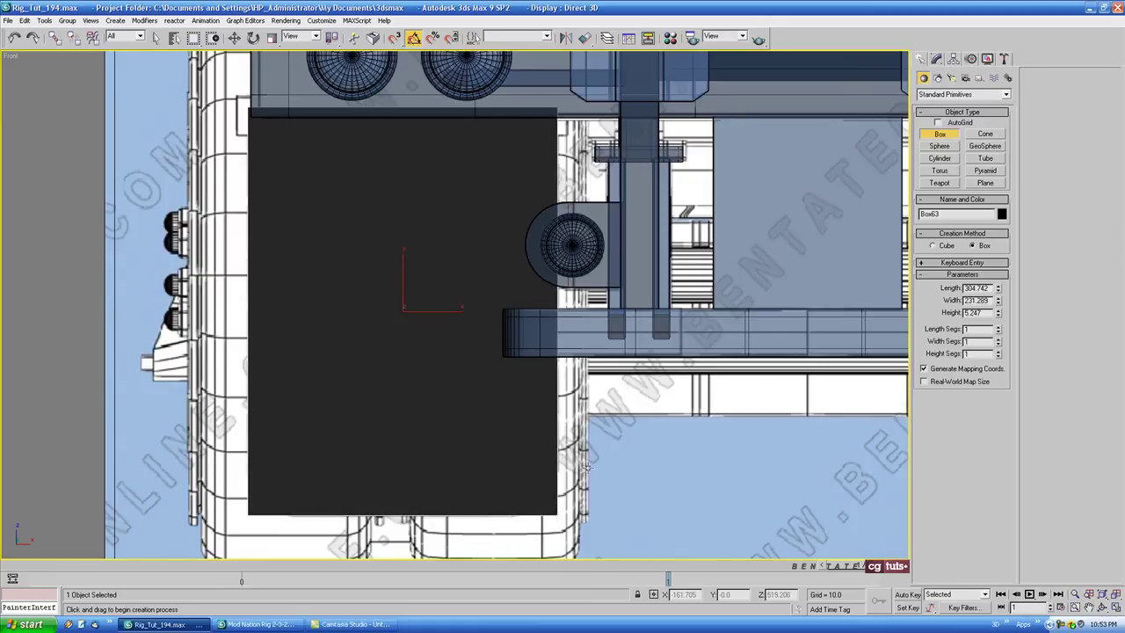
Step: Move the box along the truck in the Left view onto the mud flap behind the rearmost wheel
{"action": "left_click", "coordinate": [236, 38]}
{"action": "key", "text": "l"}
{"action": "scroll", "coordinate": [160, 314], "scroll_direction": "down", "scroll_amount": 3}
{"action": "middle_click_drag", "start_coordinate": [160, 314], "coordinate": [230, 310]}
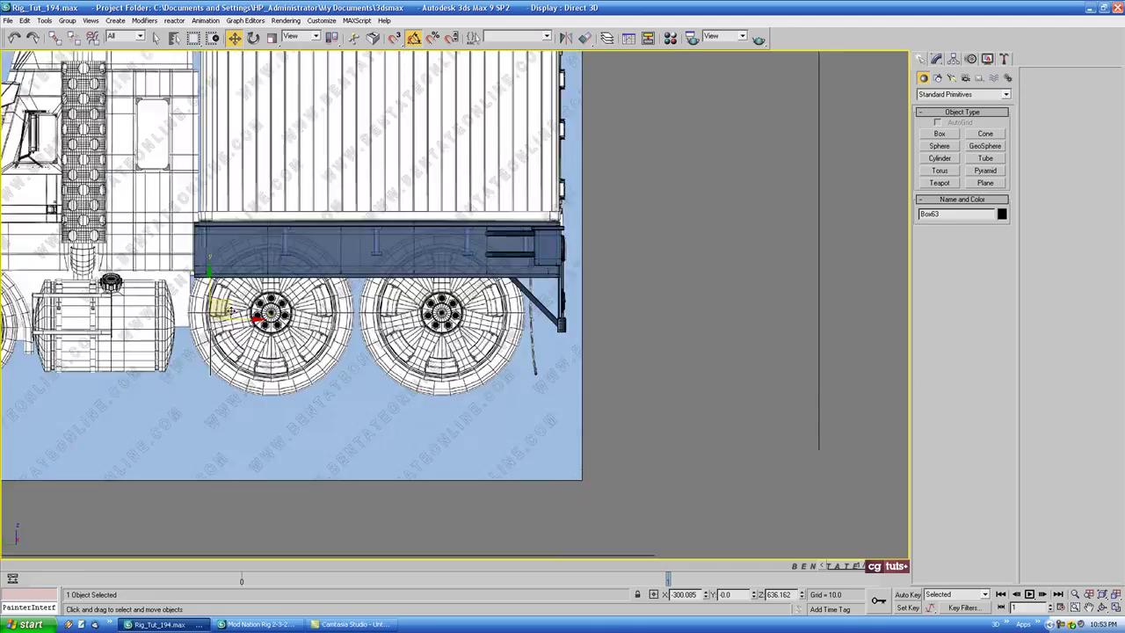
{"action": "left_click_drag", "start_coordinate": [249, 320], "coordinate": [561, 323]}
{"action": "scroll", "coordinate": [561, 323], "scroll_direction": "up", "scroll_amount": 5}
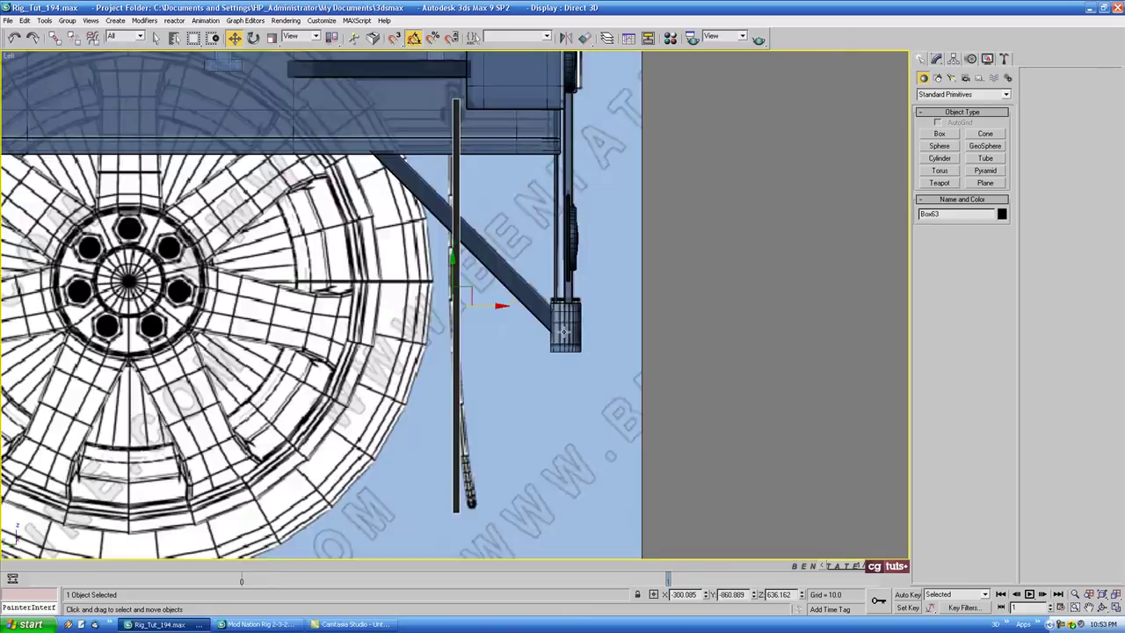
{"action": "left_click_drag", "start_coordinate": [499, 305], "coordinate": [495, 306]}
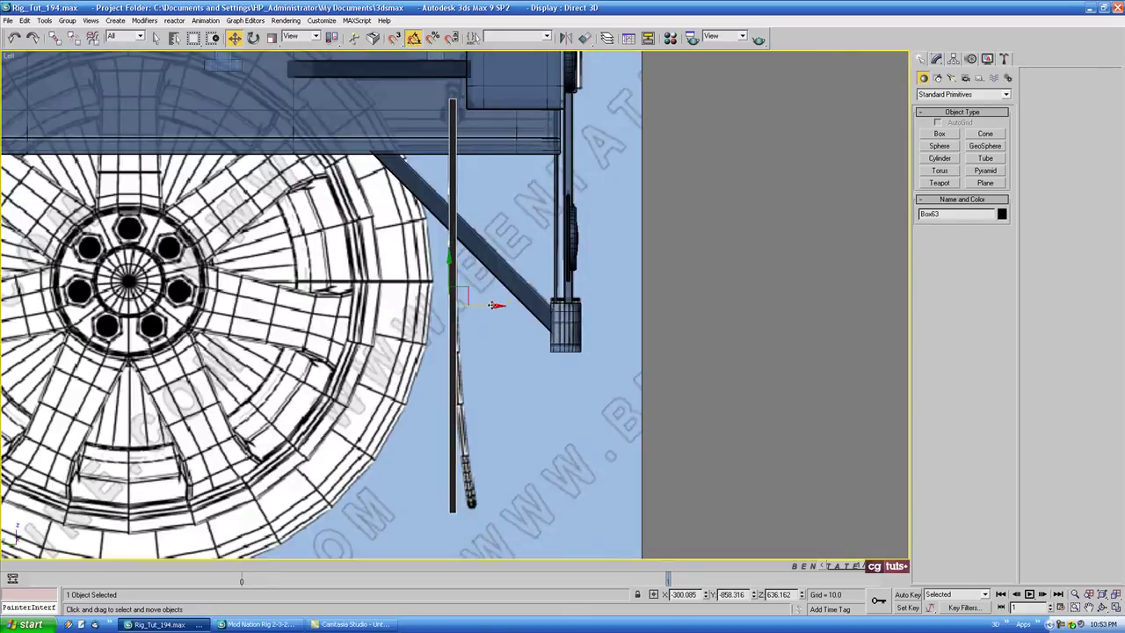
Step: Assign the semi-transparent blue 23 - Default material to the mud flap box
{"action": "key", "text": "m"}
{"action": "left_click", "coordinate": [109, 243]}
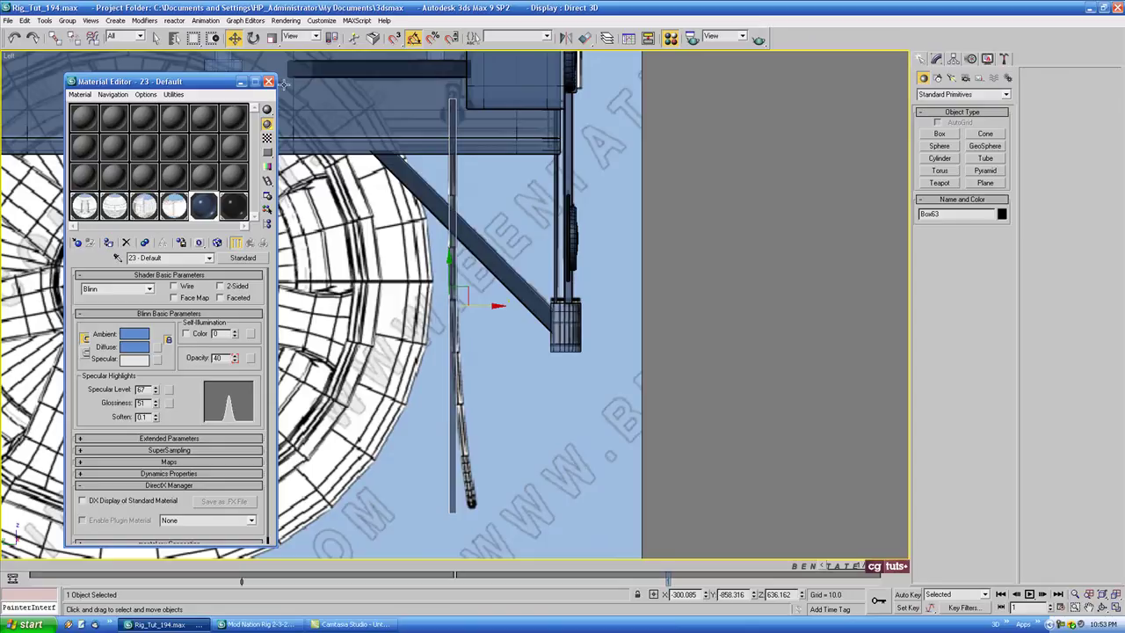
{"action": "left_click", "coordinate": [269, 81]}
Step: Nudge the box sideways in the Left view to line up with the upper part of the blueprint's mud flap
{"action": "middle_click_drag", "start_coordinate": [388, 163], "coordinate": [344, 165]}
{"action": "scroll", "coordinate": [346, 168], "scroll_direction": "up", "scroll_amount": 5}
{"action": "middle_click_drag", "start_coordinate": [399, 246], "coordinate": [466, 337]}
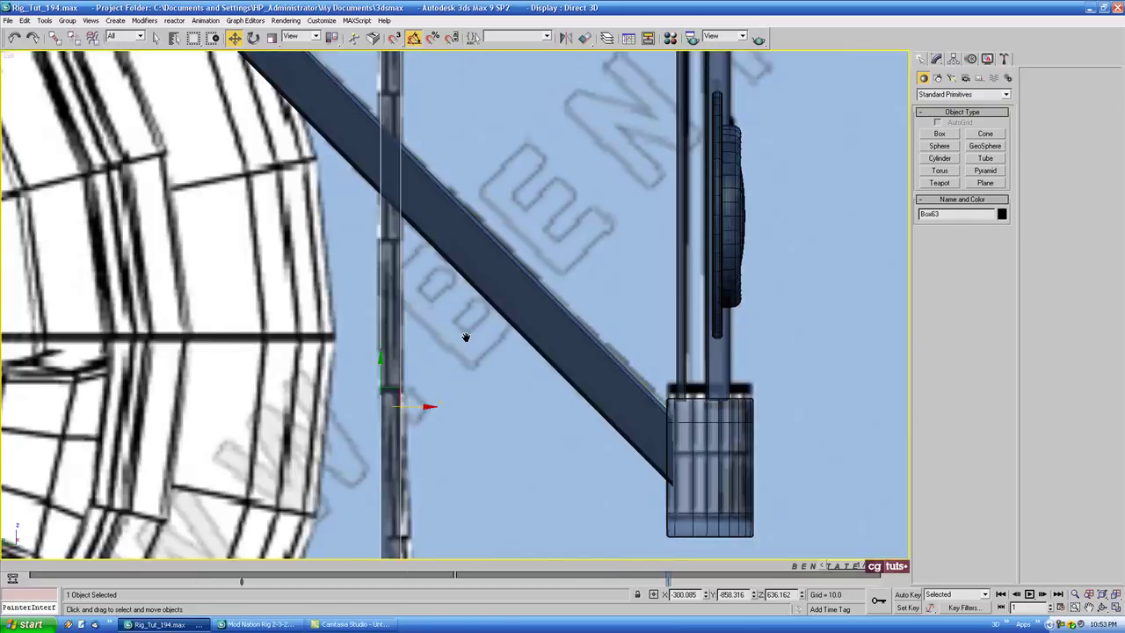
{"action": "scroll", "coordinate": [466, 336], "scroll_direction": "down", "scroll_amount": 3}
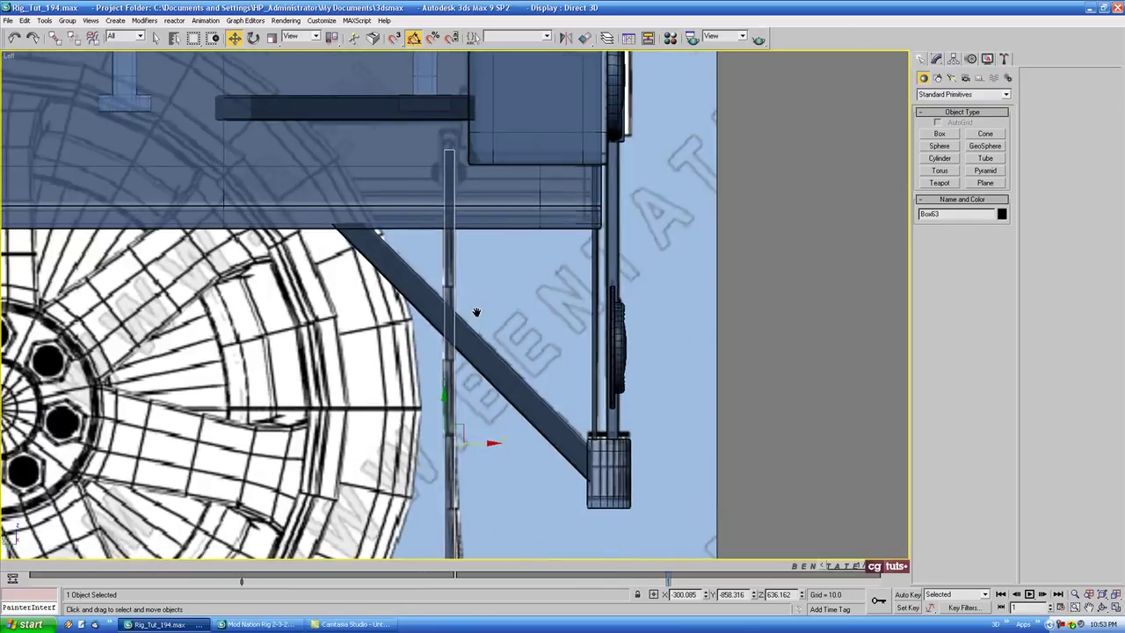
{"action": "left_click_drag", "start_coordinate": [478, 443], "coordinate": [478, 443]}
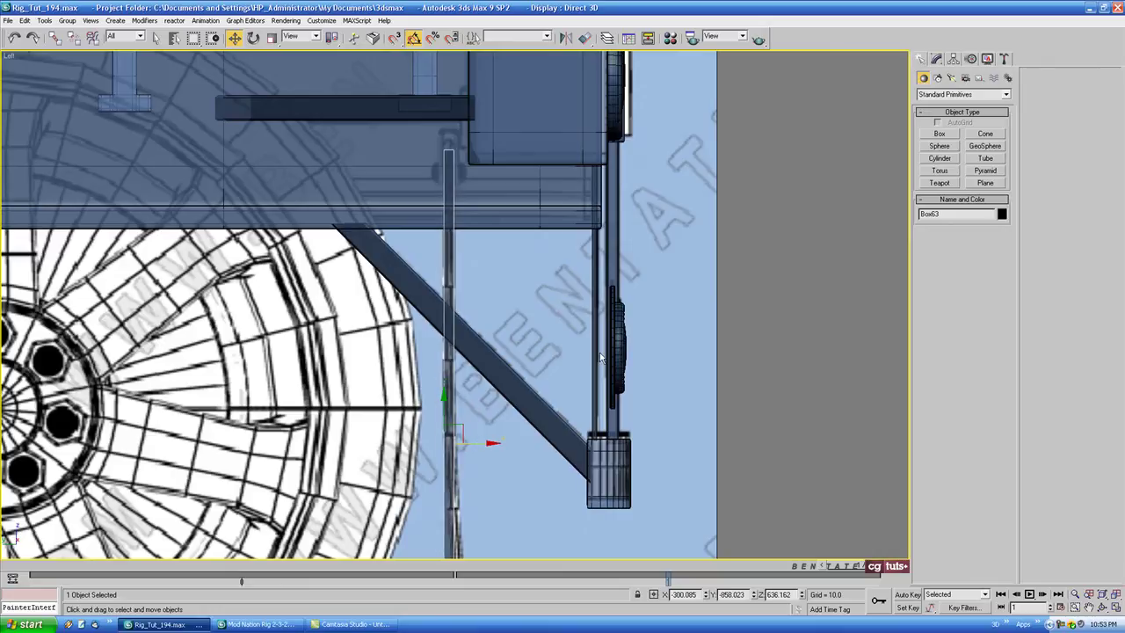
Step: Set the mud flap box's height to 6
{"action": "left_click", "coordinate": [936, 59]}
{"action": "middle_click_drag", "start_coordinate": [718, 234], "coordinate": [709, 210]}
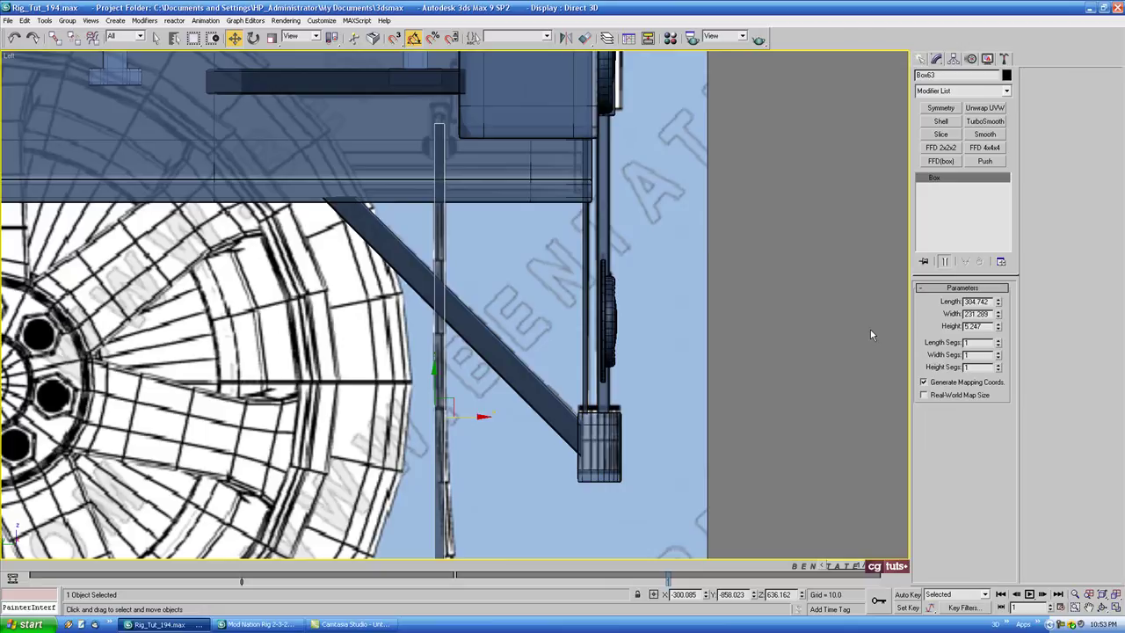
{"action": "left_click_drag", "start_coordinate": [998, 326], "coordinate": [938, 326]}
{"action": "type", "text": "6"}
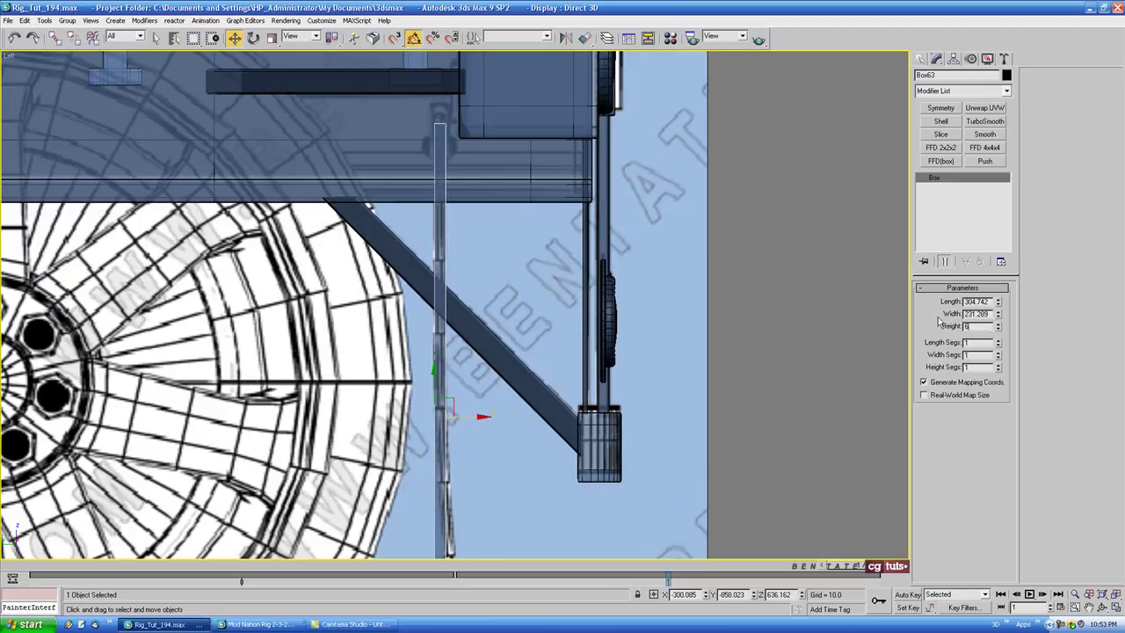
{"action": "key", "text": "Return"}
Step: Convert the mud flap box to an Editable Poly
{"action": "scroll", "coordinate": [518, 387], "scroll_direction": "down", "scroll_amount": 2}
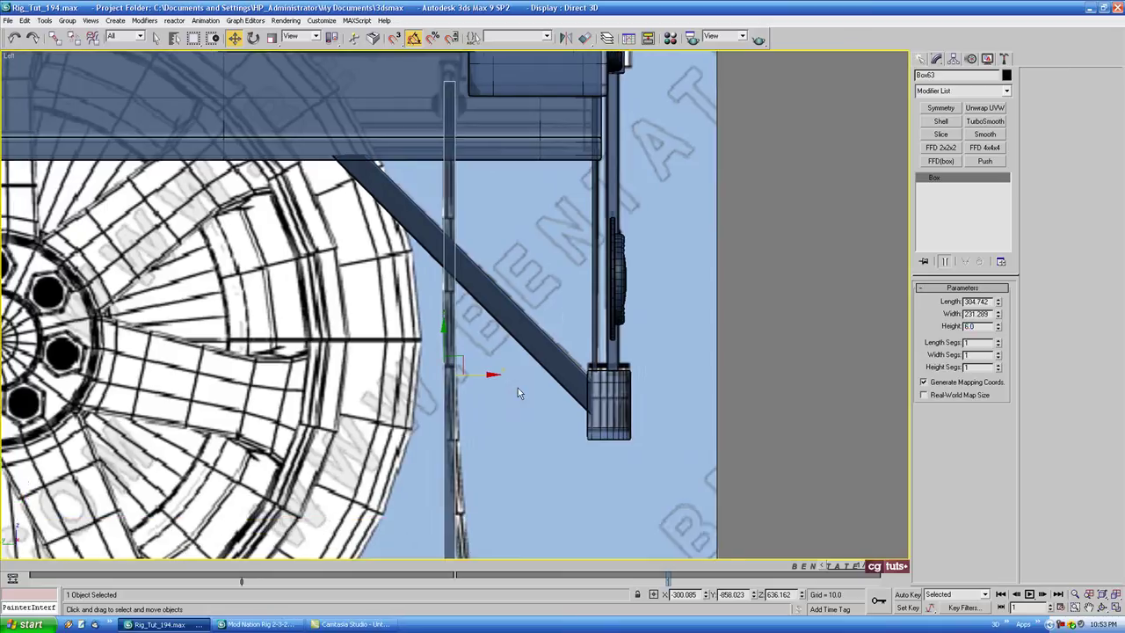
{"action": "scroll", "coordinate": [507, 387], "scroll_direction": "up", "scroll_amount": 2}
{"action": "middle_click_drag", "start_coordinate": [504, 335], "coordinate": [505, 408]}
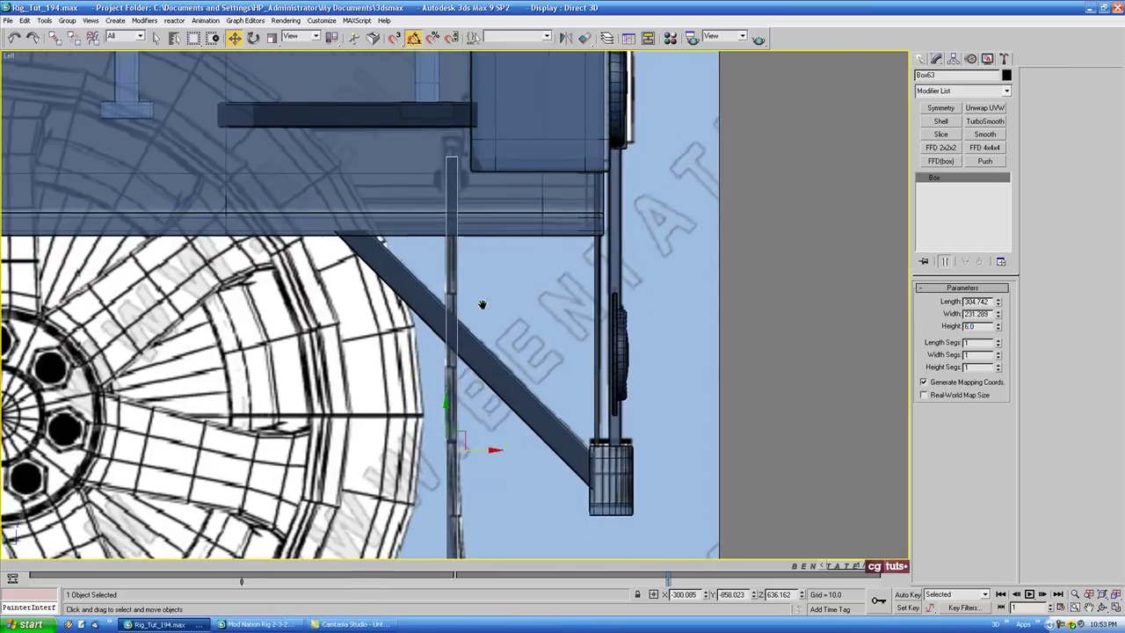
{"action": "mouse_move", "coordinate": [483, 308]}
{"action": "middle_mouse_down"}
{"action": "mouse_move", "coordinate": [501, 139]}
{"action": "mouse_move", "coordinate": [490, 299]}
{"action": "middle_mouse_up"}
{"action": "right_click", "coordinate": [490, 299]}
{"action": "mouse_move", "coordinate": [514, 335]}
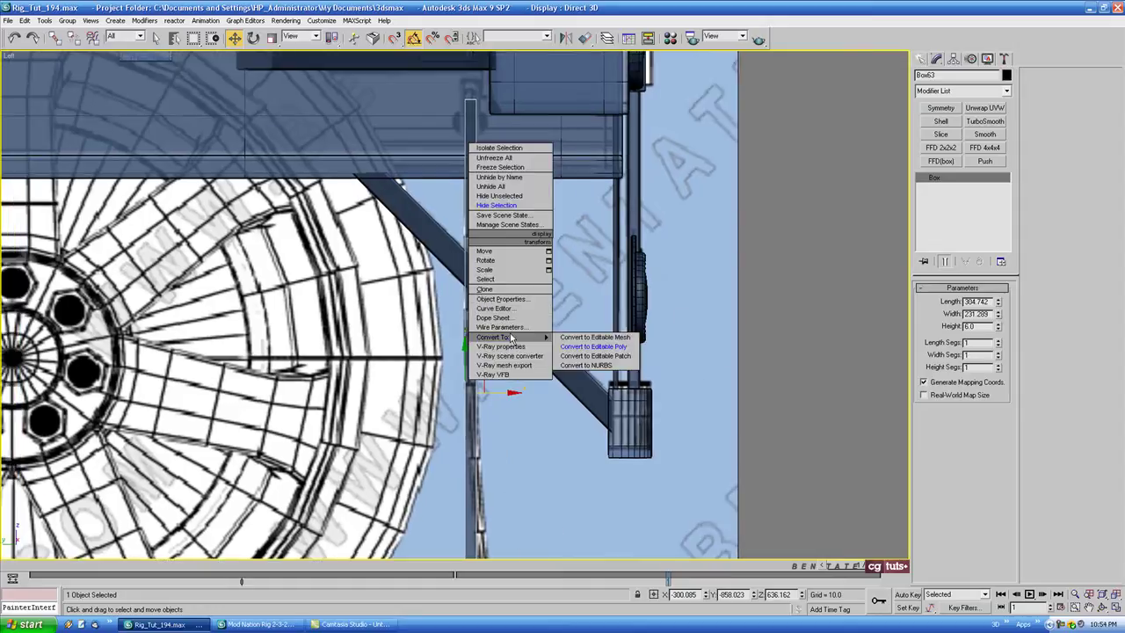
{"action": "left_click", "coordinate": [593, 346]}
Step: Raise the box's four top vertices in the Left view to meet the top of the blueprint's mud flap
{"action": "left_click", "coordinate": [931, 302]}
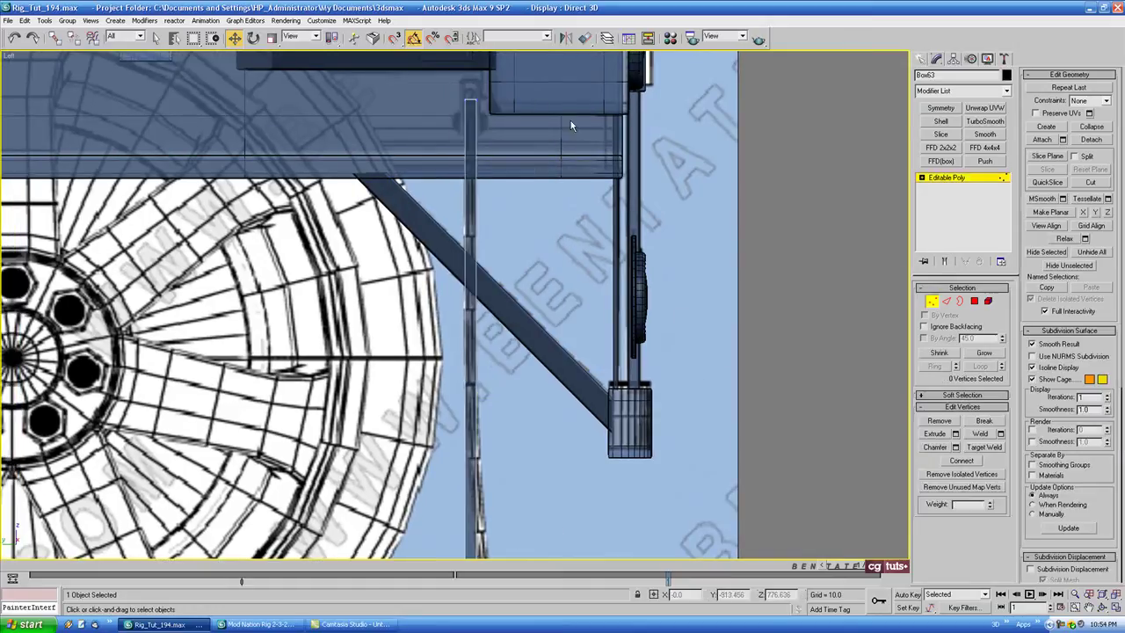
{"action": "left_click_drag", "start_coordinate": [543, 80], "coordinate": [409, 136]}
{"action": "key", "text": "z"}
{"action": "middle_click_drag", "start_coordinate": [506, 181], "coordinate": [528, 216]}
{"action": "scroll", "coordinate": [527, 216], "scroll_direction": "down", "scroll_amount": 6}
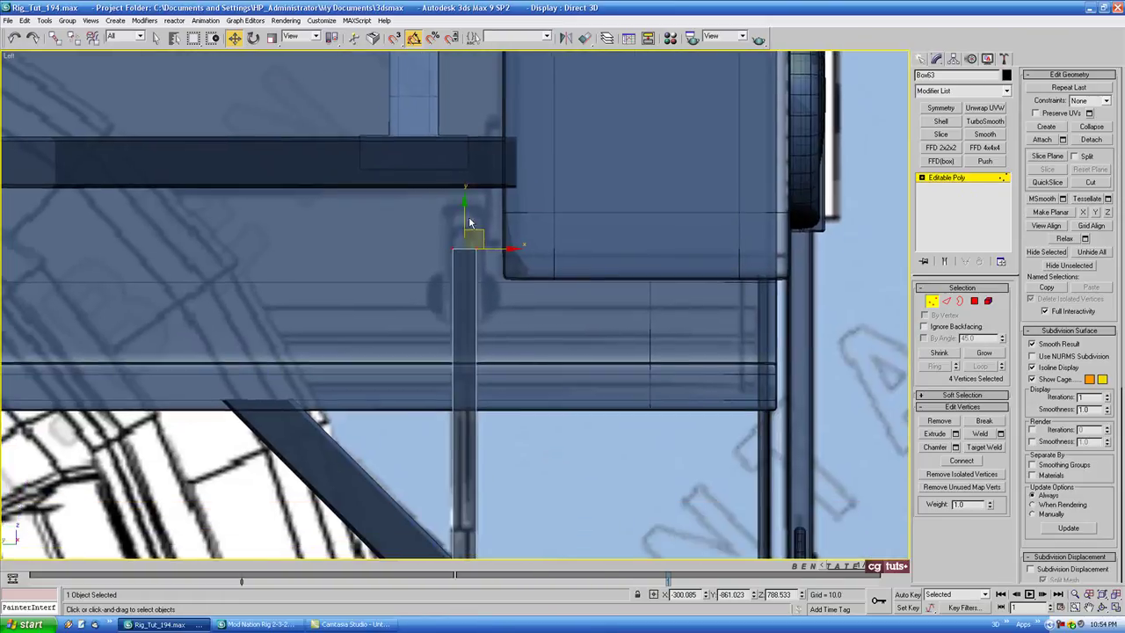
{"action": "left_click_drag", "start_coordinate": [469, 224], "coordinate": [469, 203]}
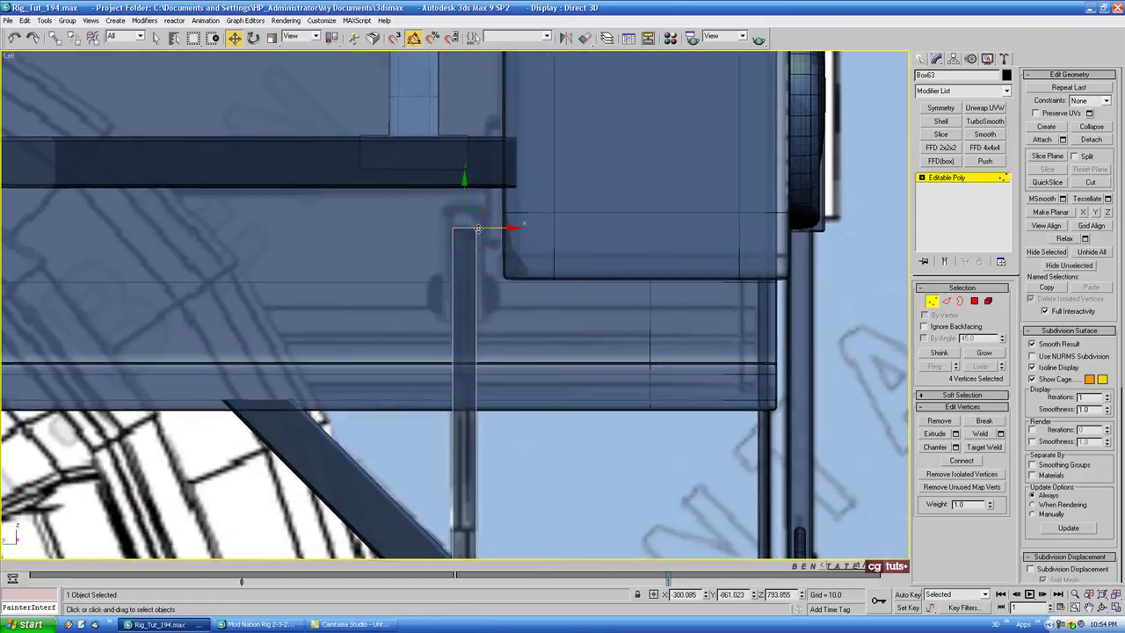
{"action": "middle_click_drag", "start_coordinate": [473, 233], "coordinate": [463, 218]}
{"action": "left_click_drag", "start_coordinate": [456, 171], "coordinate": [456, 169]}
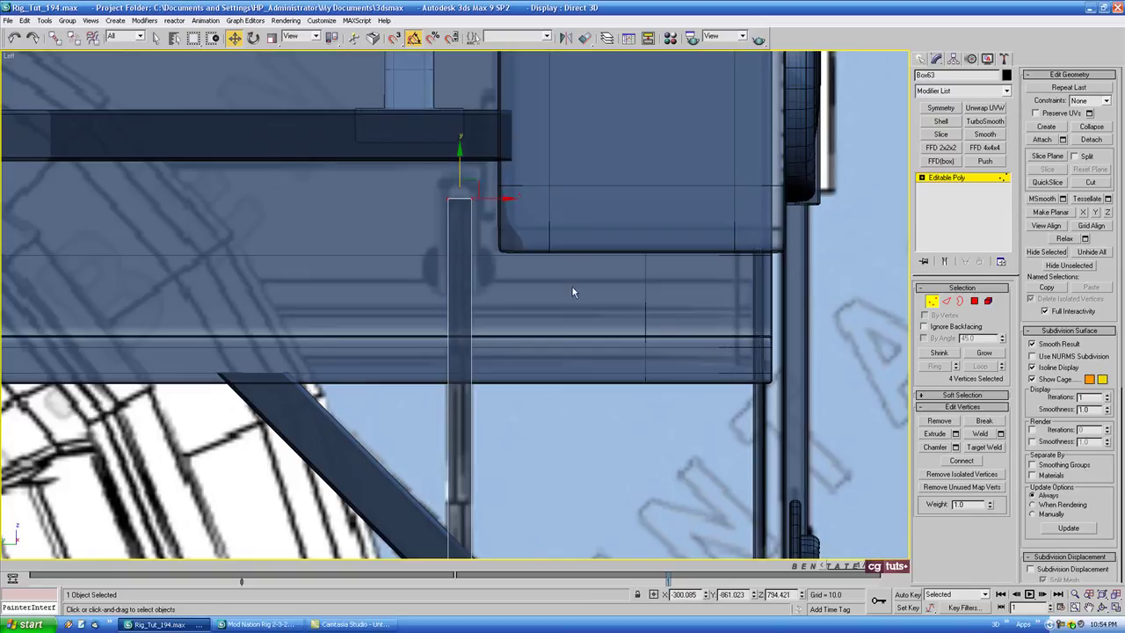
{"action": "left_click", "coordinate": [930, 301]}
Step: Compare the mud flap box with the blueprint in the Front and Left views
{"action": "key", "text": "alt+w"}
{"action": "key", "text": "alt+w"}
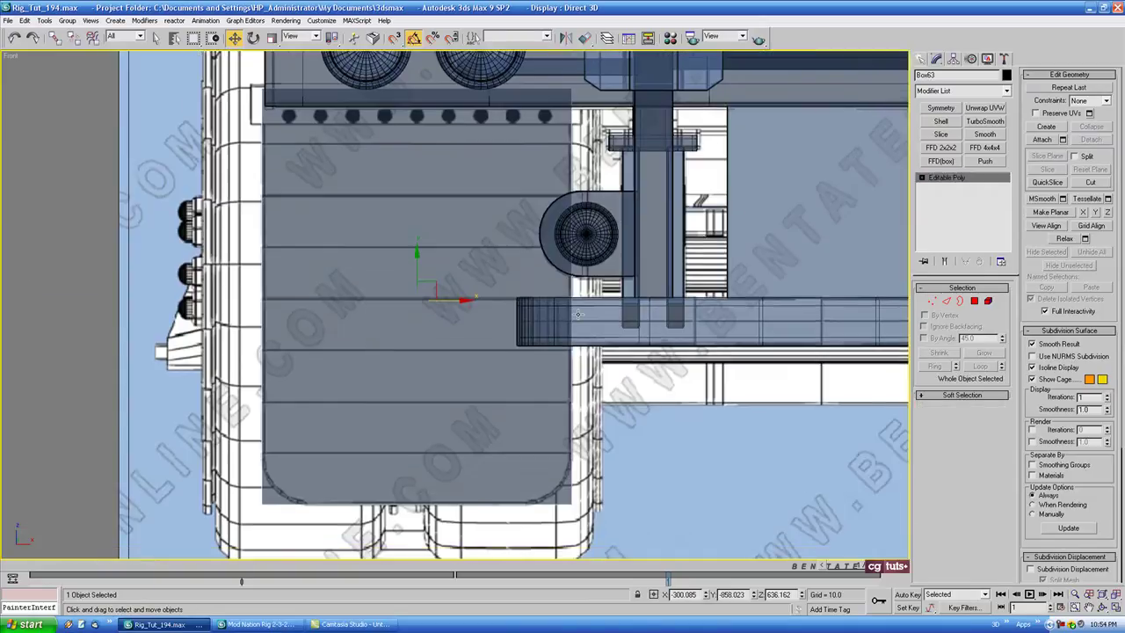
{"action": "key", "text": "alt+w"}
{"action": "middle_click_drag", "start_coordinate": [296, 518], "coordinate": [289, 395]}
{"action": "key", "text": "alt+w"}
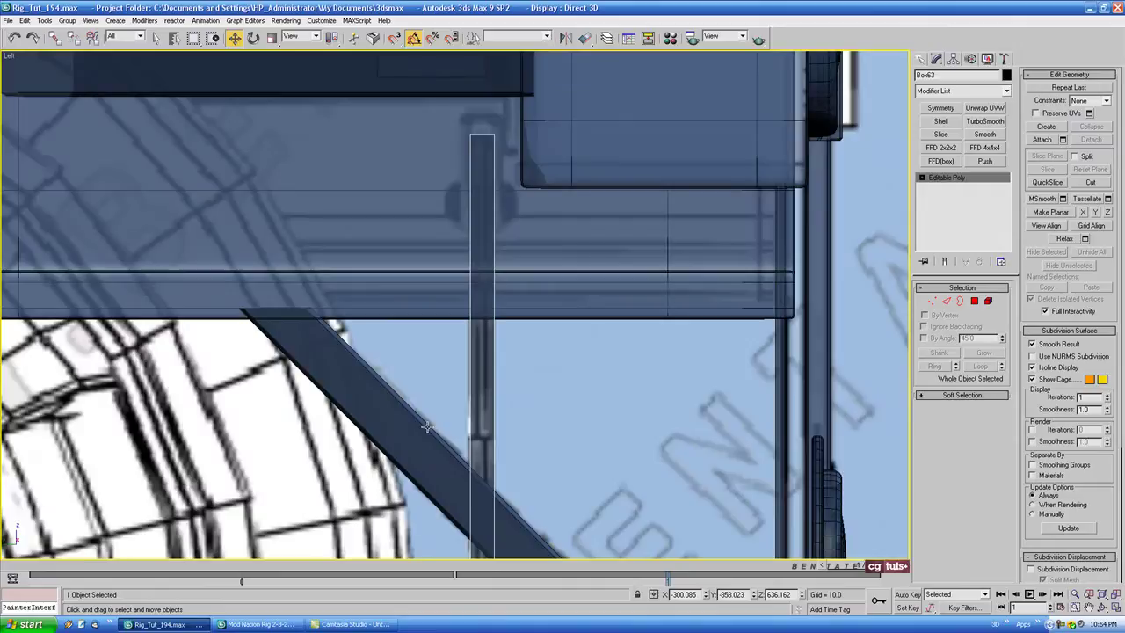
{"action": "scroll", "coordinate": [439, 420], "scroll_direction": "down", "scroll_amount": 5}
{"action": "middle_click_drag", "start_coordinate": [473, 396], "coordinate": [469, 281]}
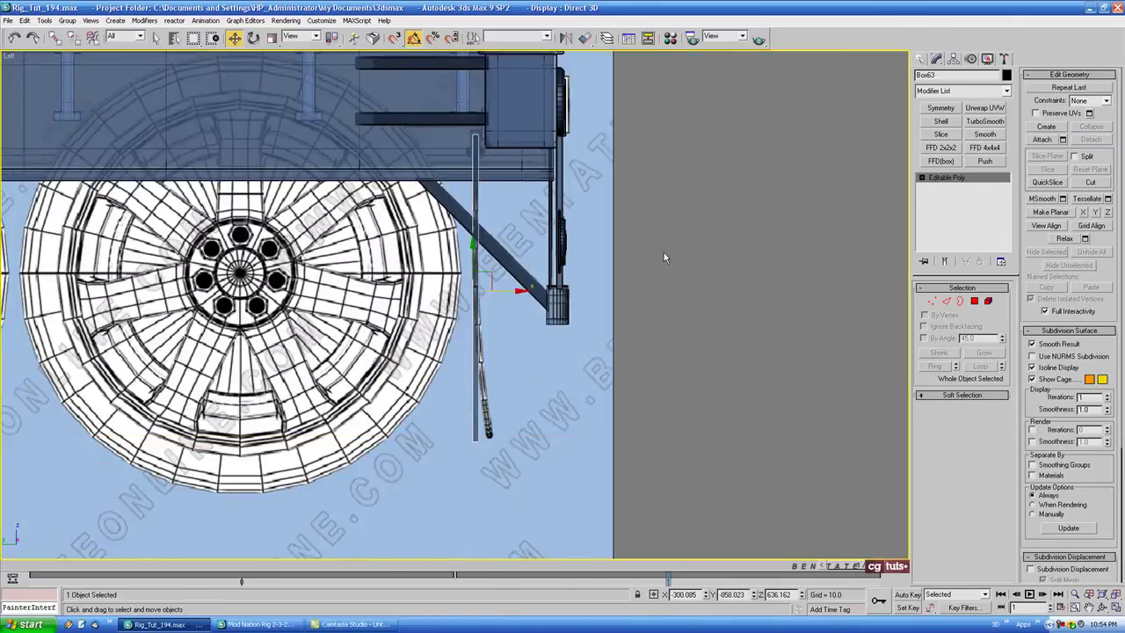
{"action": "key", "text": "alt+w"}
{"action": "right_click", "coordinate": [580, 244]}
{"action": "key", "text": "alt+w"}
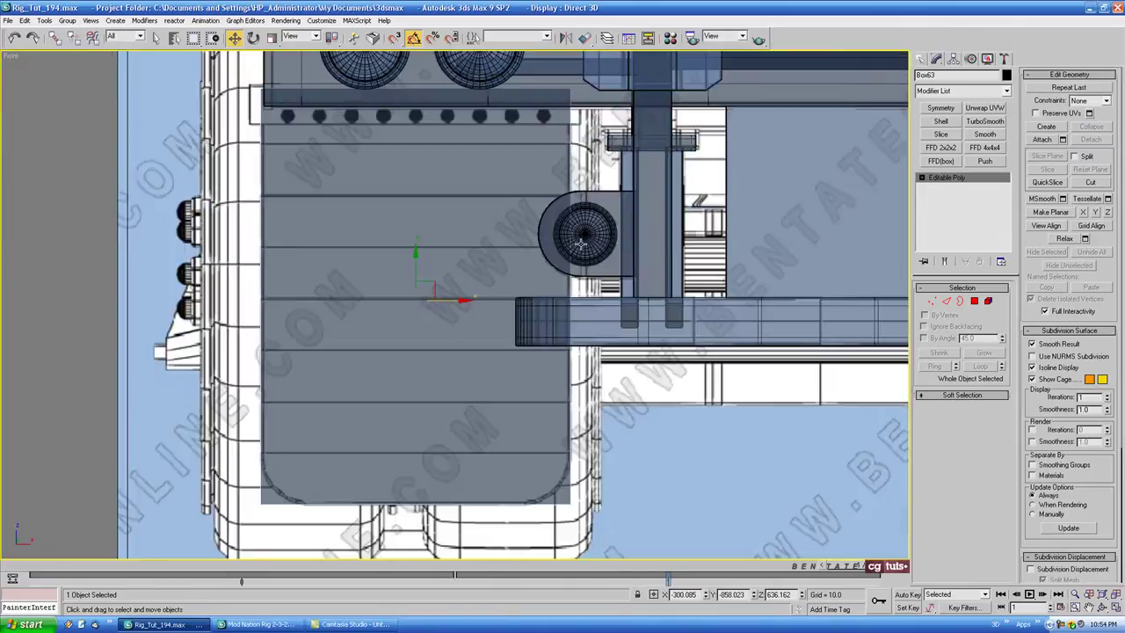
Step: Connect the mud flap box's four vertical edges with 7 segments to match the blueprint's horizontal lines
{"action": "middle_click_drag", "start_coordinate": [580, 244], "coordinate": [576, 243]}
{"action": "middle_click_drag", "start_coordinate": [710, 303], "coordinate": [699, 307]}
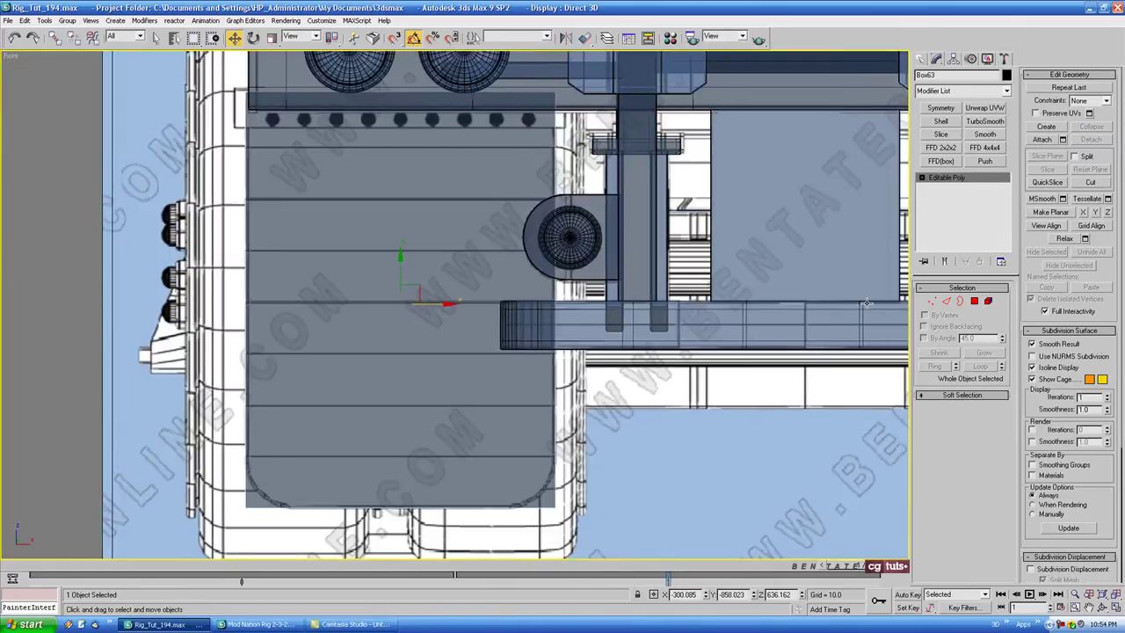
{"action": "left_click", "coordinate": [946, 300]}
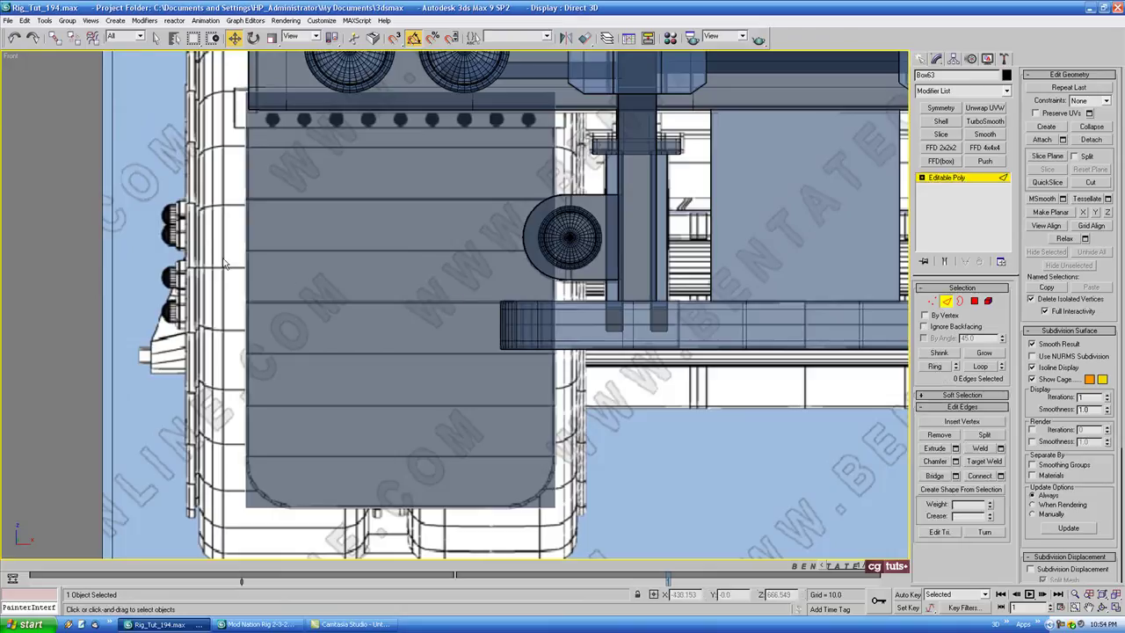
{"action": "mouse_move", "coordinate": [225, 264]}
{"action": "left_mouse_down"}
{"action": "mouse_move", "coordinate": [513, 262]}
{"action": "mouse_move", "coordinate": [667, 299]}
{"action": "left_mouse_up"}
{"action": "key", "text": "F3"}
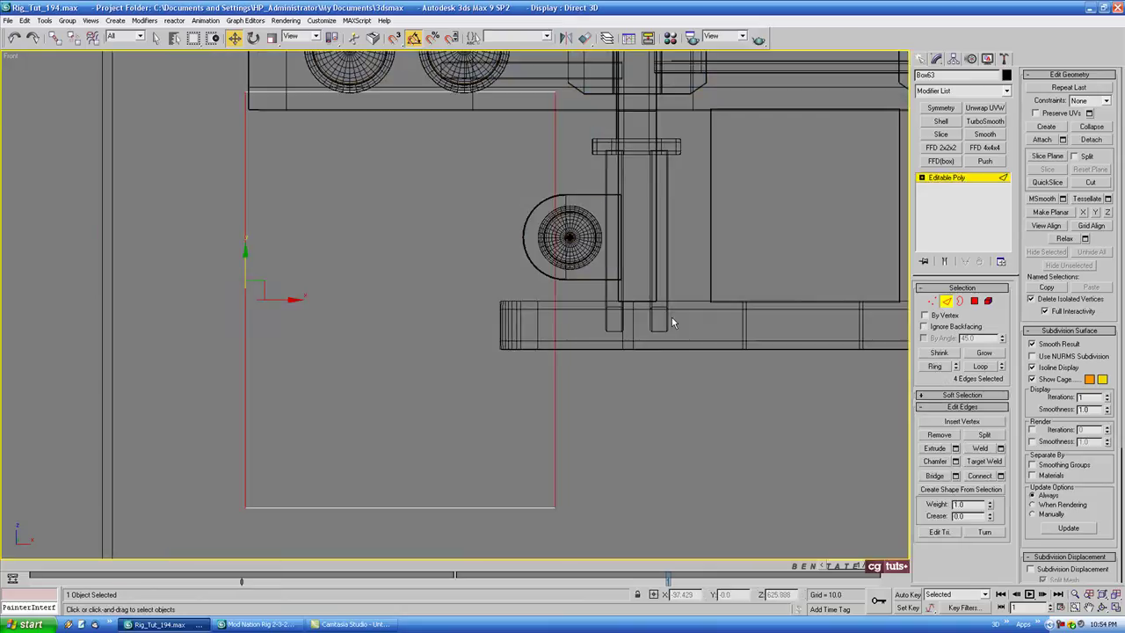
{"action": "key", "text": "F3"}
{"action": "left_click", "coordinate": [1000, 476]}
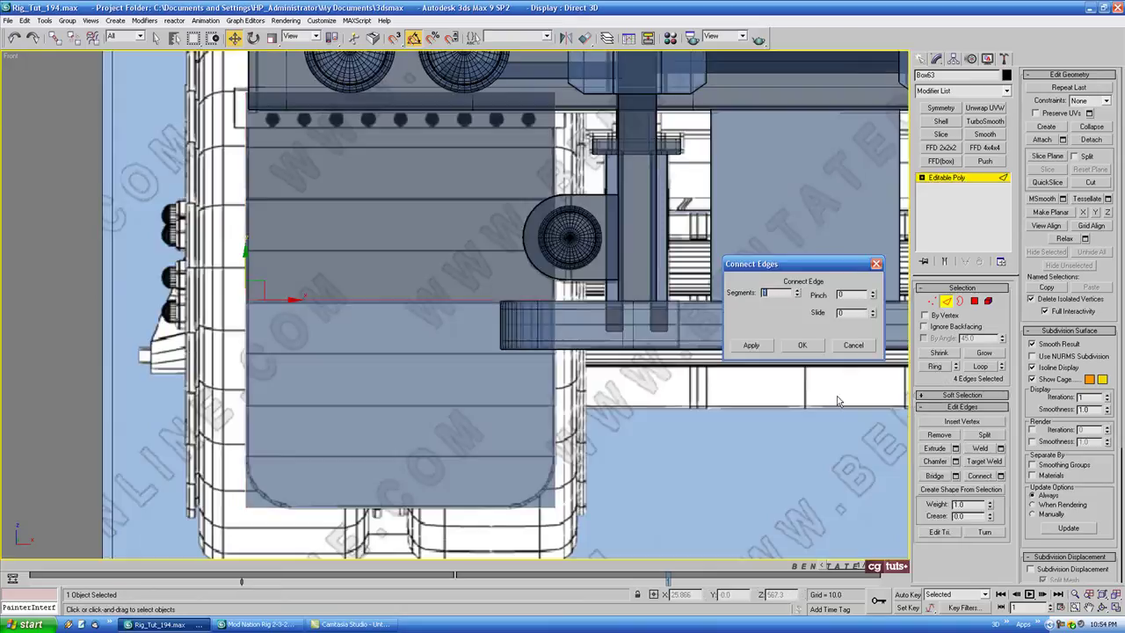
{"action": "left_click", "coordinate": [797, 291]}
{"action": "left_click", "coordinate": [797, 290]}
{"action": "left_click", "coordinate": [797, 291]}
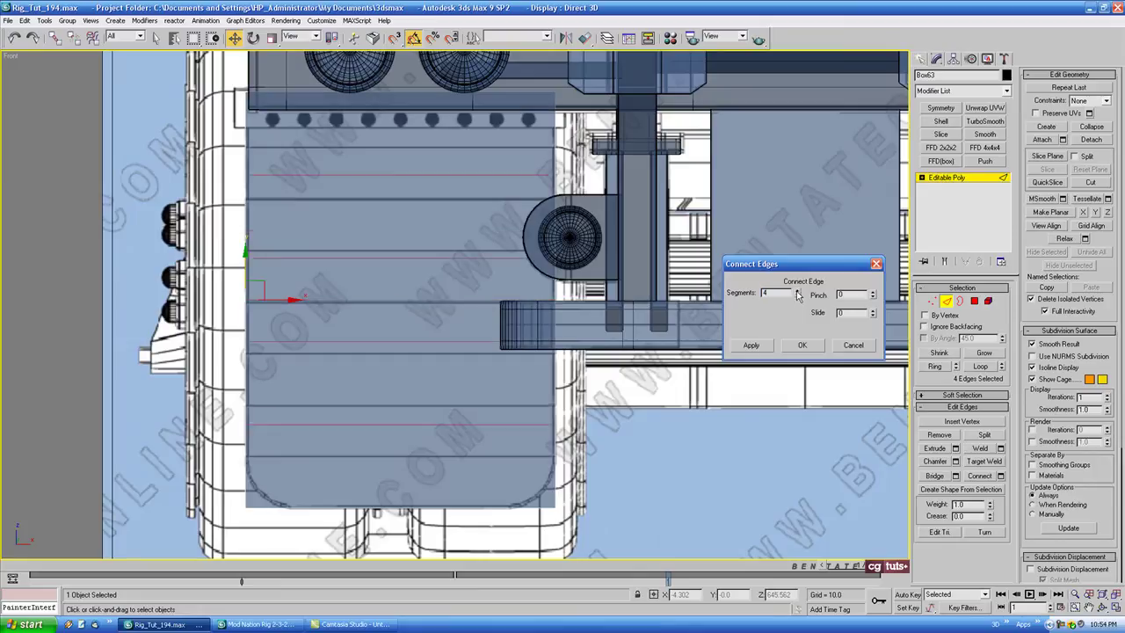
{"action": "left_click", "coordinate": [797, 291]}
{"action": "left_click", "coordinate": [797, 291]}
{"action": "left_click", "coordinate": [797, 291]}
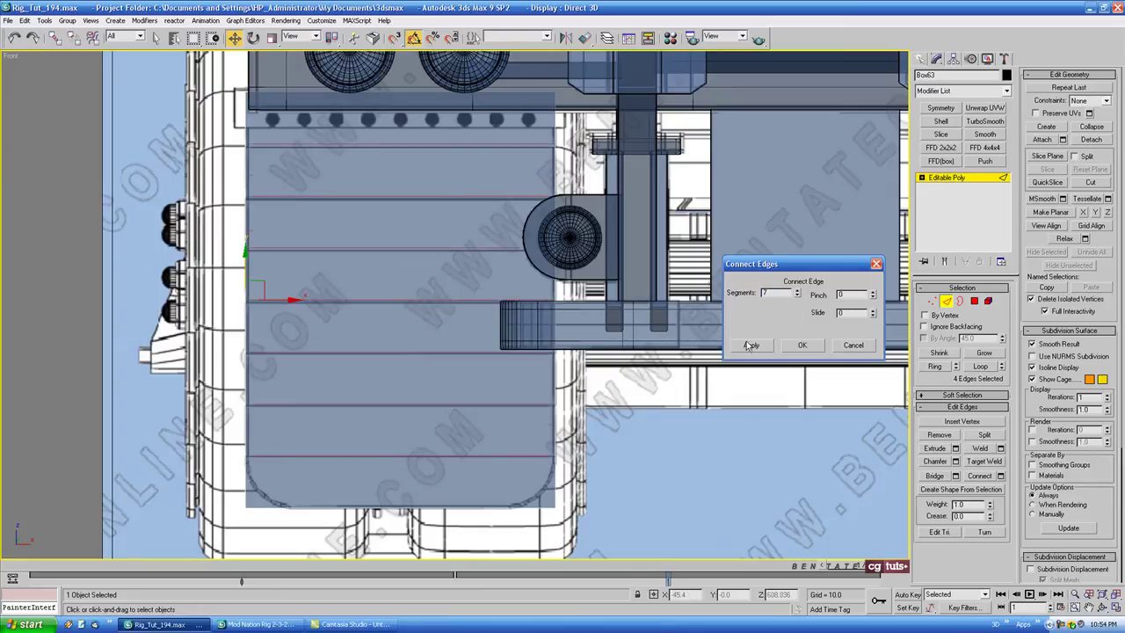
{"action": "left_click", "coordinate": [801, 345]}
{"action": "left_click", "coordinate": [944, 304]}
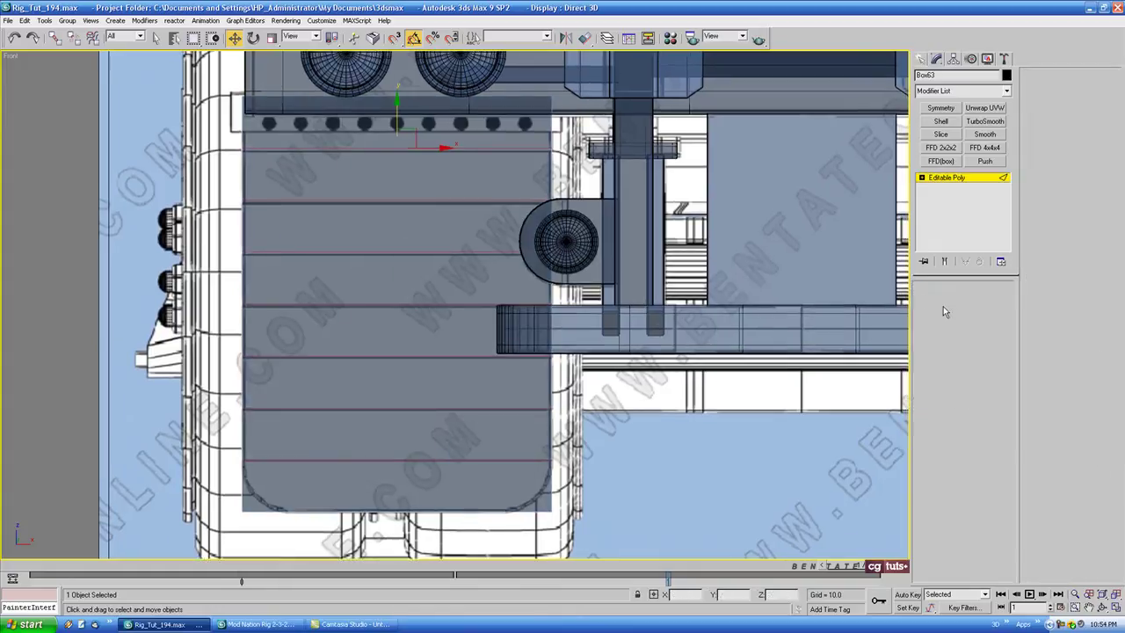
Step: Add a Bend modifier to the mud flap and show it against the blueprint in the Left view
{"action": "key", "text": "alt+w"}
{"action": "right_click", "coordinate": [422, 485]}
{"action": "key", "text": "alt+w"}
{"action": "middle_click_drag", "start_coordinate": [631, 323], "coordinate": [629, 346]}
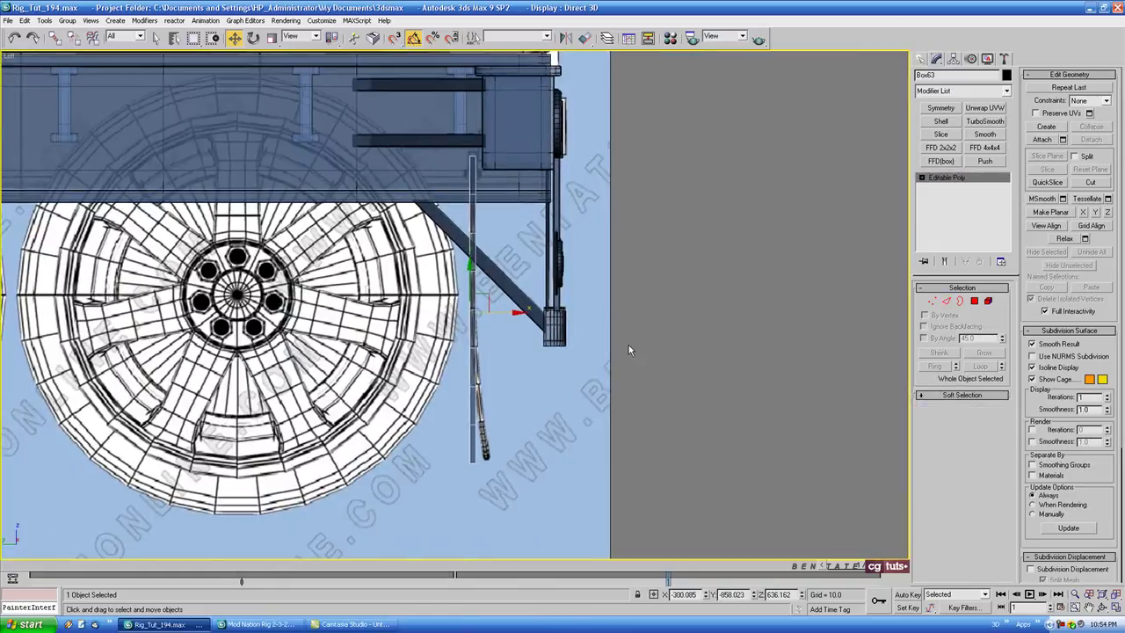
{"action": "scroll", "coordinate": [509, 342], "scroll_direction": "up", "scroll_amount": 2}
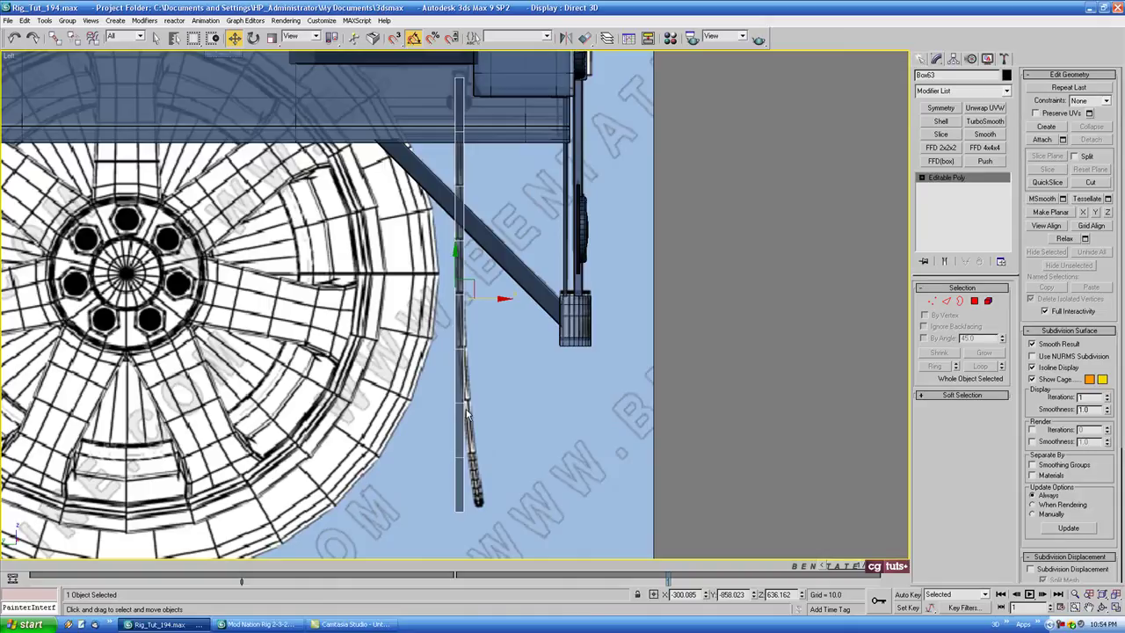
{"action": "middle_click_drag", "start_coordinate": [635, 259], "coordinate": [588, 266]}
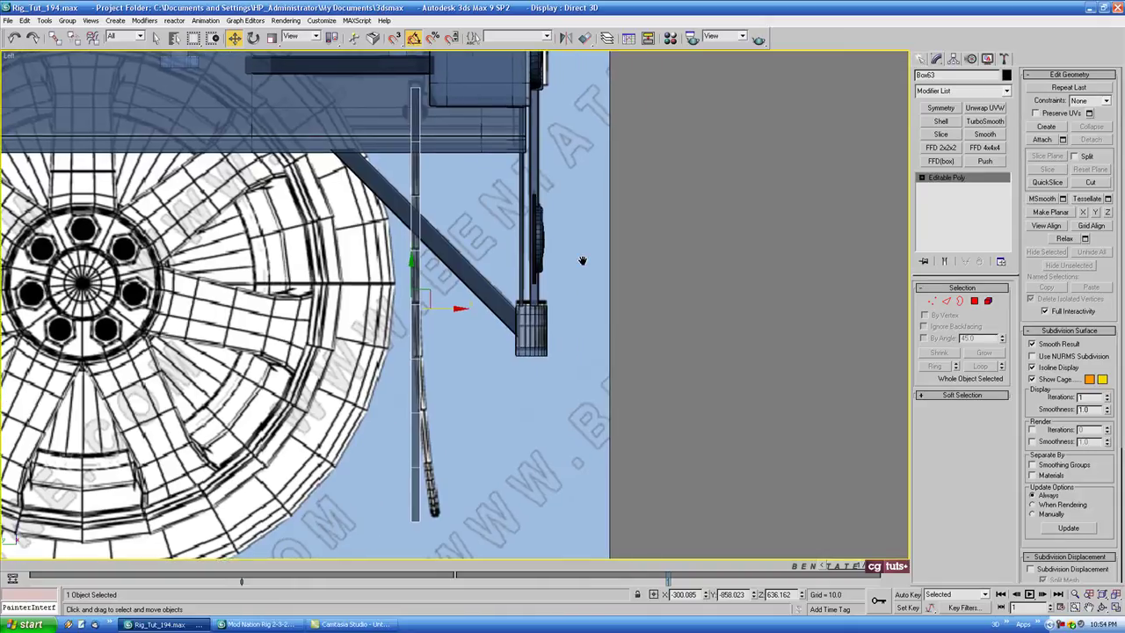
{"action": "left_click", "coordinate": [1007, 92]}
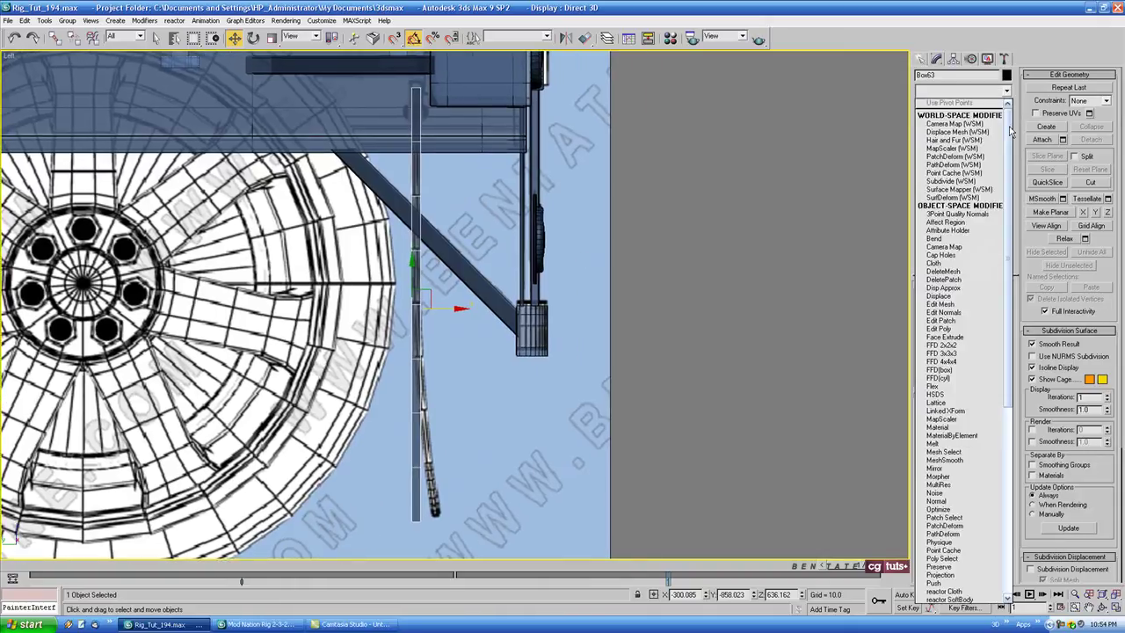
{"action": "scroll", "coordinate": [1010, 130], "scroll_direction": "down", "scroll_amount": 2}
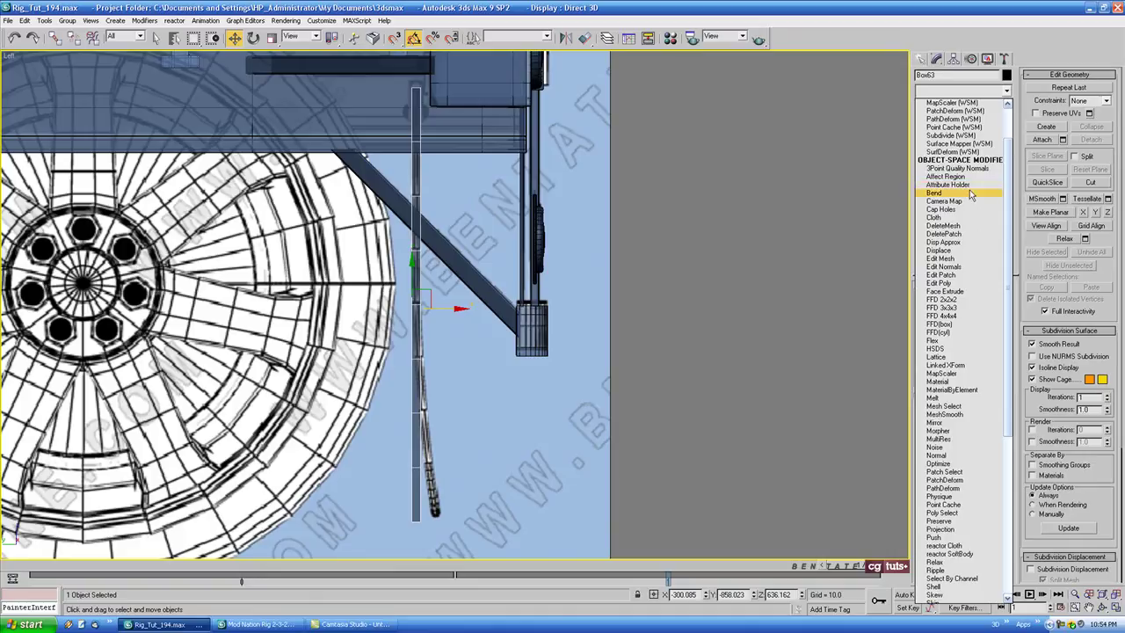
{"action": "left_click", "coordinate": [940, 194]}
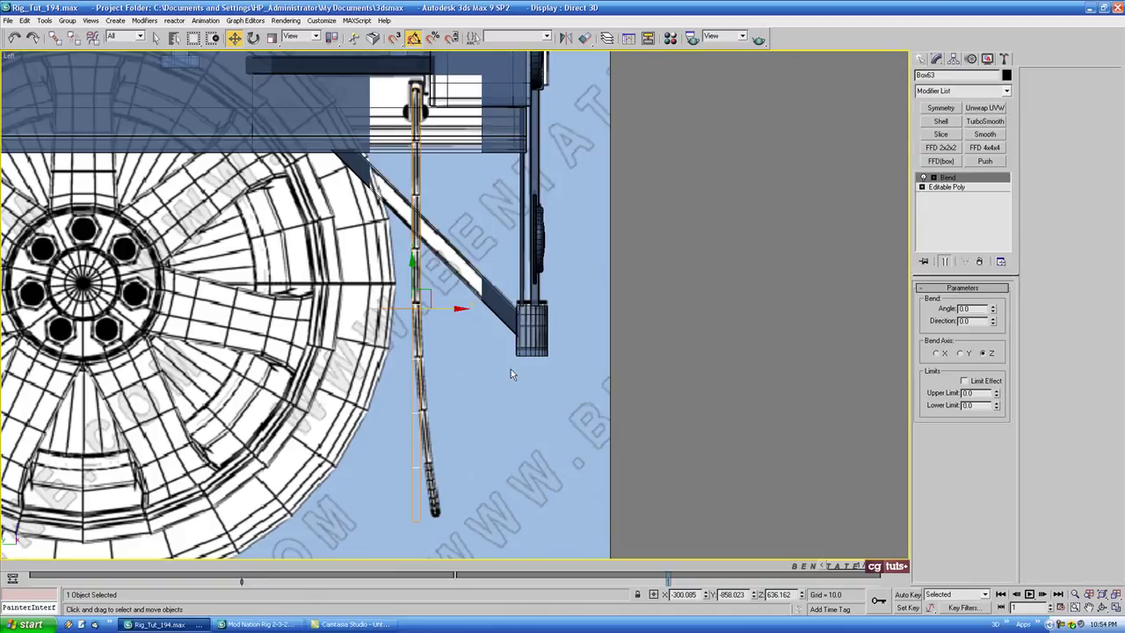
{"action": "middle_click_drag", "start_coordinate": [415, 151], "coordinate": [427, 151]}
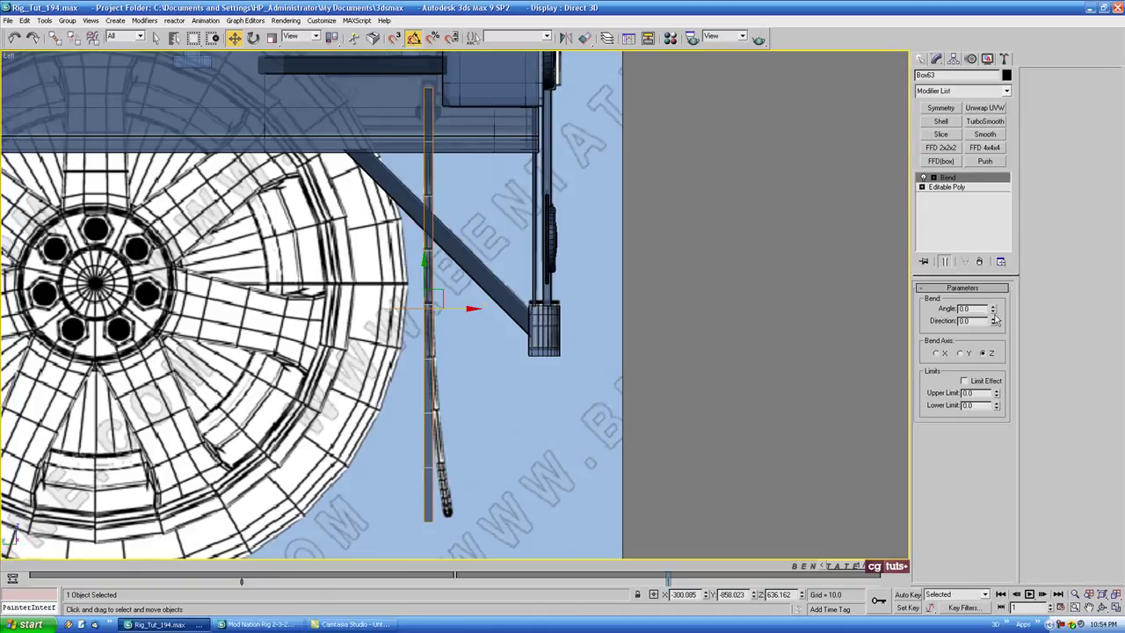
Step: Bend the mud flap along the Y axis with direction 90 and an angle of 49
{"action": "left_click", "coordinate": [961, 352]}
{"action": "left_click_drag", "start_coordinate": [975, 321], "coordinate": [944, 322]}
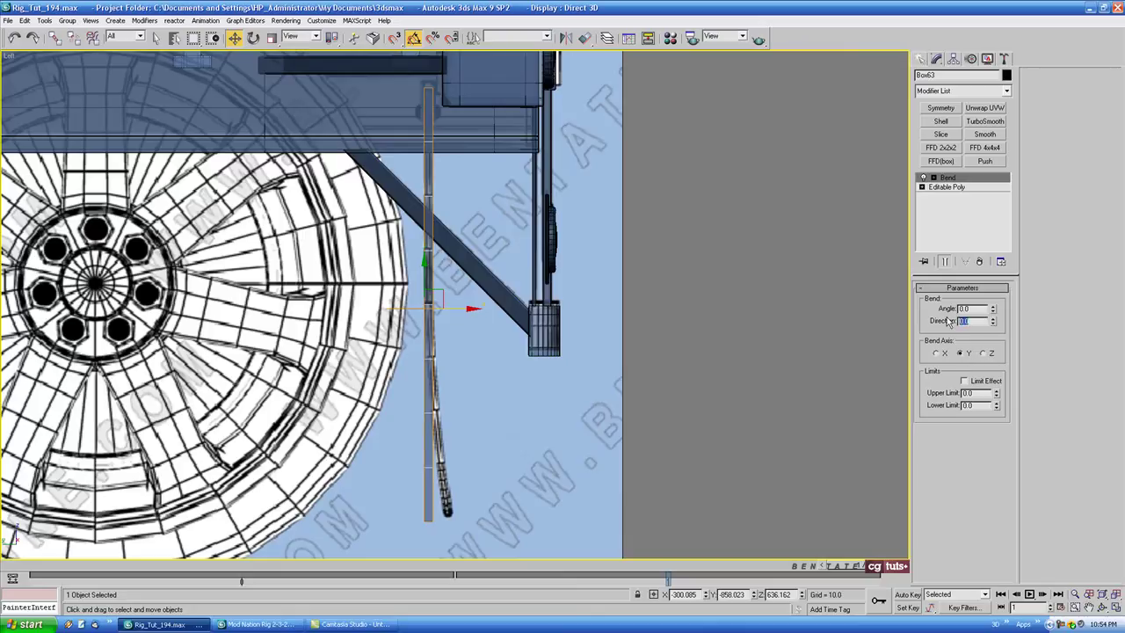
{"action": "type", "text": "90"}
{"action": "key", "text": "Return"}
{"action": "left_click_drag", "start_coordinate": [992, 311], "coordinate": [972, 239]}
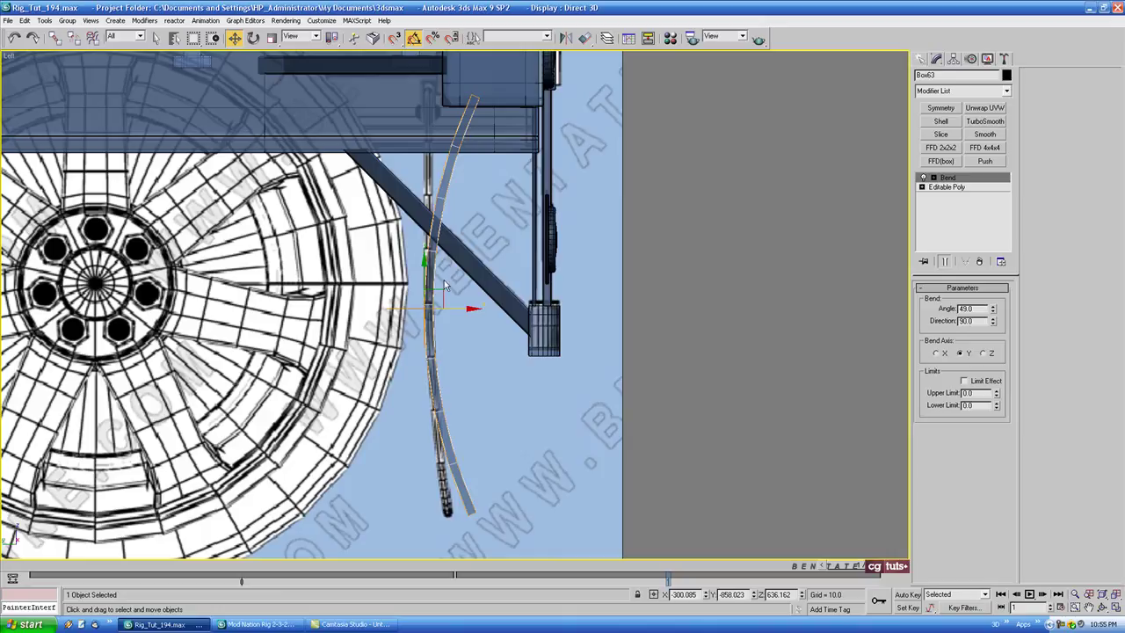
Step: Restrict the bend to the mud flap's lower half by selecting its 20 lower vertices beneath the Bend modifier
{"action": "left_click", "coordinate": [947, 188]}
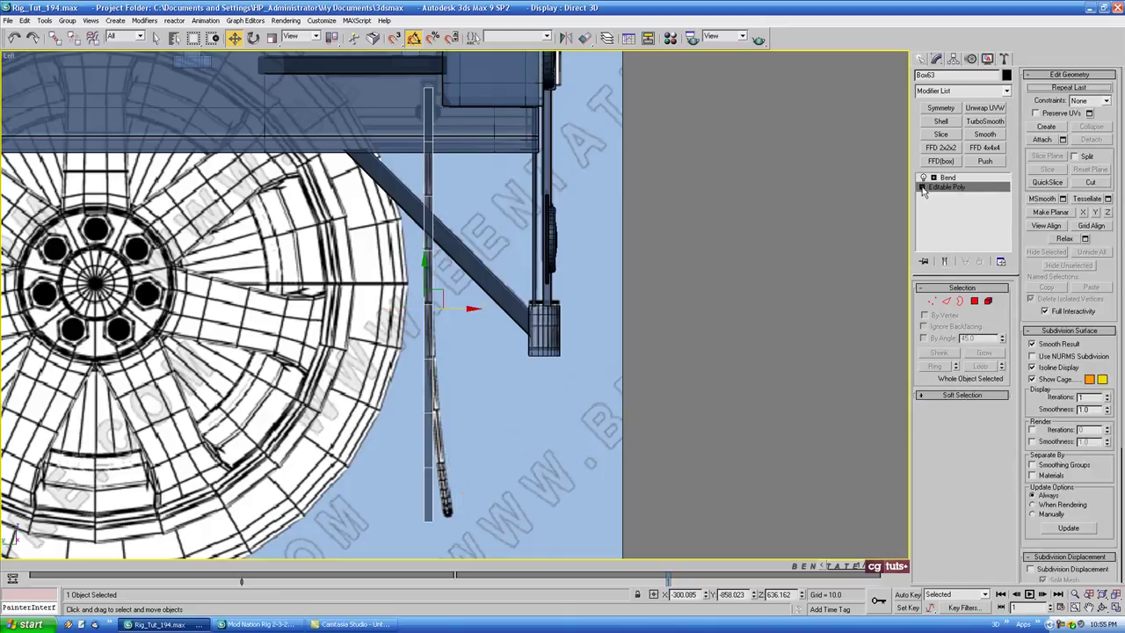
{"action": "left_click", "coordinate": [923, 188]}
{"action": "left_click", "coordinate": [943, 197]}
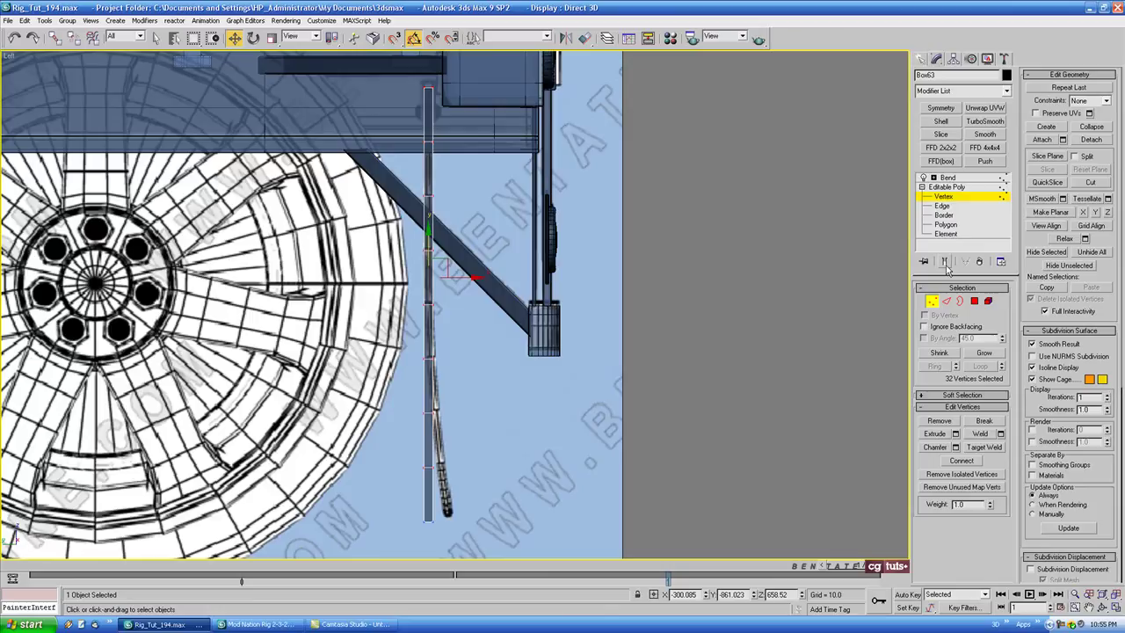
{"action": "middle_click_drag", "start_coordinate": [606, 345], "coordinate": [611, 312]}
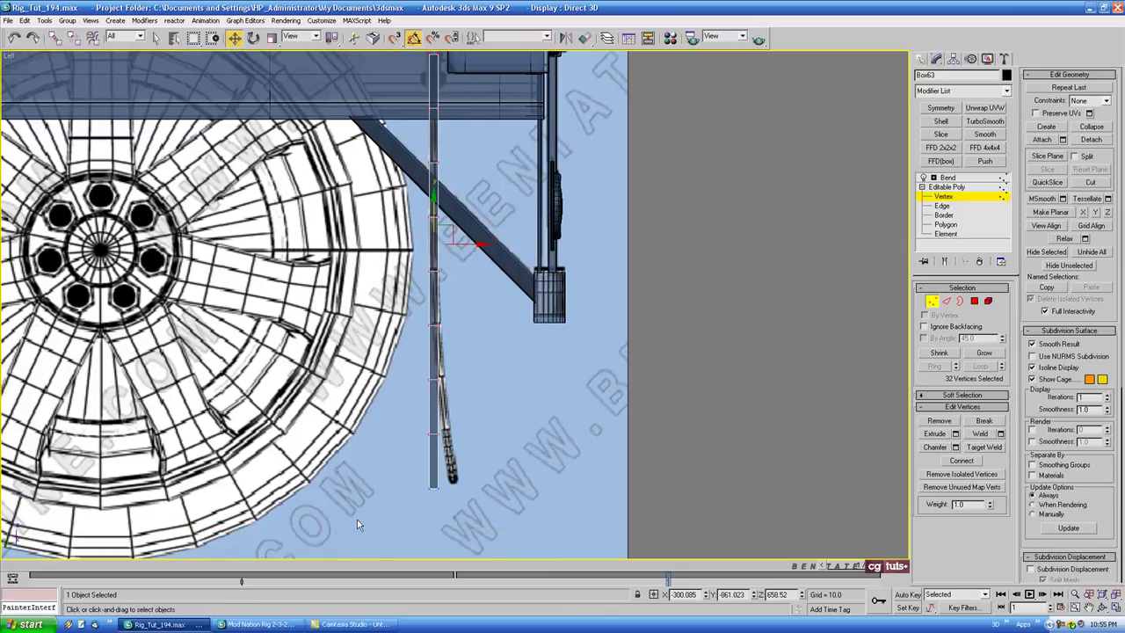
{"action": "left_click_drag", "start_coordinate": [356, 519], "coordinate": [520, 275]}
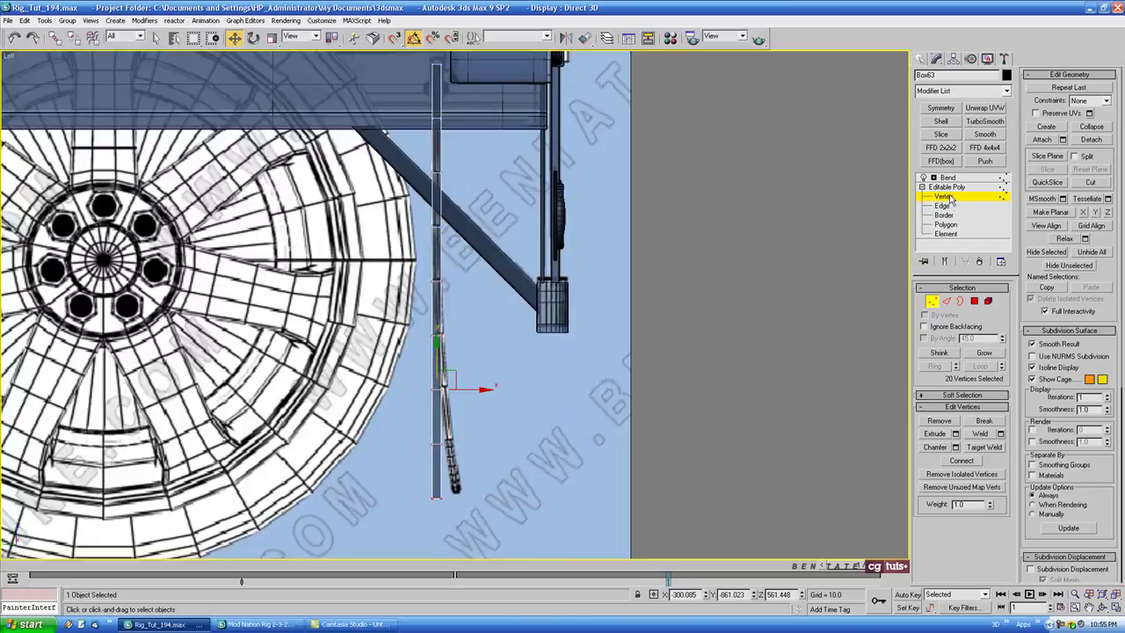
{"action": "left_click", "coordinate": [949, 178]}
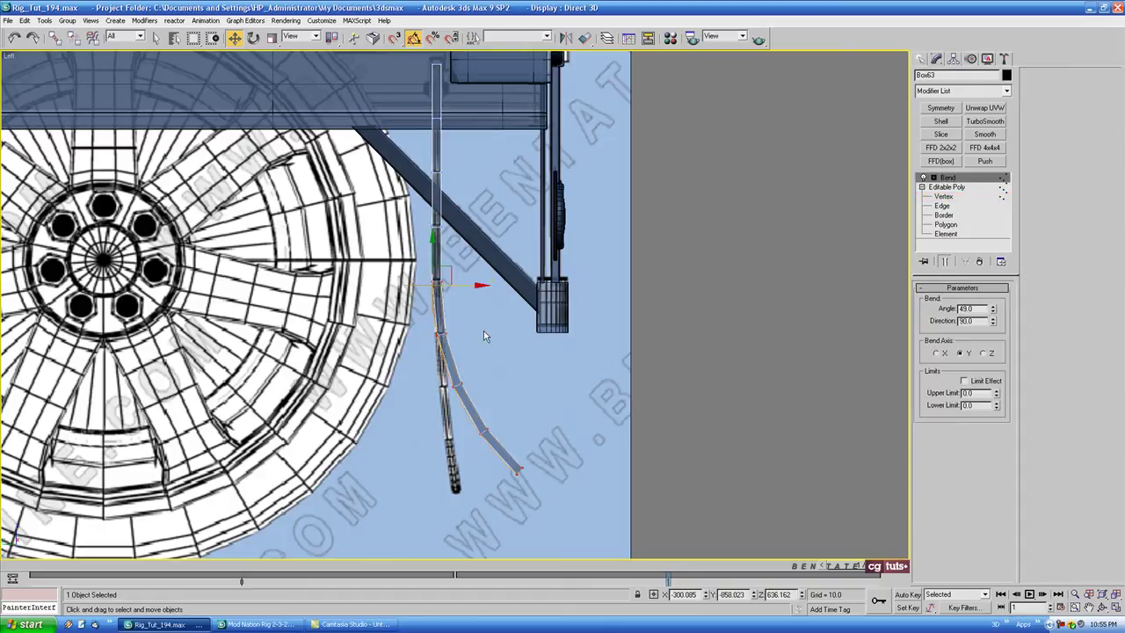
Step: Reduce the bend angle to 11 so the flap's lower half follows the blueprint in the Left view
{"action": "key", "text": "F3"}
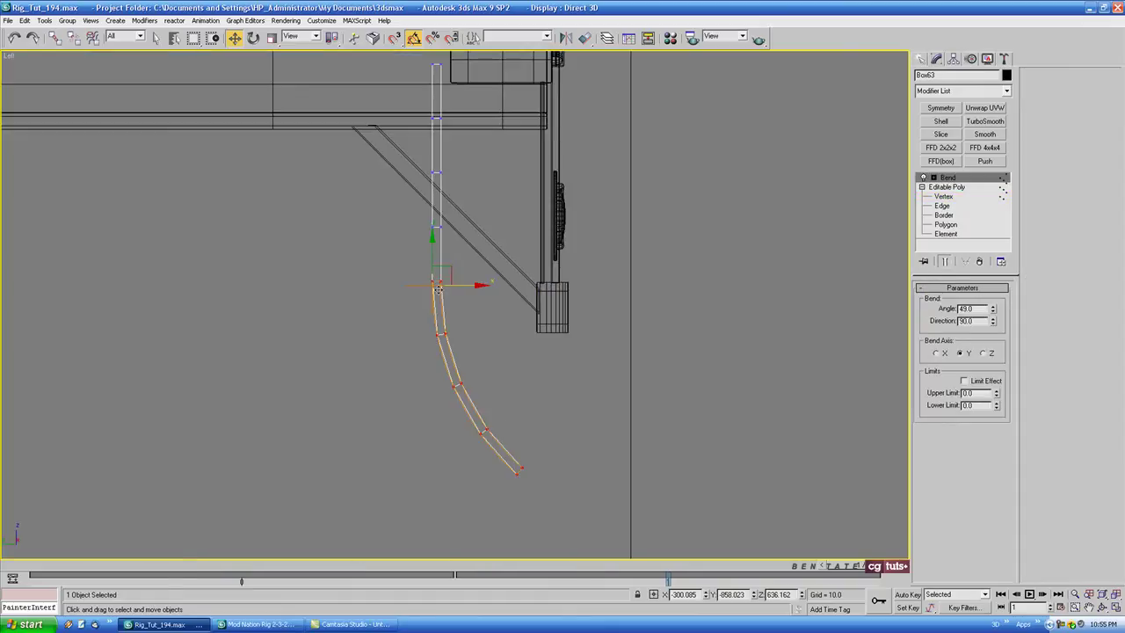
{"action": "middle_click_drag", "start_coordinate": [451, 92], "coordinate": [453, 113]}
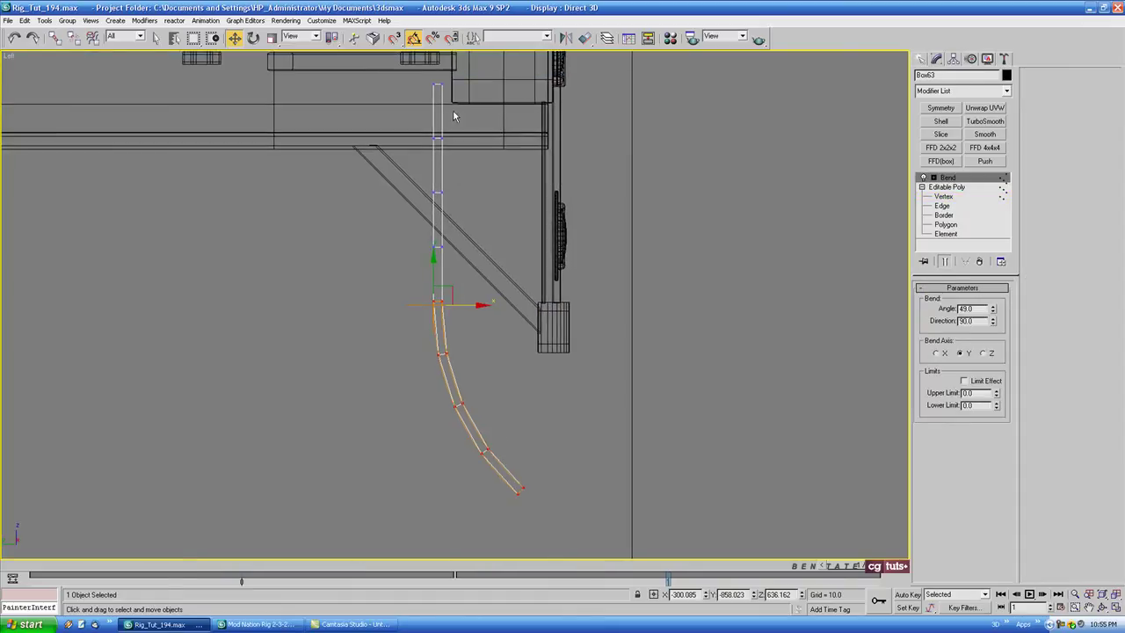
{"action": "key", "text": "F3"}
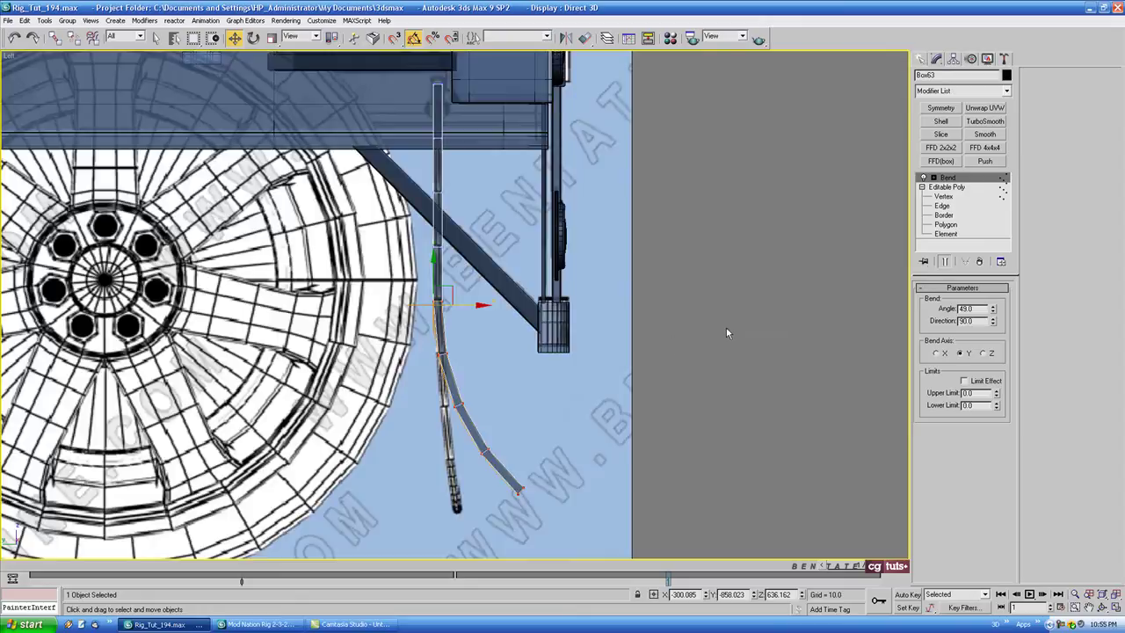
{"action": "left_click_drag", "start_coordinate": [994, 314], "coordinate": [989, 356]}
{"action": "double_click", "coordinate": [972, 308]}
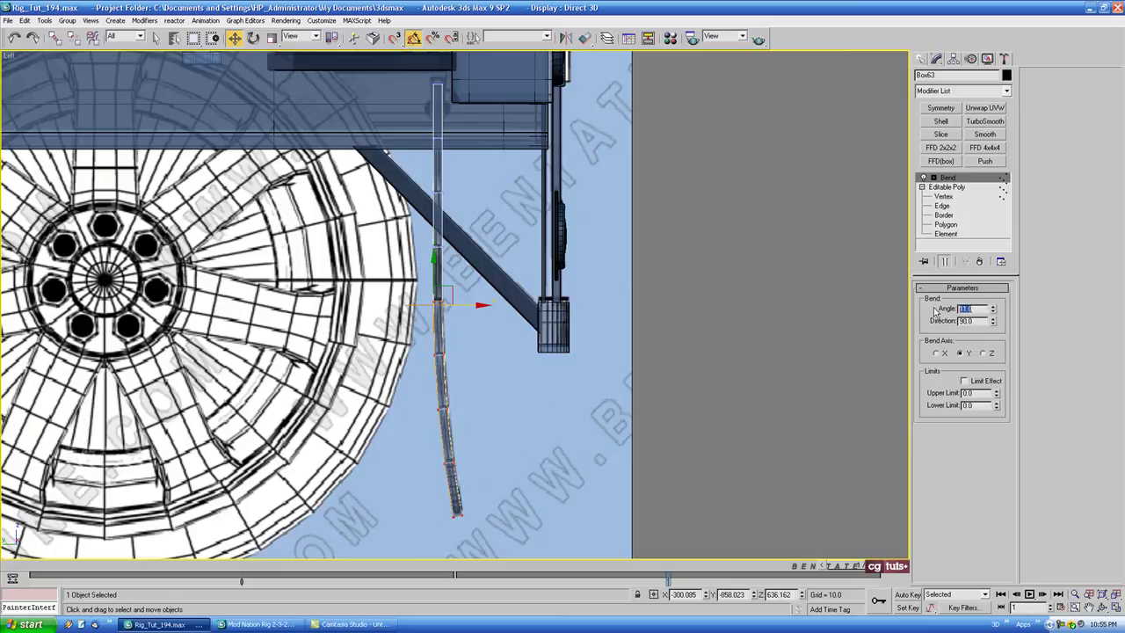
{"action": "middle_click_drag", "start_coordinate": [651, 263], "coordinate": [670, 261]}
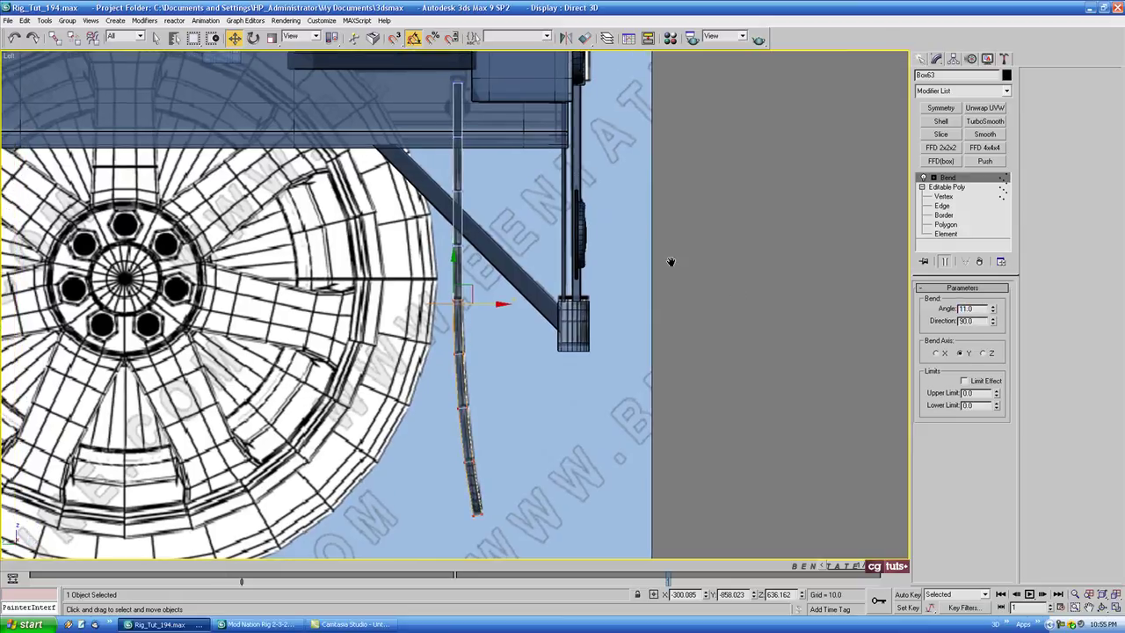
Step: Examine the bent mud flap in the Perspective and Left views
{"action": "key", "text": "alt+w"}
{"action": "right_click", "coordinate": [729, 383]}
{"action": "key", "text": "alt+w"}
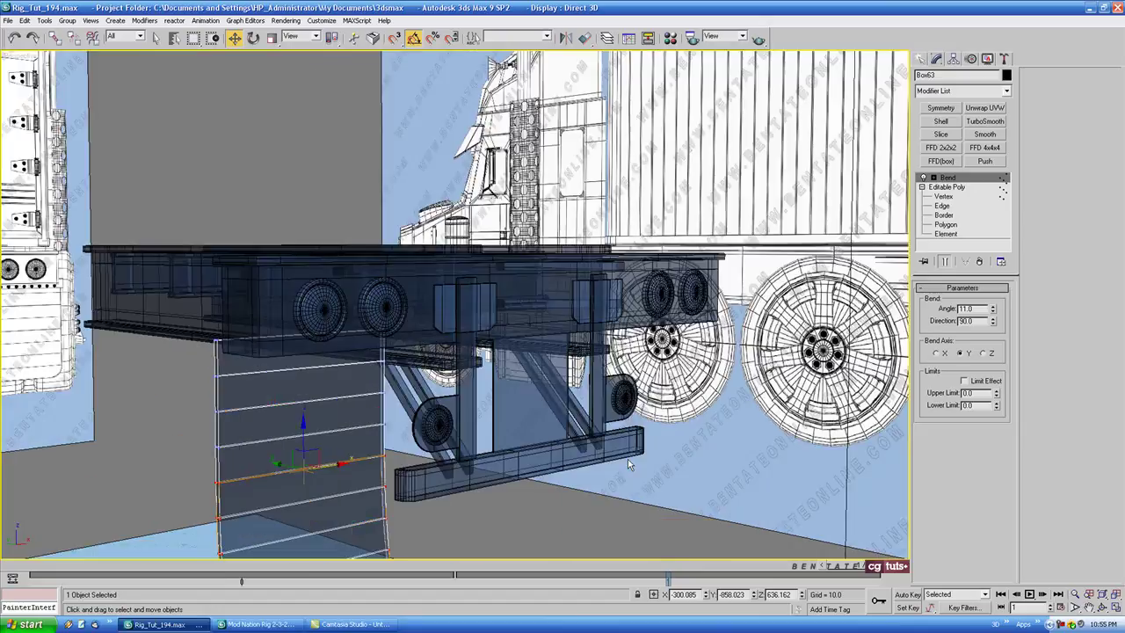
{"action": "key", "text": "z"}
{"action": "middle_click_drag", "start_coordinate": [626, 435], "coordinate": [646, 412], "text": "alt"}
{"action": "key", "text": "alt+w"}
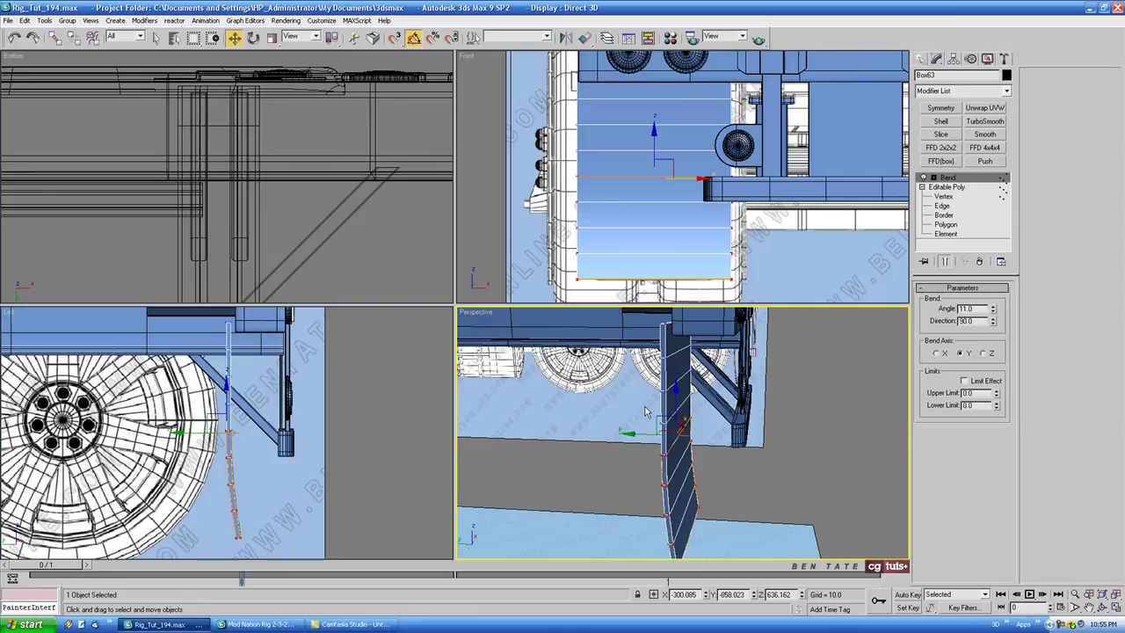
{"action": "right_click", "coordinate": [419, 391]}
{"action": "key", "text": "alt+w"}
{"action": "mouse_move", "coordinate": [636, 316]}
{"action": "middle_mouse_down"}
{"action": "mouse_move", "coordinate": [628, 357]}
{"action": "mouse_move", "coordinate": [624, 313]}
{"action": "middle_mouse_up"}
{"action": "key", "text": "alt+w"}
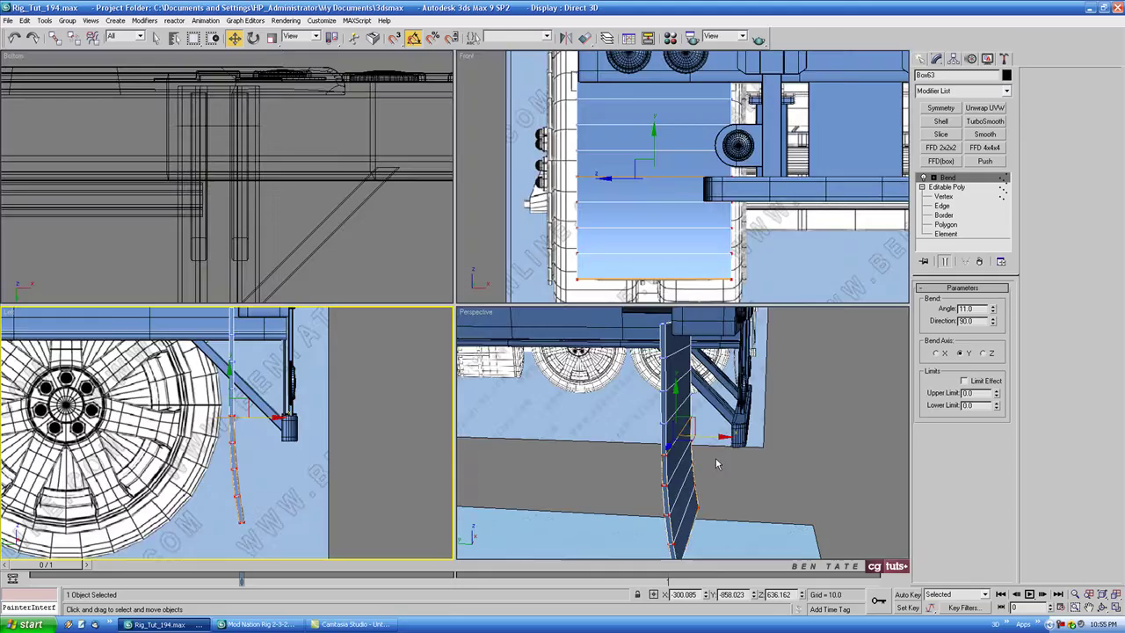
Step: Collapse the bent mud flap to an Editable Poly
{"action": "key", "text": "alt+w"}
{"action": "middle_click_drag", "start_coordinate": [672, 420], "coordinate": [516, 368], "text": "alt"}
{"action": "right_click", "coordinate": [516, 368]}
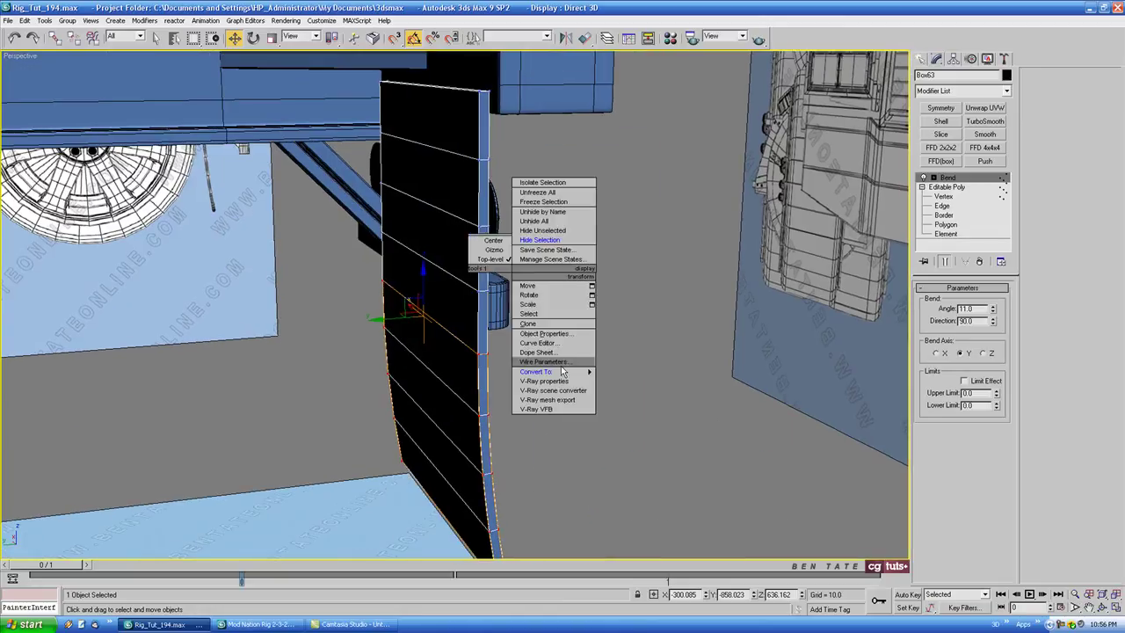
{"action": "mouse_move", "coordinate": [564, 370]}
{"action": "left_click", "coordinate": [623, 382]}
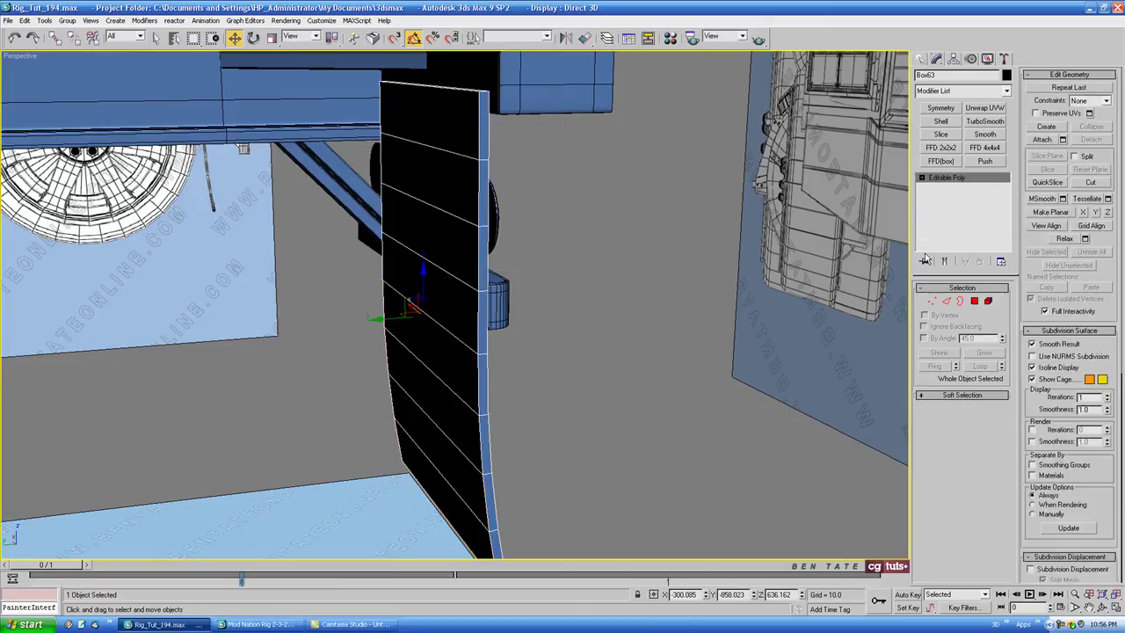
Step: Select the two short edges across the thickness at the mud flap's bottom corners in Edge mode
{"action": "key", "text": "l"}
{"action": "key", "text": "F3"}
{"action": "middle_click_drag", "start_coordinate": [559, 347], "coordinate": [568, 370]}
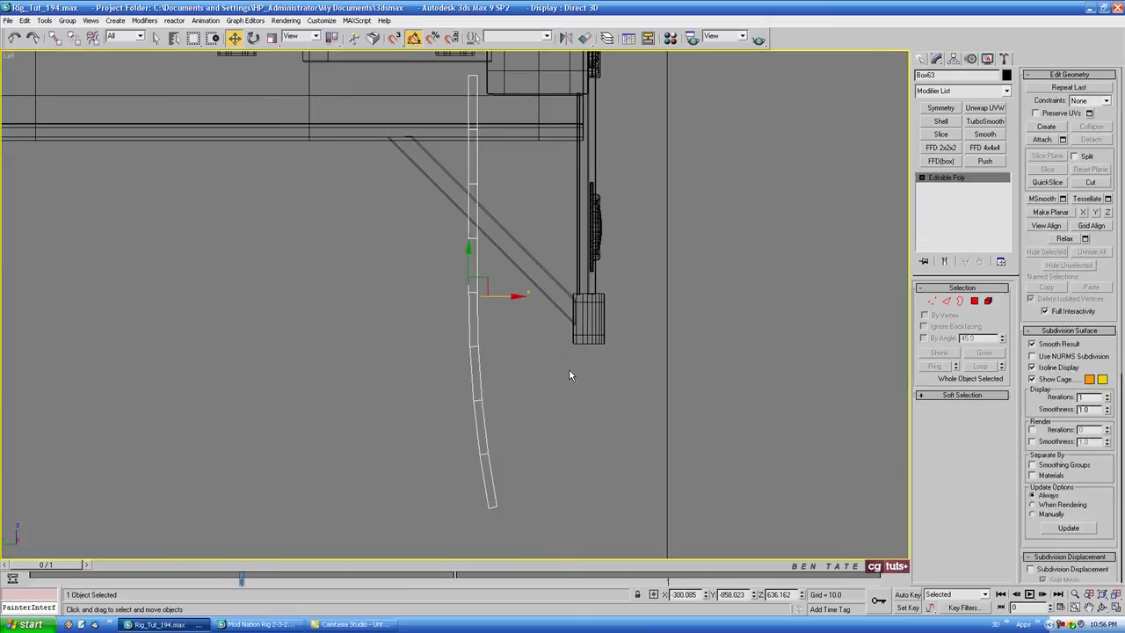
{"action": "key", "text": "alt+w"}
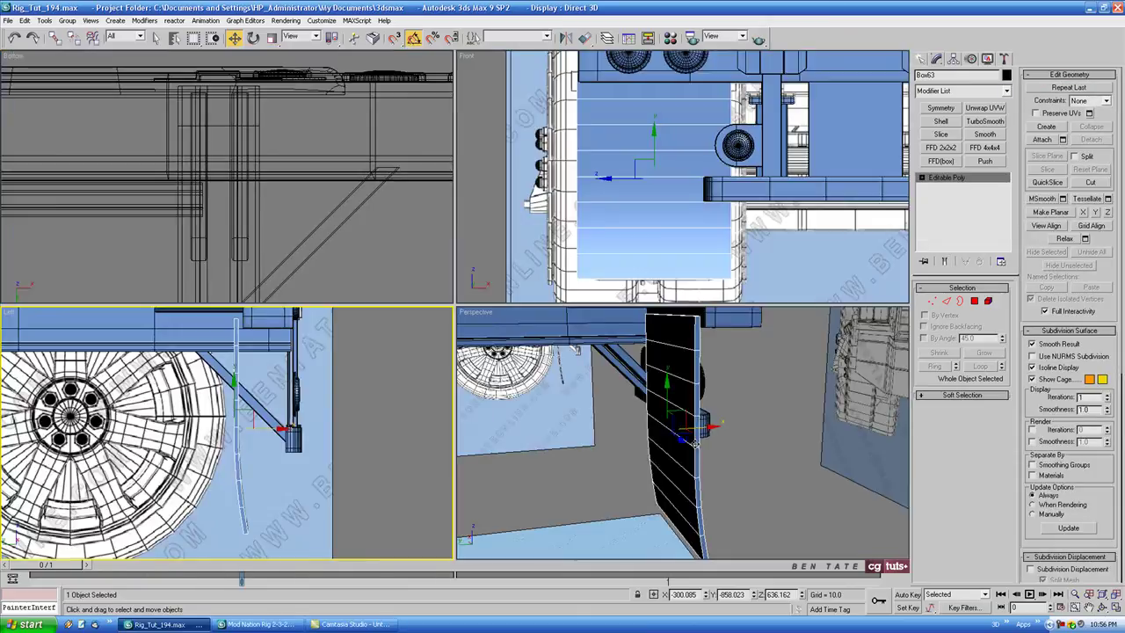
{"action": "right_click", "coordinate": [646, 424]}
{"action": "key", "text": "alt+w"}
{"action": "middle_click_drag", "start_coordinate": [646, 423], "coordinate": [713, 310], "text": "alt"}
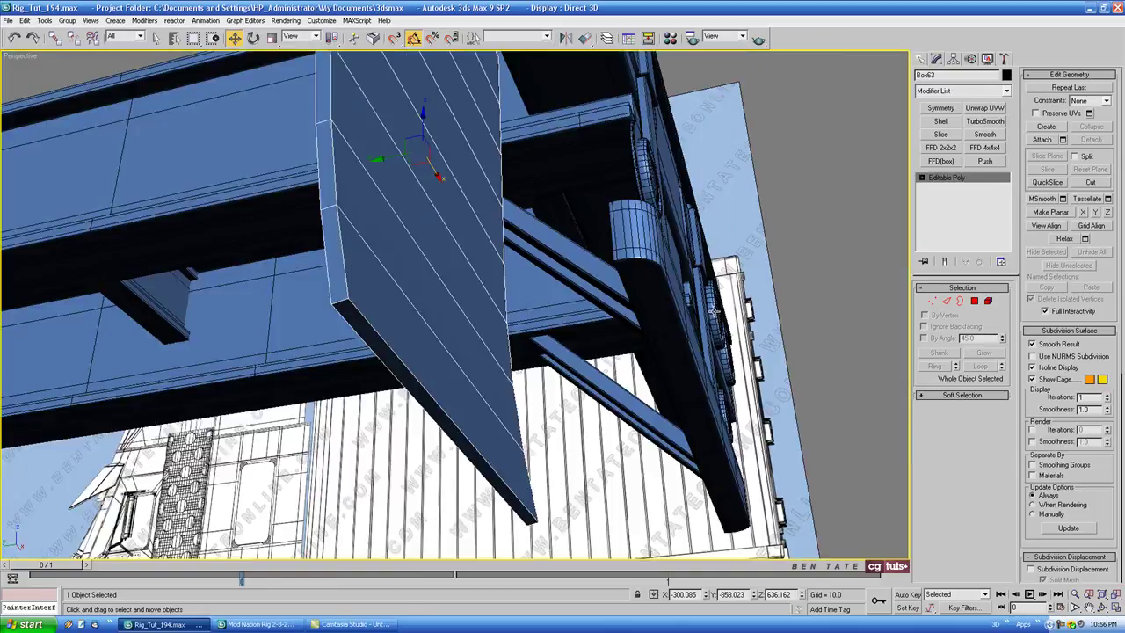
{"action": "key", "text": "2"}
{"action": "left_click", "coordinate": [342, 303]}
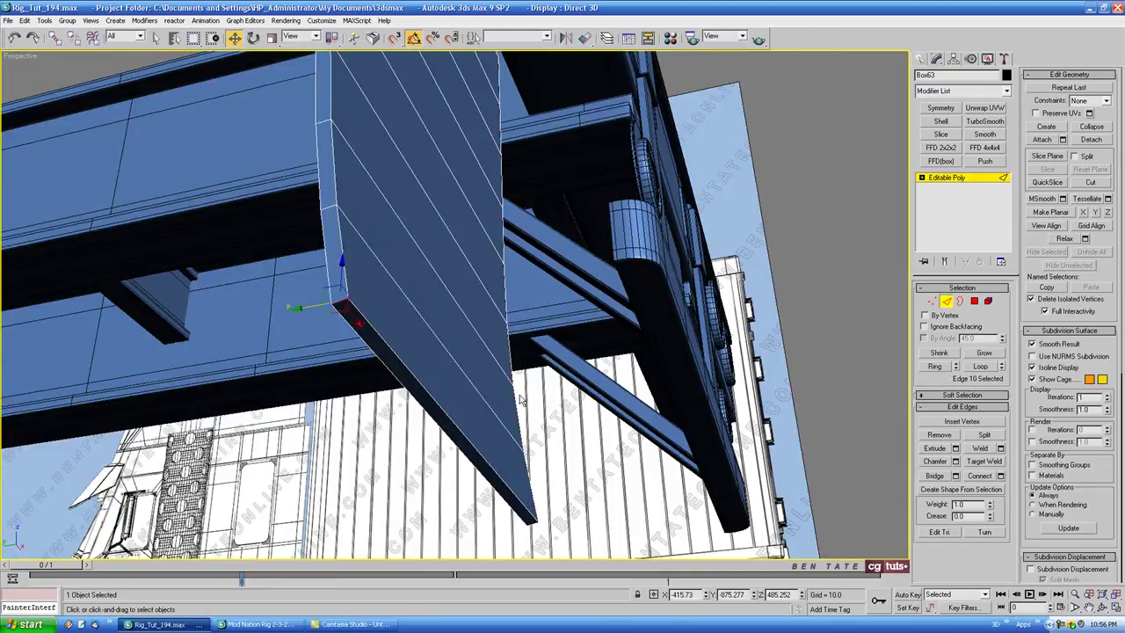
{"action": "middle_click_drag", "start_coordinate": [555, 396], "coordinate": [419, 391], "text": "alt"}
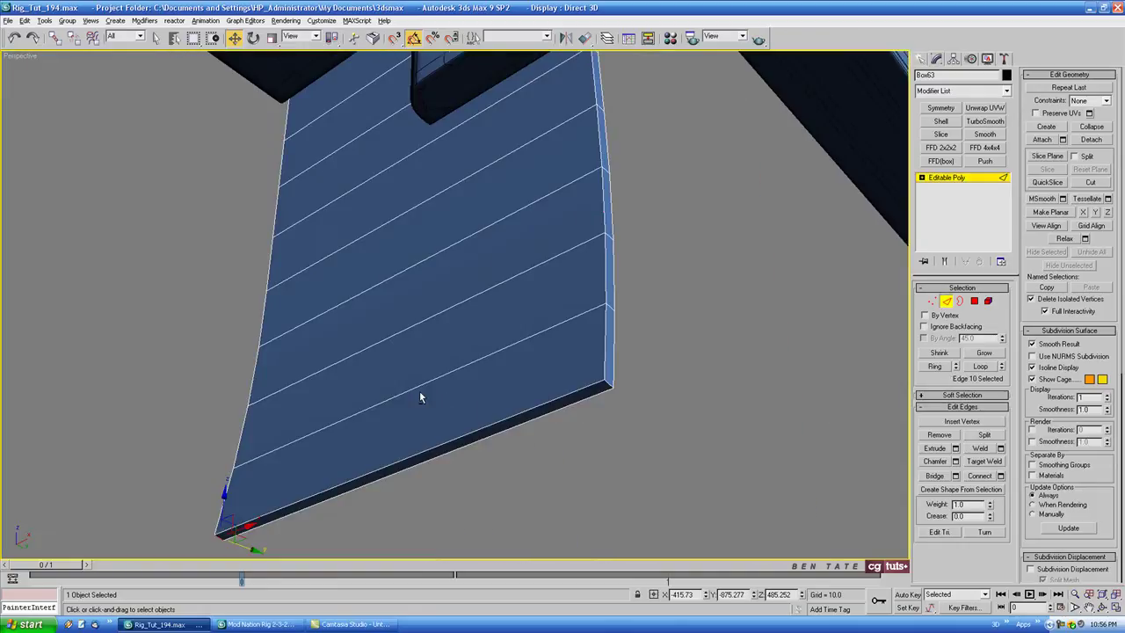
{"action": "left_click", "coordinate": [608, 383], "text": "ctrl"}
Step: Make the mud flap see-through in the Front view and chamfer its two bottom corner edges by 16.98 to follow the blueprint
{"action": "key", "text": "alt+w"}
{"action": "right_click", "coordinate": [627, 290]}
{"action": "key", "text": "alt+w"}
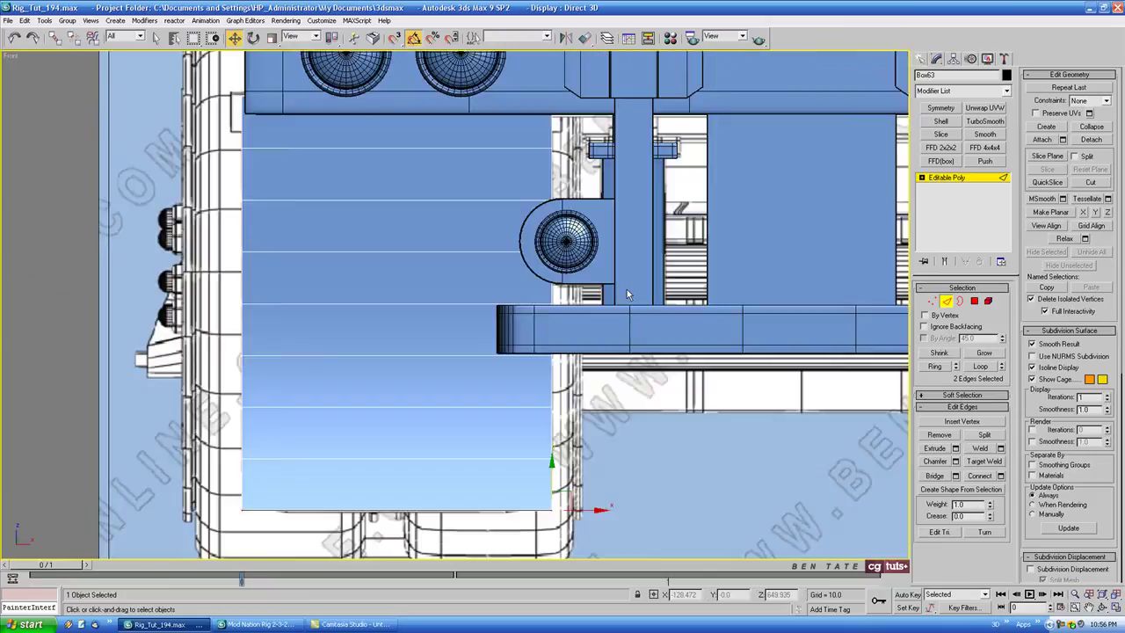
{"action": "key", "text": "alt+x"}
{"action": "middle_click_drag", "start_coordinate": [610, 295], "coordinate": [622, 269]}
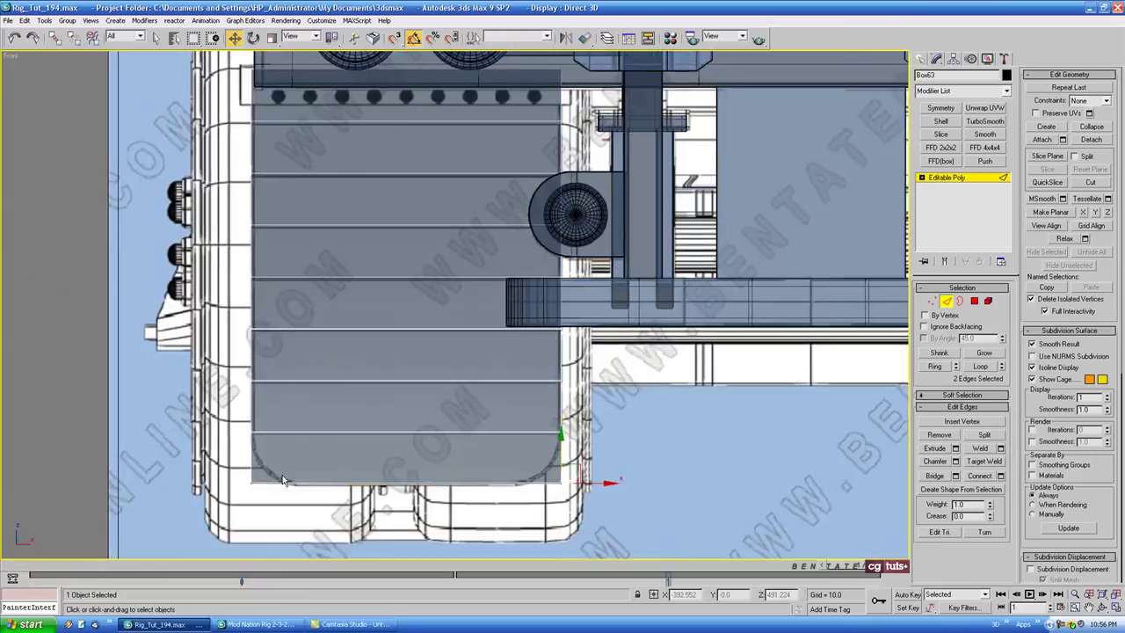
{"action": "left_click", "coordinate": [955, 462]}
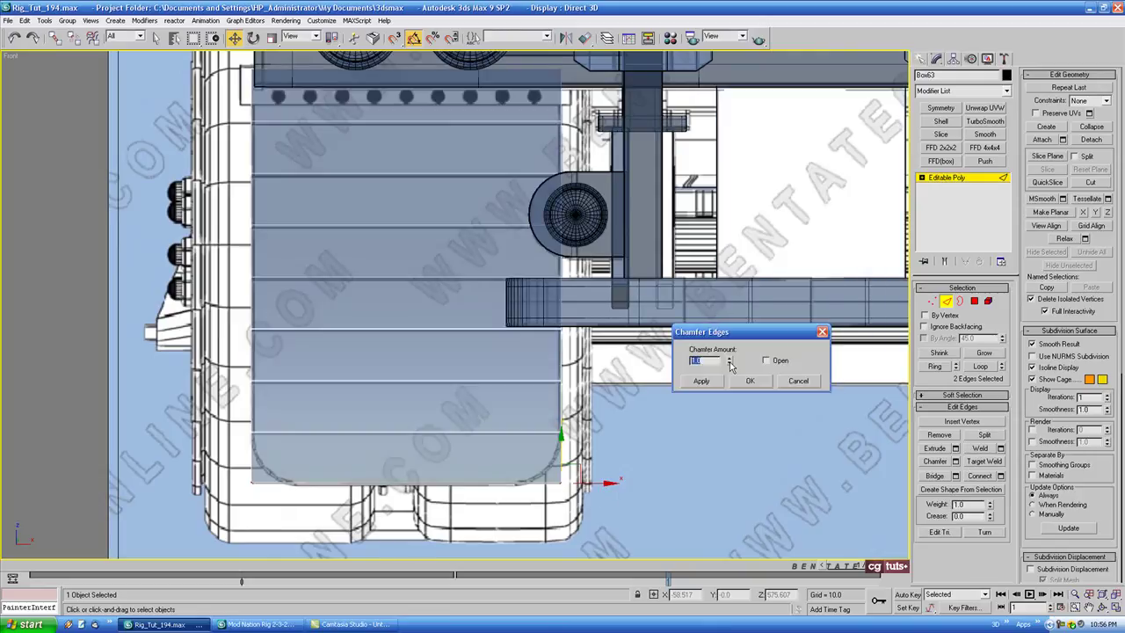
{"action": "left_click_drag", "start_coordinate": [729, 362], "coordinate": [726, 52]}
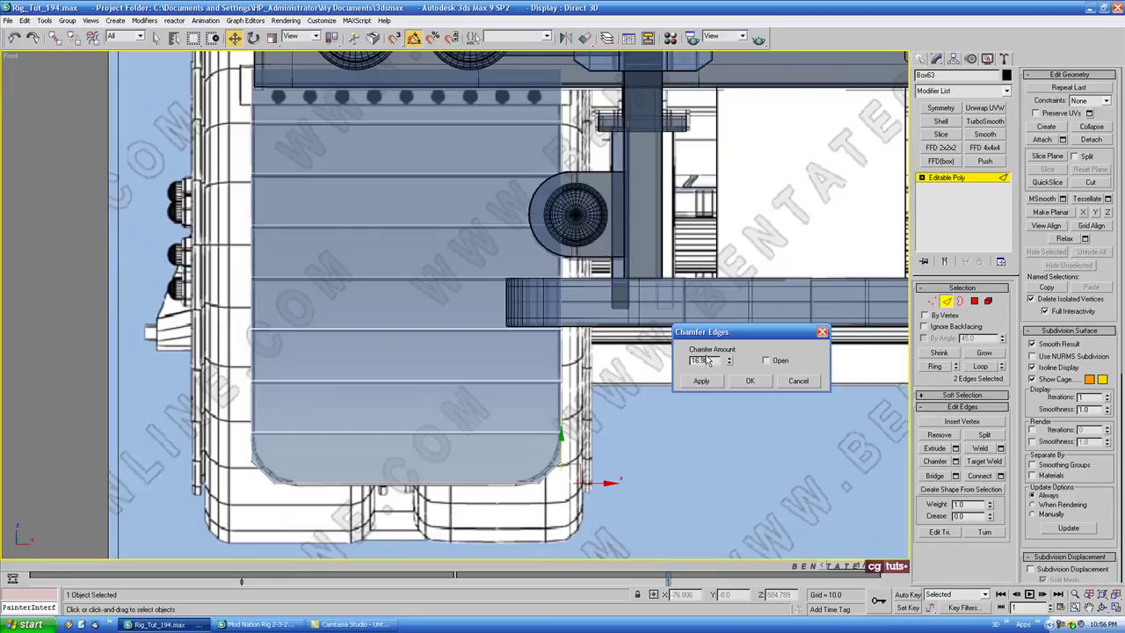
{"action": "left_click", "coordinate": [703, 380]}
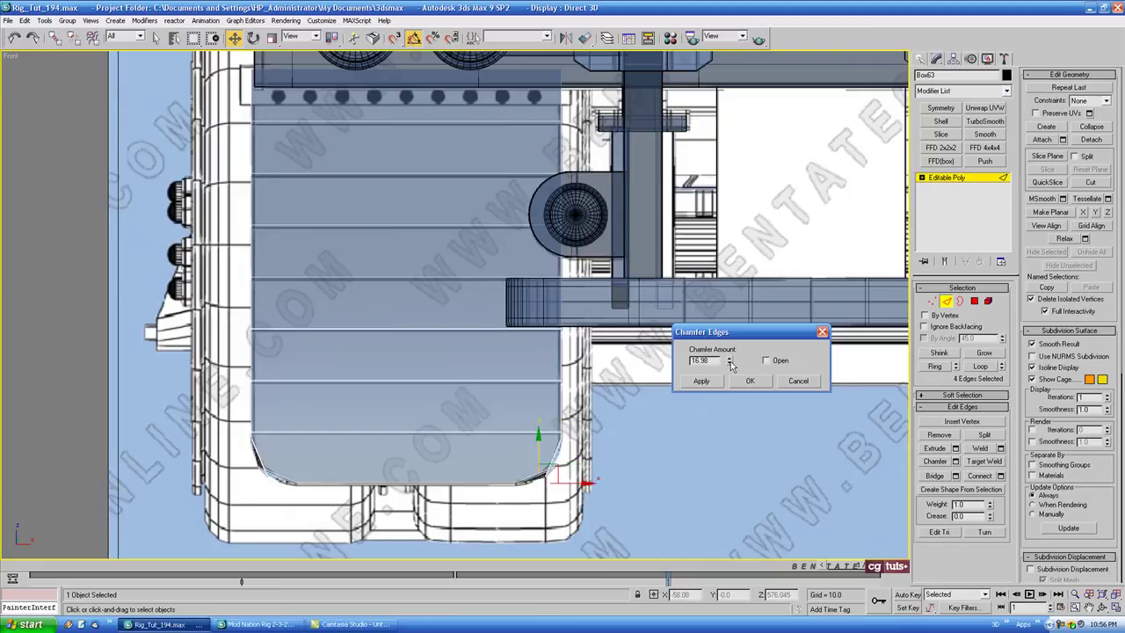
Step: Apply a second chamfer of 6.58 to the four bottom corner edges of the mud flap
{"action": "left_click_drag", "start_coordinate": [728, 363], "coordinate": [729, 397]}
{"action": "key", "text": "alt+w"}
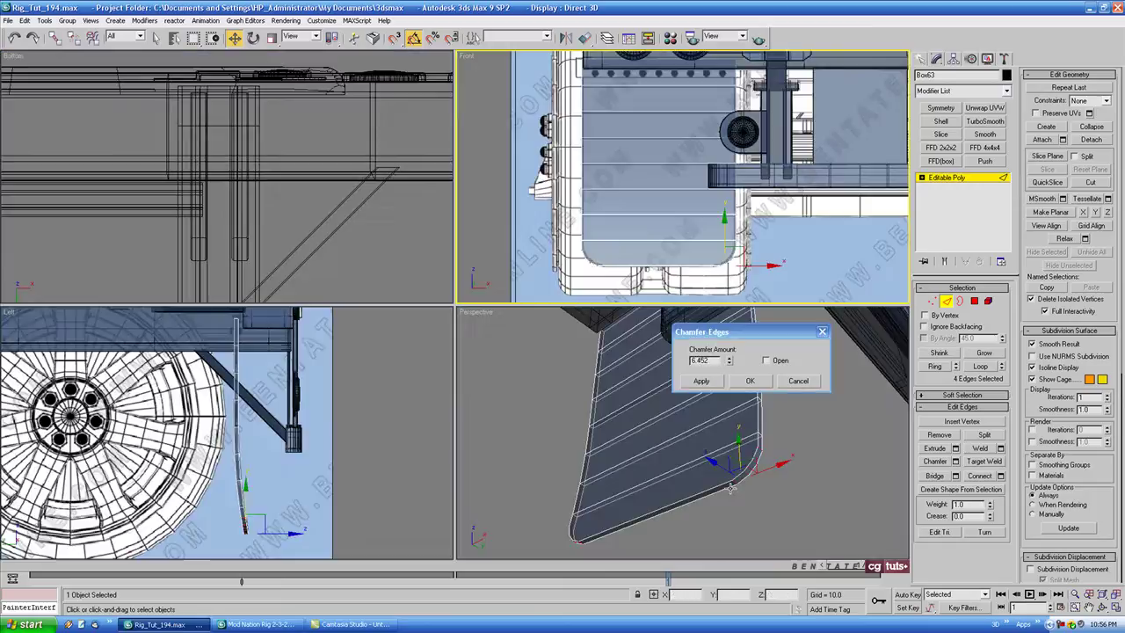
{"action": "right_click", "coordinate": [640, 462]}
{"action": "key", "text": "alt+w"}
{"action": "middle_click_drag", "start_coordinate": [605, 459], "coordinate": [567, 357], "text": "alt"}
{"action": "left_click", "coordinate": [729, 363]}
{"action": "left_click_drag", "start_coordinate": [729, 365], "coordinate": [729, 361]}
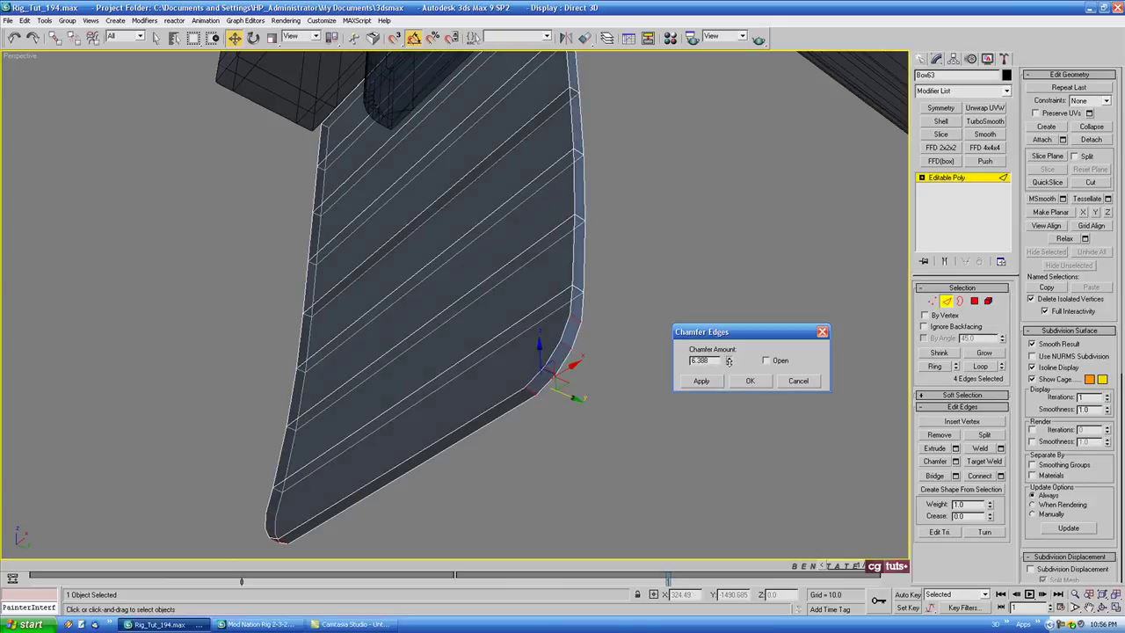
{"action": "middle_click_drag", "start_coordinate": [622, 363], "coordinate": [583, 352]}
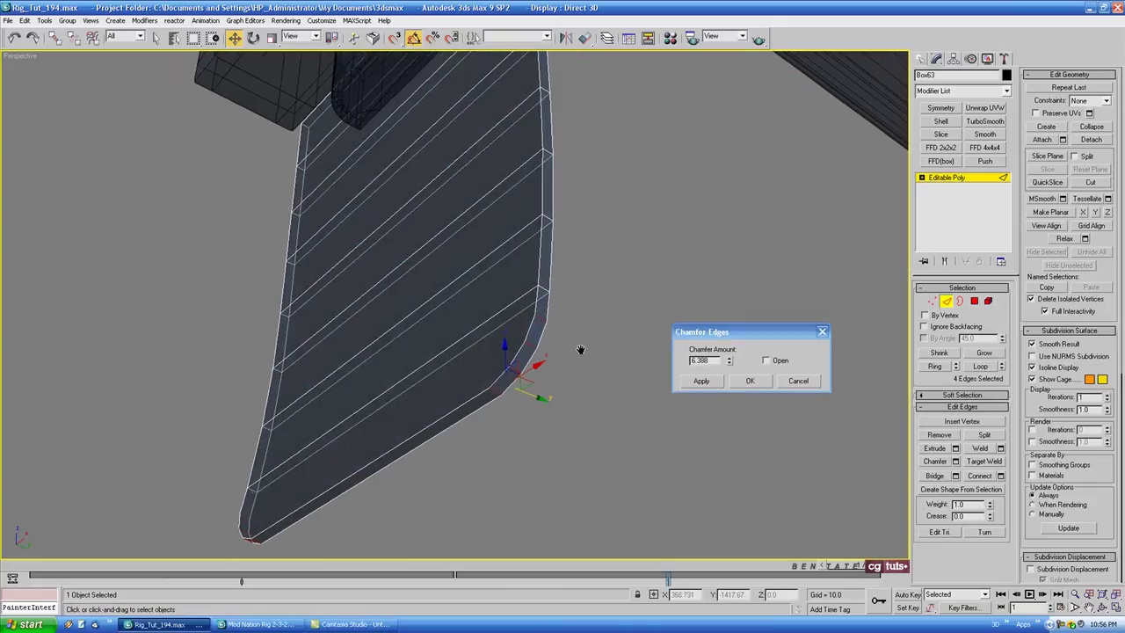
{"action": "left_click_drag", "start_coordinate": [728, 366], "coordinate": [726, 359]}
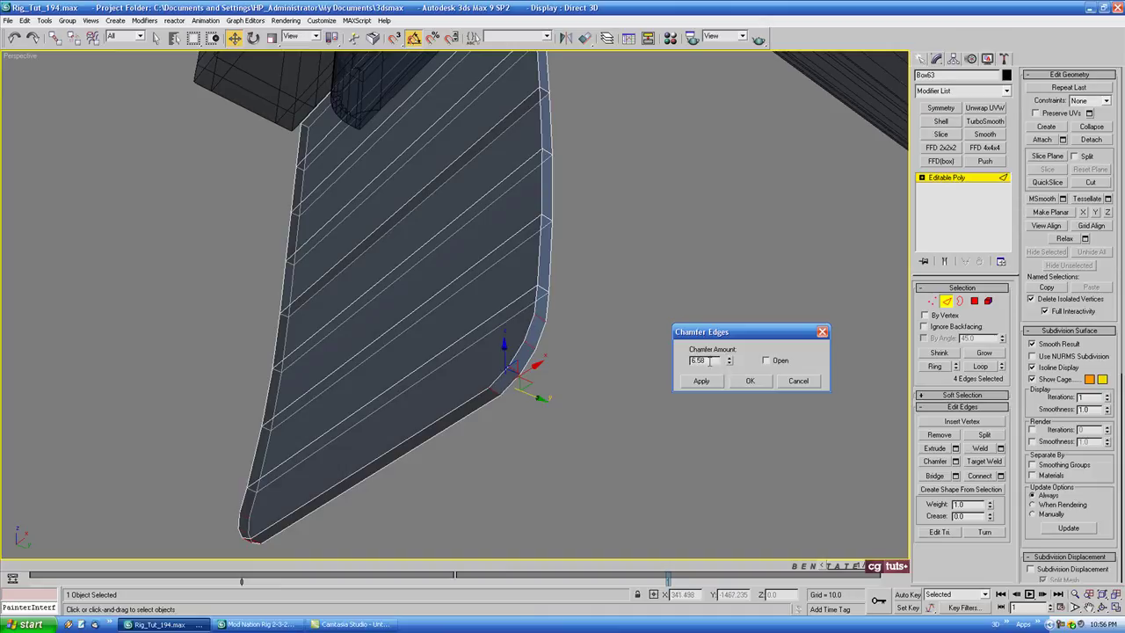
{"action": "left_click", "coordinate": [701, 381]}
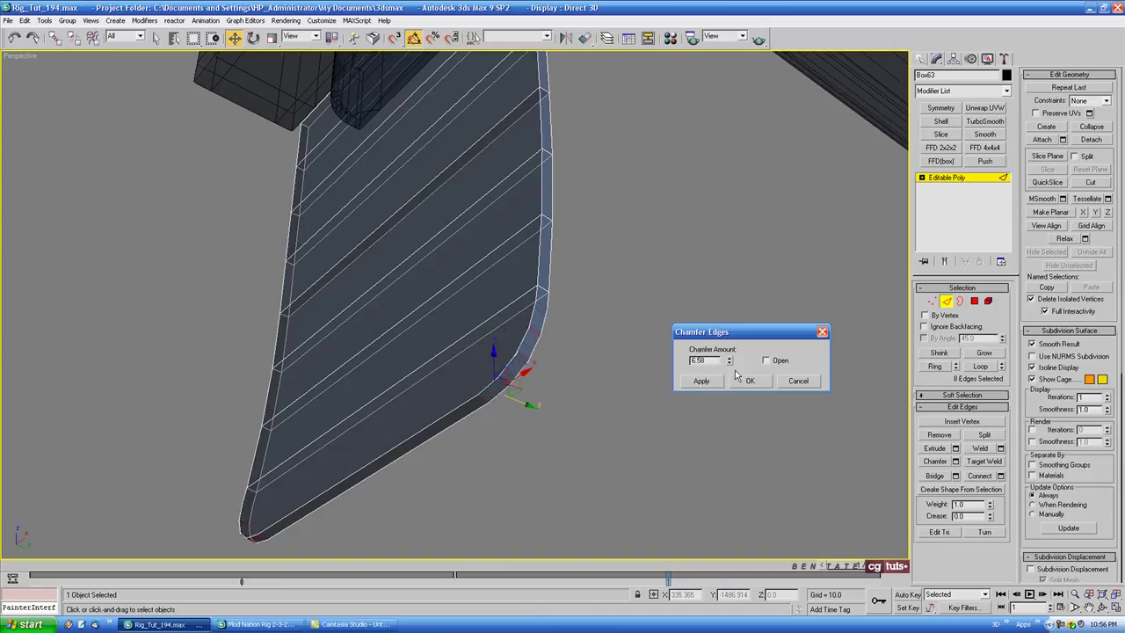
Step: Chamfer the eight bottom corner edges once more by 3.027 to finish rounding the corners
{"action": "left_click_drag", "start_coordinate": [729, 362], "coordinate": [726, 392]}
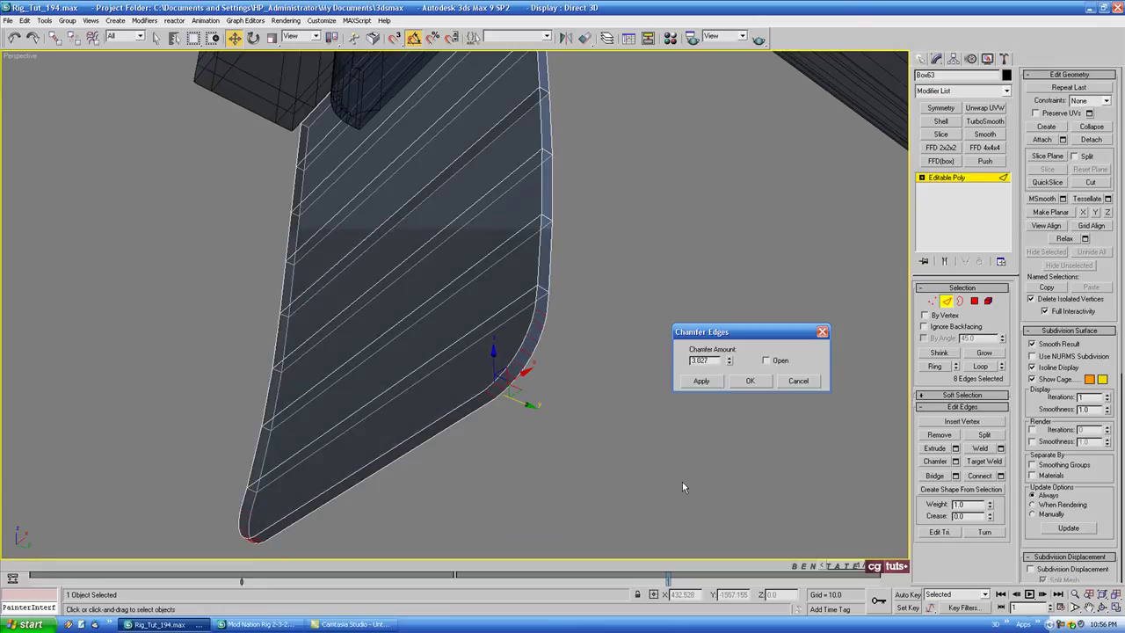
{"action": "left_click", "coordinate": [749, 381]}
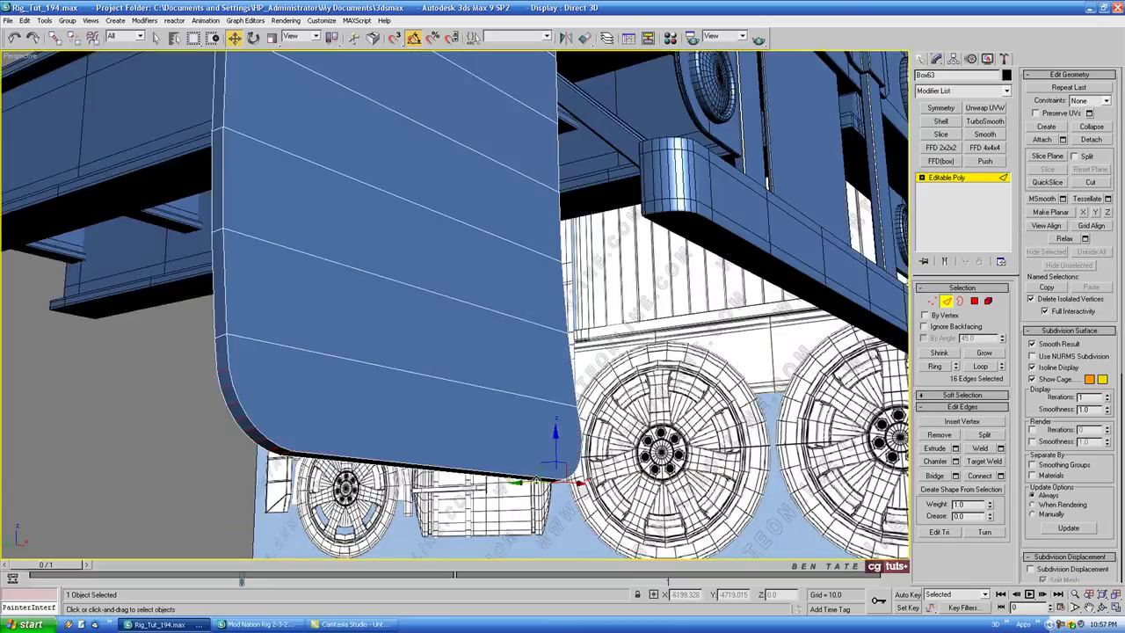
{"action": "middle_click_drag", "start_coordinate": [527, 396], "coordinate": [594, 423], "text": "alt"}
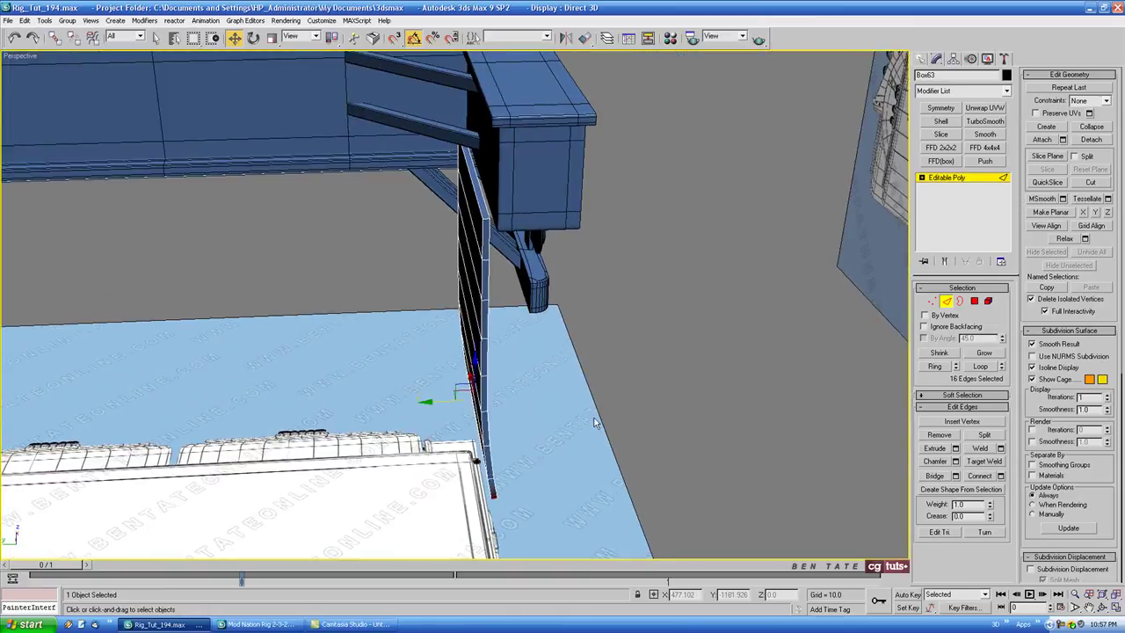
Step: Isolate the mud flap and select the two short edges across the thickness at its top corners
{"action": "key", "text": "alt+q"}
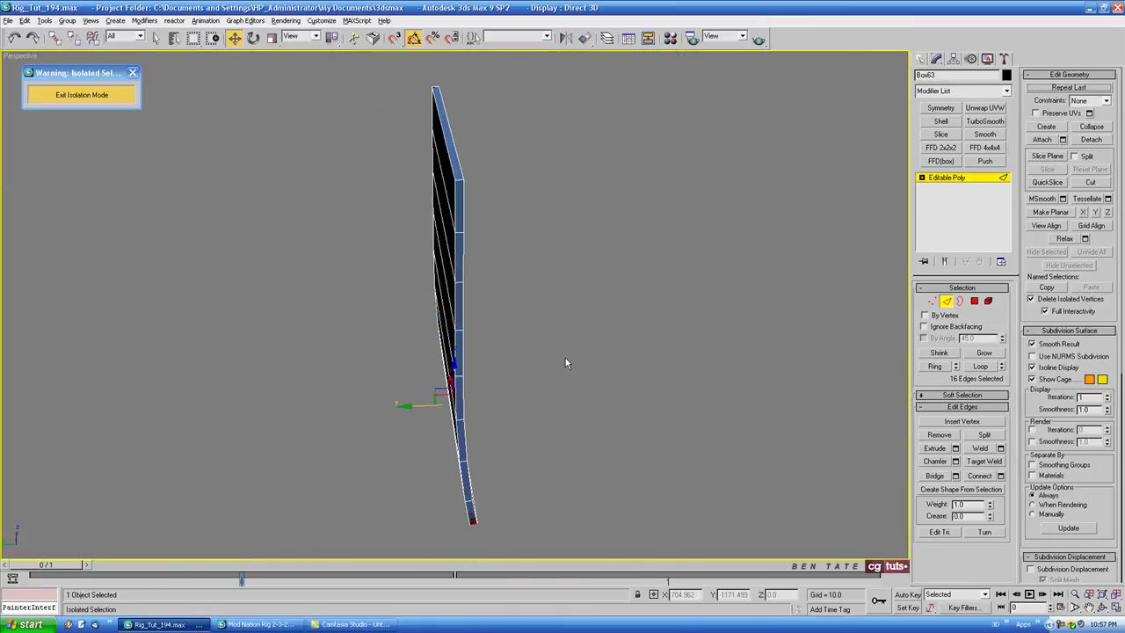
{"action": "middle_click_drag", "start_coordinate": [566, 358], "coordinate": [594, 376], "text": "alt"}
{"action": "scroll", "coordinate": [578, 298], "scroll_direction": "up", "scroll_amount": 3}
{"action": "left_click", "coordinate": [610, 329]}
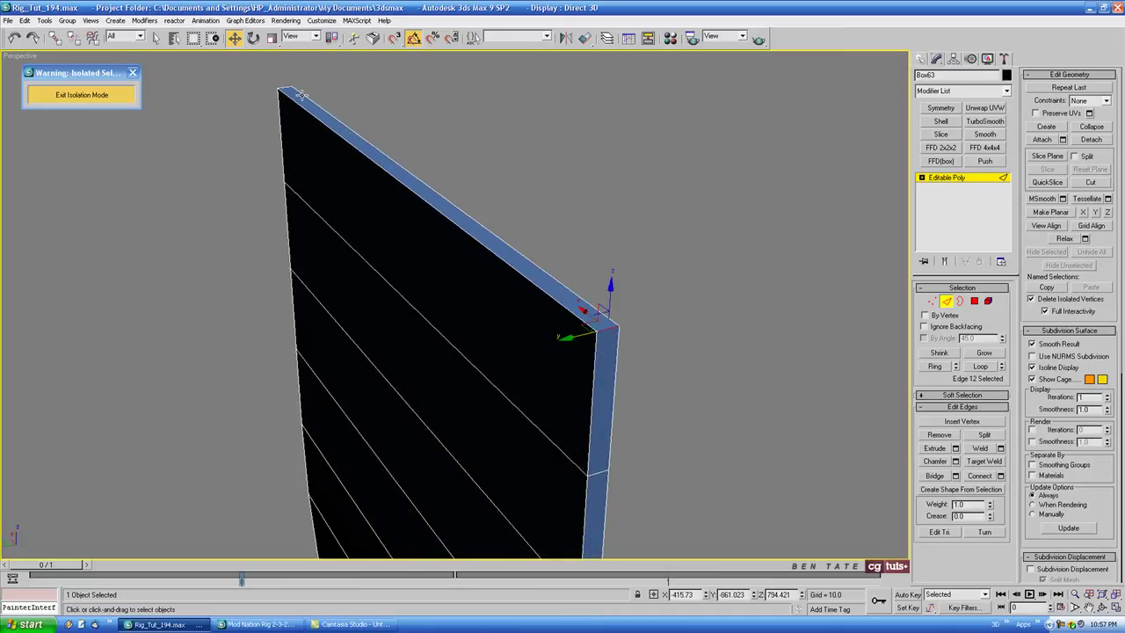
{"action": "left_click", "coordinate": [287, 89], "text": "ctrl"}
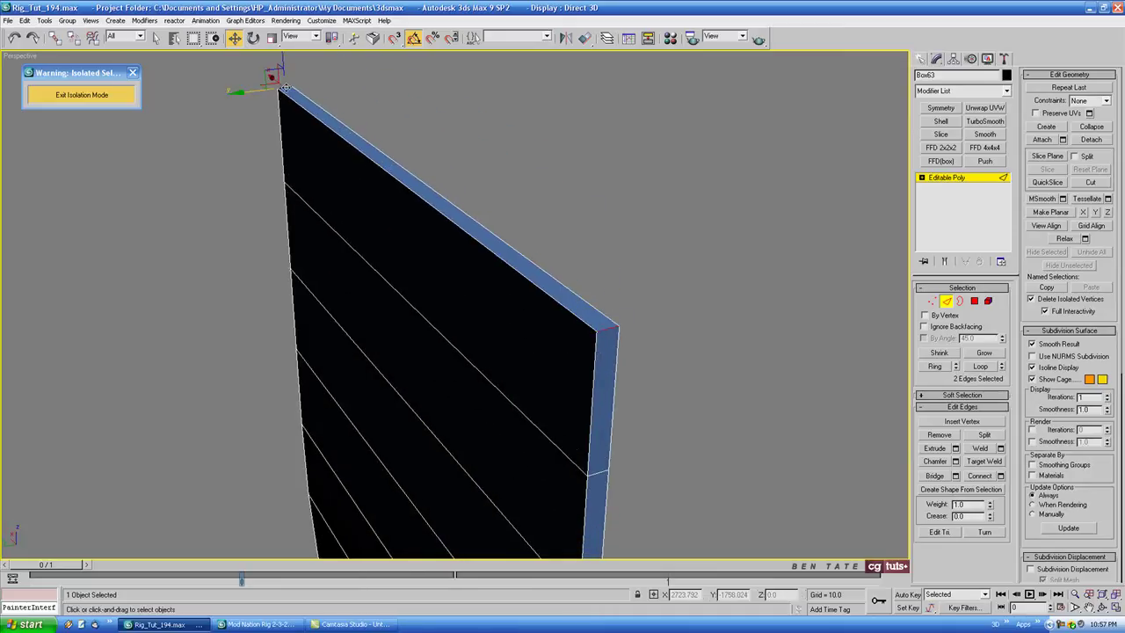
Step: Chamfer the mud flap's two top corner edges by 2.33
{"action": "left_click", "coordinate": [955, 462]}
{"action": "middle_click_drag", "start_coordinate": [757, 454], "coordinate": [575, 363], "text": "alt"}
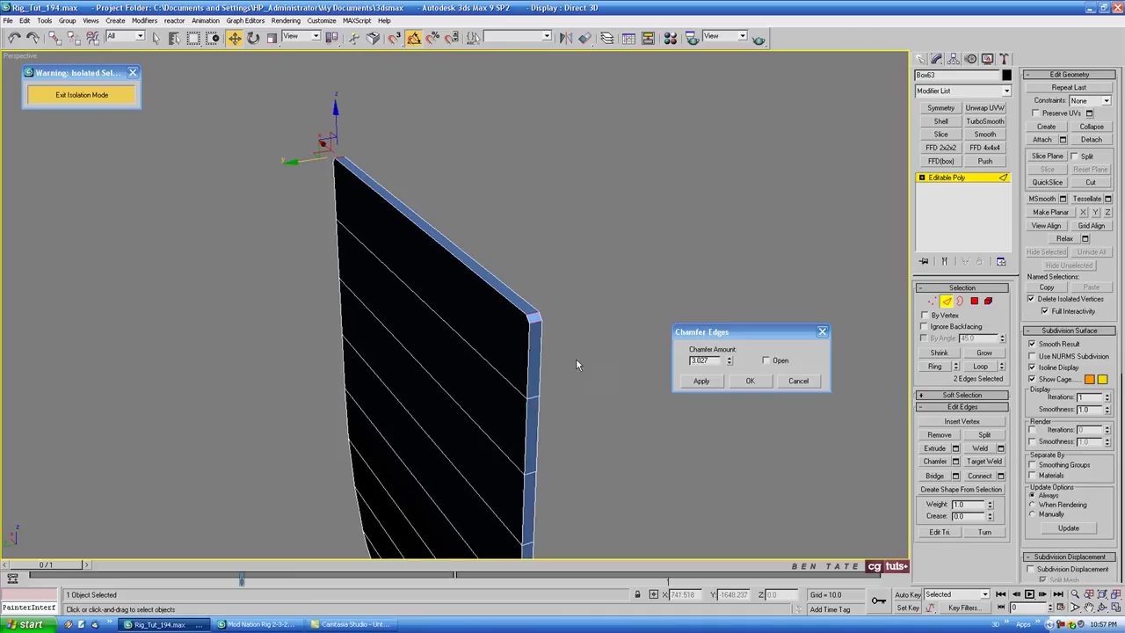
{"action": "left_click", "coordinate": [541, 318]}
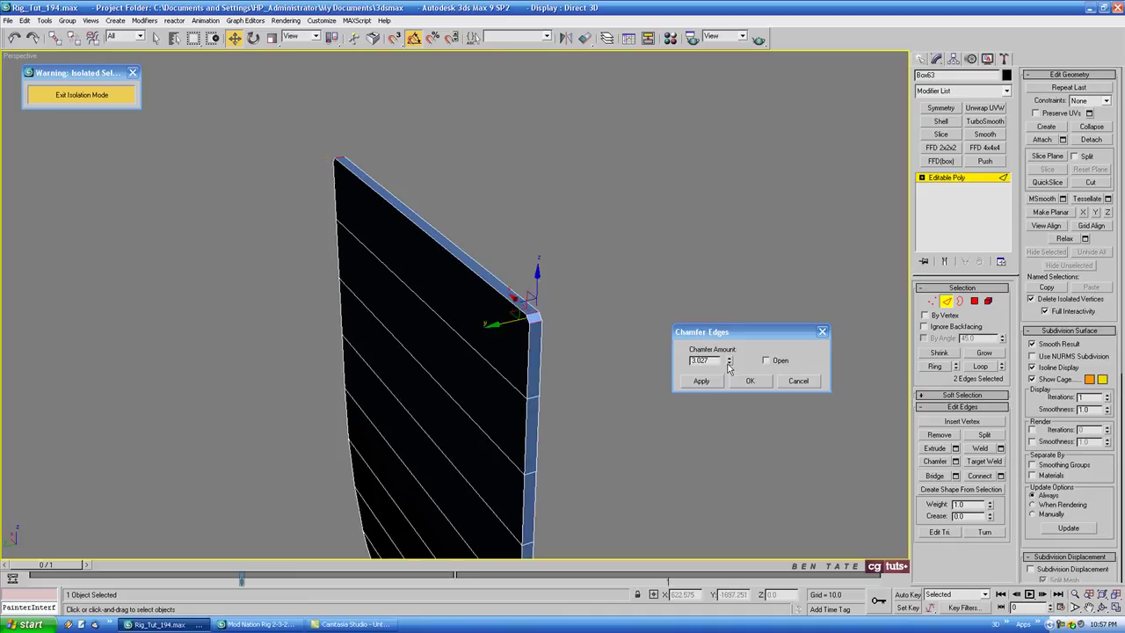
{"action": "left_click_drag", "start_coordinate": [729, 362], "coordinate": [713, 403]}
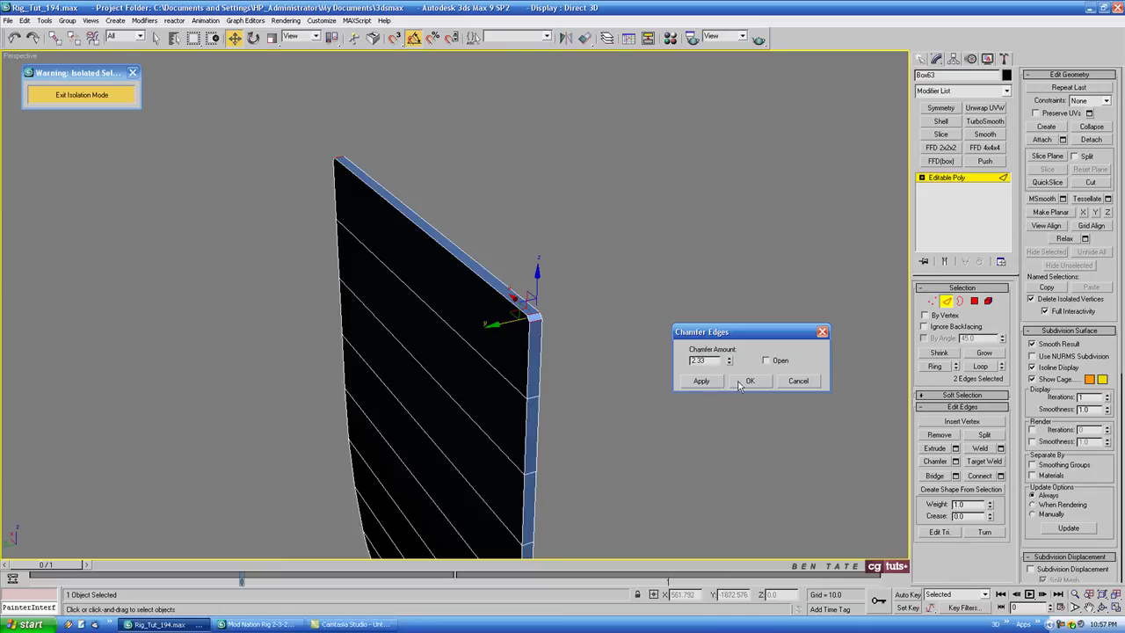
{"action": "left_click", "coordinate": [748, 380]}
{"action": "middle_click_drag", "start_coordinate": [733, 427], "coordinate": [645, 369], "text": "alt"}
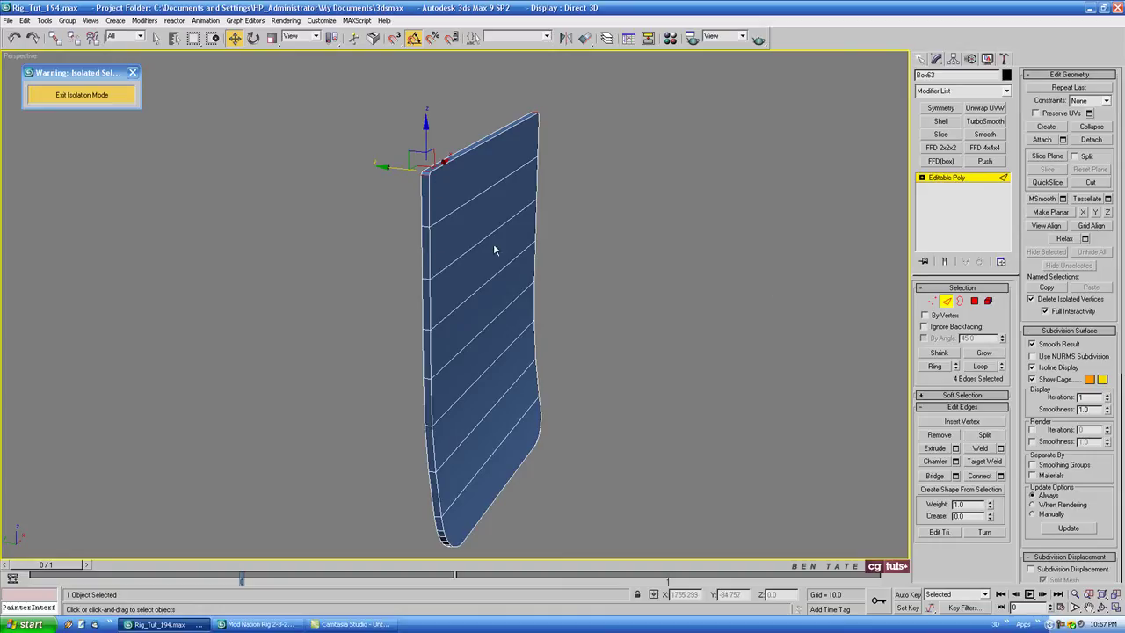
Step: Extend the selection of the four uppermost vertical side edges to full loops down both sides of the mud flap
{"action": "key", "text": "alt+w"}
{"action": "key", "text": "alt+w"}
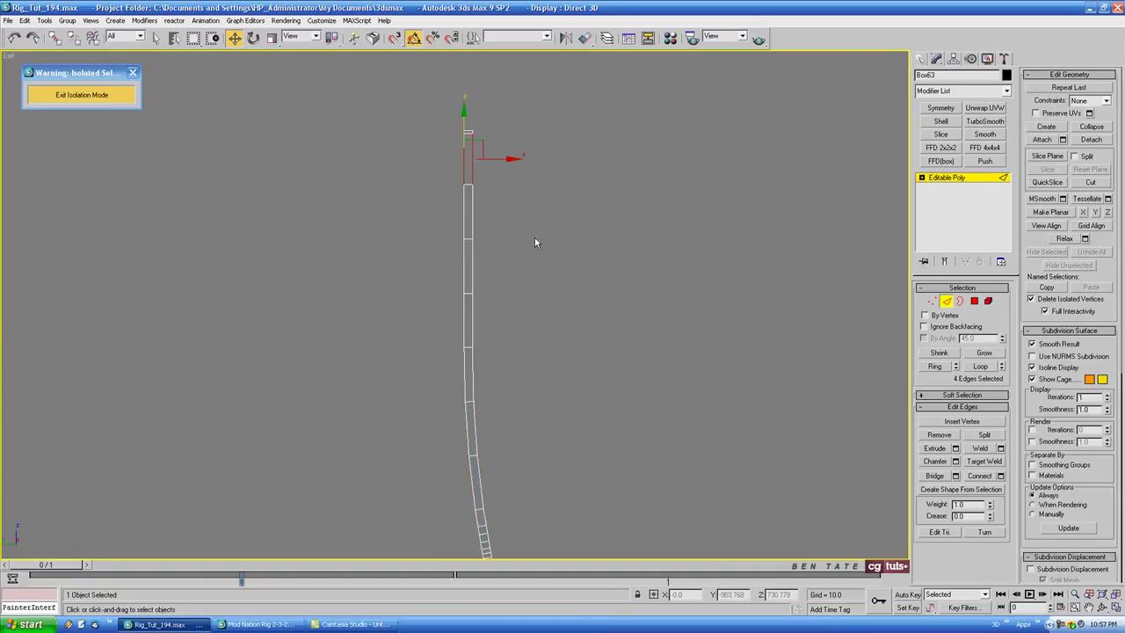
{"action": "key", "text": "alt+w"}
{"action": "key", "text": "alt+w"}
{"action": "left_click", "coordinate": [982, 366]}
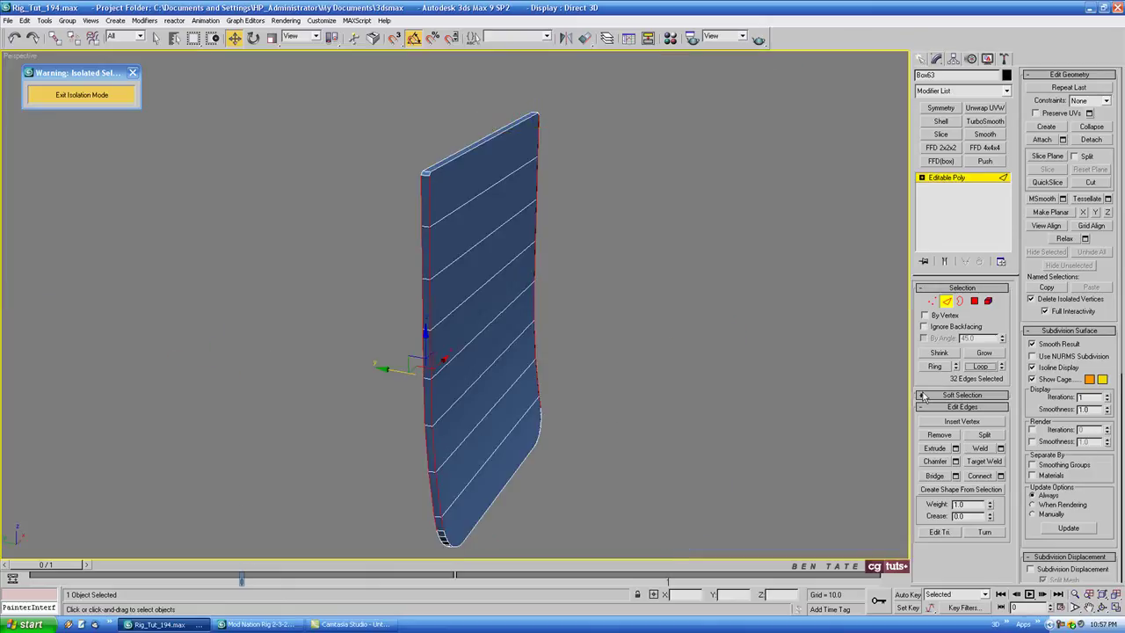
Step: Add the inner row of edges around one rounded bottom corner of the mud flap to the selection
{"action": "middle_click_drag", "start_coordinate": [597, 330], "coordinate": [513, 306], "text": "alt"}
{"action": "scroll", "coordinate": [552, 367], "scroll_direction": "up", "scroll_amount": 4}
{"action": "middle_click_drag", "start_coordinate": [513, 306], "coordinate": [381, 211], "text": "alt"}
{"action": "scroll", "coordinate": [510, 335], "scroll_direction": "up", "scroll_amount": 3}
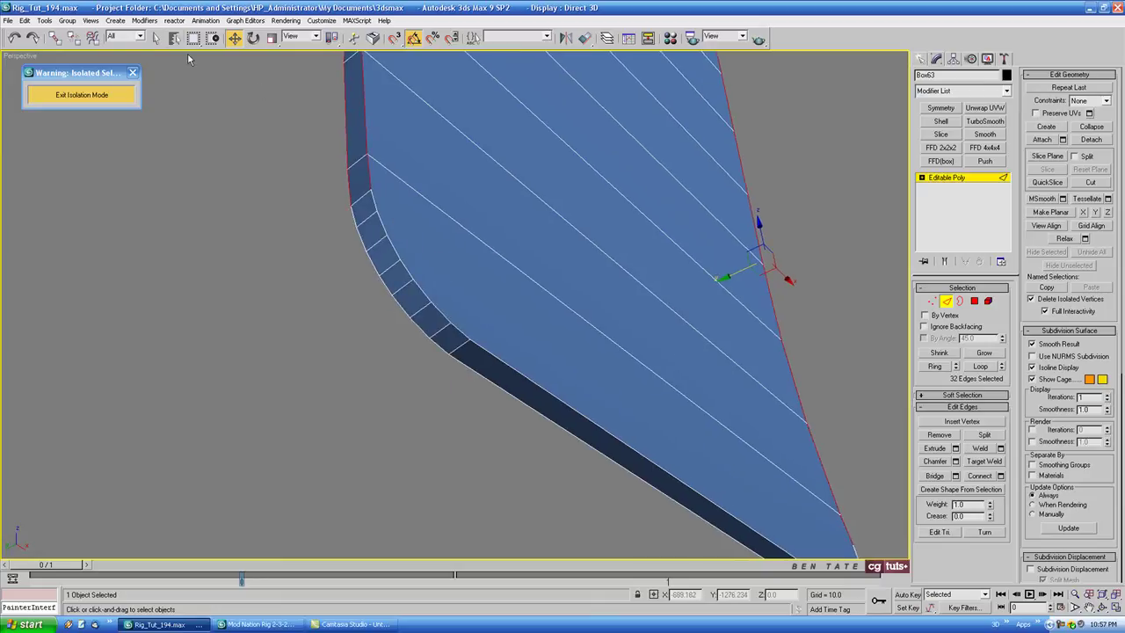
{"action": "left_click", "coordinate": [156, 38]}
{"action": "left_click", "coordinate": [375, 199], "text": "ctrl"}
{"action": "left_click", "coordinate": [382, 218], "text": "ctrl"}
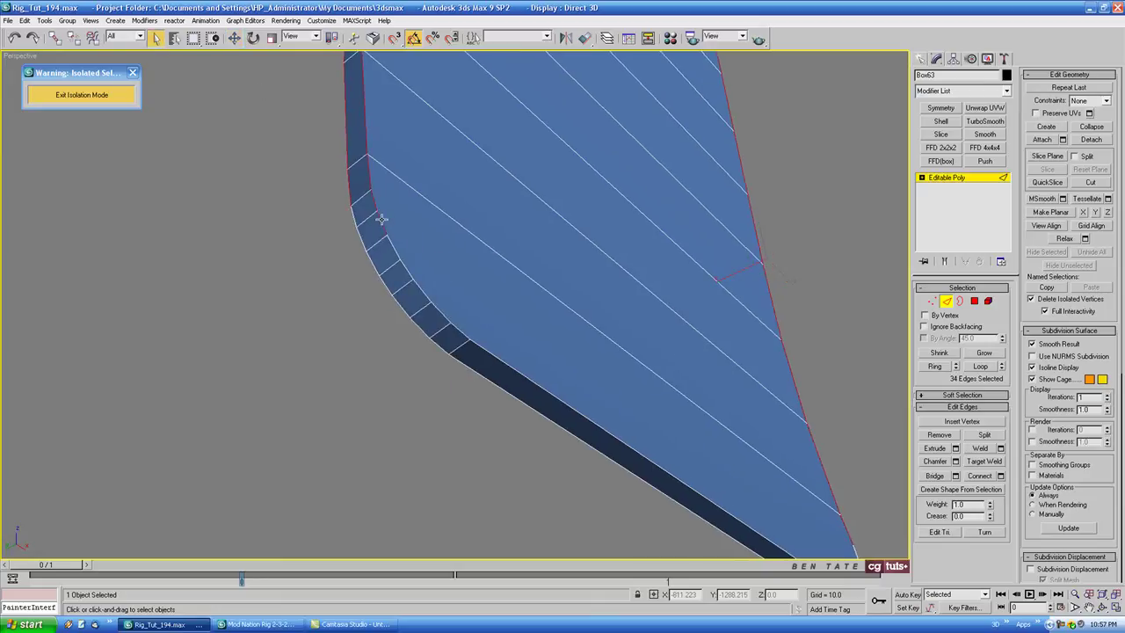
{"action": "left_click", "coordinate": [397, 254], "text": "ctrl"}
{"action": "left_click", "coordinate": [408, 271], "text": "ctrl"}
{"action": "left_click", "coordinate": [420, 287], "text": "ctrl"}
{"action": "left_click", "coordinate": [449, 324], "text": "ctrl"}
{"action": "left_click", "coordinate": [460, 335], "text": "ctrl"}
Step: Add the same bottom corner's outer row of edges and the two long bottom edges to the selection
{"action": "left_click", "coordinate": [360, 239], "text": "ctrl"}
{"action": "left_click", "coordinate": [373, 270], "text": "ctrl"}
{"action": "left_click", "coordinate": [384, 286], "text": "ctrl"}
{"action": "left_click", "coordinate": [399, 303], "text": "ctrl"}
{"action": "left_click", "coordinate": [418, 331], "text": "ctrl"}
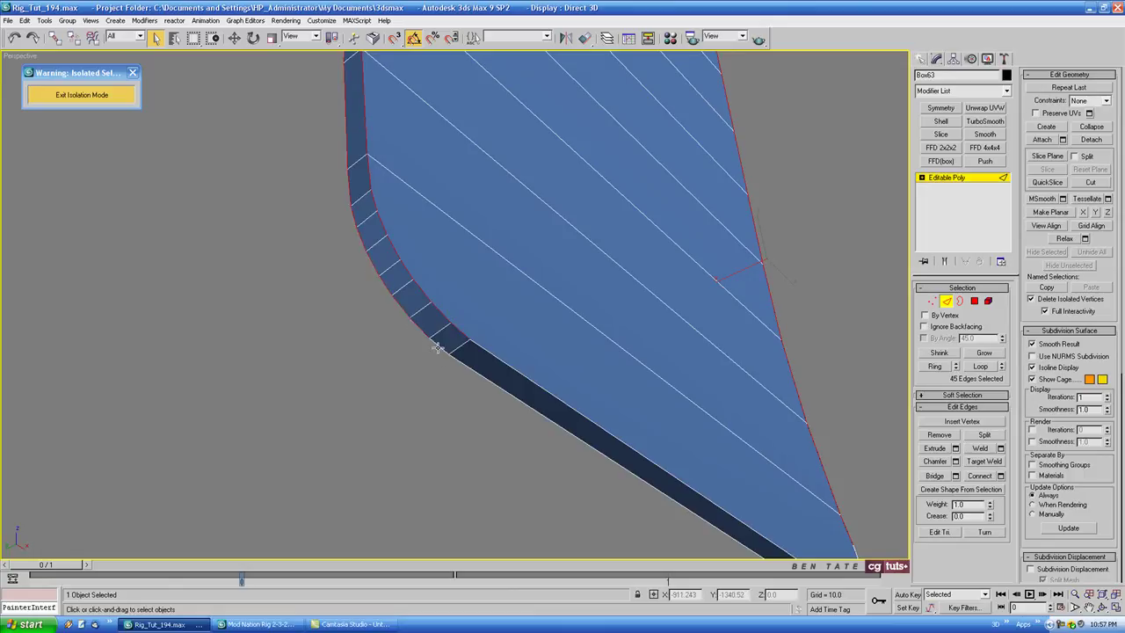
{"action": "left_click", "coordinate": [438, 348], "text": "ctrl"}
{"action": "left_click", "coordinate": [459, 362], "text": "ctrl"}
{"action": "left_click", "coordinate": [489, 355], "text": "ctrl"}
Step: Add both rows of outline edges around the opposite rounded bottom corner to the selection
{"action": "middle_click_drag", "start_coordinate": [742, 517], "coordinate": [524, 363]}
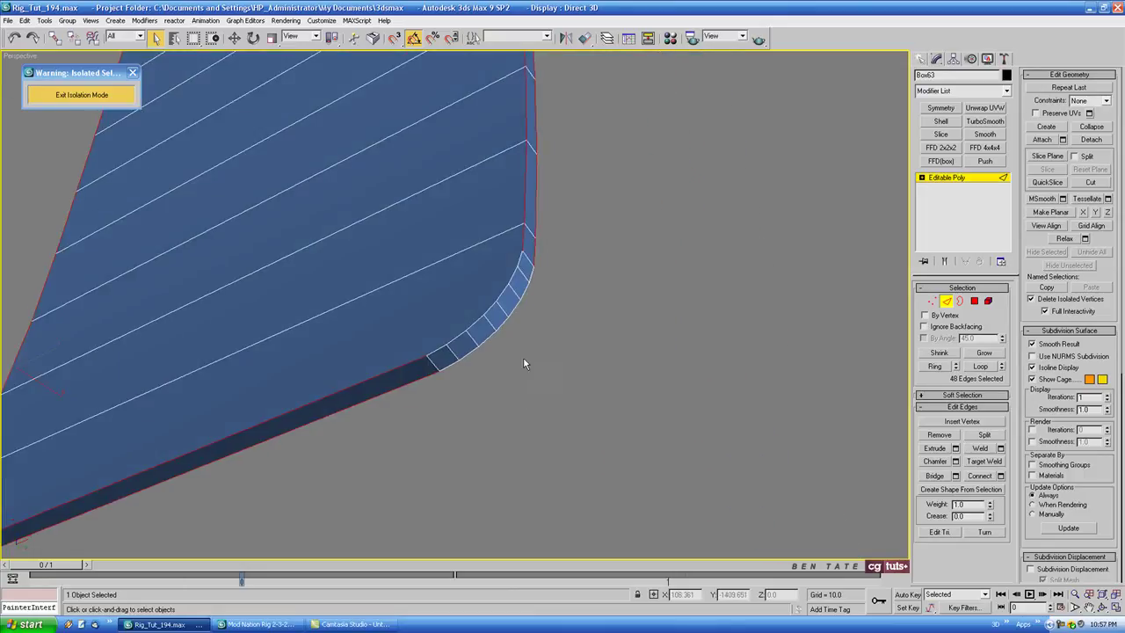
{"action": "left_click", "coordinate": [520, 262], "text": "ctrl"}
{"action": "left_click", "coordinate": [492, 303], "text": "ctrl"}
{"action": "left_click", "coordinate": [478, 320], "text": "ctrl"}
{"action": "left_click", "coordinate": [452, 339], "text": "ctrl"}
{"action": "left_click", "coordinate": [518, 324], "text": "ctrl"}
{"action": "left_click", "coordinate": [527, 289], "text": "ctrl"}
{"action": "left_click", "coordinate": [532, 277], "text": "ctrl"}
Step: Add the outline edges of one chamfered top corner and the two long top edges to the selection
{"action": "middle_click_drag", "start_coordinate": [562, 271], "coordinate": [494, 339], "text": "alt"}
{"action": "scroll", "coordinate": [512, 202], "scroll_direction": "up", "scroll_amount": 5}
{"action": "middle_click_drag", "start_coordinate": [513, 202], "coordinate": [502, 313]}
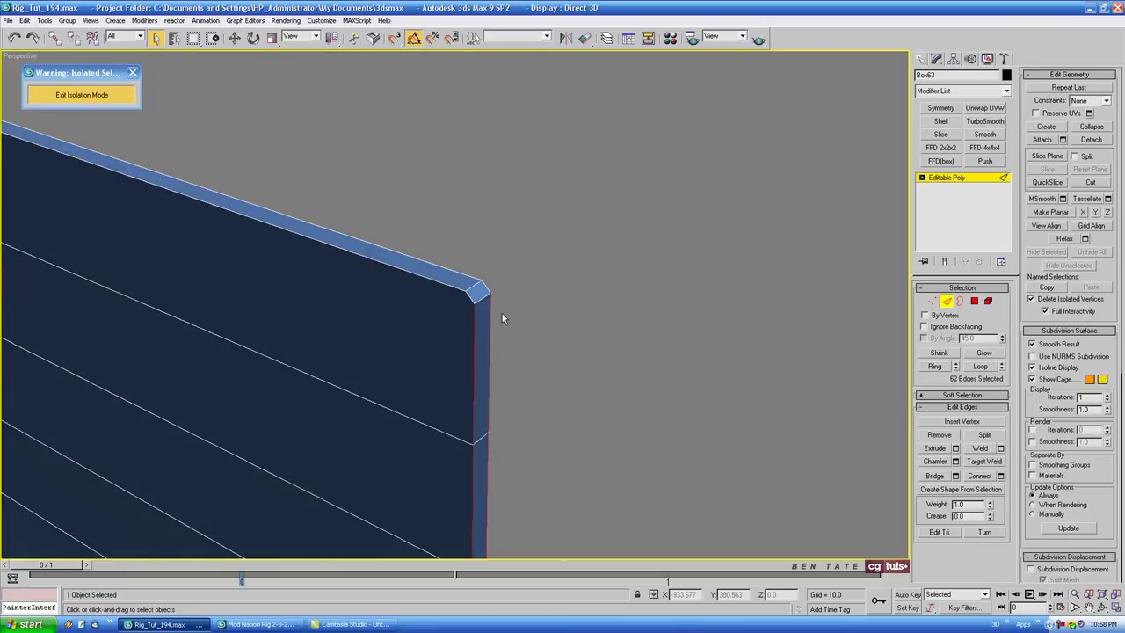
{"action": "left_click", "coordinate": [472, 298], "text": "ctrl"}
{"action": "left_click", "coordinate": [461, 289], "text": "ctrl"}
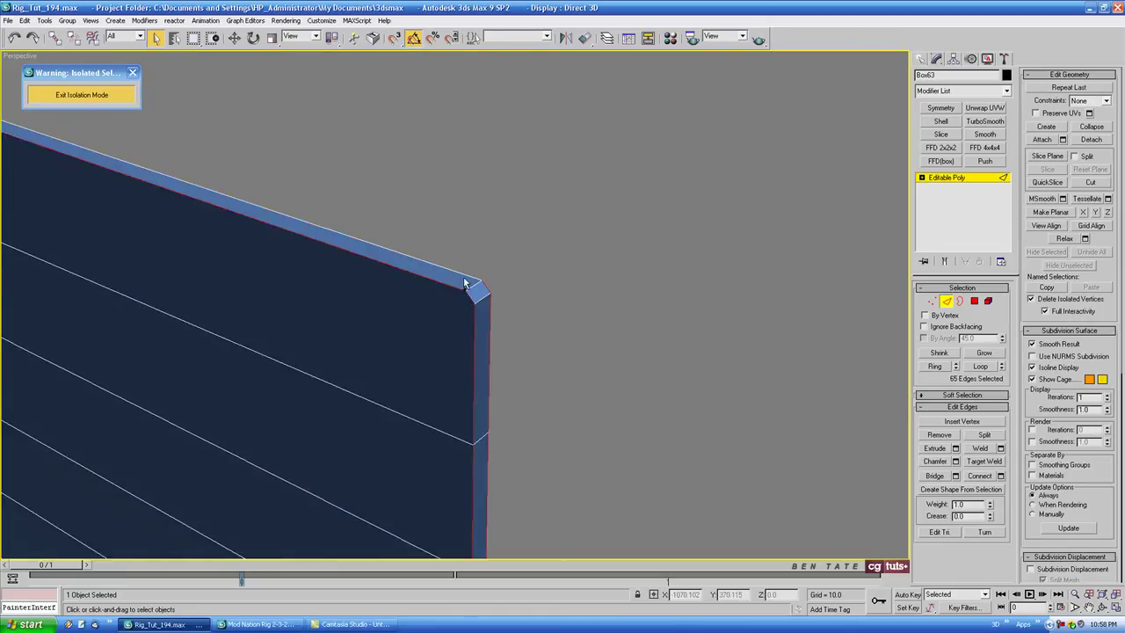
{"action": "left_click", "coordinate": [461, 274], "text": "ctrl"}
Step: Complete the selected outline by adding the edges of the other chamfered top corner
{"action": "scroll", "coordinate": [454, 283], "scroll_direction": "down", "scroll_amount": 4}
{"action": "middle_click_drag", "start_coordinate": [452, 284], "coordinate": [433, 346], "text": "alt"}
{"action": "scroll", "coordinate": [434, 346], "scroll_direction": "up", "scroll_amount": 4}
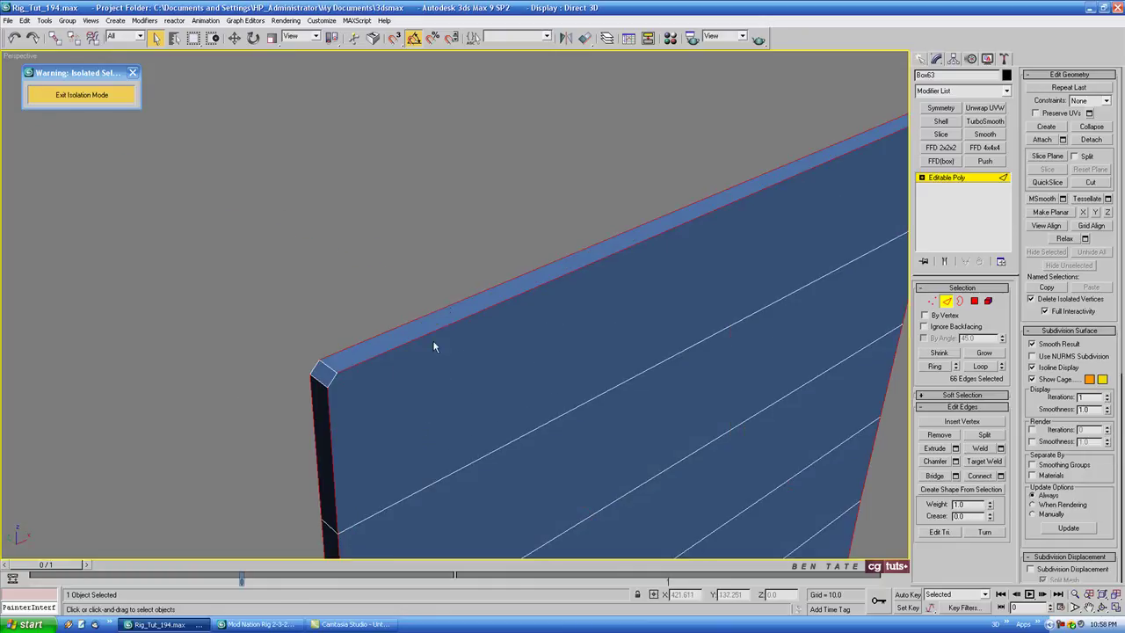
{"action": "left_click", "coordinate": [324, 373], "text": "ctrl"}
{"action": "scroll", "coordinate": [325, 374], "scroll_direction": "down", "scroll_amount": 5}
{"action": "middle_click_drag", "start_coordinate": [324, 373], "coordinate": [316, 339], "text": "alt"}
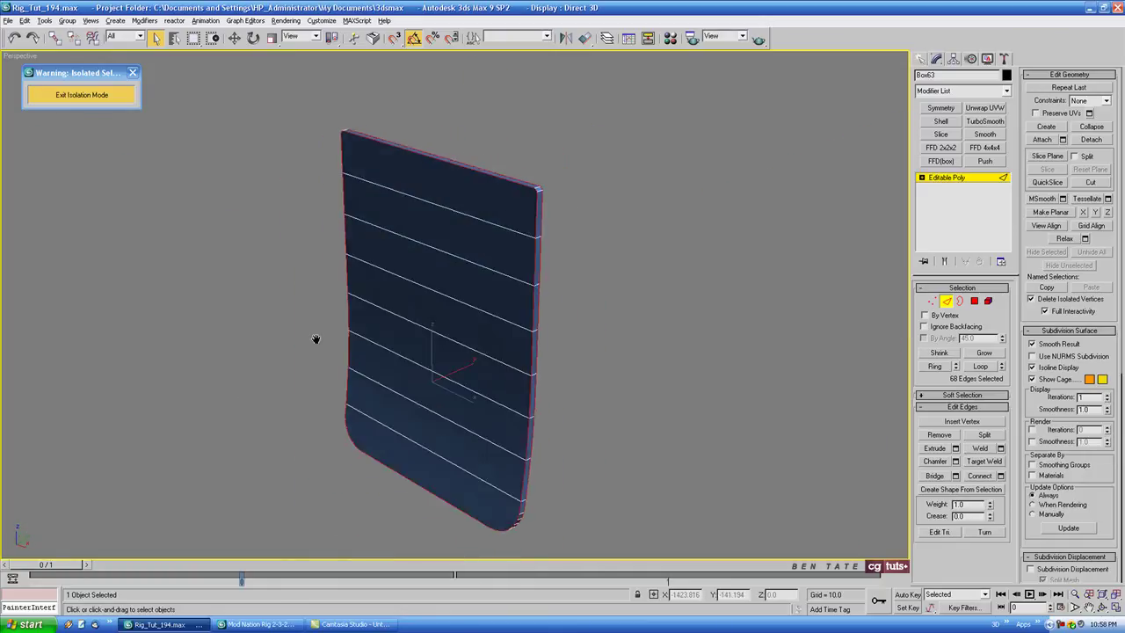
Step: Chamfer the mud flap's selected outline edges by 1.568 and leave edge editing
{"action": "scroll", "coordinate": [565, 277], "scroll_direction": "up", "scroll_amount": 5}
{"action": "middle_click_drag", "start_coordinate": [565, 272], "coordinate": [494, 416]}
{"action": "scroll", "coordinate": [515, 392], "scroll_direction": "up", "scroll_amount": 2}
{"action": "scroll", "coordinate": [560, 341], "scroll_direction": "down", "scroll_amount": 2}
{"action": "middle_click_drag", "start_coordinate": [559, 341], "coordinate": [525, 390]}
{"action": "left_click", "coordinate": [955, 461]}
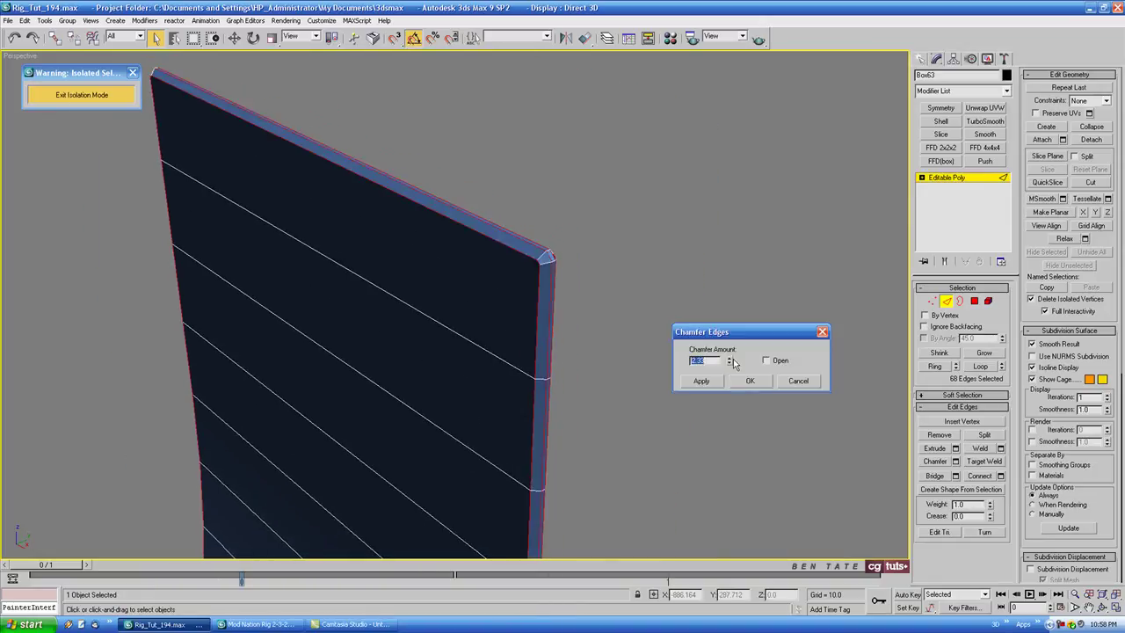
{"action": "left_click_drag", "start_coordinate": [729, 361], "coordinate": [727, 382]}
{"action": "middle_click_drag", "start_coordinate": [597, 384], "coordinate": [573, 382], "text": "alt"}
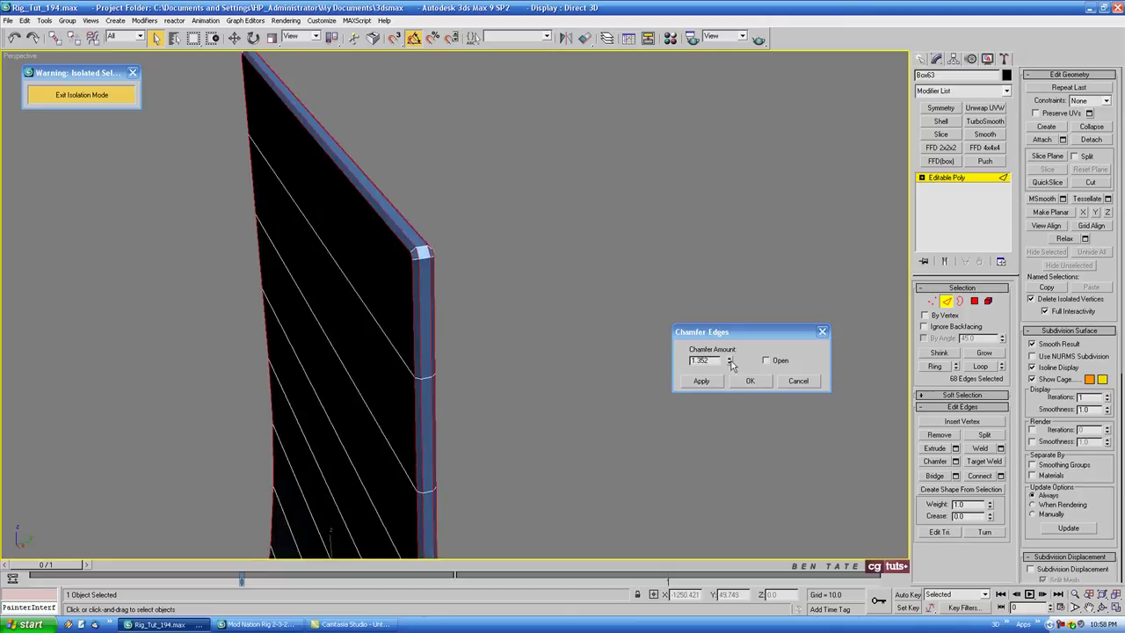
{"action": "left_click_drag", "start_coordinate": [729, 364], "coordinate": [725, 349]}
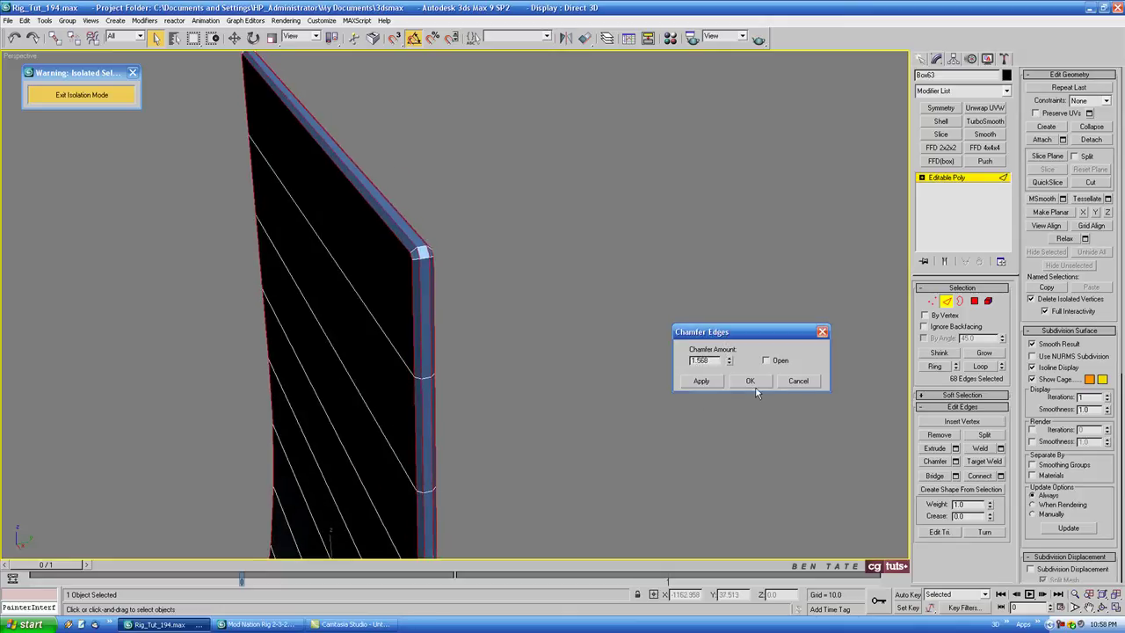
{"action": "left_click", "coordinate": [752, 383]}
{"action": "scroll", "coordinate": [620, 424], "scroll_direction": "down", "scroll_amount": 3}
{"action": "left_click", "coordinate": [945, 301]}
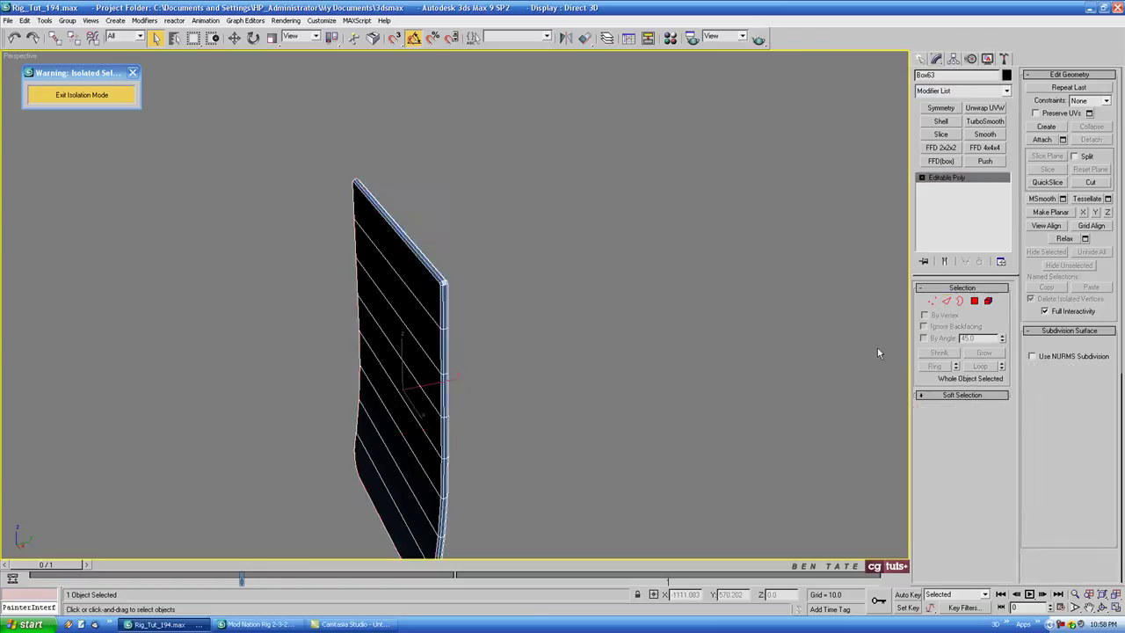
Step: Inspect the chamfered flap shaded without its wireframe overlay, restore the overlay, and bring back the rest of the truck
{"action": "key", "text": "z"}
{"action": "middle_click_drag", "start_coordinate": [641, 359], "coordinate": [687, 353], "text": "alt"}
{"action": "key", "text": "F4"}
{"action": "middle_click_drag", "start_coordinate": [582, 340], "coordinate": [683, 331], "text": "alt"}
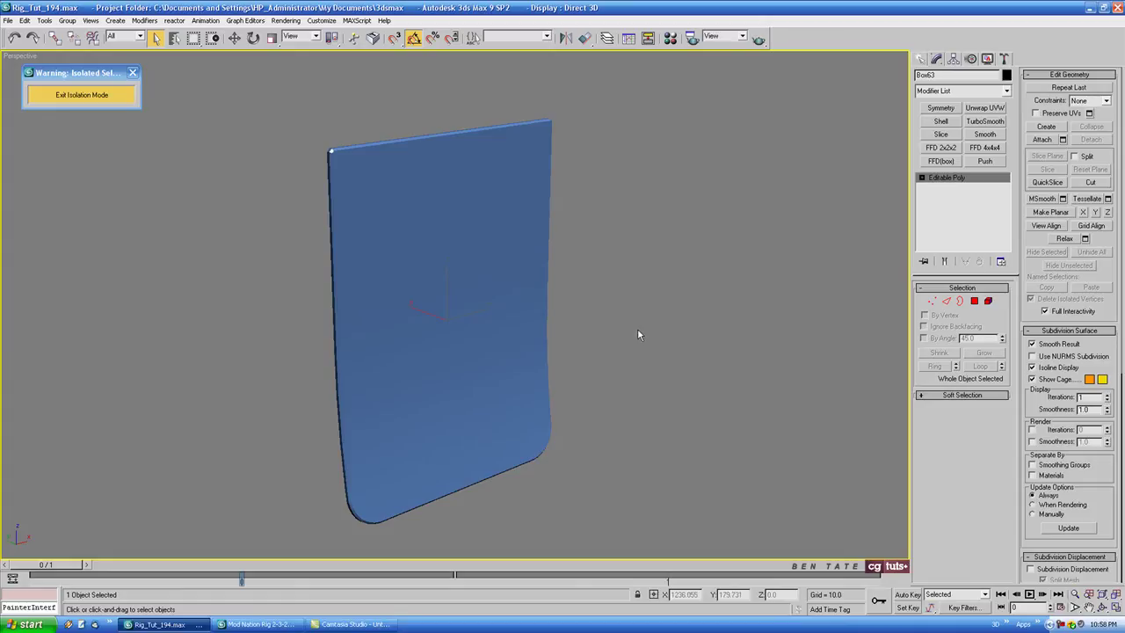
{"action": "key", "text": "F4"}
{"action": "left_click", "coordinate": [82, 94]}
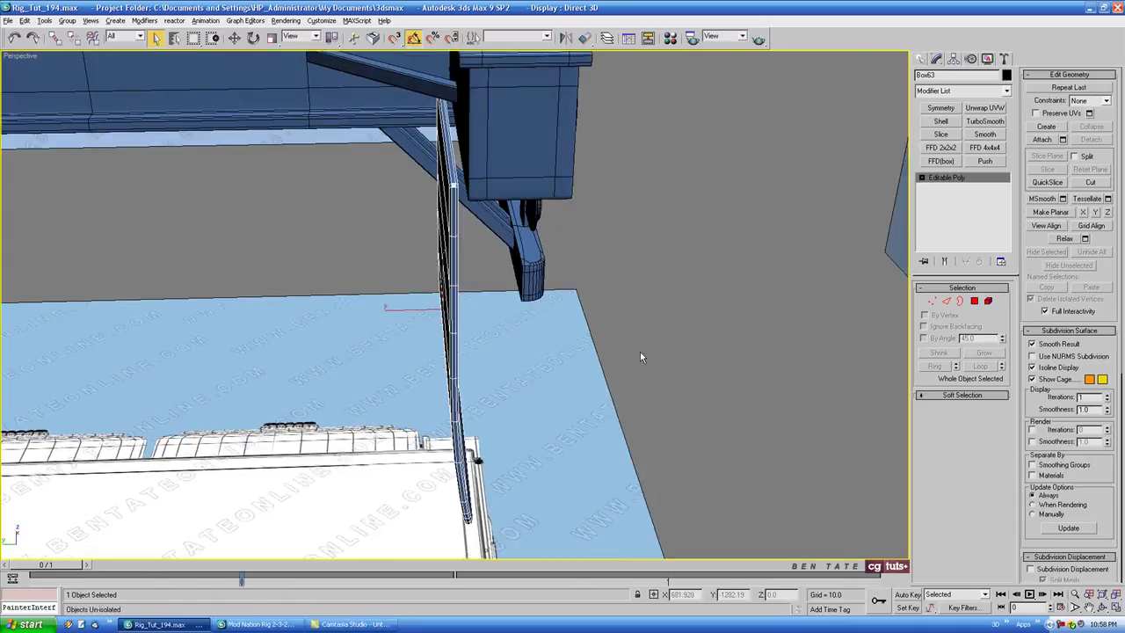
Step: Make the mud flap see-through and frame the blueprint's bolt row at its upper end in the front view
{"action": "middle_click_drag", "start_coordinate": [640, 354], "coordinate": [535, 424], "text": "alt"}
{"action": "key", "text": "alt+w"}
{"action": "right_click", "coordinate": [635, 221]}
{"action": "key", "text": "alt+w"}
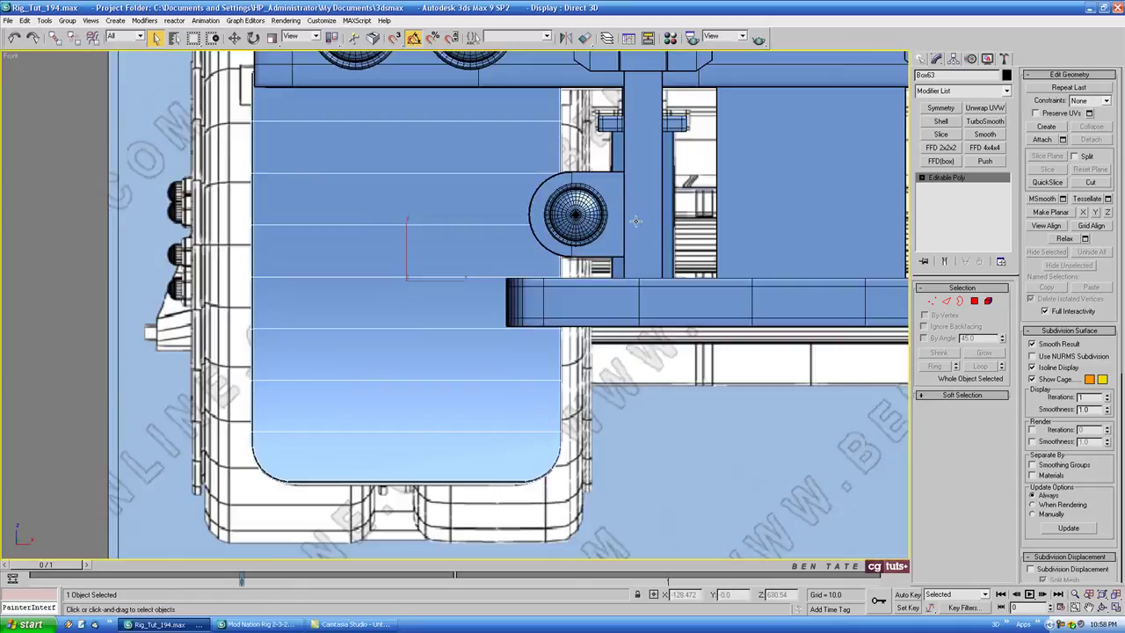
{"action": "key", "text": "alt+x"}
{"action": "middle_click_drag", "start_coordinate": [522, 144], "coordinate": [534, 297]}
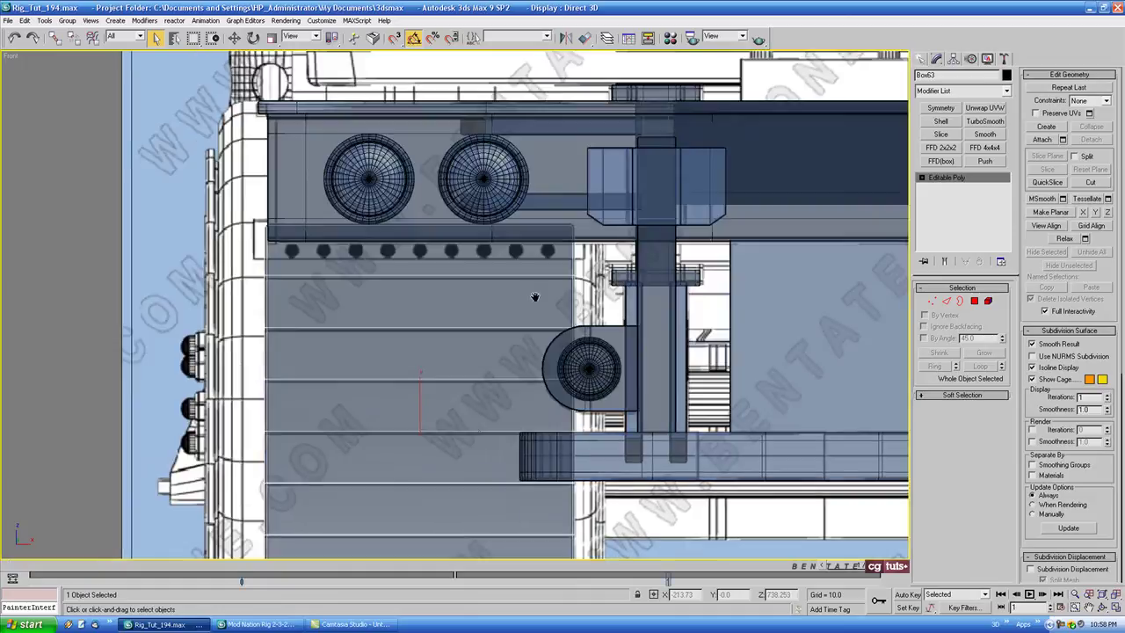
{"action": "scroll", "coordinate": [518, 276], "scroll_direction": "up", "scroll_amount": 4}
{"action": "middle_click_drag", "start_coordinate": [484, 234], "coordinate": [534, 311]}
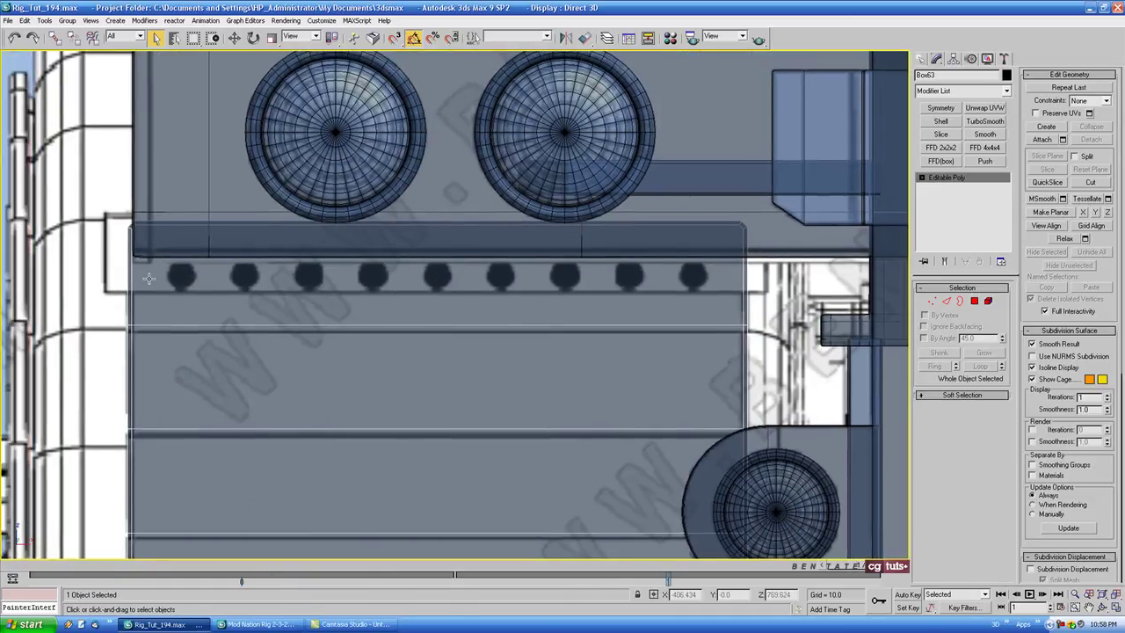
Step: Draw a box over the blueprint's mounting bar, about 30.8 long, 247.7 wide and 9.8 high
{"action": "left_click", "coordinate": [922, 59]}
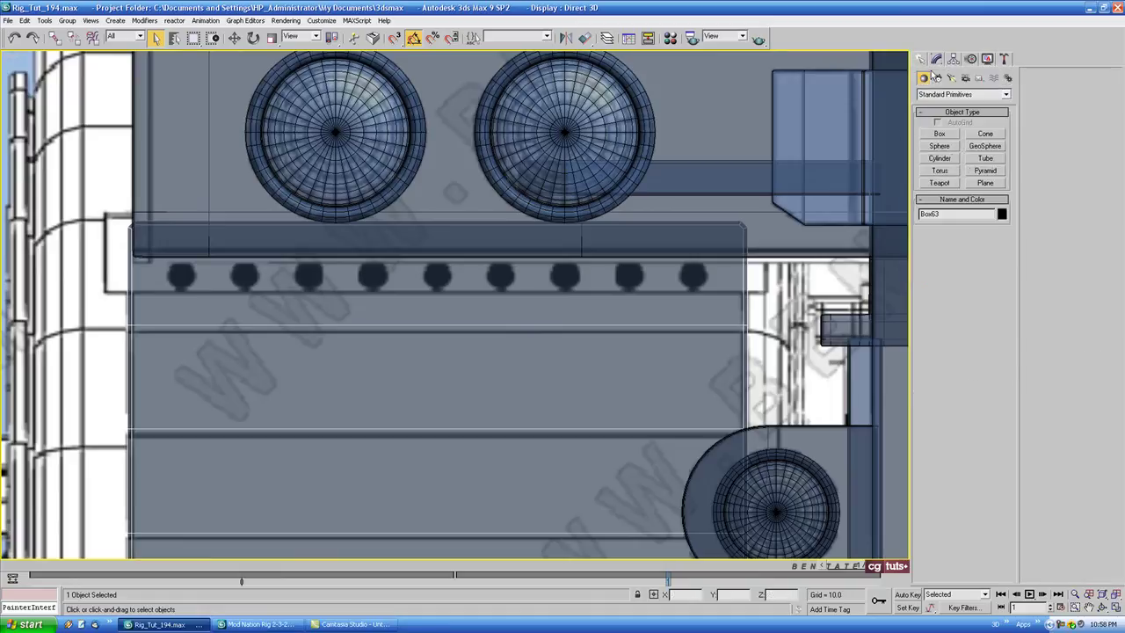
{"action": "left_click", "coordinate": [937, 135]}
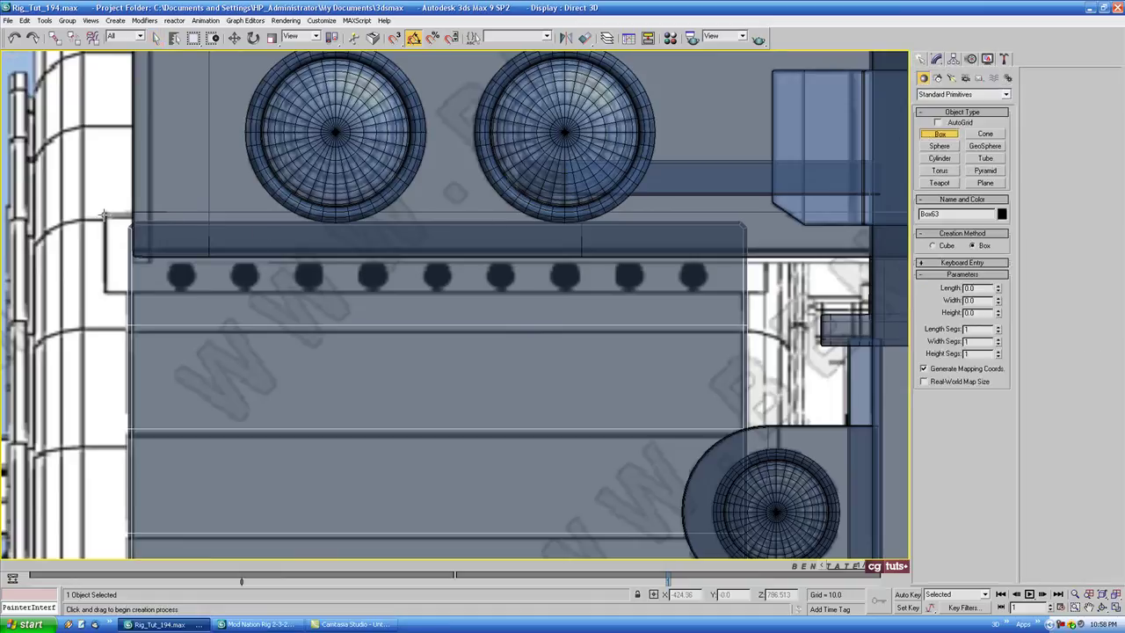
{"action": "left_click_drag", "start_coordinate": [103, 212], "coordinate": [766, 295]}
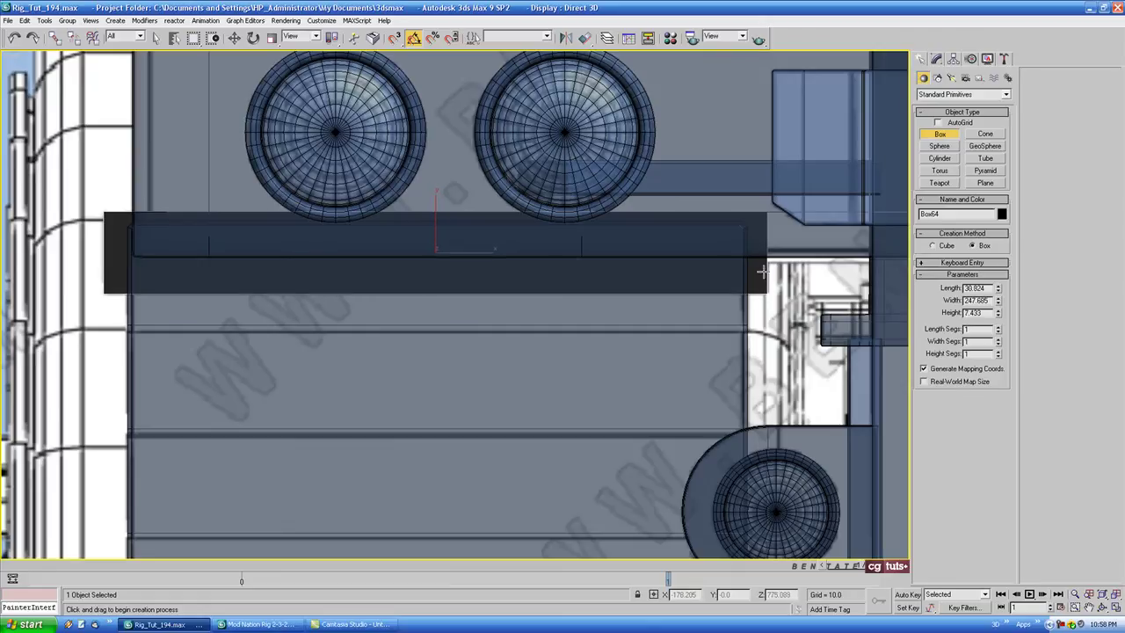
{"action": "left_click", "coordinate": [761, 266]}
Step: In the left view, move the new box horizontally along the truck until it surrounds the mud flap's upper end
{"action": "left_click", "coordinate": [234, 38]}
{"action": "key", "text": "alt+w"}
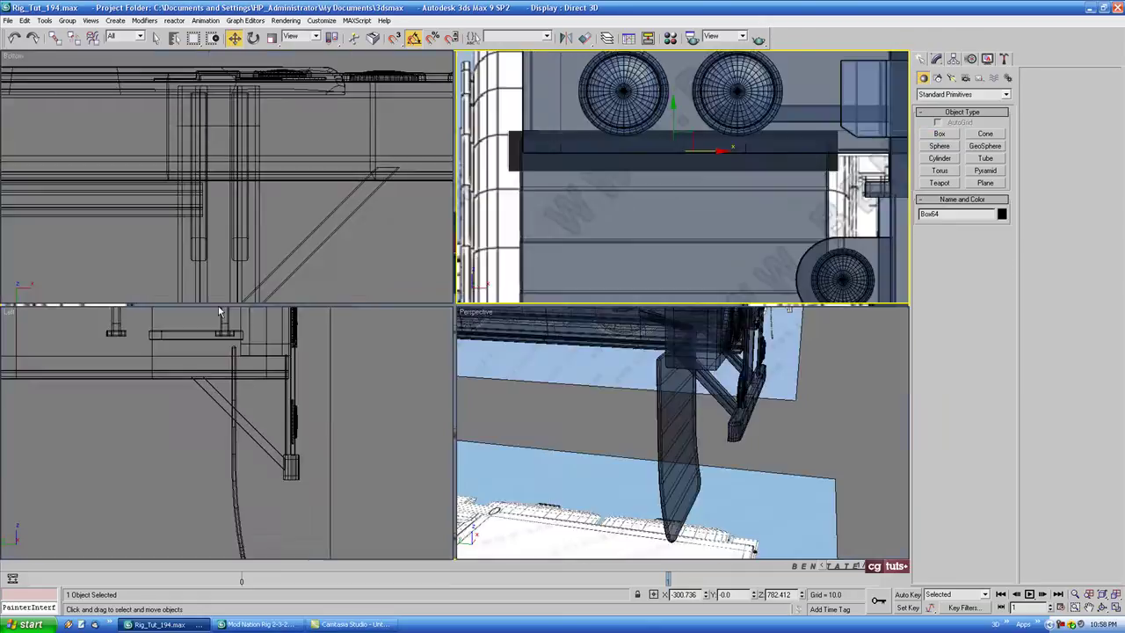
{"action": "right_click", "coordinate": [223, 317]}
{"action": "key", "text": "alt+w"}
{"action": "scroll", "coordinate": [275, 346], "scroll_direction": "down", "scroll_amount": 5}
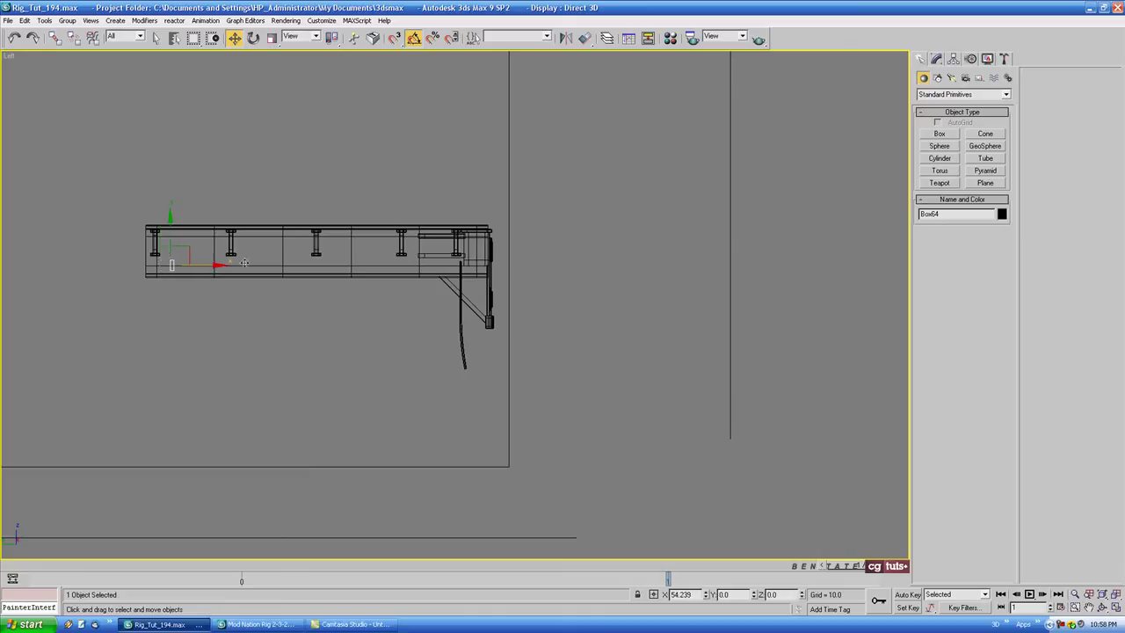
{"action": "left_click_drag", "start_coordinate": [211, 265], "coordinate": [502, 264]}
{"action": "key", "text": "z"}
{"action": "scroll", "coordinate": [448, 289], "scroll_direction": "down", "scroll_amount": 3}
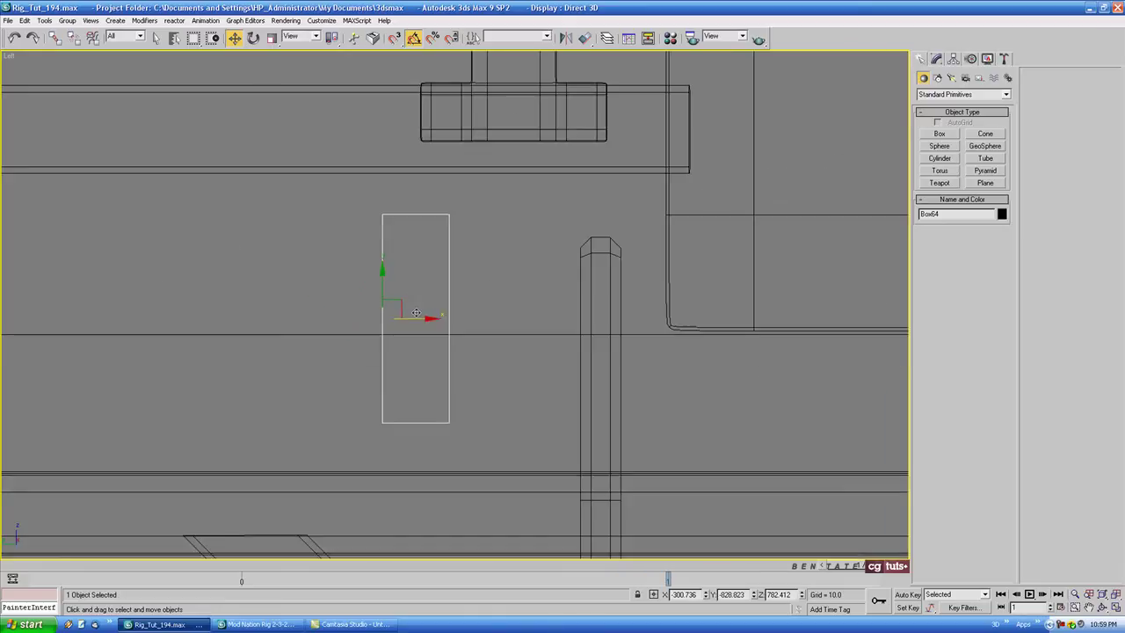
{"action": "left_click_drag", "start_coordinate": [425, 317], "coordinate": [602, 318]}
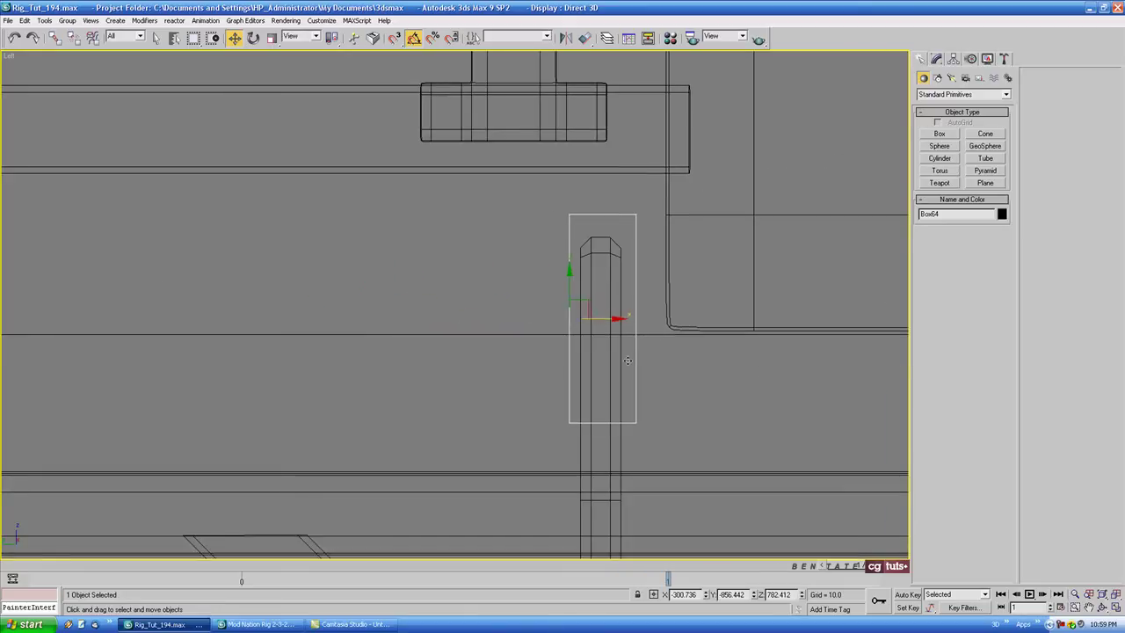
Step: Fine-tune the box's horizontal position so it is centred across the mud flap's thickness
{"action": "middle_click_drag", "start_coordinate": [606, 461], "coordinate": [519, 425]}
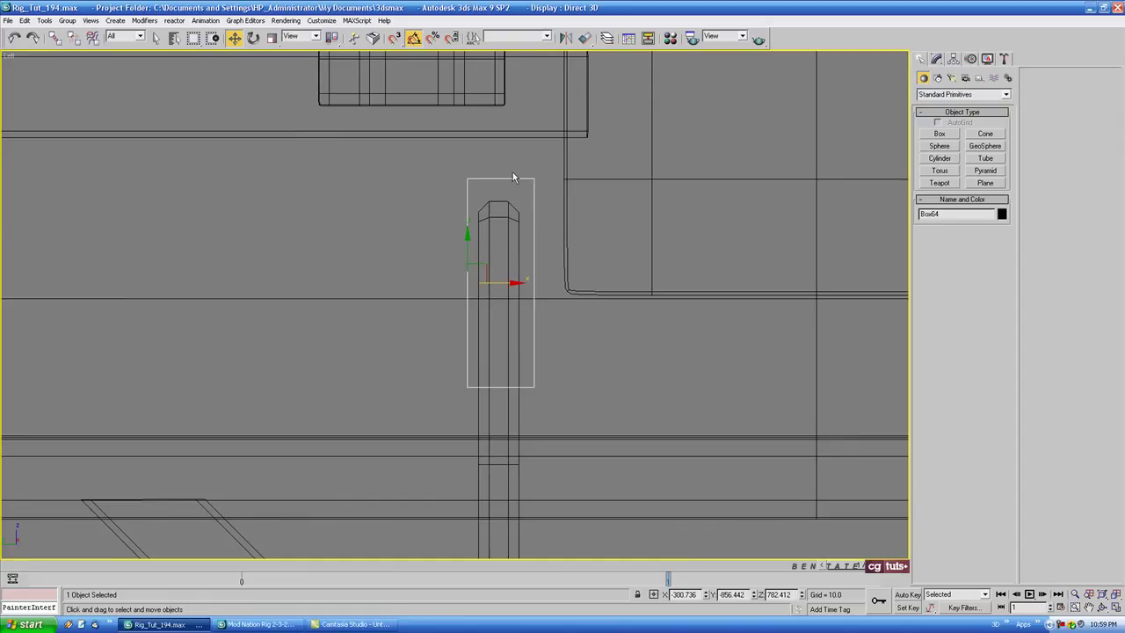
{"action": "scroll", "coordinate": [474, 245], "scroll_direction": "up", "scroll_amount": 2}
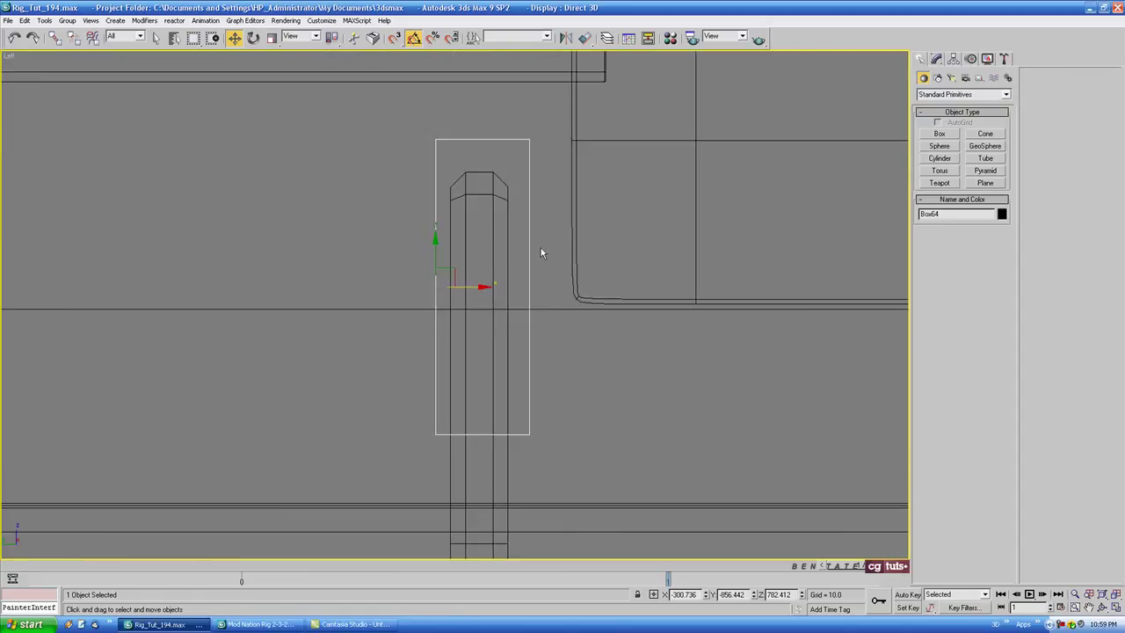
{"action": "middle_click_drag", "start_coordinate": [541, 253], "coordinate": [515, 269]}
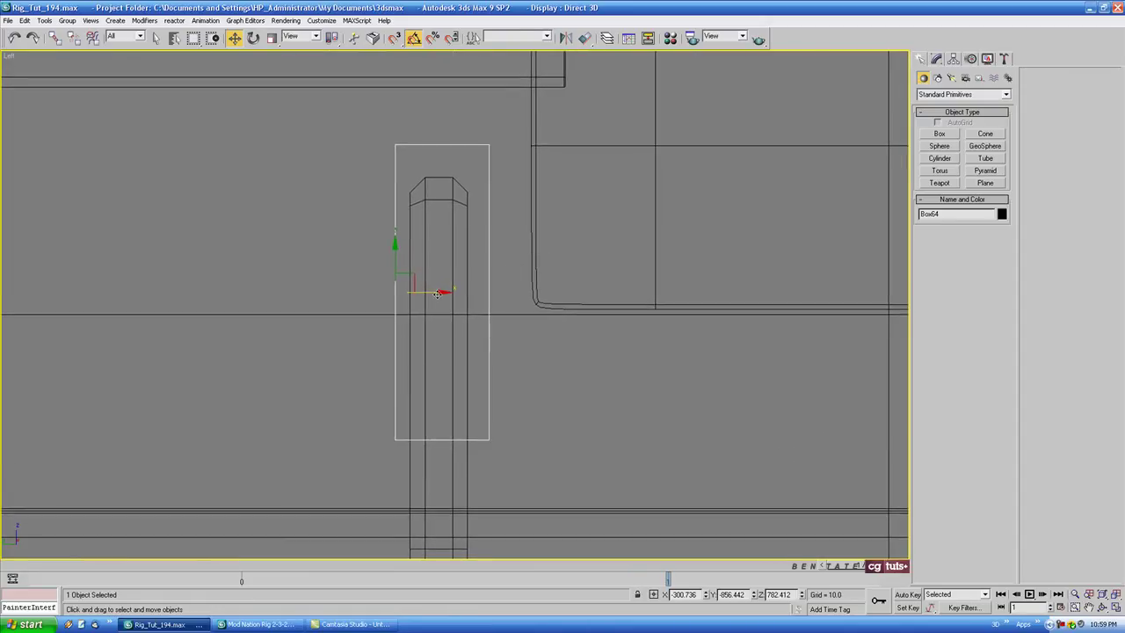
{"action": "left_click_drag", "start_coordinate": [436, 293], "coordinate": [431, 291]}
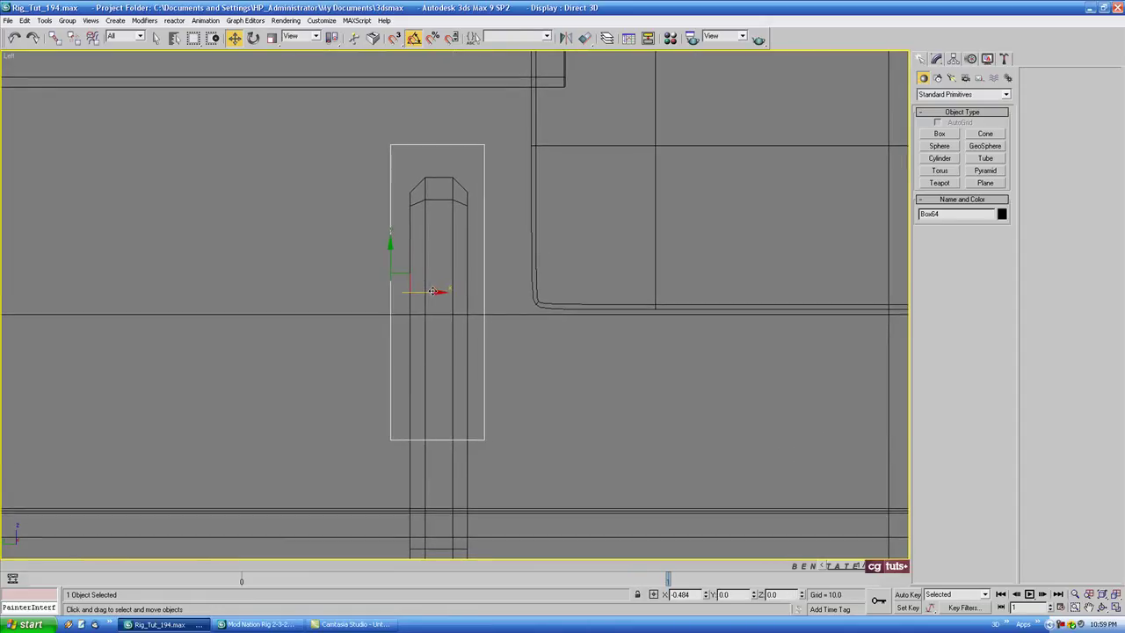
Step: Shade the left view and assign the blue 23 - Default material to the mounting bar box
{"action": "key", "text": "F3"}
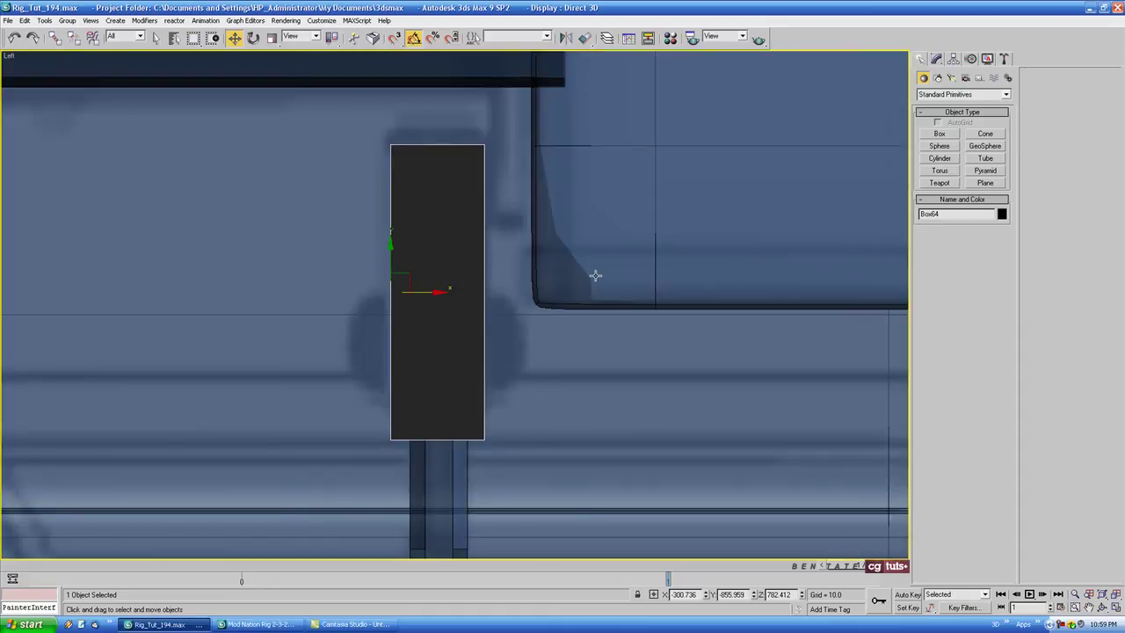
{"action": "key", "text": "m"}
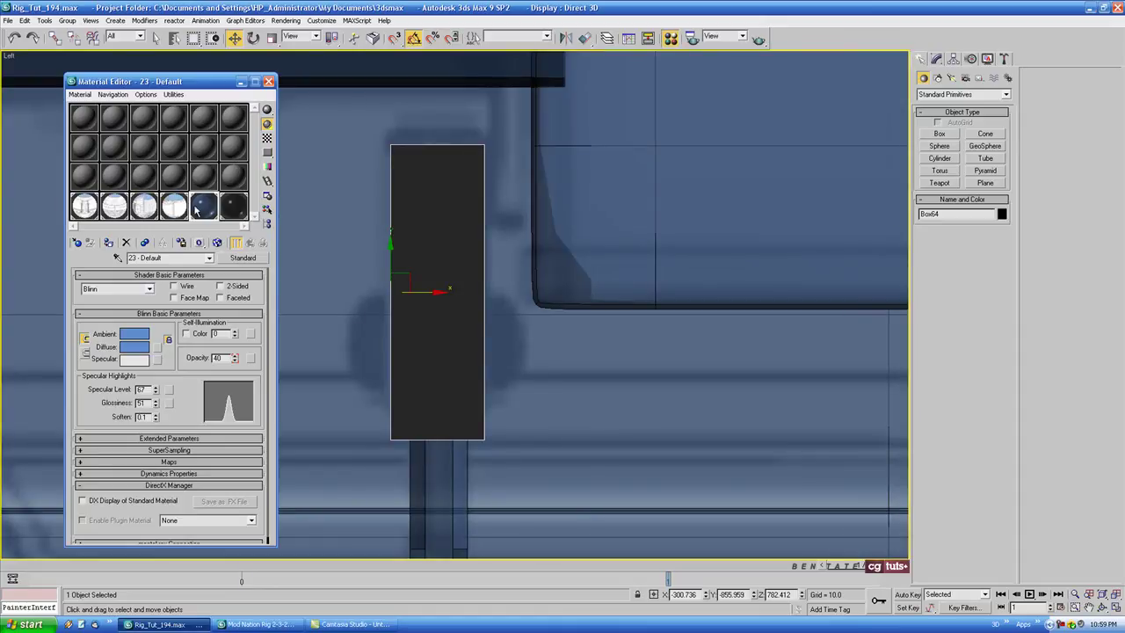
{"action": "left_click", "coordinate": [108, 242]}
{"action": "left_click", "coordinate": [269, 81]}
{"action": "scroll", "coordinate": [293, 158], "scroll_direction": "down", "scroll_amount": 5}
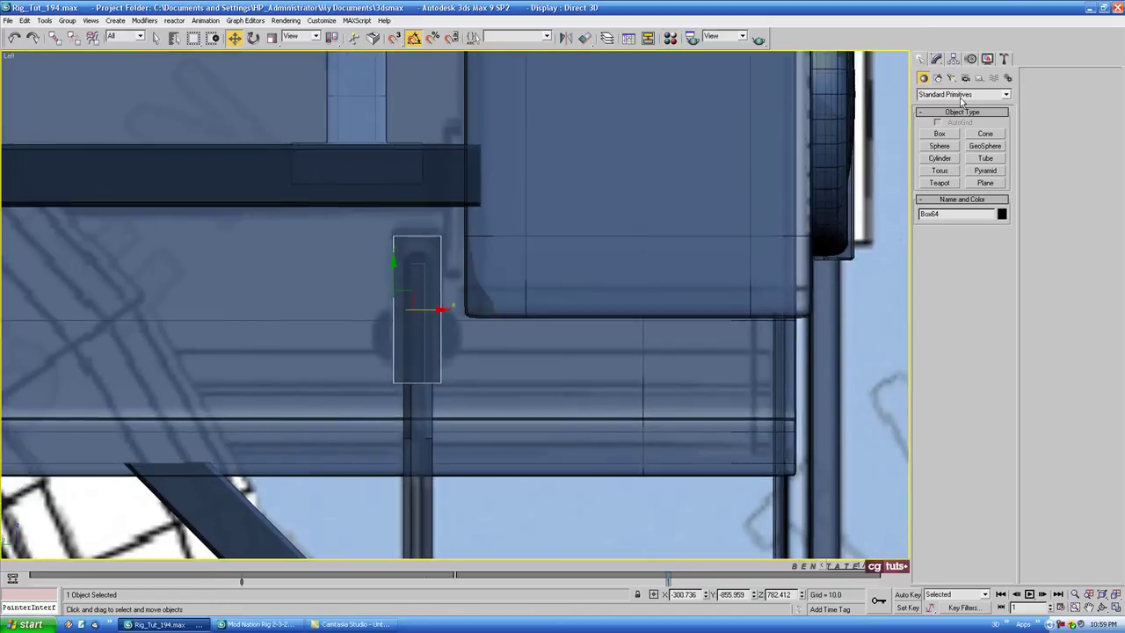
Step: Set the mounting bar box's height to 10 and nudge it to stay centred on the flap
{"action": "left_click", "coordinate": [937, 60]}
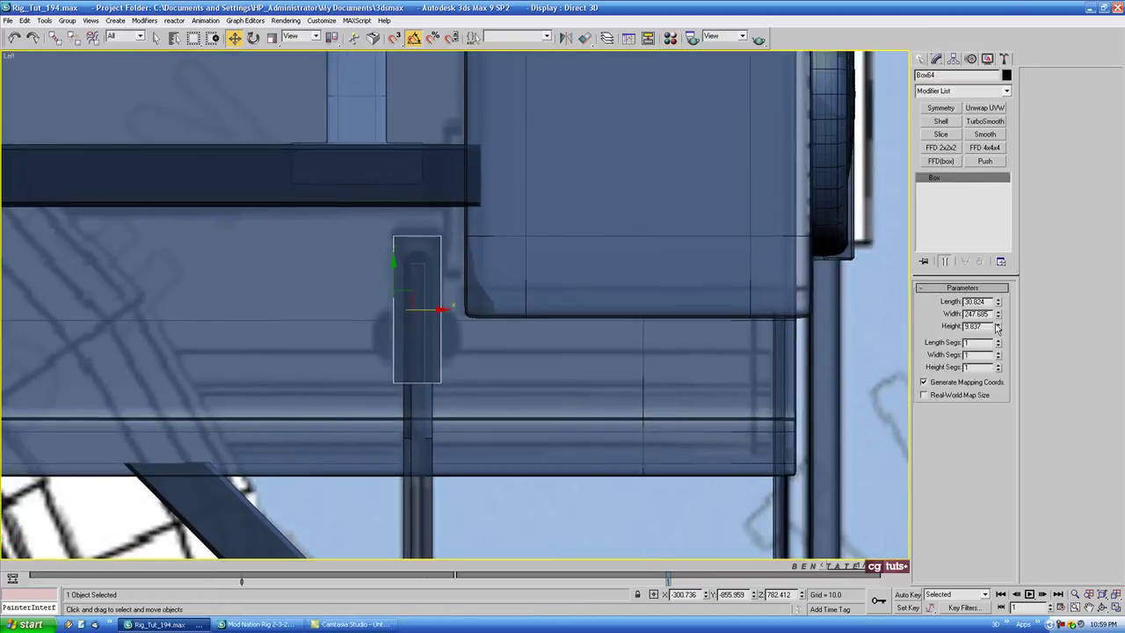
{"action": "left_click_drag", "start_coordinate": [997, 327], "coordinate": [968, 326]}
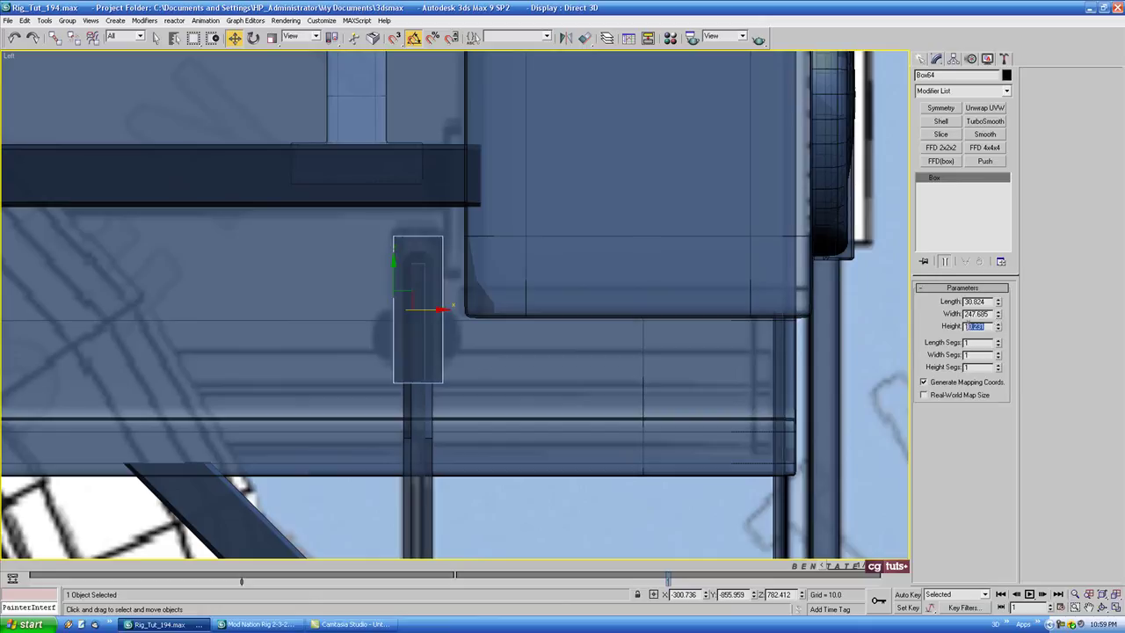
{"action": "type", "text": "10"}
{"action": "key", "text": "Return"}
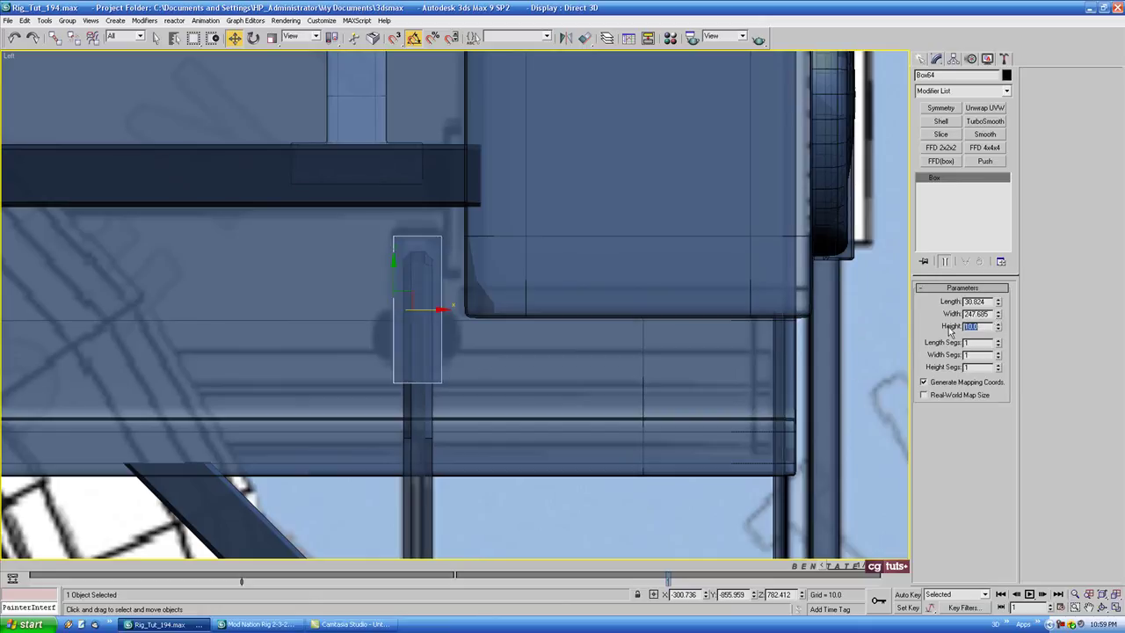
{"action": "middle_click_drag", "start_coordinate": [453, 322], "coordinate": [457, 321]}
{"action": "left_click_drag", "start_coordinate": [437, 309], "coordinate": [436, 308]}
Step: Convert the mounting bar box to an editable poly in the perspective view
{"action": "key", "text": "p"}
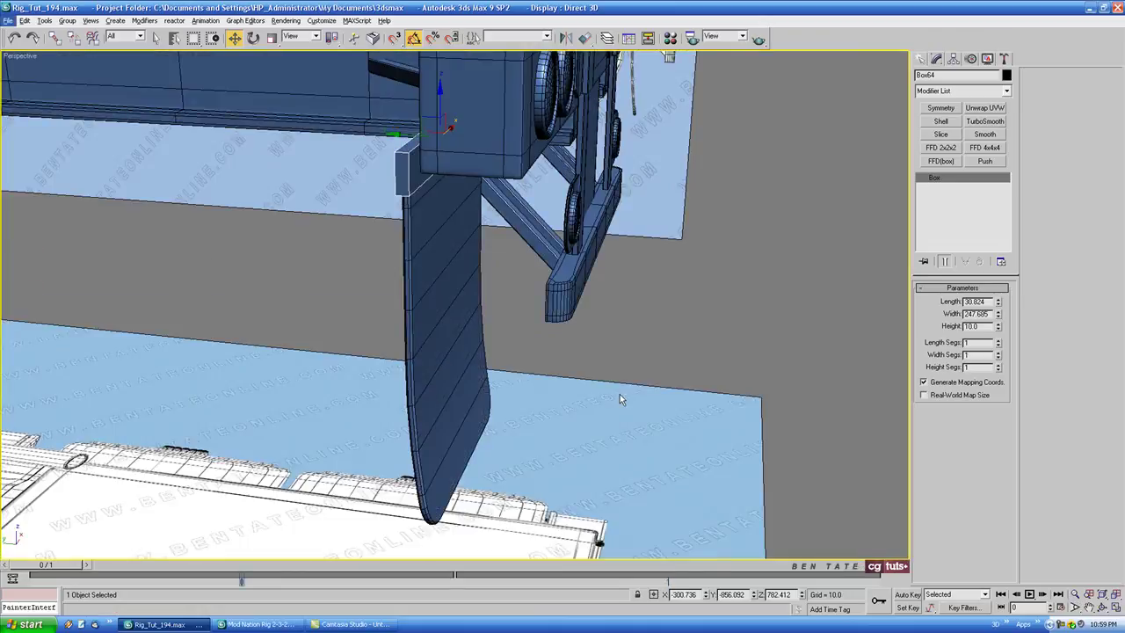
{"action": "key", "text": "z"}
{"action": "middle_click_drag", "start_coordinate": [506, 163], "coordinate": [447, 146], "text": "alt"}
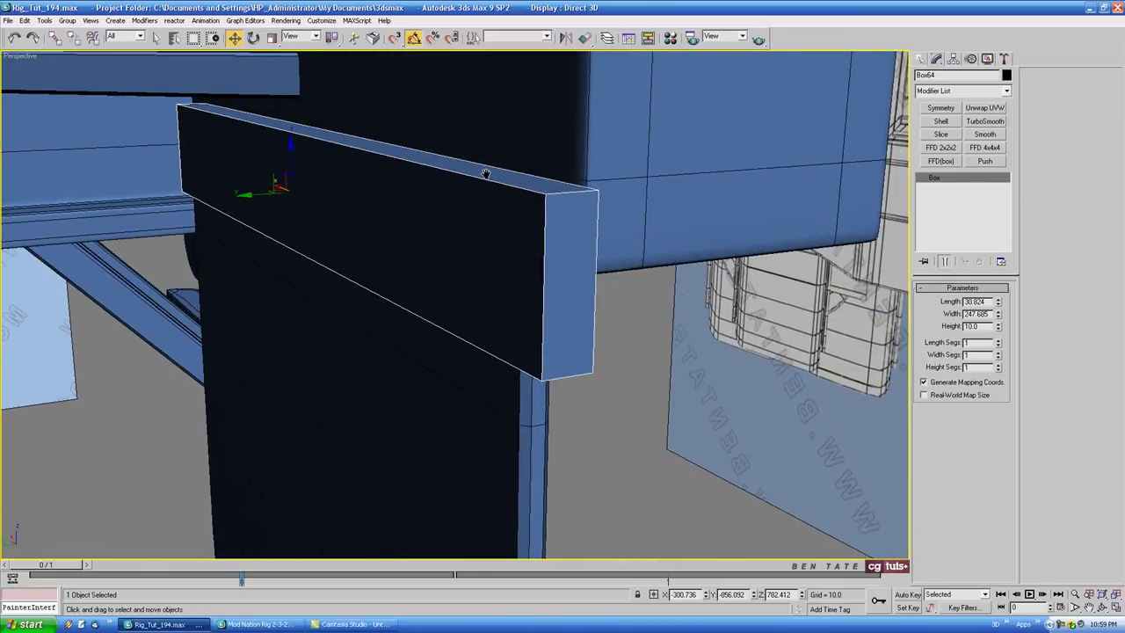
{"action": "right_click", "coordinate": [538, 265]}
{"action": "mouse_move", "coordinate": [571, 356]}
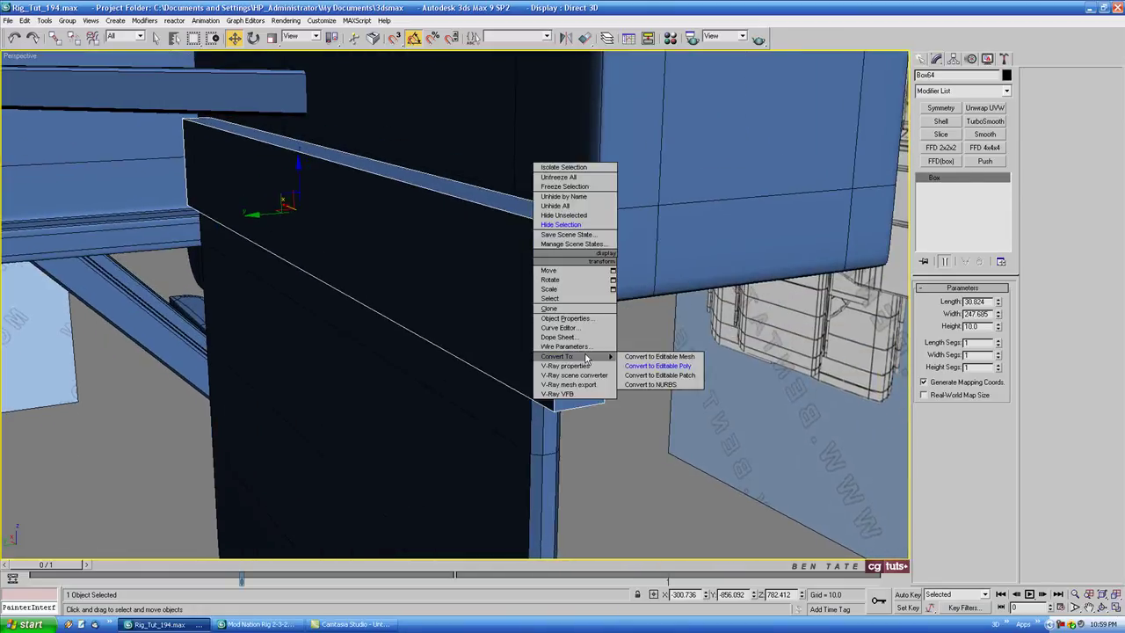
{"action": "left_click", "coordinate": [654, 367]}
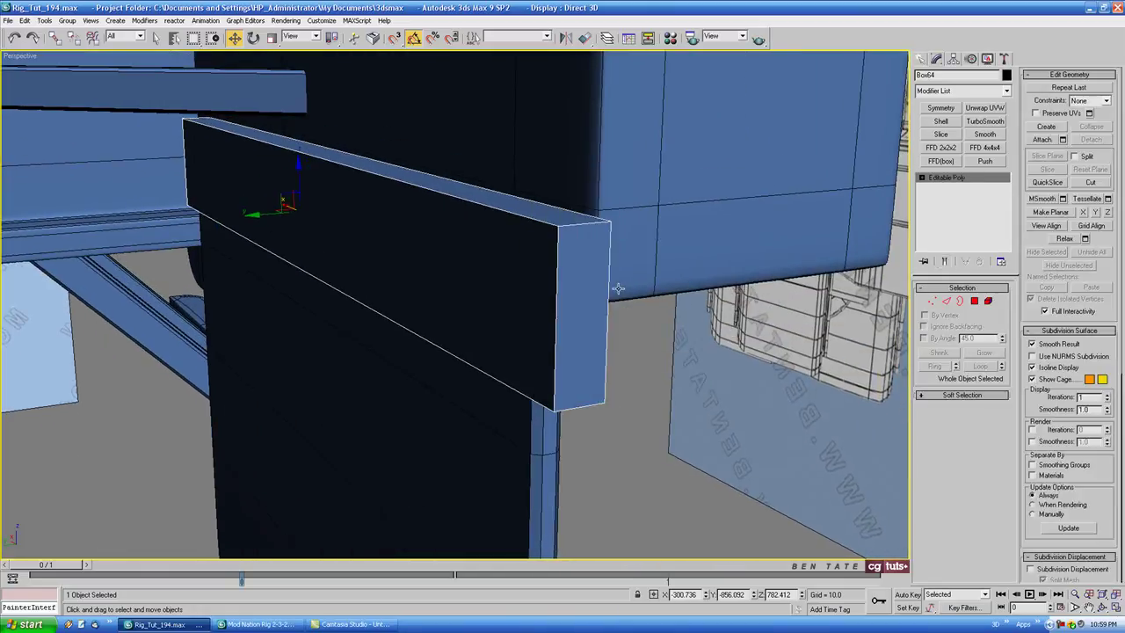
Step: Isolate the mounting bar together with the mud flap and clear the selection
{"action": "left_click", "coordinate": [550, 455], "text": "ctrl"}
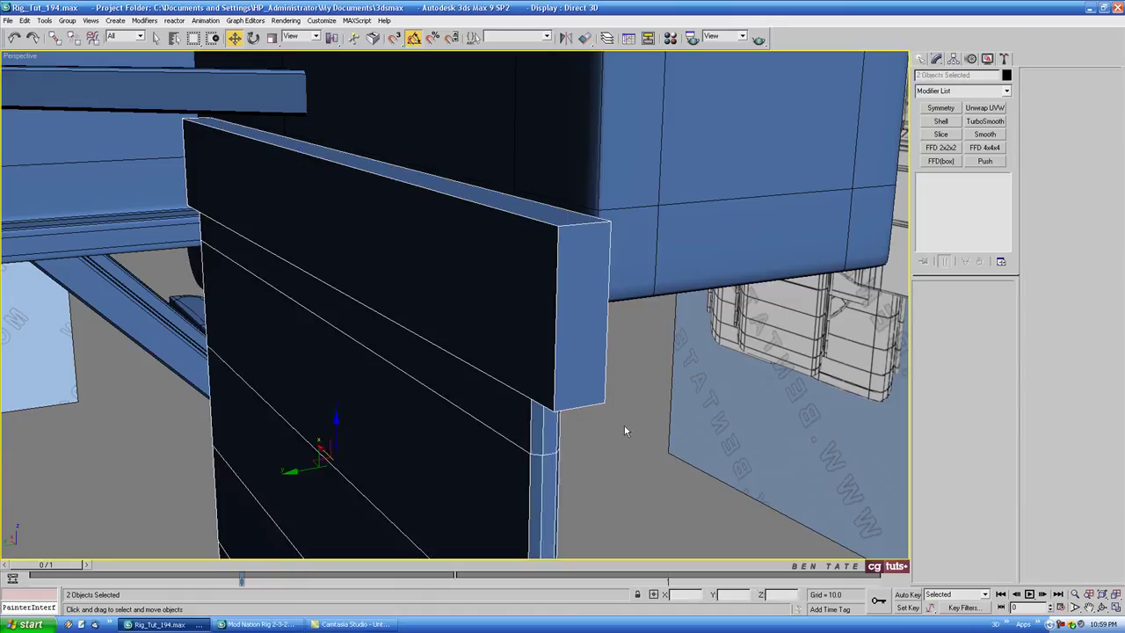
{"action": "mouse_move", "coordinate": [623, 425]}
{"action": "middle_mouse_down"}
{"action": "mouse_move", "coordinate": [635, 416]}
{"action": "mouse_move", "coordinate": [622, 419]}
{"action": "middle_mouse_up"}
{"action": "key", "text": "alt+q"}
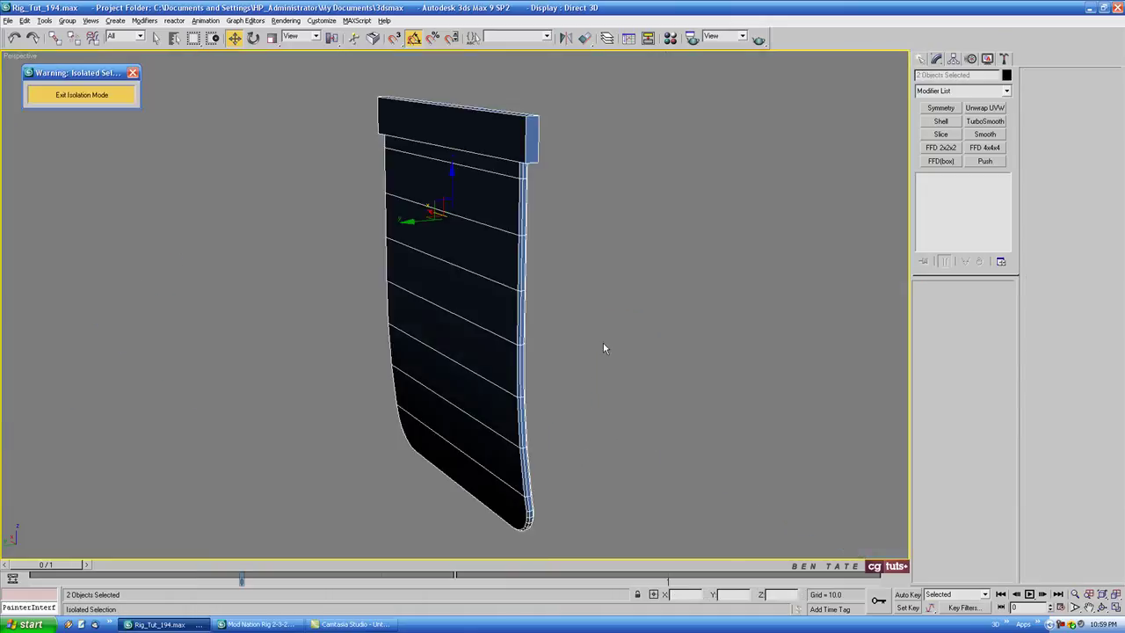
{"action": "mouse_move", "coordinate": [603, 344]}
{"action": "middle_mouse_down", "text": "alt"}
{"action": "mouse_move", "coordinate": [674, 276]}
{"action": "mouse_move", "coordinate": [765, 273]}
{"action": "mouse_move", "coordinate": [610, 268]}
{"action": "mouse_move", "coordinate": [600, 347]}
{"action": "middle_mouse_up", "text": "alt"}
{"action": "scroll", "coordinate": [599, 290], "scroll_direction": "up", "scroll_amount": 3}
{"action": "left_click", "coordinate": [598, 286]}
{"action": "middle_click_drag", "start_coordinate": [614, 233], "coordinate": [616, 296]}
{"action": "scroll", "coordinate": [616, 296], "scroll_direction": "up", "scroll_amount": 2}
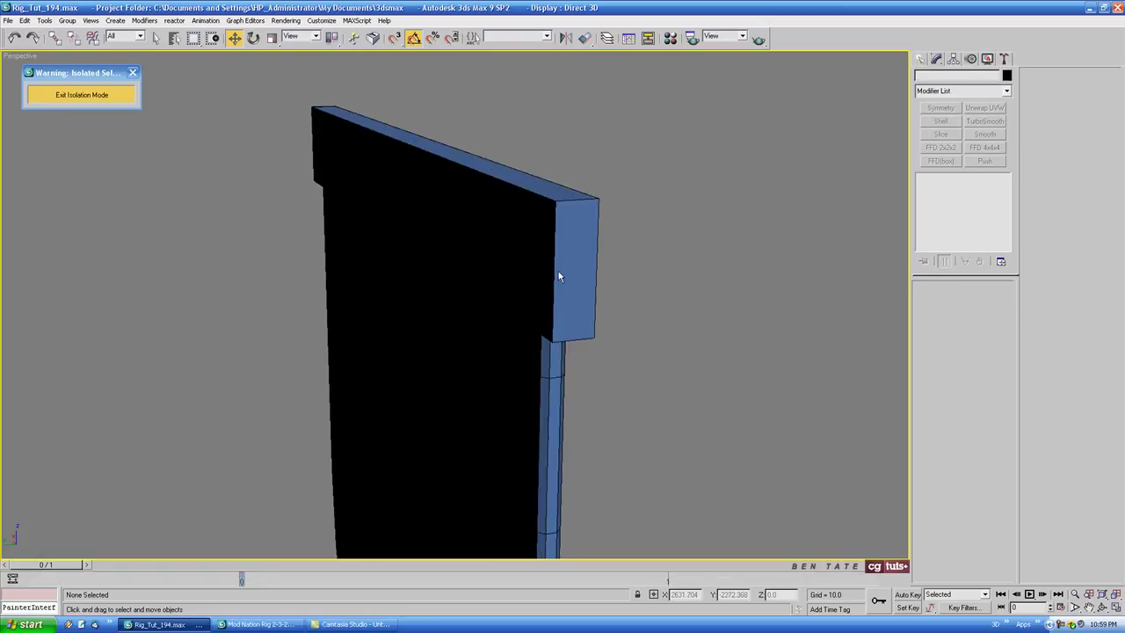
Step: Select the polygons at both ends and on the underside of the mounting bar
{"action": "left_click", "coordinate": [580, 226]}
{"action": "middle_click_drag", "start_coordinate": [612, 232], "coordinate": [623, 265], "text": "alt"}
{"action": "left_click", "coordinate": [973, 301]}
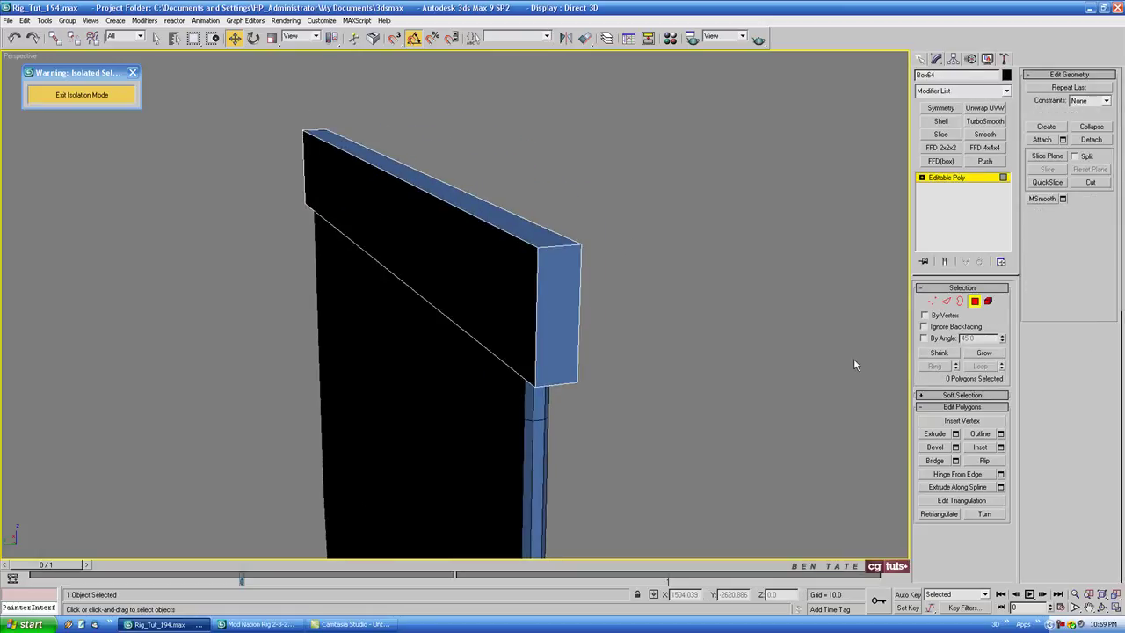
{"action": "left_click", "coordinate": [571, 305]}
{"action": "middle_click_drag", "start_coordinate": [650, 322], "coordinate": [348, 275], "text": "alt"}
{"action": "left_click", "coordinate": [348, 274], "text": "ctrl"}
{"action": "middle_click_drag", "start_coordinate": [534, 328], "coordinate": [462, 233], "text": "alt"}
{"action": "left_click", "coordinate": [401, 178], "text": "ctrl"}
{"action": "middle_click_drag", "start_coordinate": [401, 177], "coordinate": [665, 352], "text": "alt"}
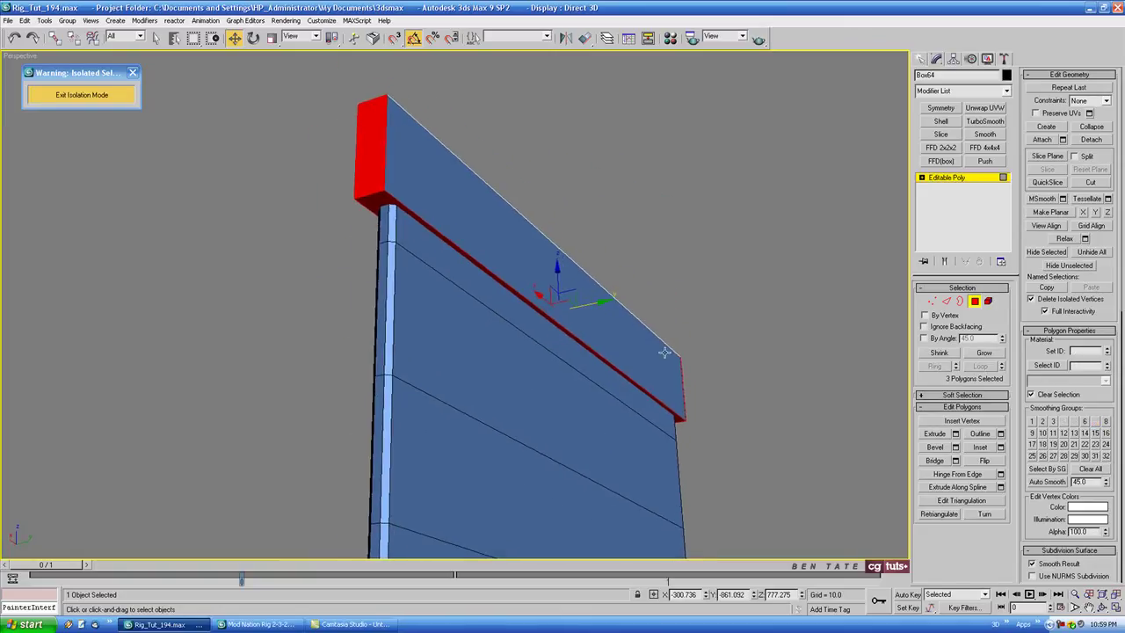
Step: Delete the selected end and underside polygons of the mounting bar
{"action": "left_click", "coordinate": [670, 349]}
{"action": "middle_click_drag", "start_coordinate": [501, 352], "coordinate": [550, 333], "text": "alt"}
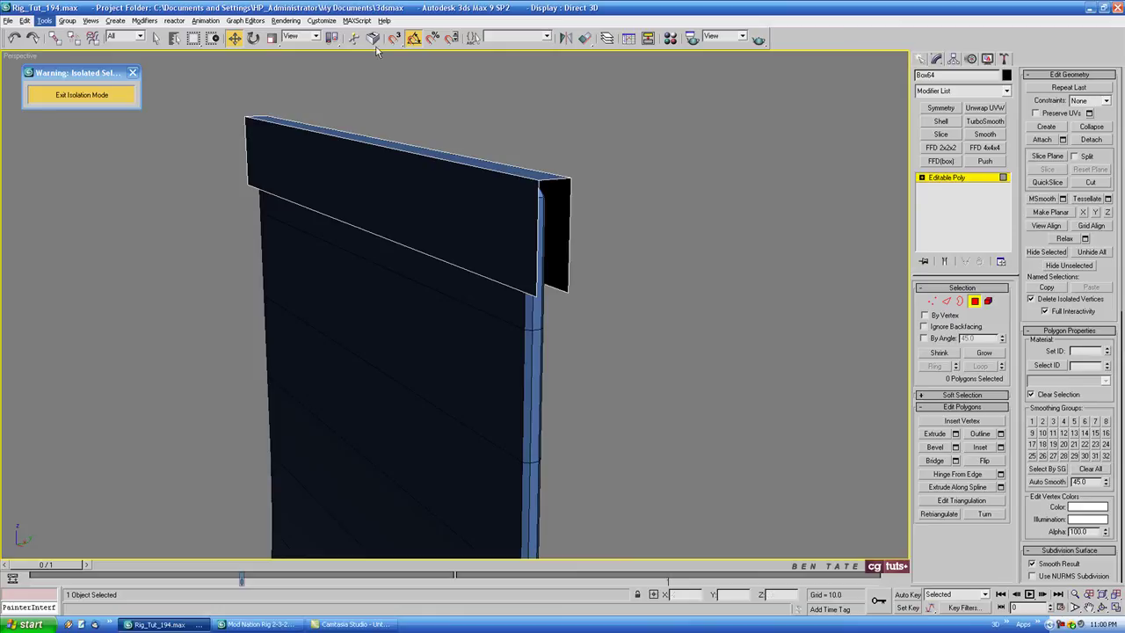
Step: Leave polygon editing and add a Shell modifier to the mounting bar with outer amount 0 and inner amount about 2.02
{"action": "key", "text": "alt+w"}
{"action": "left_click", "coordinate": [318, 351]}
{"action": "key", "text": "alt+w"}
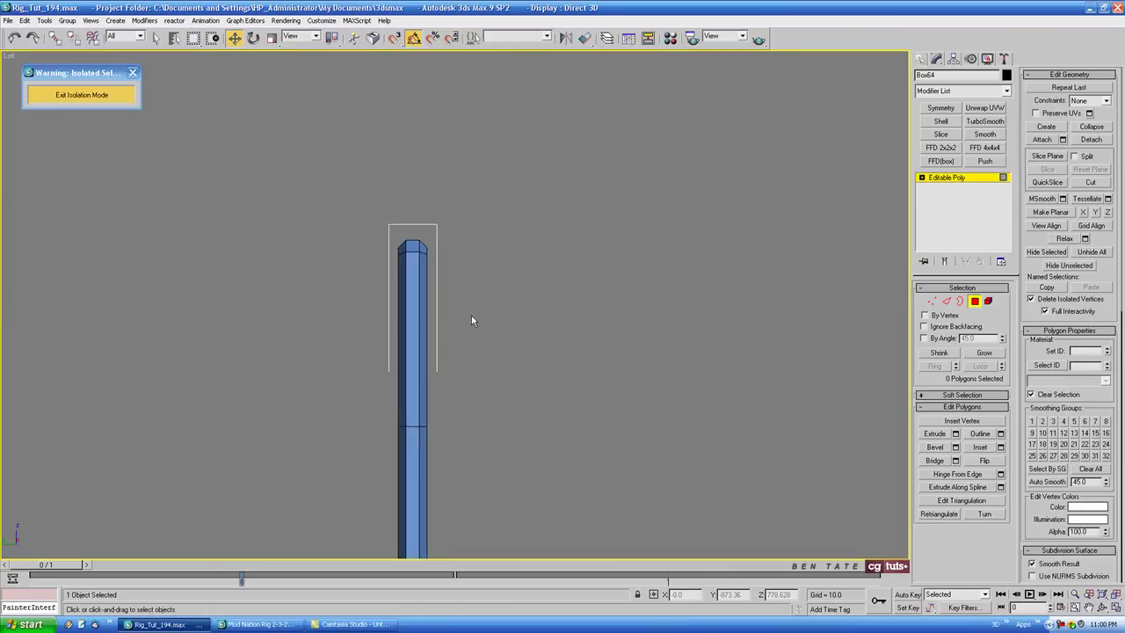
{"action": "scroll", "coordinate": [494, 313], "scroll_direction": "up", "scroll_amount": 3}
{"action": "middle_click_drag", "start_coordinate": [494, 314], "coordinate": [548, 281]}
{"action": "scroll", "coordinate": [535, 271], "scroll_direction": "down", "scroll_amount": 3}
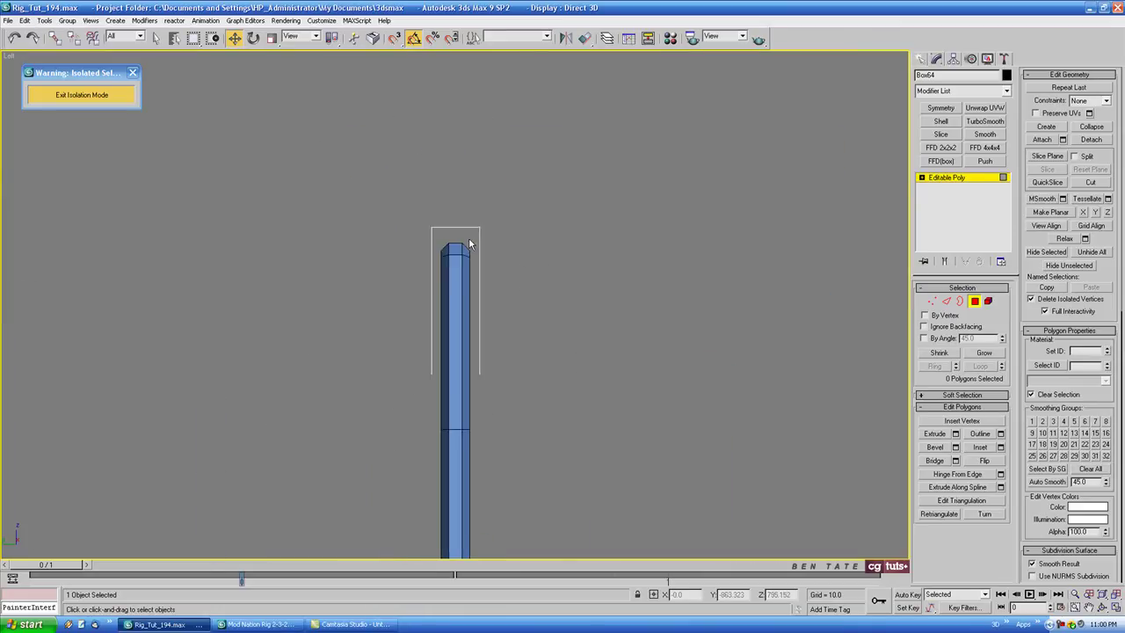
{"action": "scroll", "coordinate": [556, 279], "scroll_direction": "up", "scroll_amount": 3}
{"action": "left_click", "coordinate": [975, 301]}
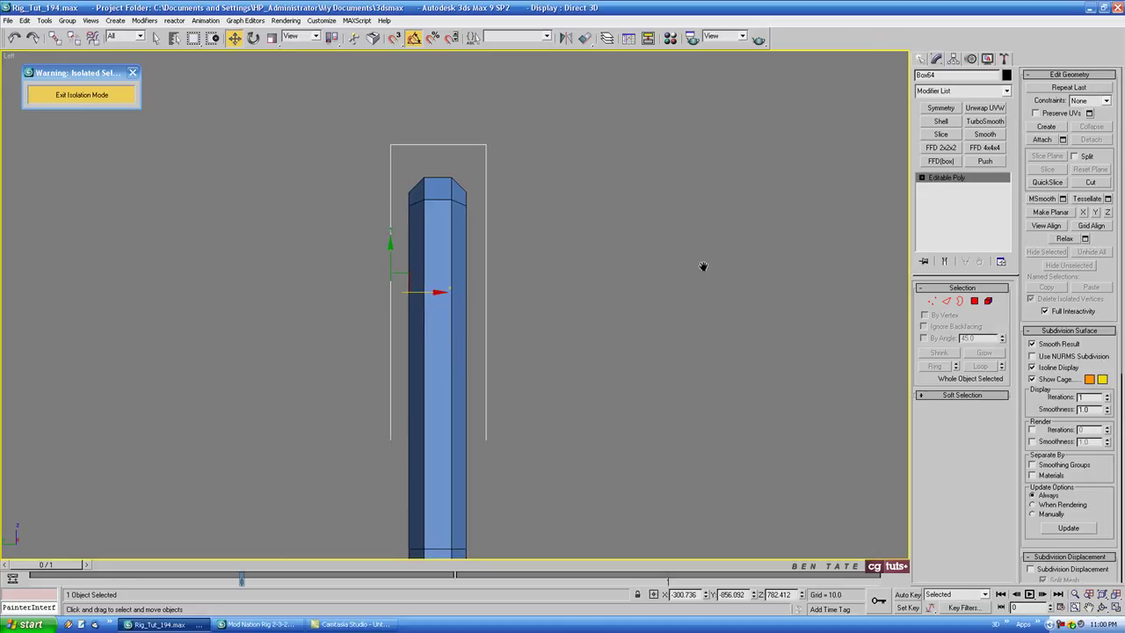
{"action": "left_click", "coordinate": [941, 121]}
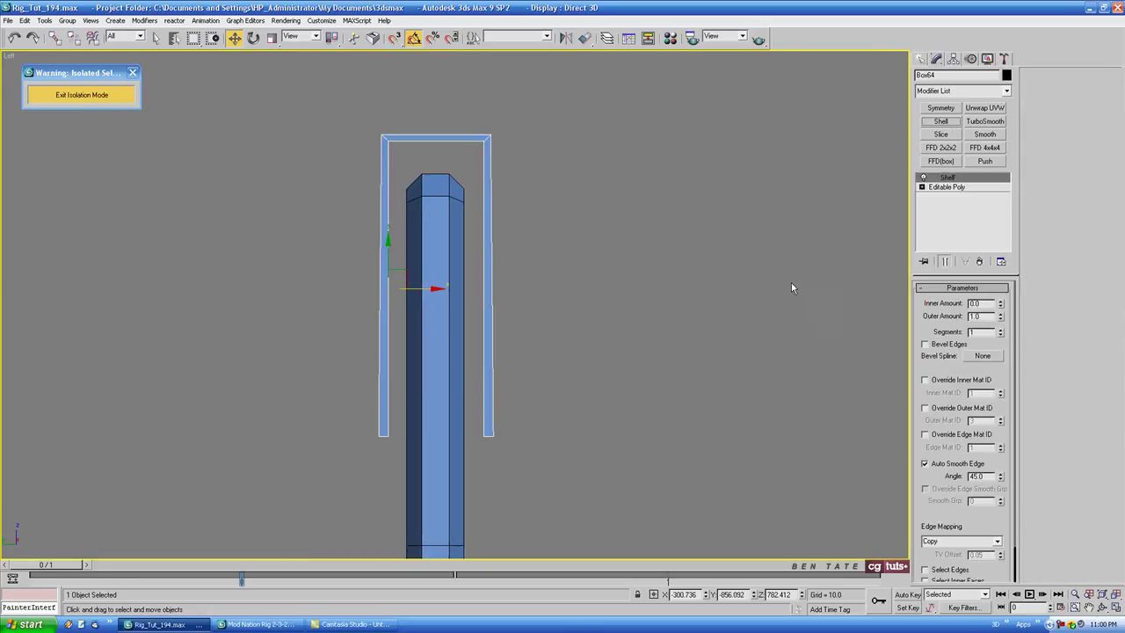
{"action": "right_click", "coordinate": [1000, 321]}
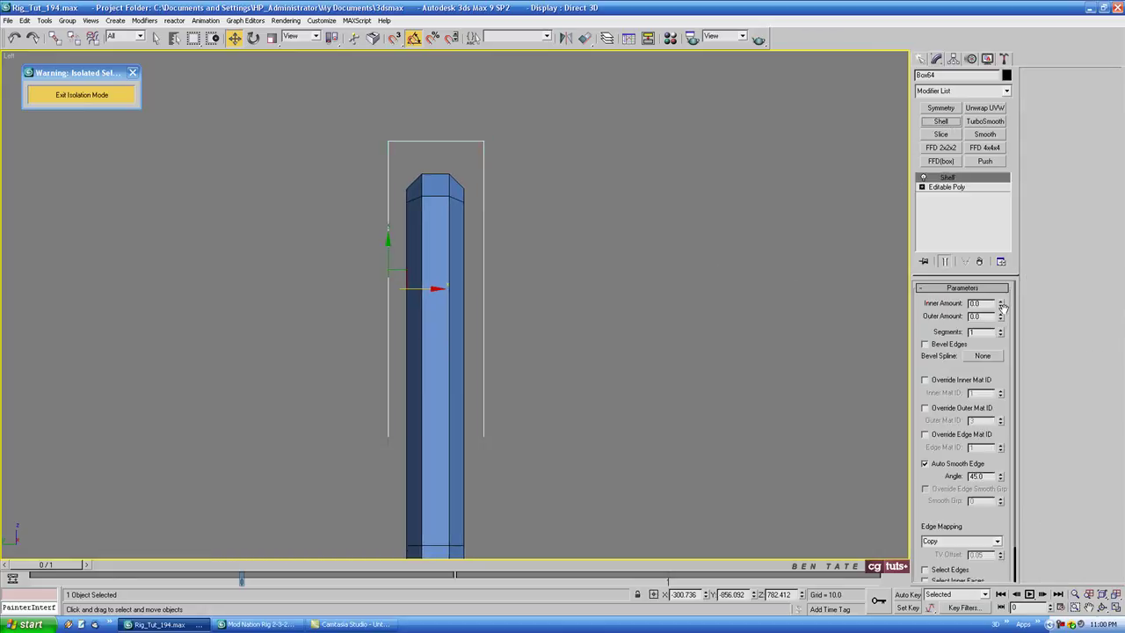
{"action": "left_click_drag", "start_coordinate": [1001, 304], "coordinate": [981, 186]}
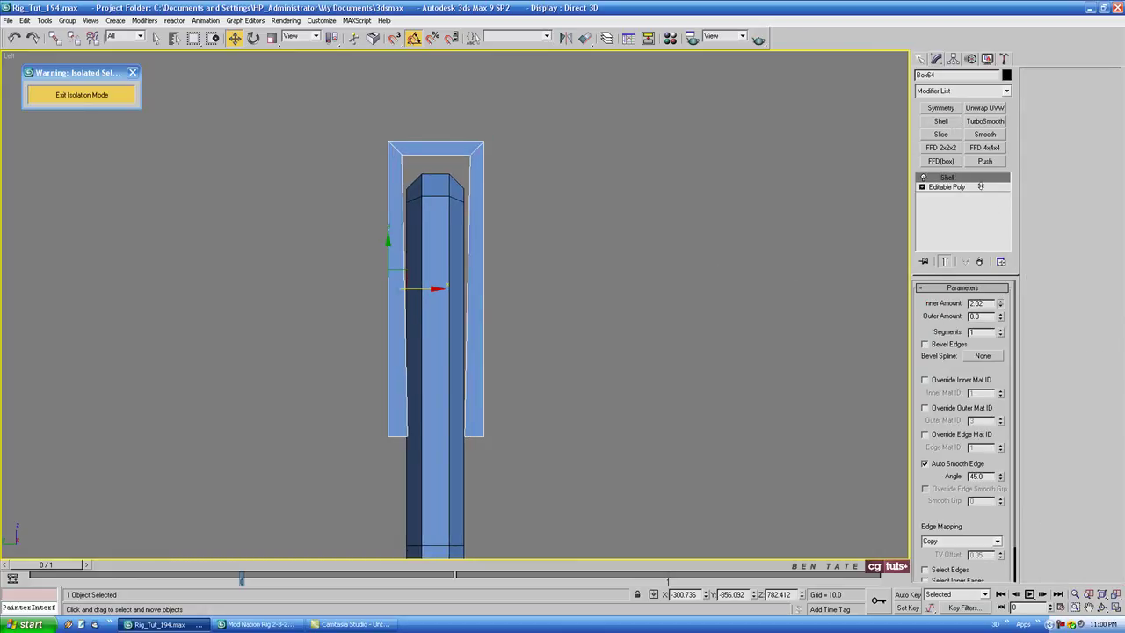
Step: Enable Straighten Corners on the mounting bar's shell and set its inner amount to 2.0
{"action": "scroll", "coordinate": [923, 495], "scroll_direction": "down", "scroll_amount": 2}
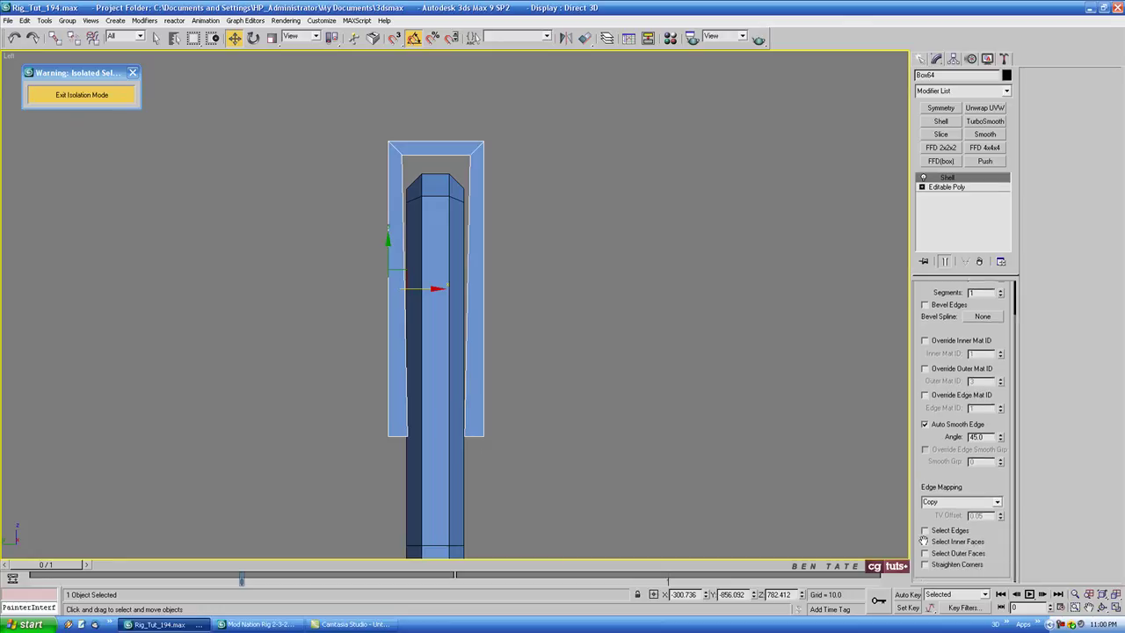
{"action": "left_click", "coordinate": [924, 565]}
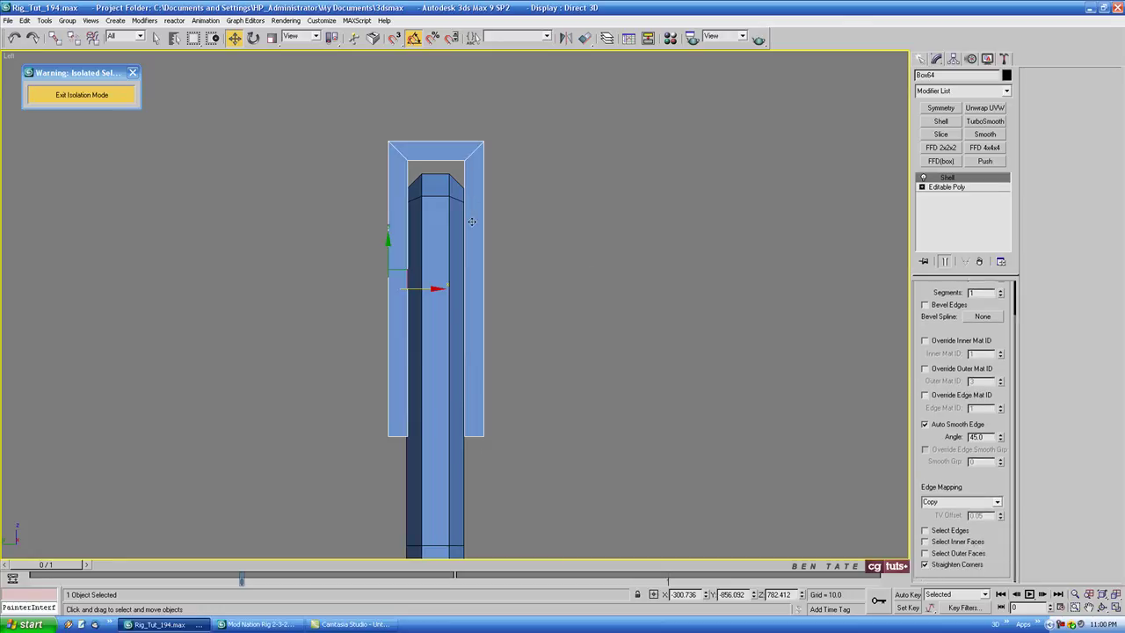
{"action": "left_click_drag", "start_coordinate": [931, 288], "coordinate": [932, 445]}
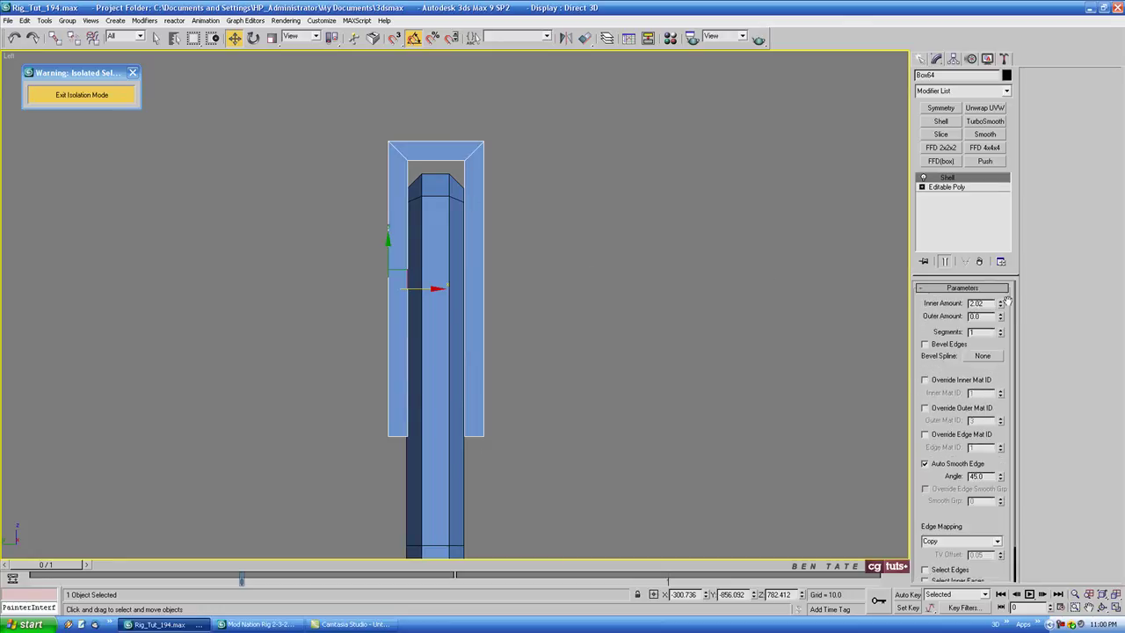
{"action": "left_click_drag", "start_coordinate": [1002, 305], "coordinate": [984, 304]}
{"action": "middle_click_drag", "start_coordinate": [723, 404], "coordinate": [725, 397]}
Step: Convert the shelled mounting bar to an editable poly in the perspective view
{"action": "key", "text": "alt+w"}
{"action": "middle_click", "coordinate": [710, 431]}
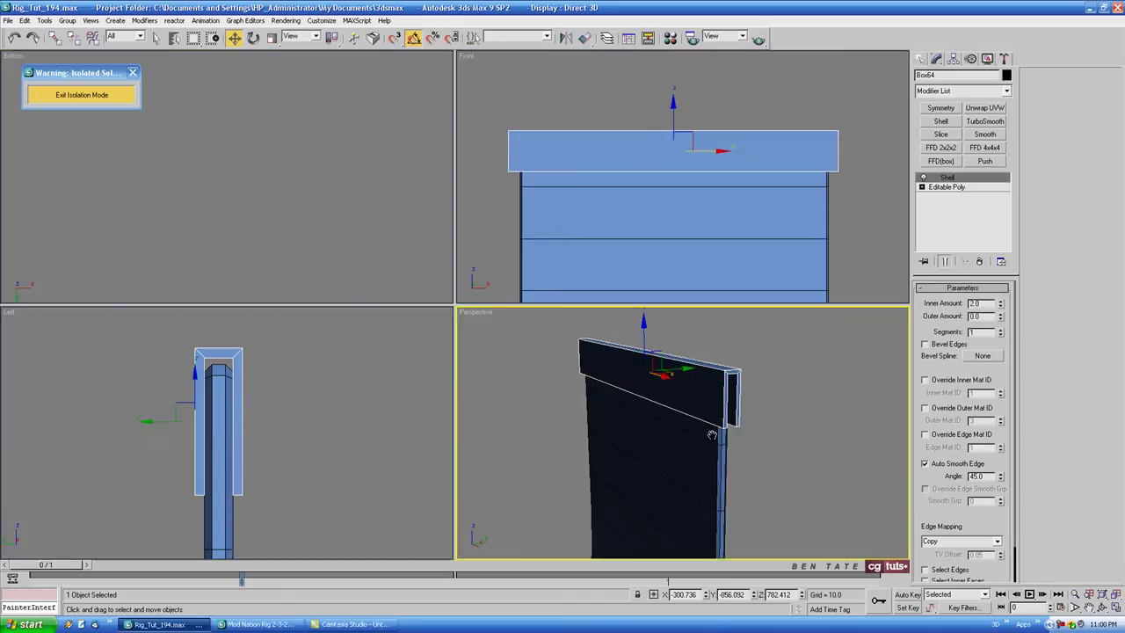
{"action": "key", "text": "alt+w"}
{"action": "middle_click_drag", "start_coordinate": [638, 383], "coordinate": [677, 363], "text": "alt"}
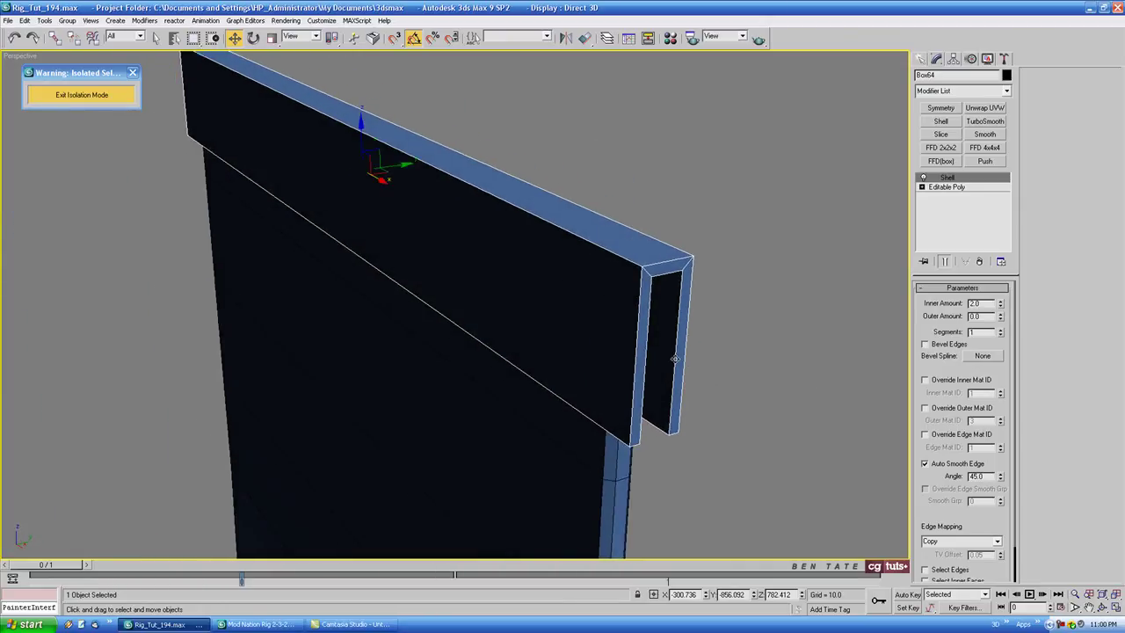
{"action": "scroll", "coordinate": [533, 319], "scroll_direction": "down", "scroll_amount": 3}
{"action": "scroll", "coordinate": [580, 299], "scroll_direction": "up", "scroll_amount": 1}
{"action": "right_click", "coordinate": [577, 298]}
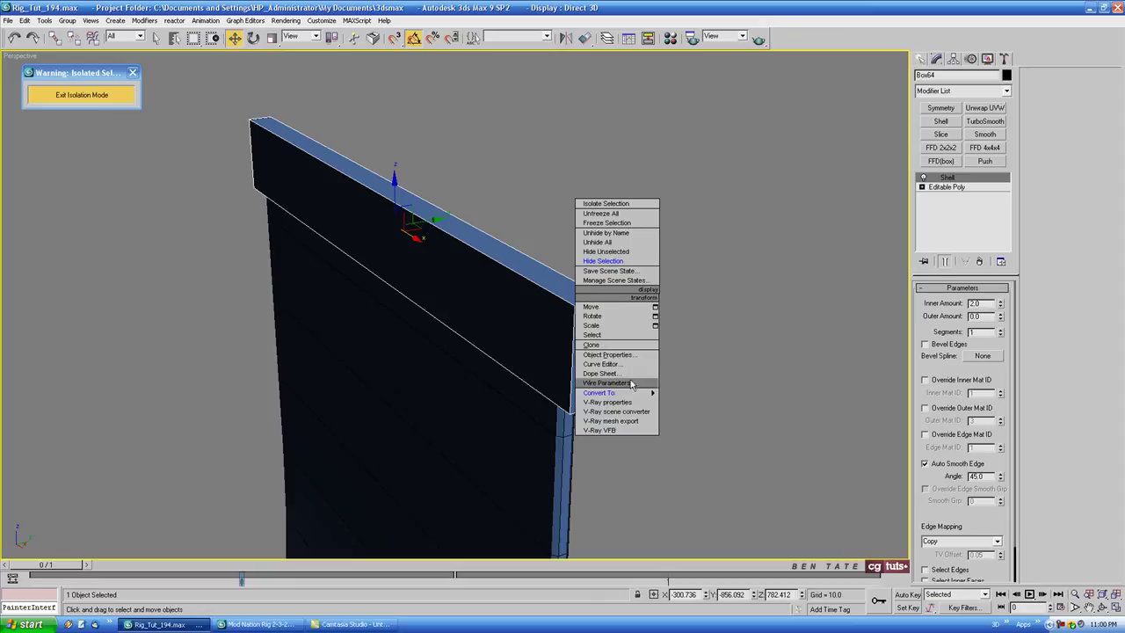
{"action": "mouse_move", "coordinate": [620, 392]}
{"action": "left_click", "coordinate": [698, 401]}
{"action": "middle_click_drag", "start_coordinate": [660, 334], "coordinate": [654, 343]}
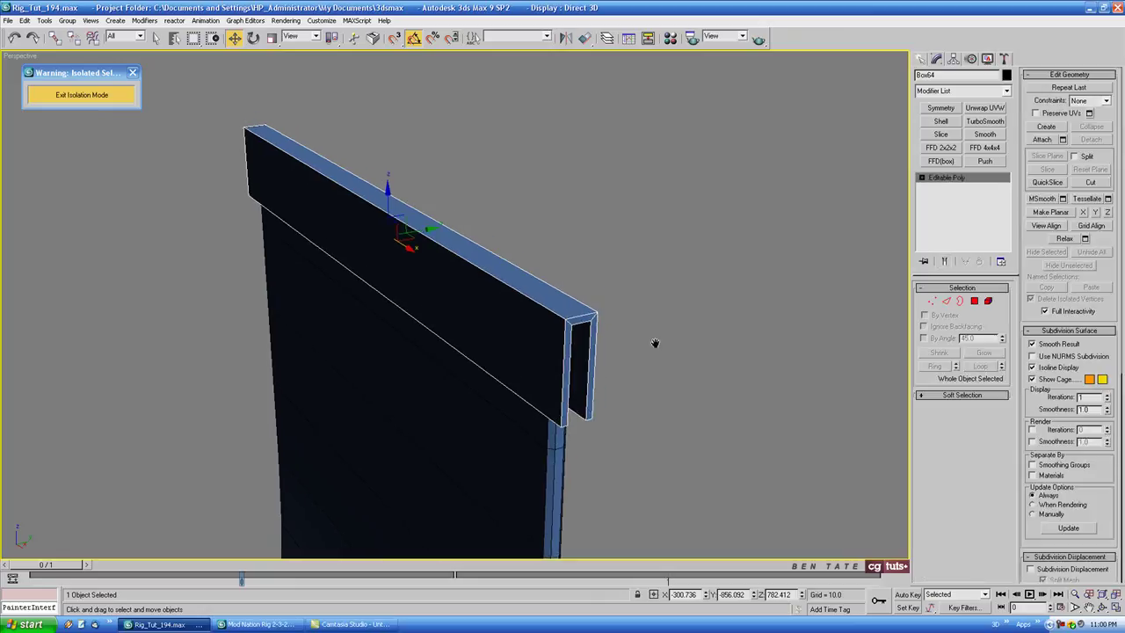
Step: Select the looped edges along the mounting bar's upper corners and chamfer them by 1.25
{"action": "scroll", "coordinate": [655, 344], "scroll_direction": "up", "scroll_amount": 2}
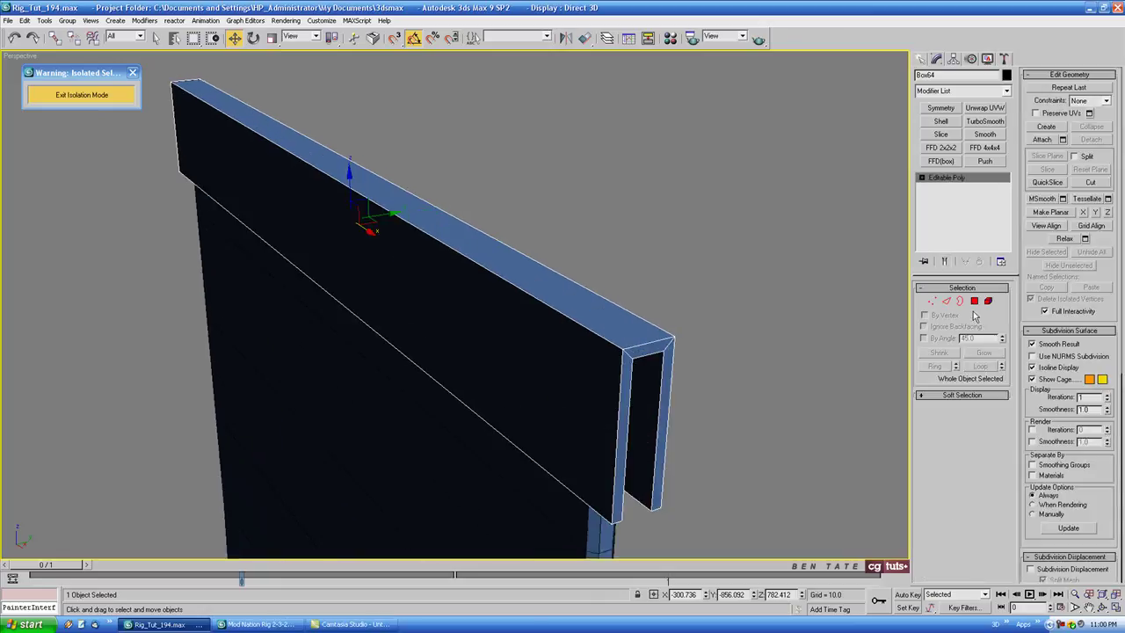
{"action": "left_click", "coordinate": [946, 300]}
{"action": "left_click", "coordinate": [577, 318]}
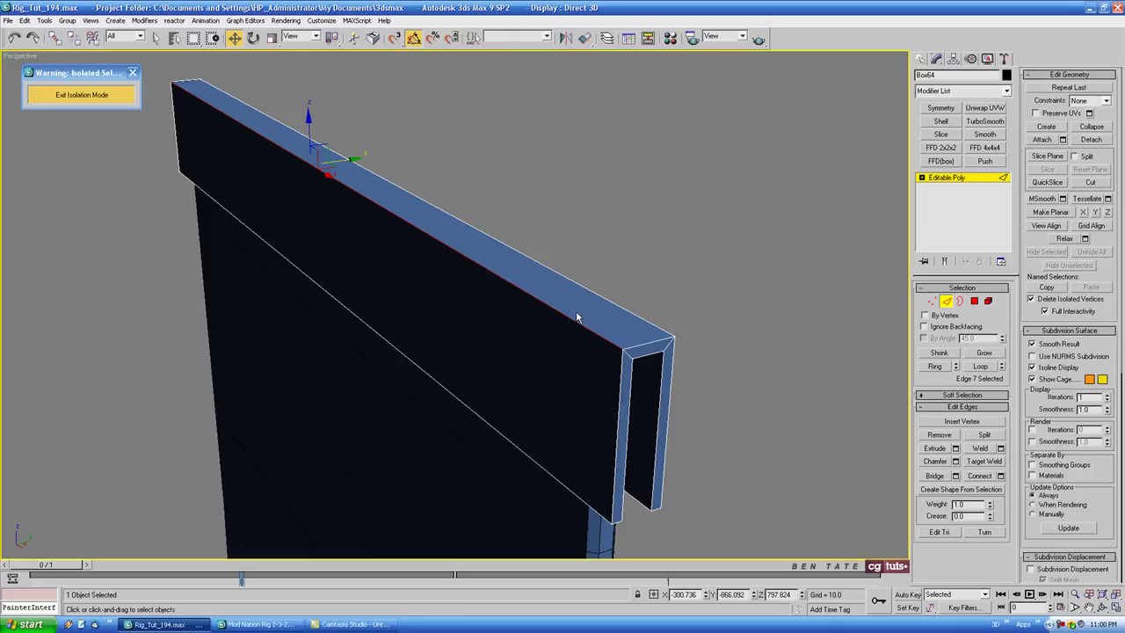
{"action": "left_click", "coordinate": [934, 365]}
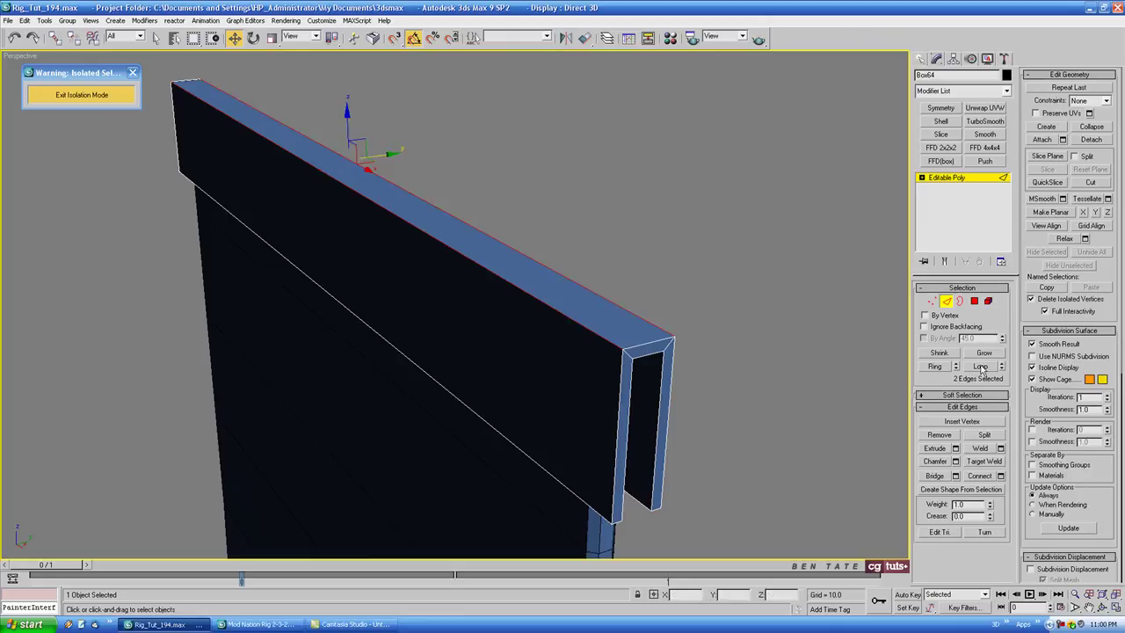
{"action": "left_click", "coordinate": [979, 365]}
{"action": "left_click", "coordinate": [956, 461]}
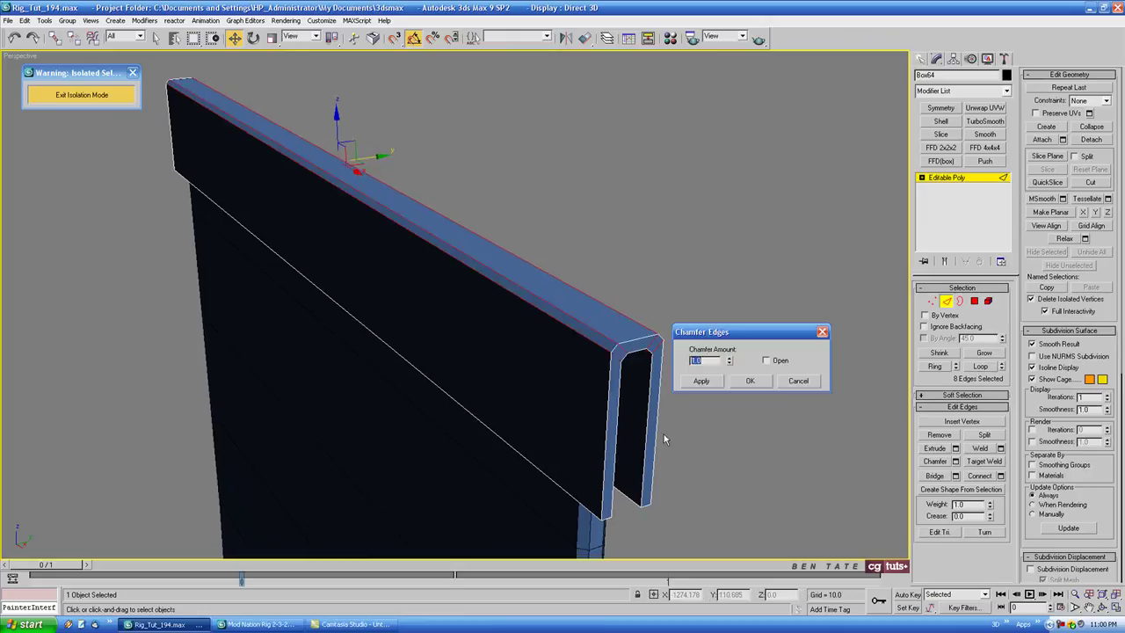
{"action": "middle_click_drag", "start_coordinate": [666, 440], "coordinate": [741, 394], "text": "alt"}
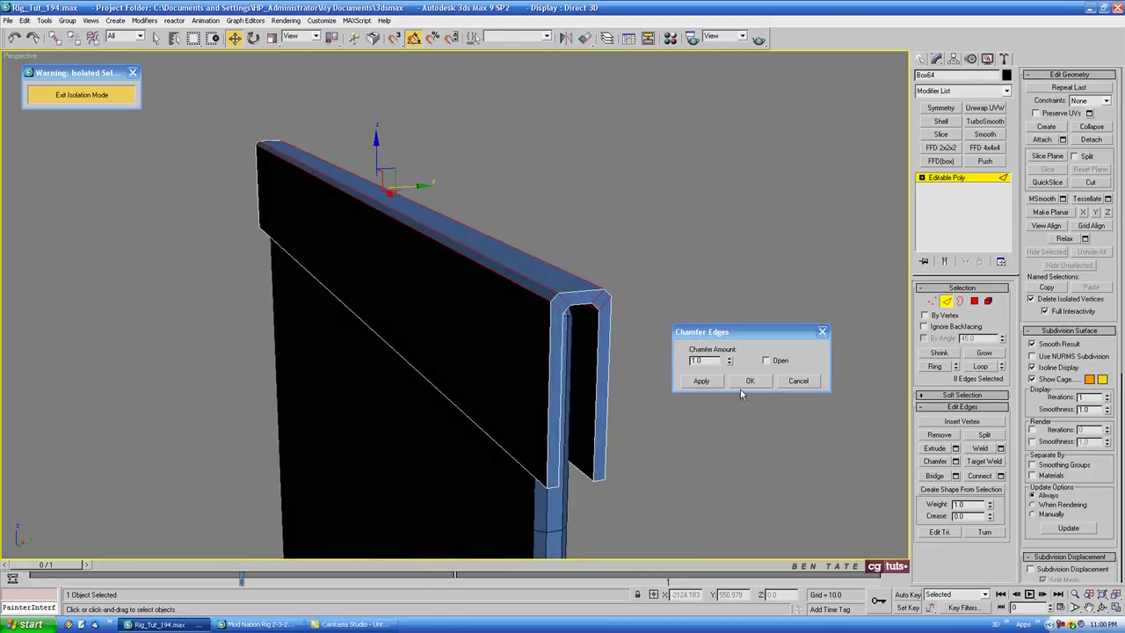
{"action": "left_click", "coordinate": [732, 359]}
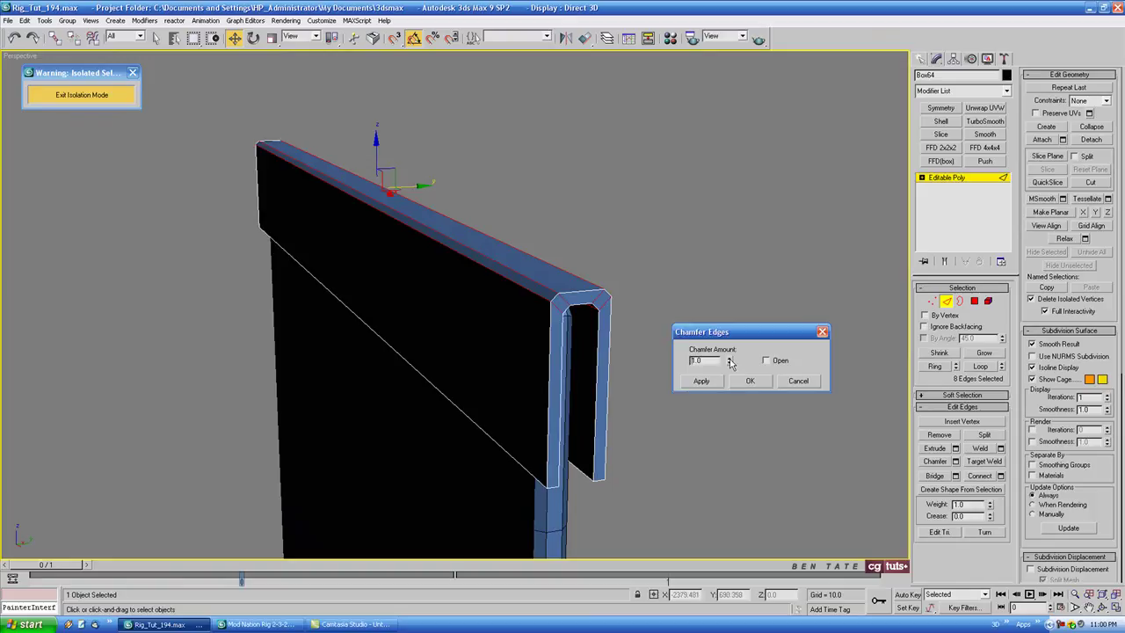
{"action": "left_click_drag", "start_coordinate": [729, 363], "coordinate": [730, 343]}
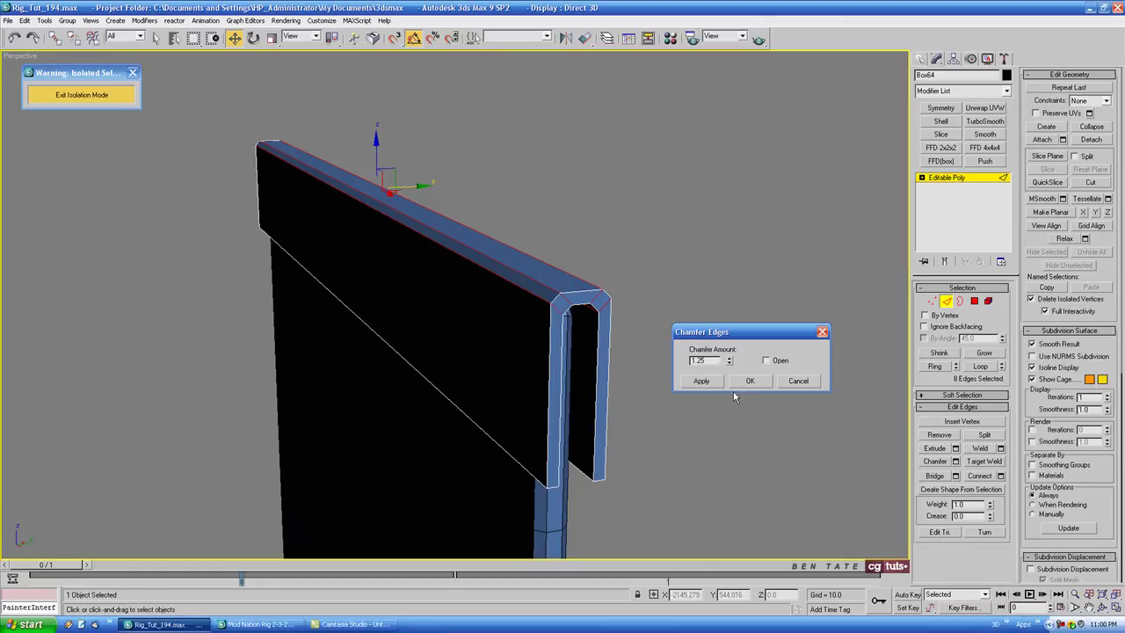
{"action": "left_click", "coordinate": [749, 381]}
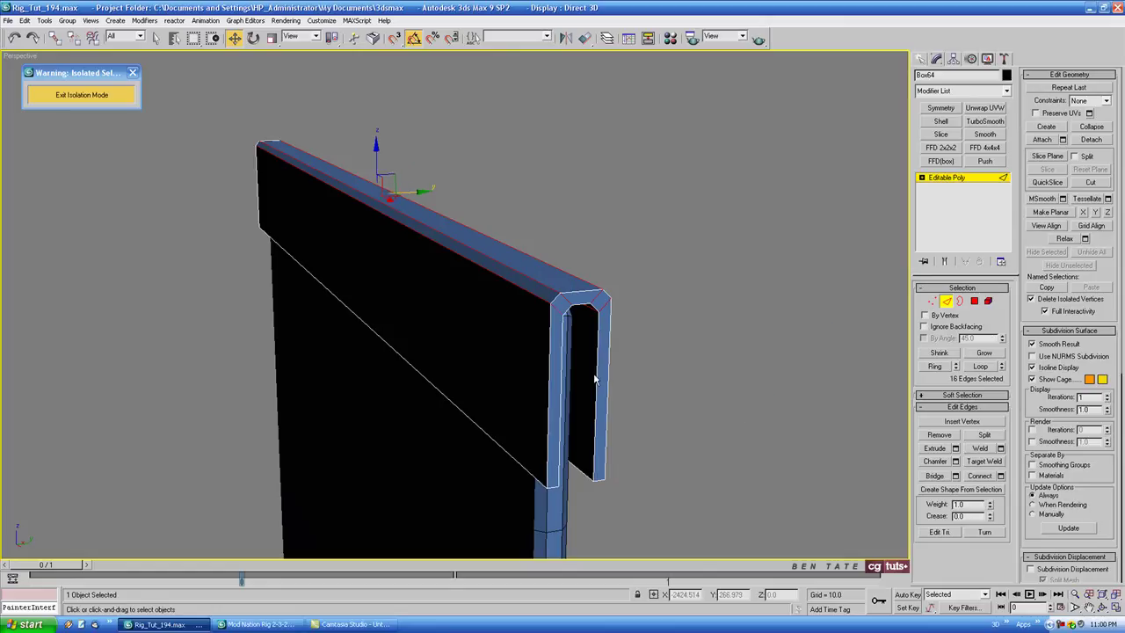
Step: Chamfer the four long edges on the undersides of the mounting bar's two walls by 0.485
{"action": "middle_click_drag", "start_coordinate": [594, 370], "coordinate": [555, 400], "text": "alt"}
{"action": "left_click", "coordinate": [545, 322]}
{"action": "left_click", "coordinate": [557, 331], "text": "ctrl"}
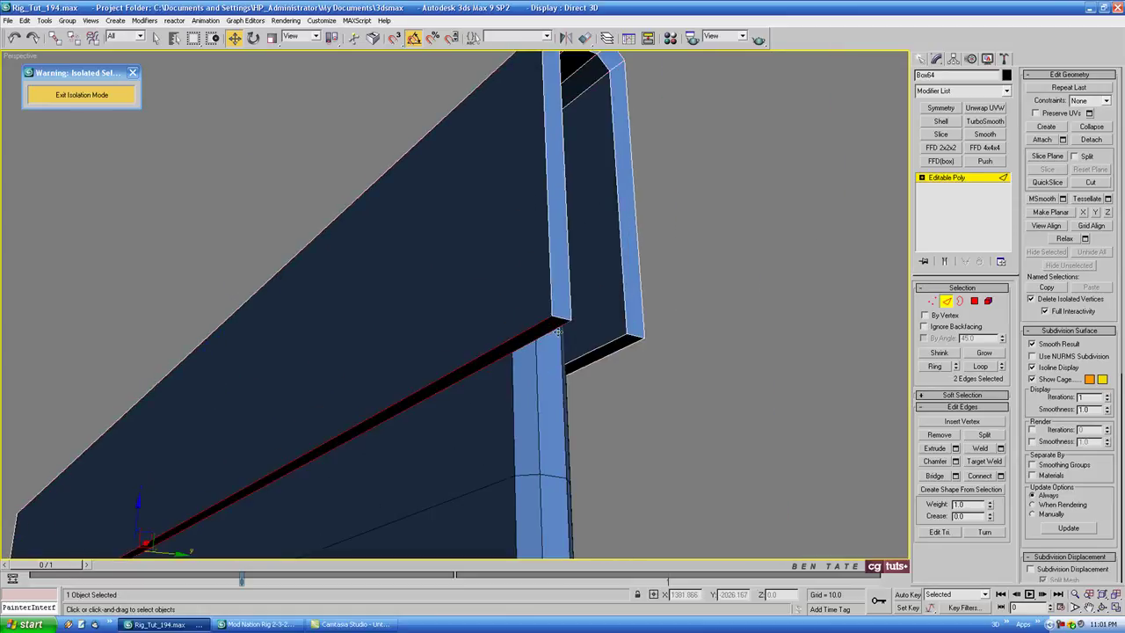
{"action": "left_click", "coordinate": [621, 348], "text": "ctrl"}
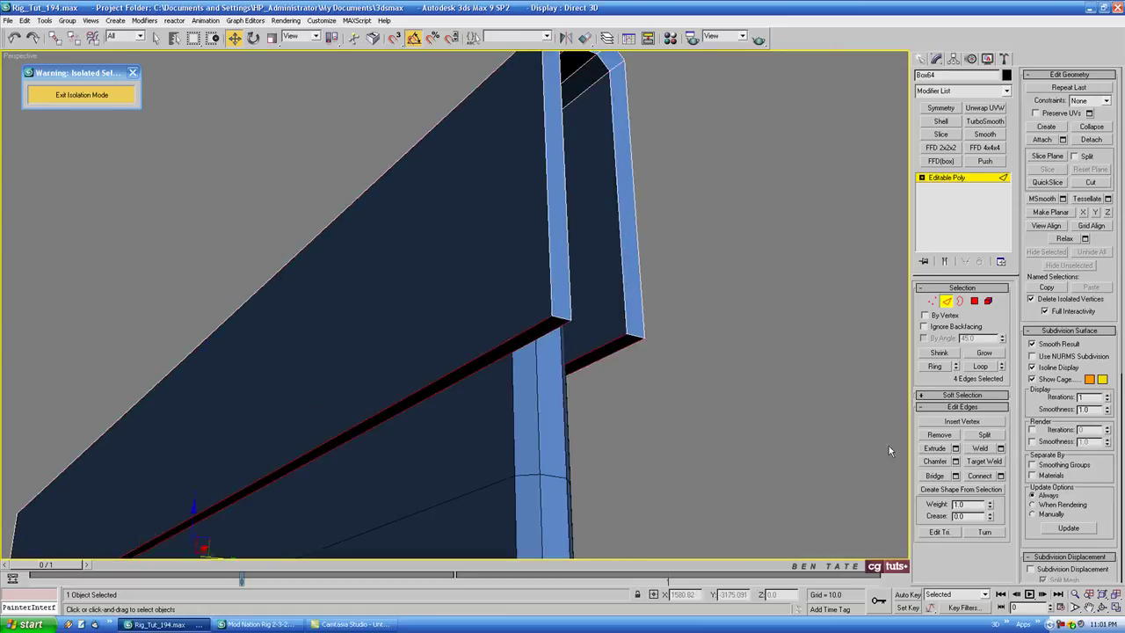
{"action": "left_click", "coordinate": [955, 462]}
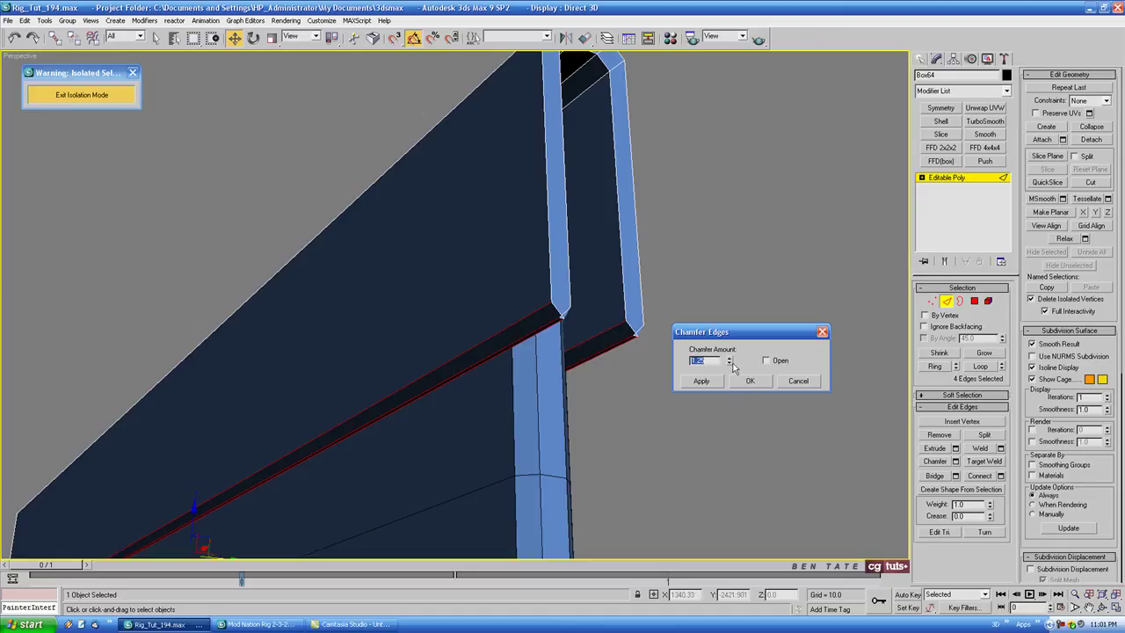
{"action": "left_click_drag", "start_coordinate": [729, 363], "coordinate": [730, 394]}
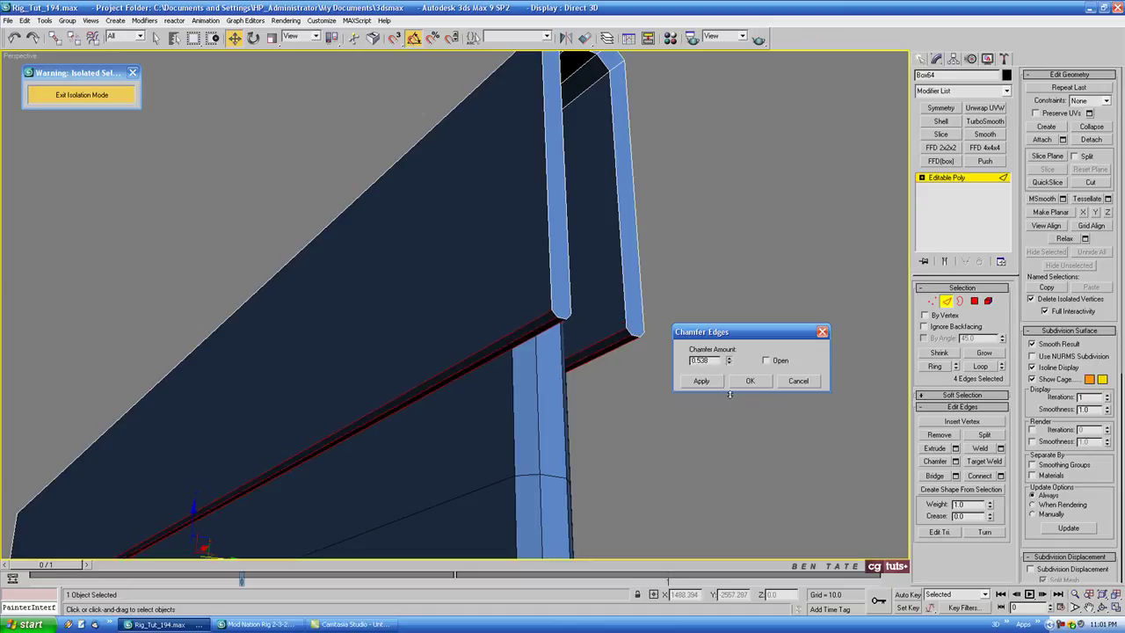
{"action": "mouse_move", "coordinate": [586, 400]}
{"action": "middle_mouse_down", "text": "alt"}
{"action": "mouse_move", "coordinate": [564, 398]}
{"action": "mouse_move", "coordinate": [577, 400]}
{"action": "middle_mouse_up", "text": "alt"}
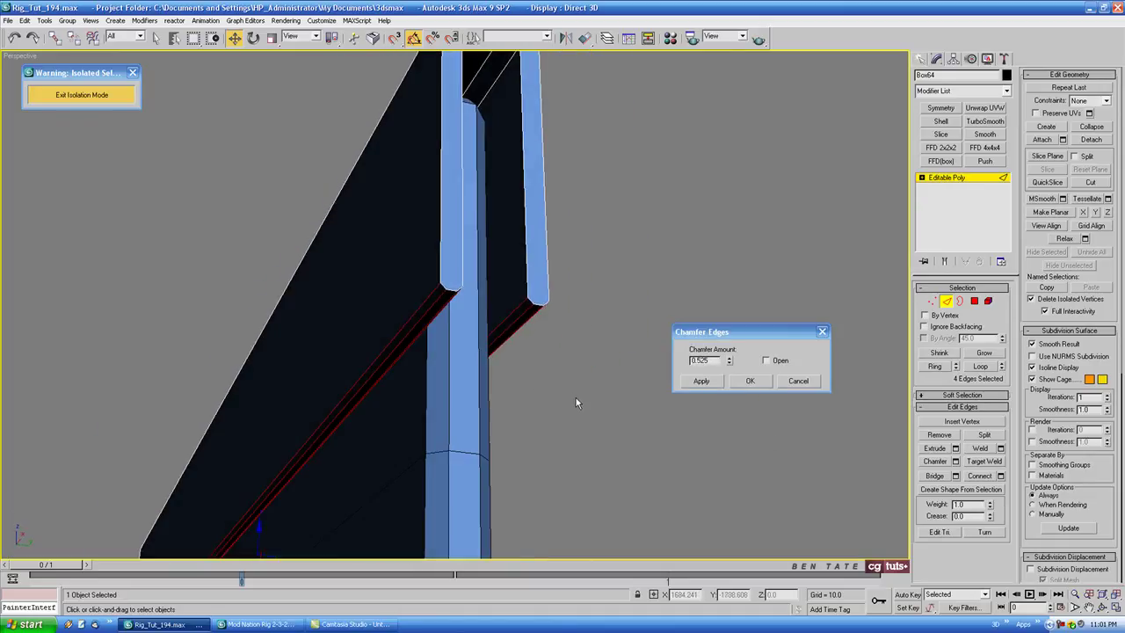
{"action": "left_click", "coordinate": [728, 364]}
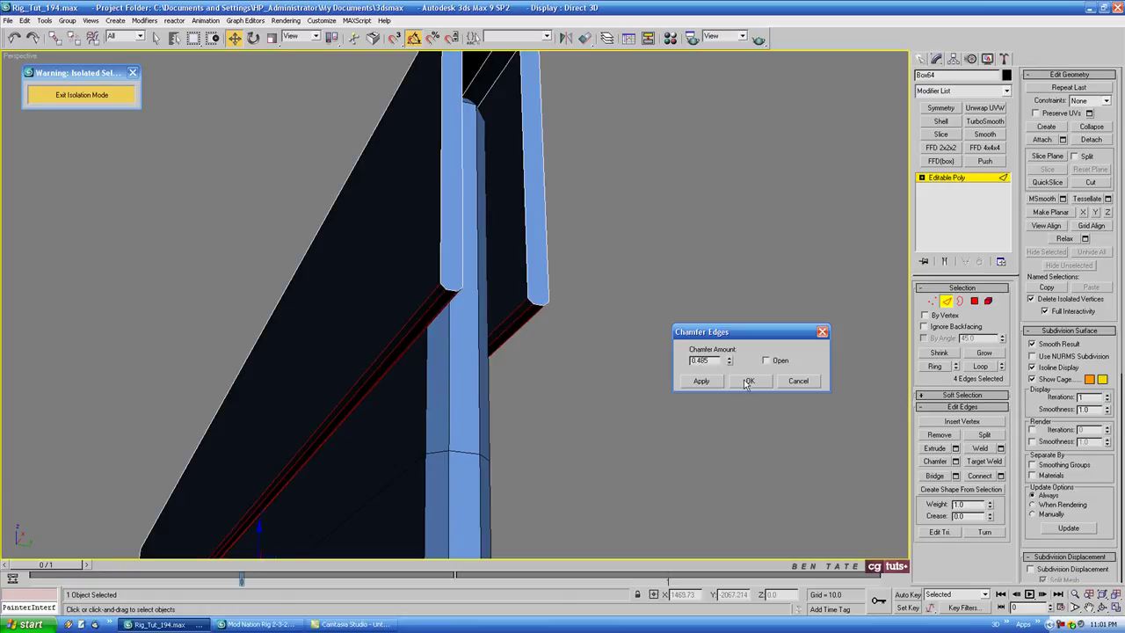
{"action": "left_click", "coordinate": [746, 382]}
Step: Select only the end-cap polygons at both ends of the mounting bar
{"action": "middle_click_drag", "start_coordinate": [607, 331], "coordinate": [655, 295], "text": "alt"}
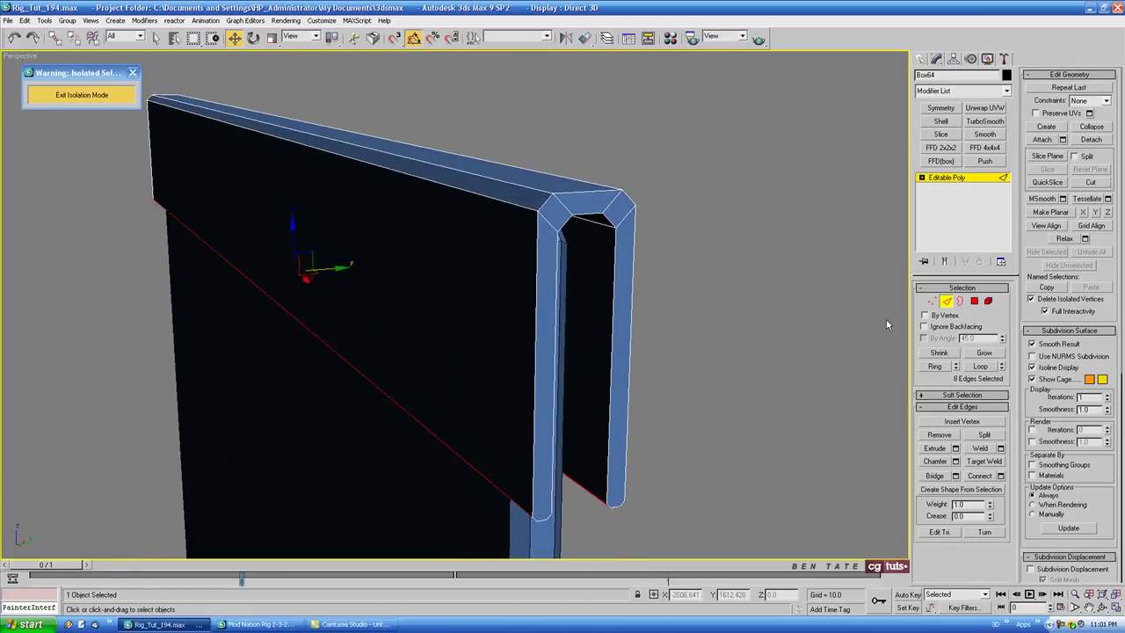
{"action": "left_click", "coordinate": [974, 301]}
{"action": "left_click", "coordinate": [631, 257]}
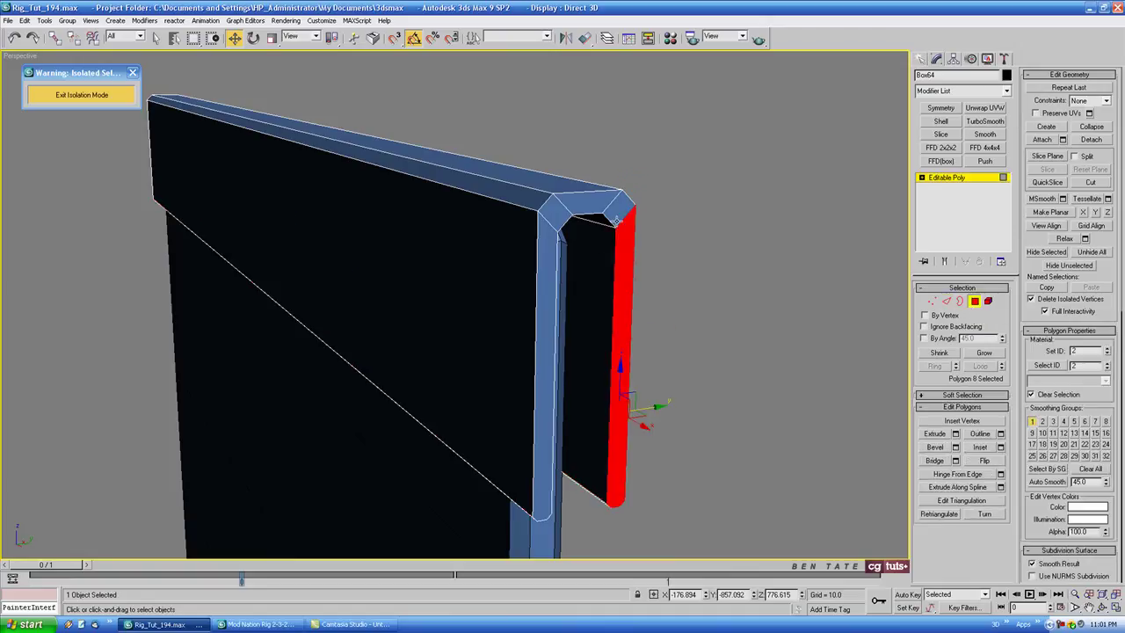
{"action": "left_click", "coordinate": [620, 206], "text": "ctrl"}
{"action": "left_click", "coordinate": [585, 209], "text": "ctrl"}
{"action": "left_click", "coordinate": [554, 214], "text": "ctrl"}
{"action": "left_click", "coordinate": [548, 243], "text": "ctrl"}
{"action": "scroll", "coordinate": [427, 266], "scroll_direction": "down", "scroll_amount": 5}
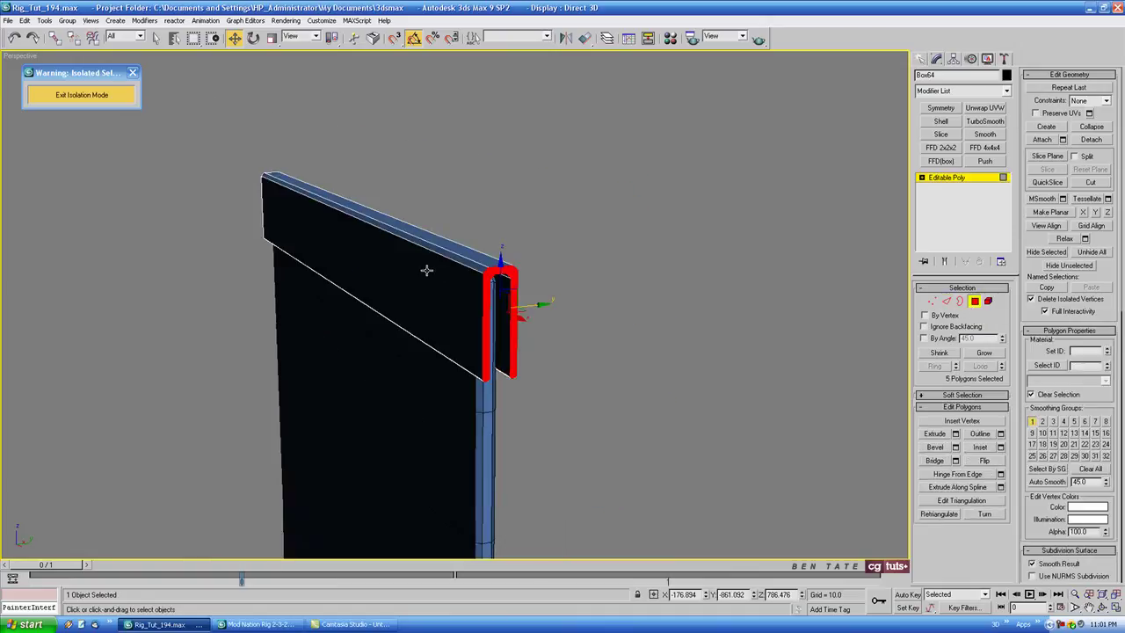
{"action": "left_click_drag", "start_coordinate": [255, 184], "coordinate": [583, 389]}
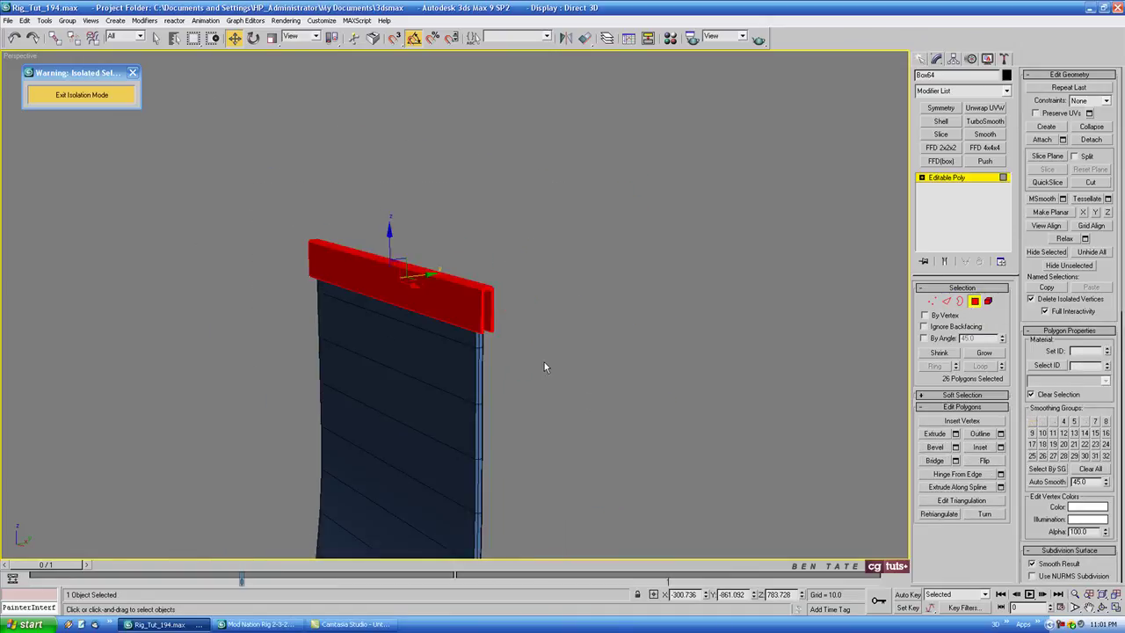
{"action": "middle_click_drag", "start_coordinate": [544, 362], "coordinate": [457, 325], "text": "alt"}
{"action": "left_click_drag", "start_coordinate": [406, 225], "coordinate": [474, 385], "text": "alt"}
{"action": "middle_click_drag", "start_coordinate": [474, 385], "coordinate": [618, 355], "text": "alt"}
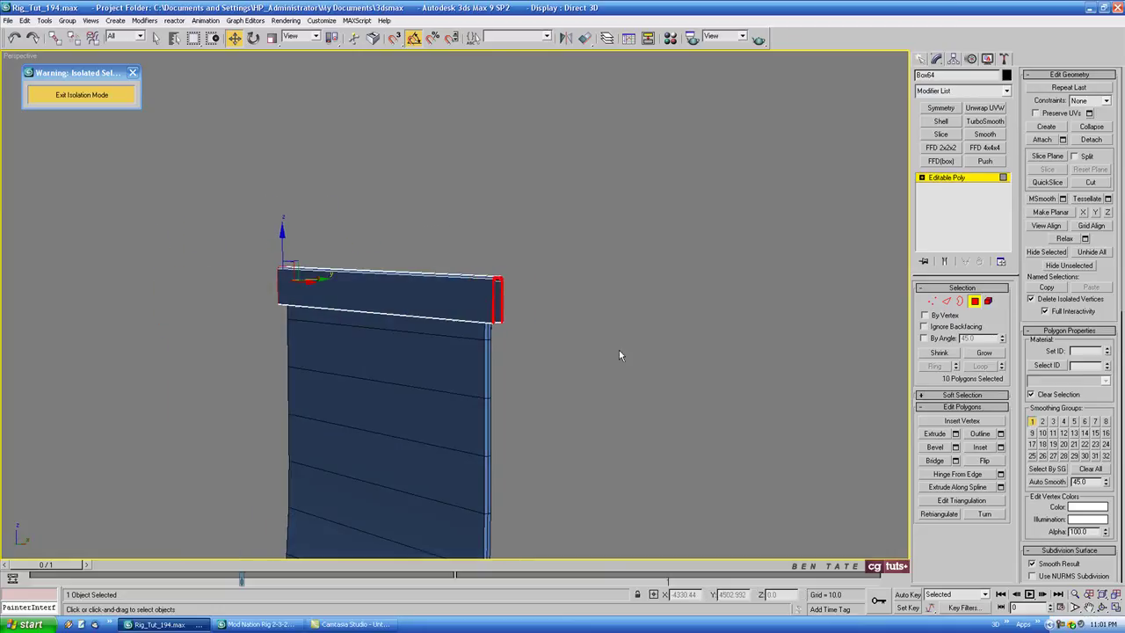
Step: Convert the end-cap polygon selection to edges and show the bar's profile in wireframe in the maximized left view
{"action": "left_click", "coordinate": [947, 302], "text": "ctrl"}
{"action": "key", "text": "alt+w"}
{"action": "middle_click", "coordinate": [328, 395]}
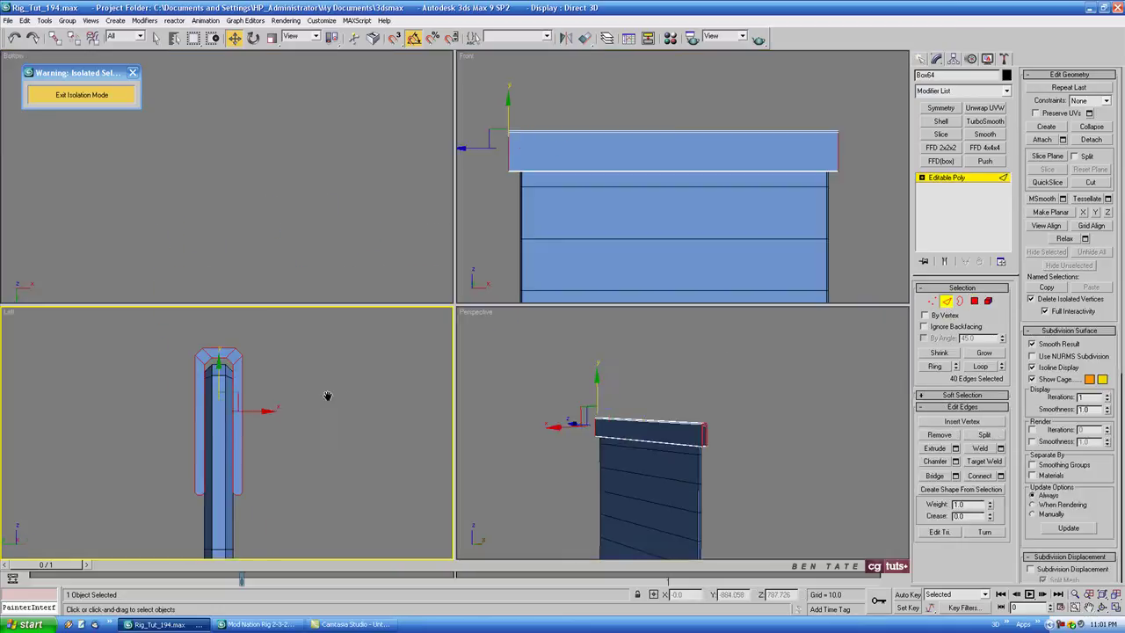
{"action": "key", "text": "alt+w"}
{"action": "key", "text": "F3"}
{"action": "scroll", "coordinate": [558, 325], "scroll_direction": "up", "scroll_amount": 5}
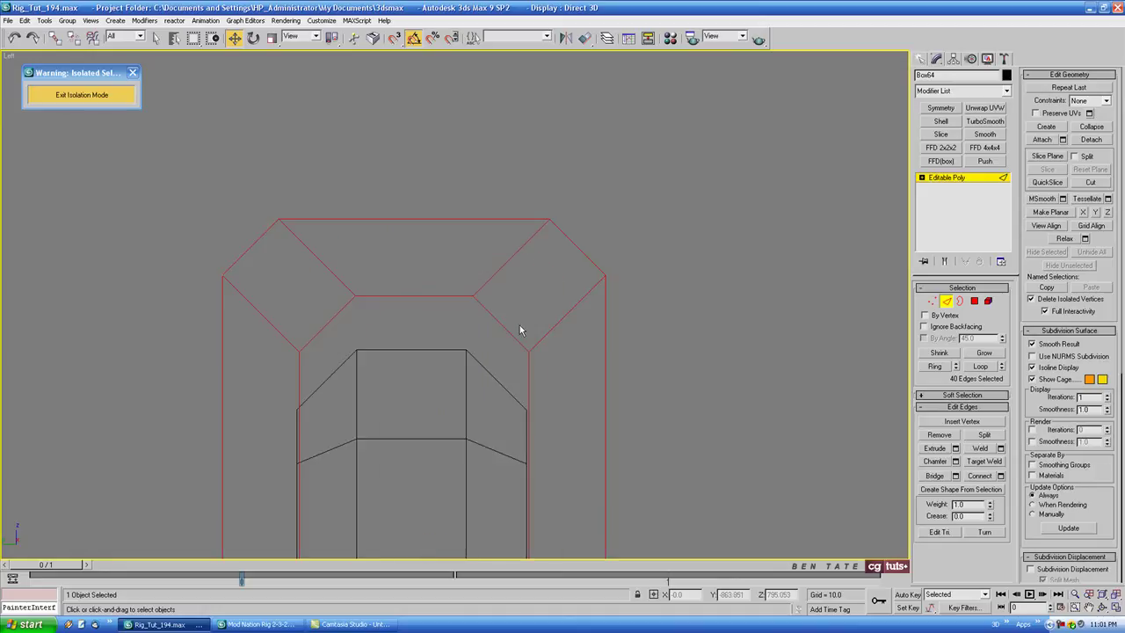
Step: Deselect the diagonal corner edges in the mounting bar's end profile and return to the maximized perspective view
{"action": "left_click_drag", "start_coordinate": [261, 330], "coordinate": [260, 331], "text": "alt"}
{"action": "left_click_drag", "start_coordinate": [544, 292], "coordinate": [577, 326], "text": "alt"}
{"action": "key", "text": "alt+w"}
{"action": "middle_click", "coordinate": [700, 398]}
{"action": "key", "text": "alt+w"}
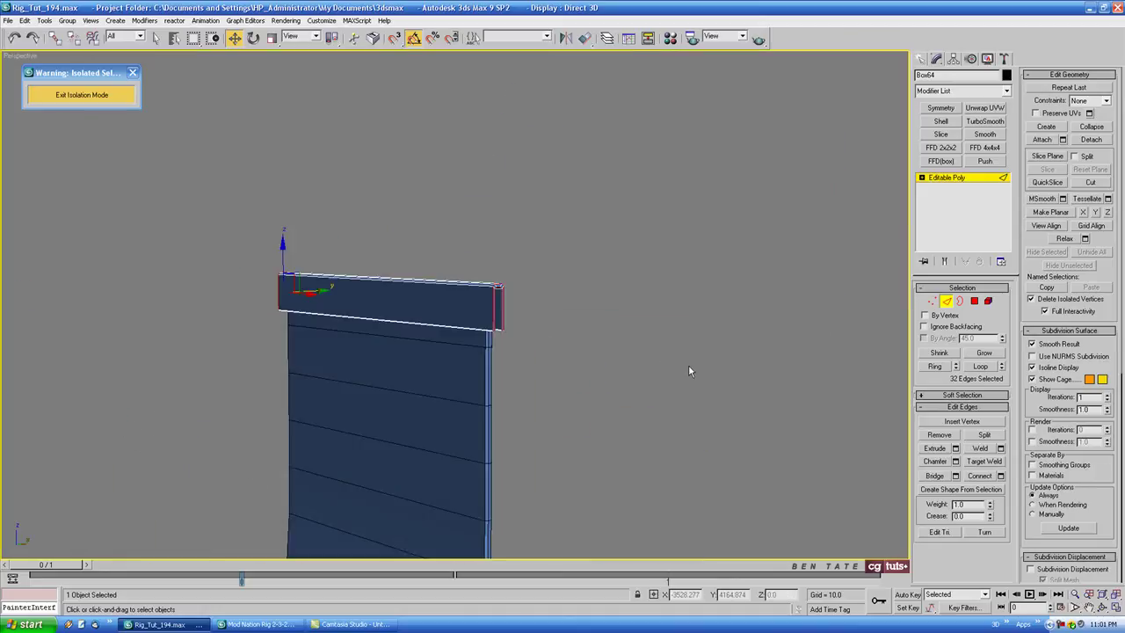
Step: Chamfer the remaining selected outline edges at both ends of the mounting bar by 0.485
{"action": "scroll", "coordinate": [688, 364], "scroll_direction": "up", "scroll_amount": 3}
{"action": "mouse_move", "coordinate": [688, 364]}
{"action": "middle_mouse_down", "text": "alt"}
{"action": "mouse_move", "coordinate": [605, 391]}
{"action": "mouse_move", "coordinate": [621, 369]}
{"action": "middle_mouse_up", "text": "alt"}
{"action": "key", "text": "F3"}
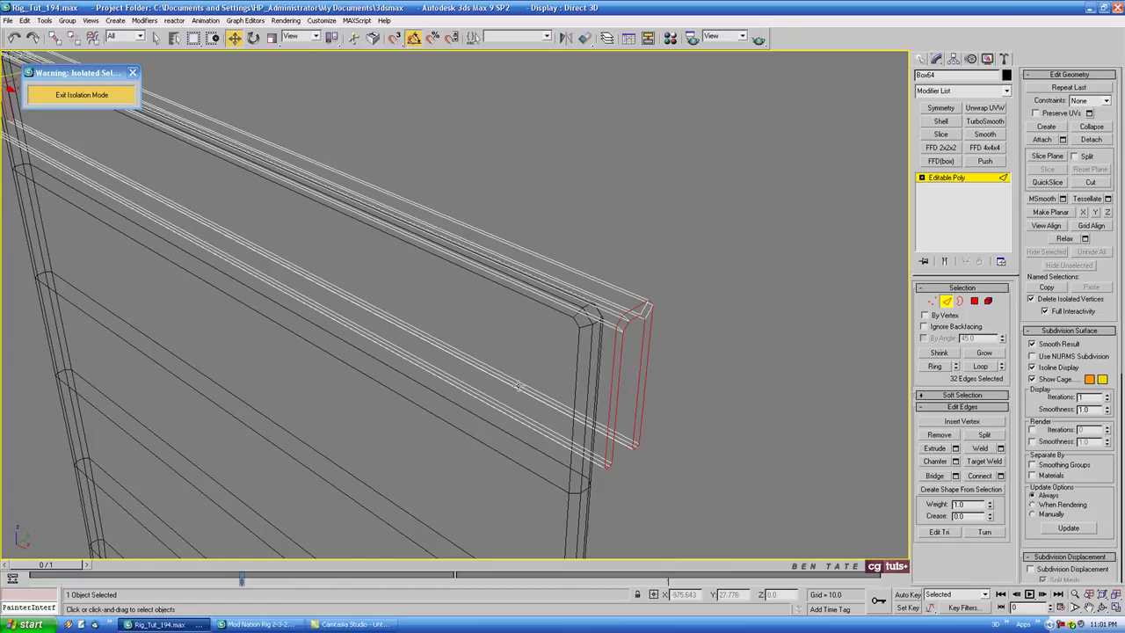
{"action": "mouse_move", "coordinate": [517, 385]}
{"action": "middle_mouse_down"}
{"action": "mouse_move", "coordinate": [675, 442]}
{"action": "mouse_move", "coordinate": [484, 358]}
{"action": "middle_mouse_up"}
{"action": "key", "text": "F3"}
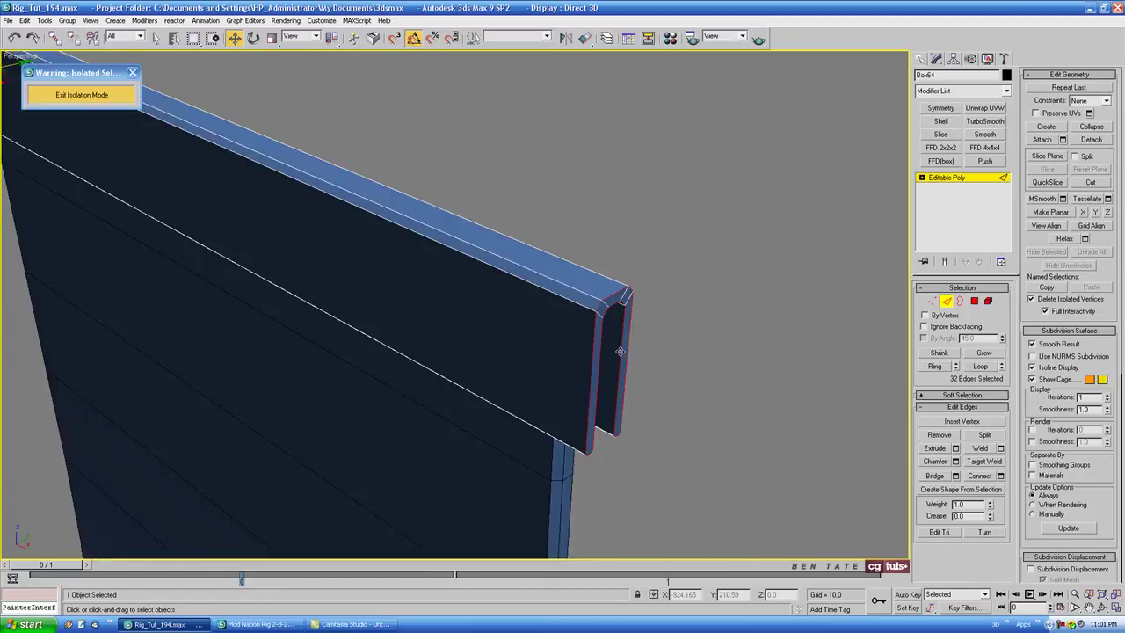
{"action": "middle_click_drag", "start_coordinate": [620, 350], "coordinate": [601, 346], "text": "alt"}
{"action": "left_click", "coordinate": [955, 462]}
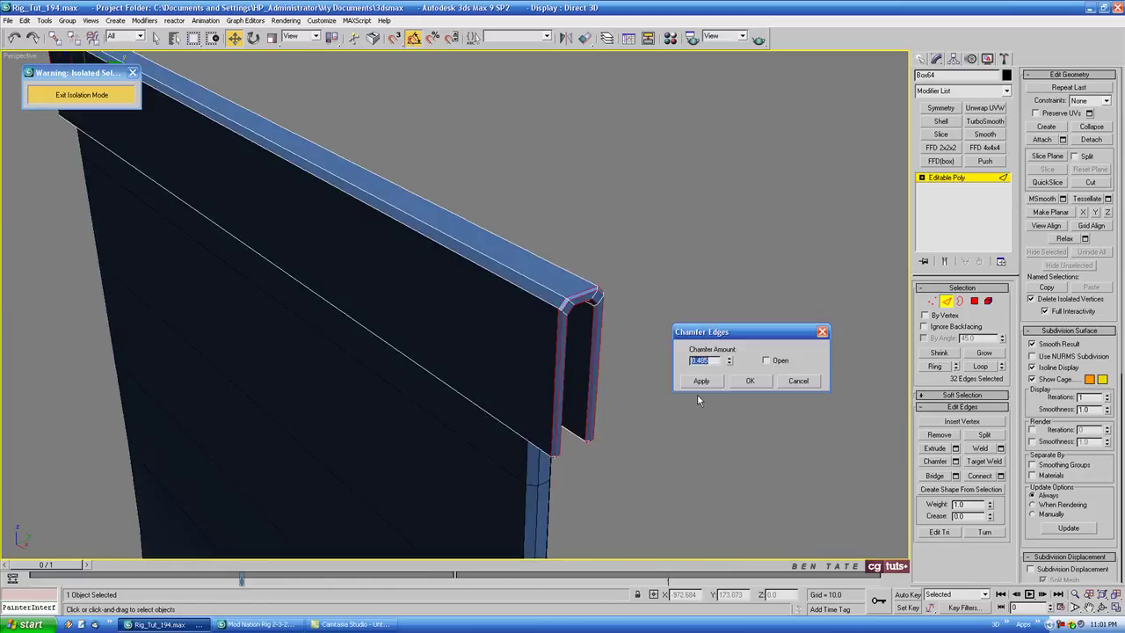
{"action": "middle_click_drag", "start_coordinate": [696, 400], "coordinate": [527, 400], "text": "alt"}
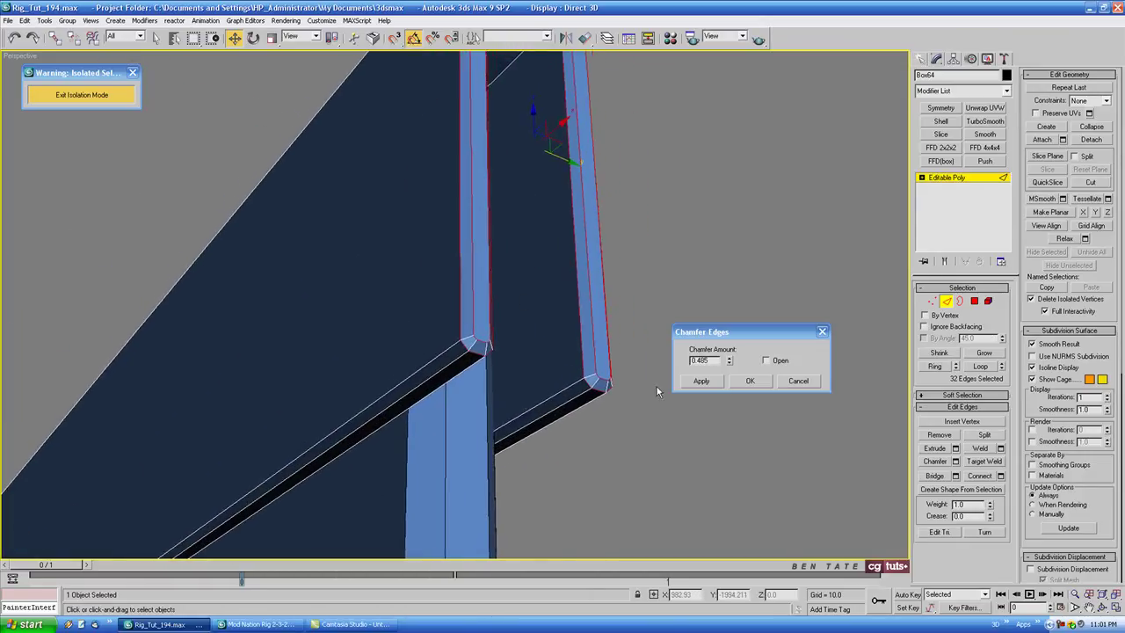
{"action": "left_click", "coordinate": [751, 384]}
{"action": "middle_click_drag", "start_coordinate": [658, 346], "coordinate": [669, 356], "text": "alt"}
Step: Leave edge editing, deselect the mounting bar and exit isolation mode to bring back the whole truck
{"action": "left_click", "coordinate": [947, 304]}
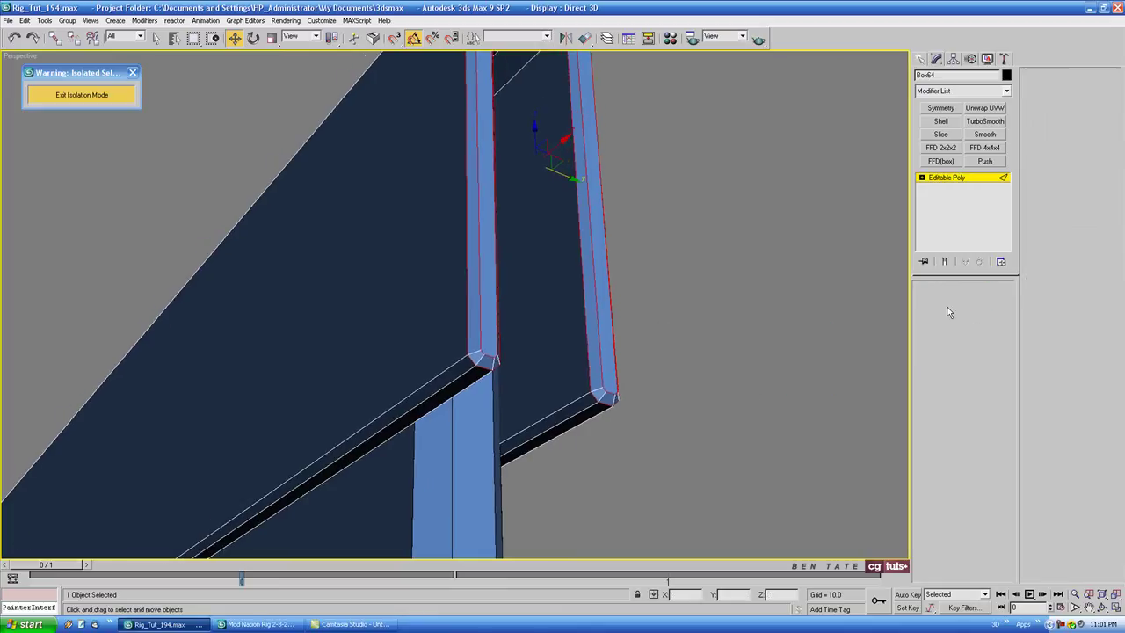
{"action": "key", "text": "z"}
{"action": "middle_click_drag", "start_coordinate": [623, 281], "coordinate": [621, 332], "text": "alt"}
{"action": "scroll", "coordinate": [622, 333], "scroll_direction": "down", "scroll_amount": 2}
{"action": "left_click", "coordinate": [695, 311]}
{"action": "mouse_move", "coordinate": [695, 311]}
{"action": "middle_mouse_down", "text": "alt"}
{"action": "mouse_move", "coordinate": [600, 309]}
{"action": "mouse_move", "coordinate": [615, 296]}
{"action": "mouse_move", "coordinate": [695, 310]}
{"action": "middle_mouse_up", "text": "alt"}
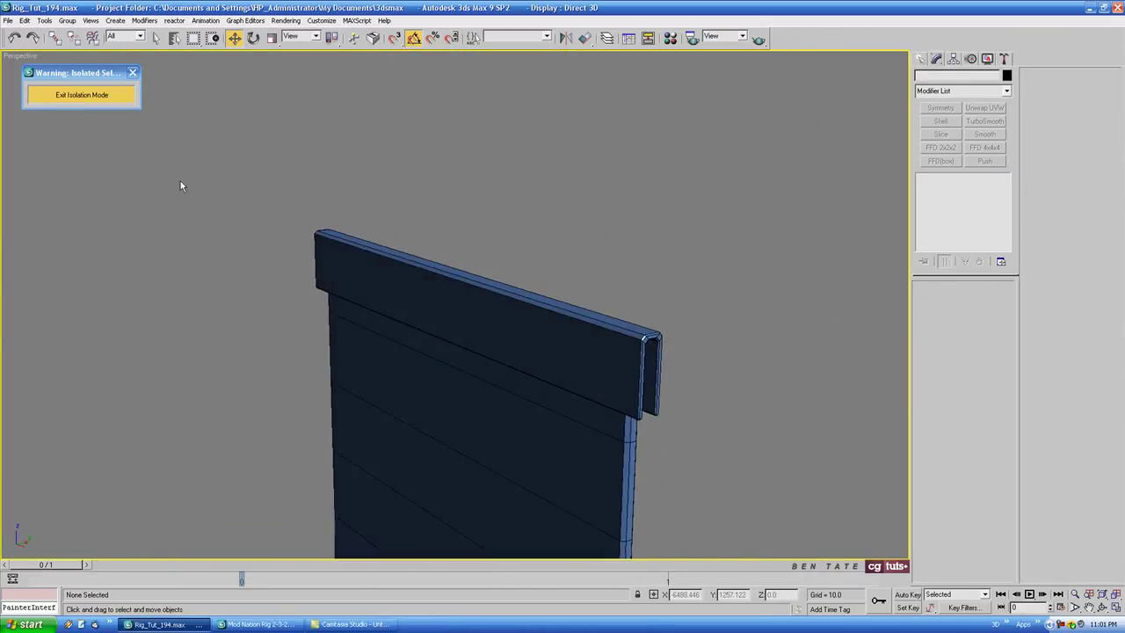
{"action": "left_click", "coordinate": [82, 95]}
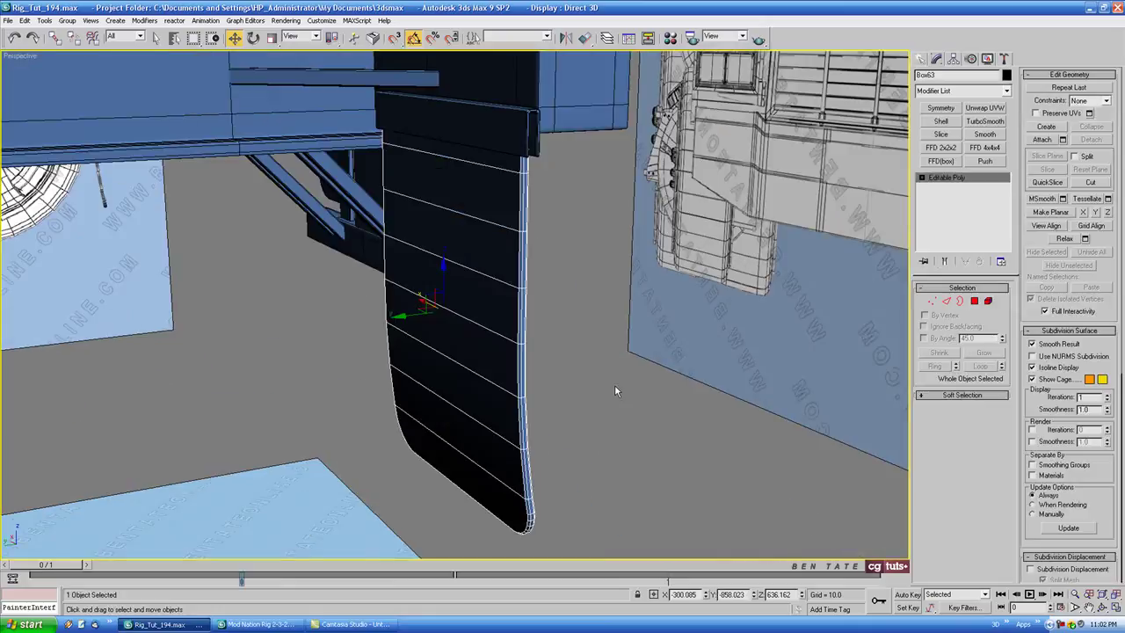
Step: Ungroup the truck's Cab group and clear the selection
{"action": "middle_click_drag", "start_coordinate": [615, 386], "coordinate": [538, 355], "text": "alt"}
{"action": "scroll", "coordinate": [530, 292], "scroll_direction": "down", "scroll_amount": 4}
{"action": "right_click", "coordinate": [538, 355]}
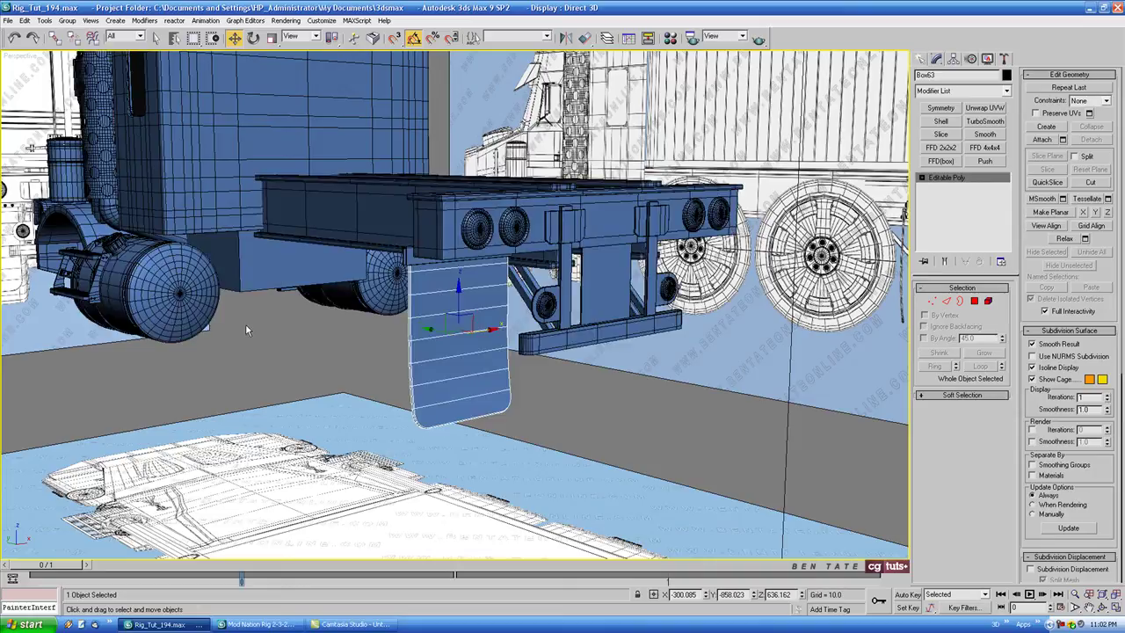
{"action": "middle_click_drag", "start_coordinate": [245, 323], "coordinate": [505, 408], "text": "alt"}
{"action": "scroll", "coordinate": [438, 380], "scroll_direction": "up", "scroll_amount": 3}
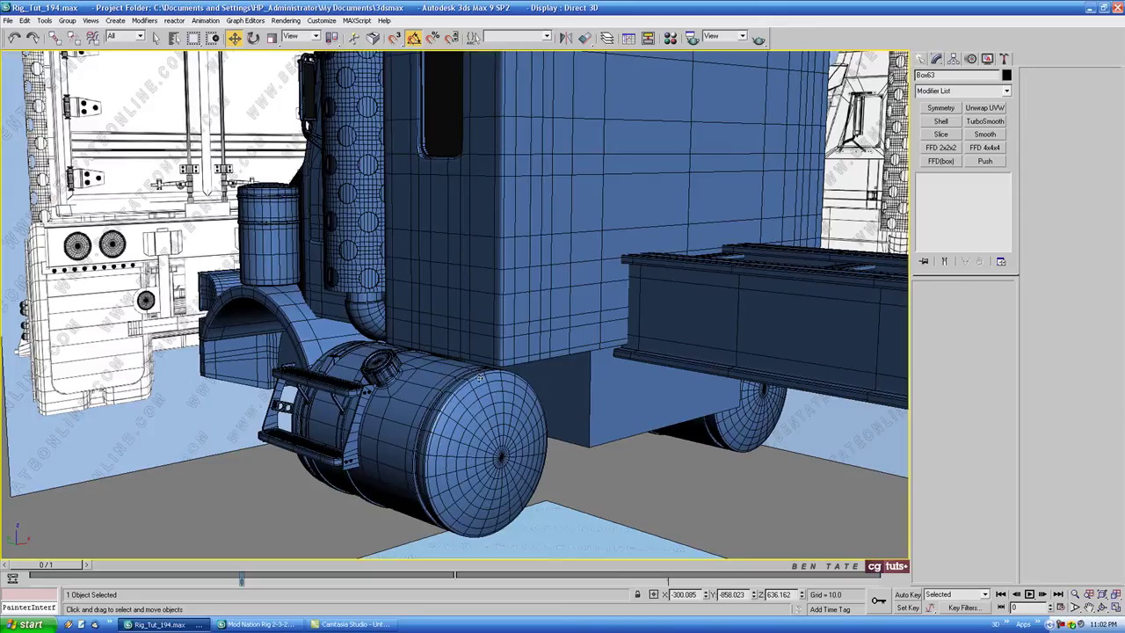
{"action": "left_click", "coordinate": [388, 292]}
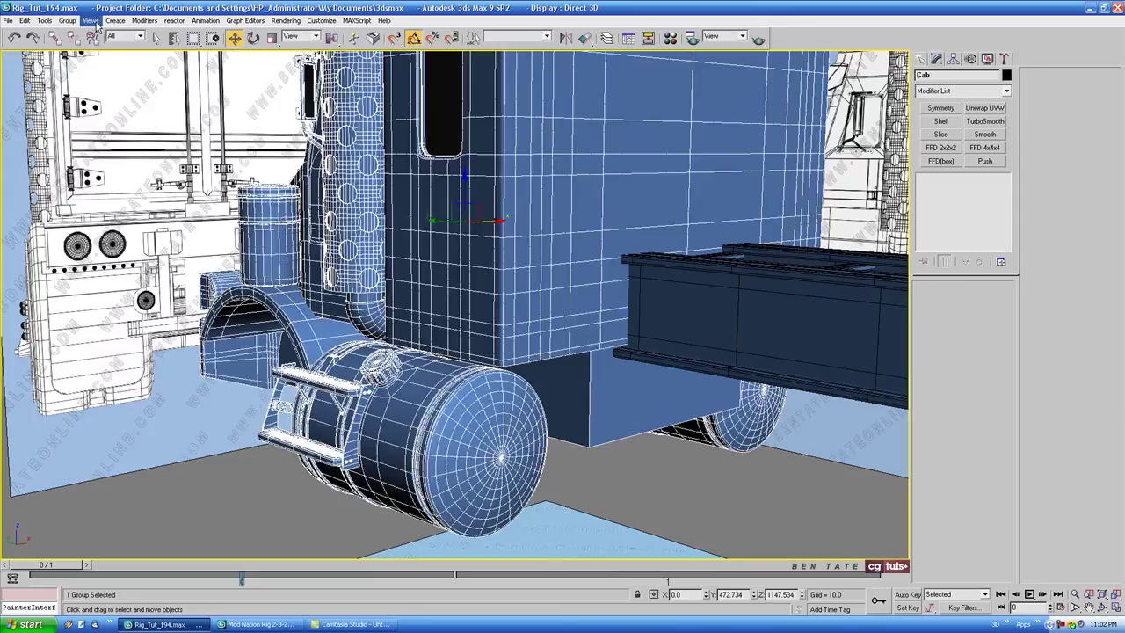
{"action": "left_click", "coordinate": [67, 20]}
{"action": "left_click", "coordinate": [84, 43]}
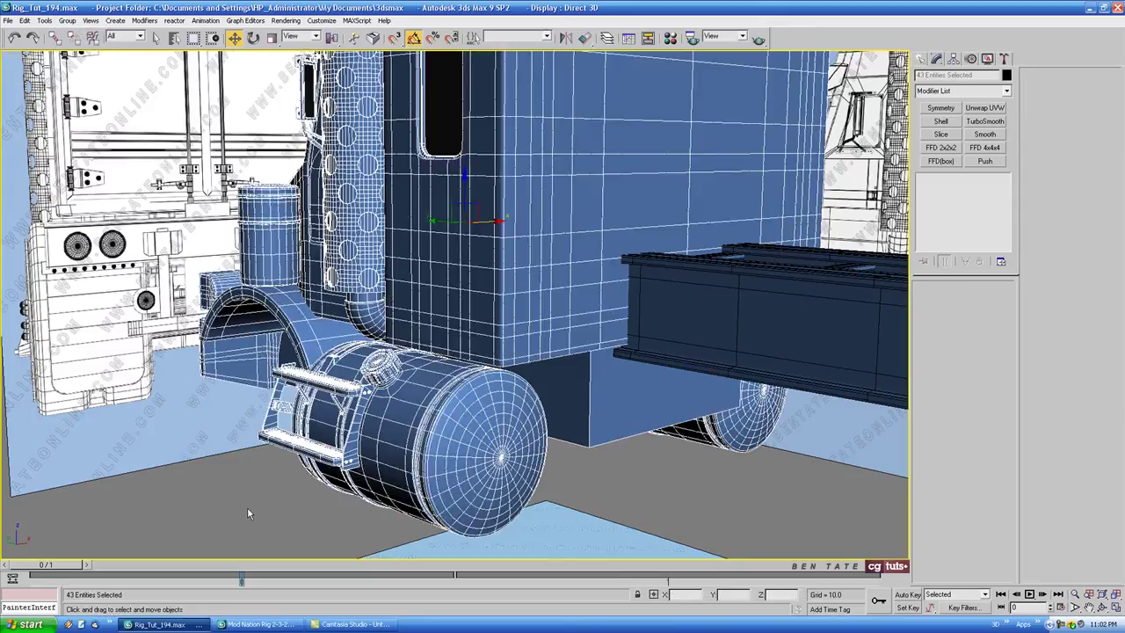
{"action": "left_click", "coordinate": [247, 506]}
Step: Ungroup the fuel tank and step assembly so its individual parts are selectable, and clear the selection
{"action": "left_click", "coordinate": [403, 378]}
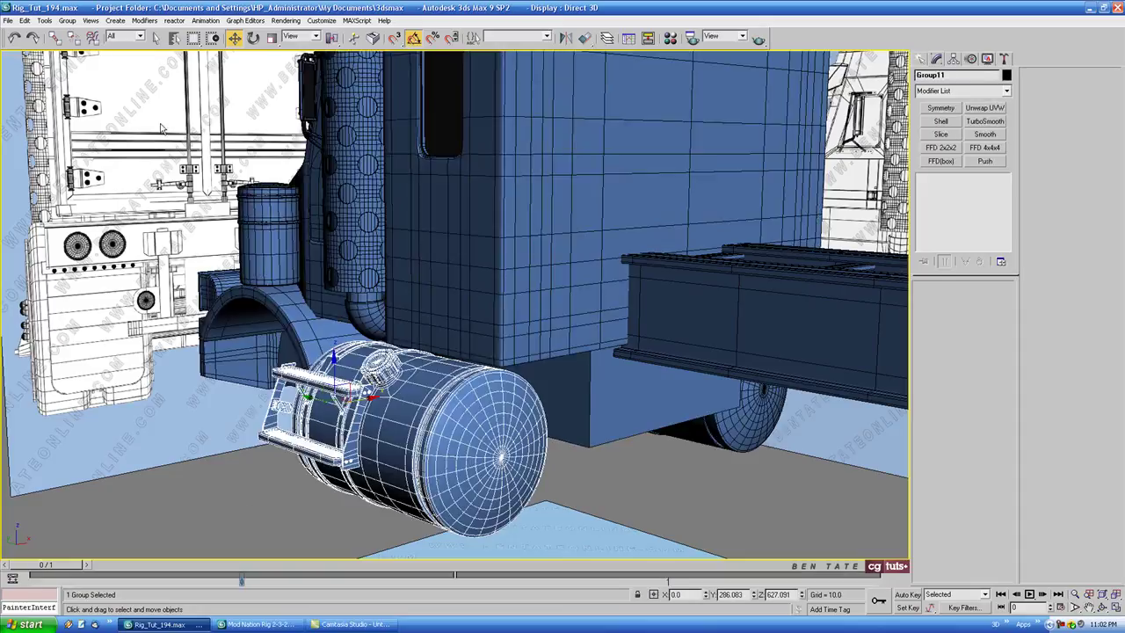
{"action": "left_click", "coordinate": [66, 20]}
{"action": "left_click", "coordinate": [79, 43]}
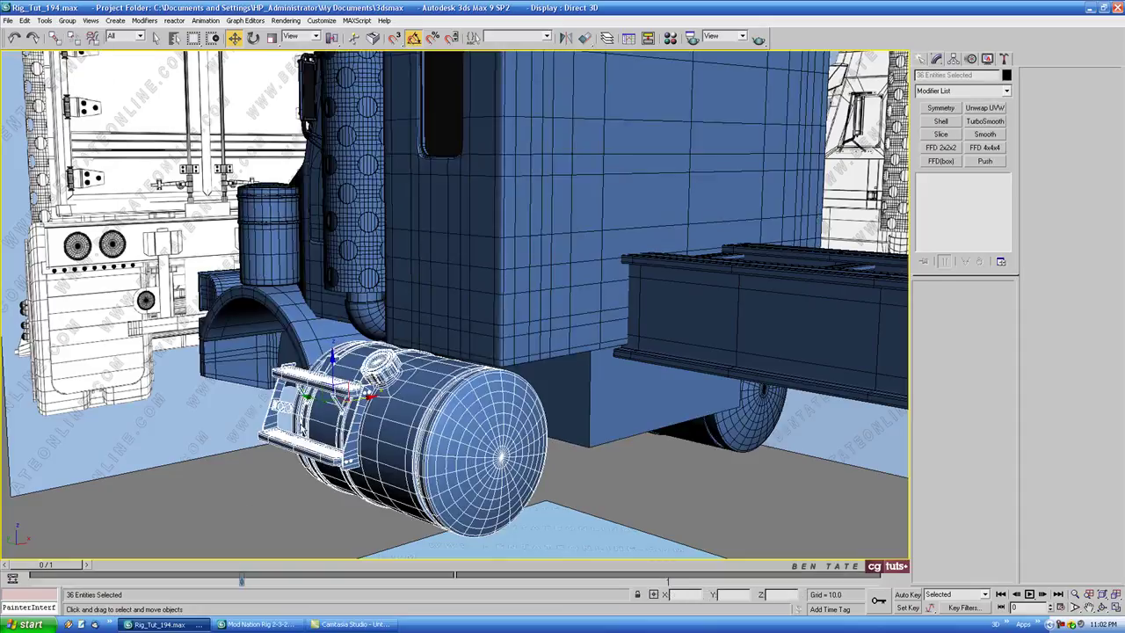
{"action": "left_click", "coordinate": [288, 485]}
Step: Make one copy of the round-headed bolt on the fuel tank's step bracket, offset along the Y axis
{"action": "scroll", "coordinate": [362, 400], "scroll_direction": "up", "scroll_amount": 5}
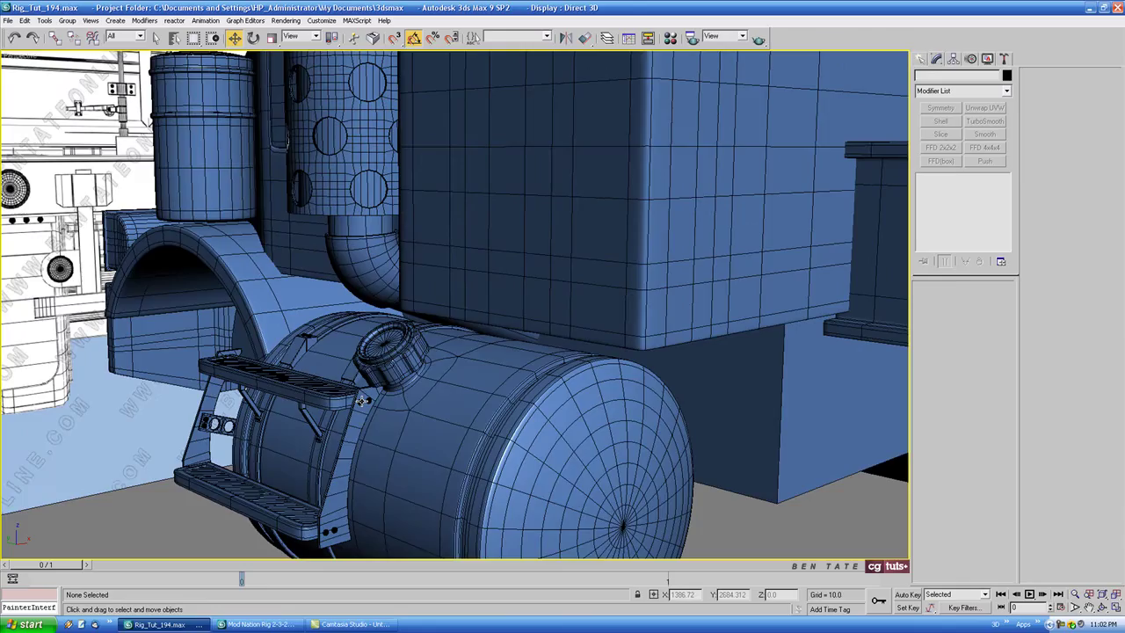
{"action": "left_click", "coordinate": [362, 399]}
{"action": "key", "text": "z"}
{"action": "scroll", "coordinate": [474, 453], "scroll_direction": "down", "scroll_amount": 3}
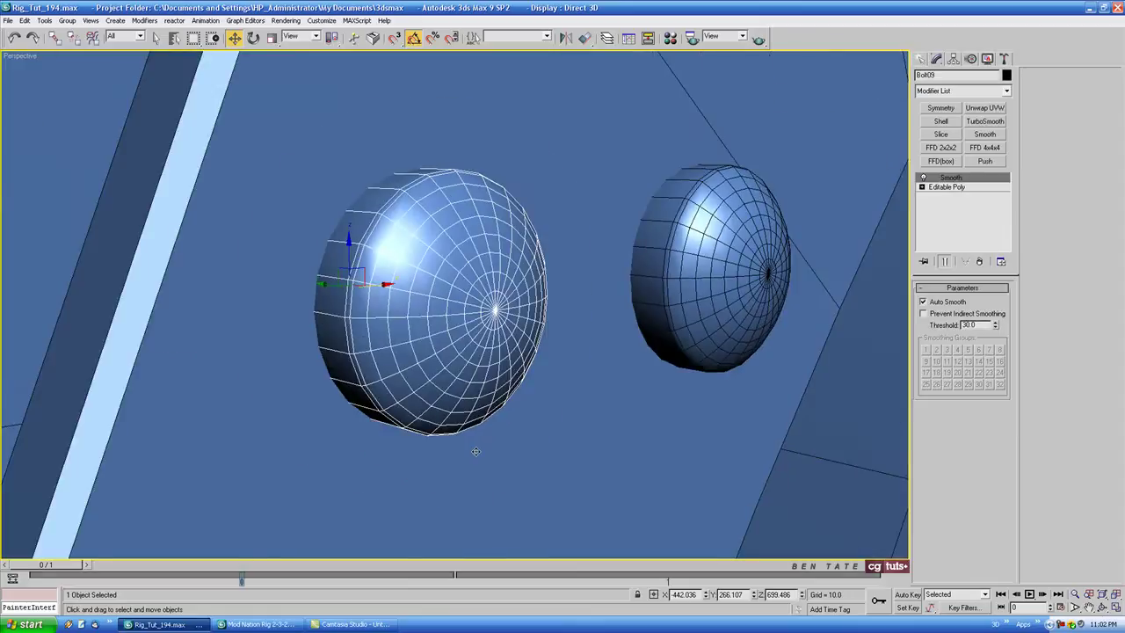
{"action": "scroll", "coordinate": [485, 431], "scroll_direction": "down", "scroll_amount": 5}
{"action": "middle_click_drag", "start_coordinate": [490, 421], "coordinate": [498, 434], "text": "alt"}
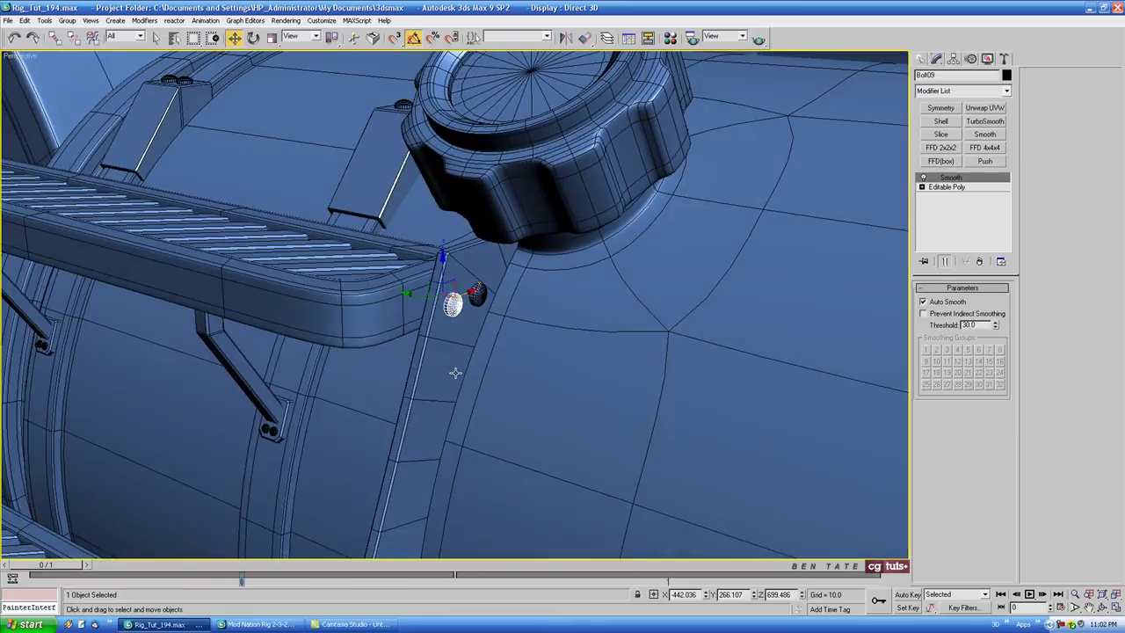
{"action": "left_click_drag", "start_coordinate": [413, 294], "coordinate": [413, 296], "text": "shift"}
{"action": "left_click_drag", "start_coordinate": [679, 354], "coordinate": [680, 355], "text": "shift"}
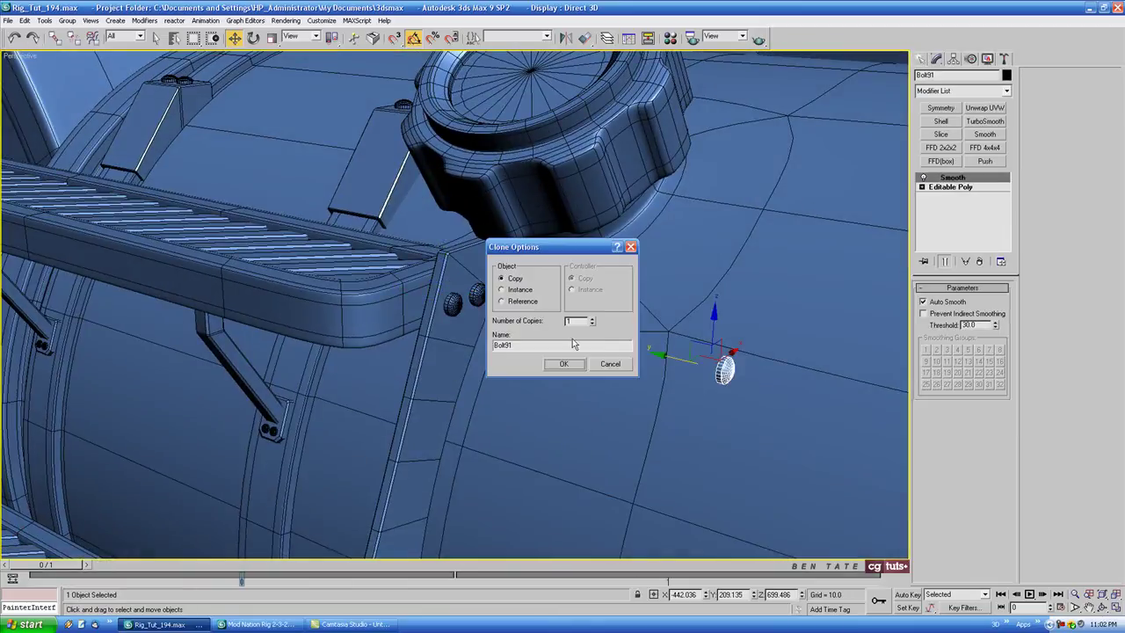
{"action": "left_click", "coordinate": [563, 363]}
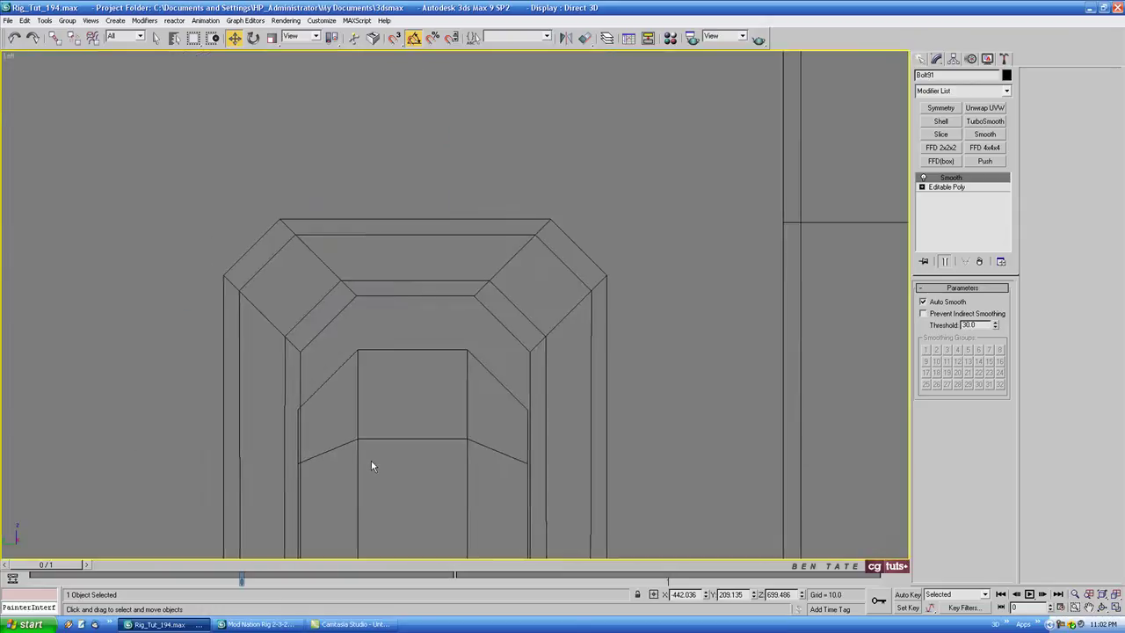
Step: Move the copied bolt in the left view to the rear of the chassis, next to the mud flap
{"action": "scroll", "coordinate": [371, 460], "scroll_direction": "down", "scroll_amount": 10}
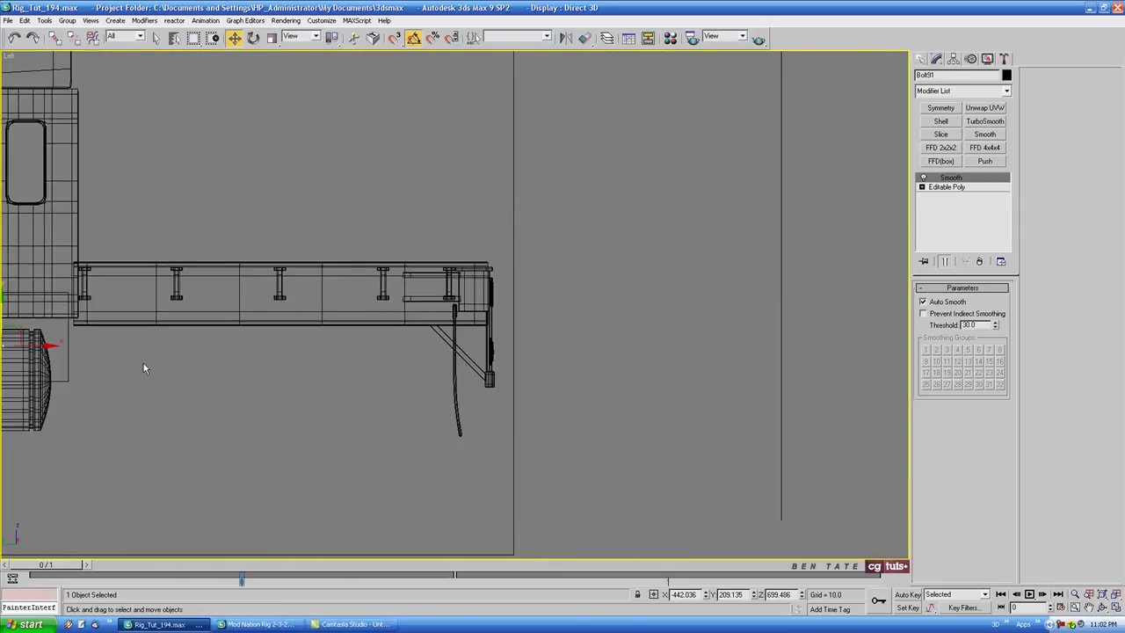
{"action": "middle_click_drag", "start_coordinate": [145, 364], "coordinate": [230, 362]}
{"action": "left_click_drag", "start_coordinate": [121, 340], "coordinate": [562, 318]}
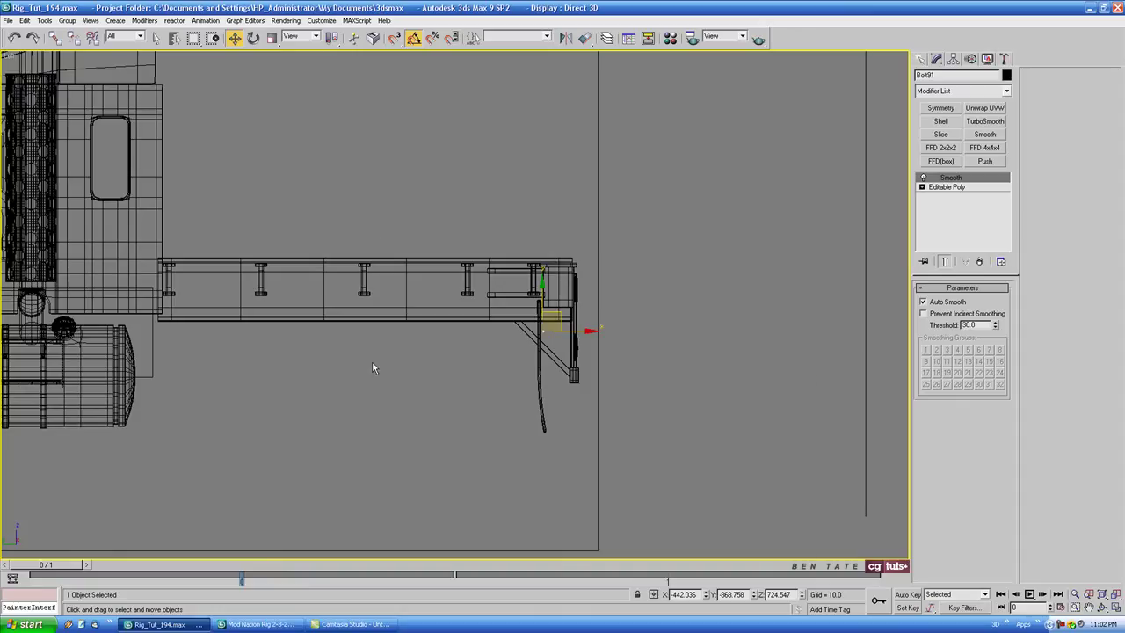
Step: Select all the cab and fuel tank parts in the left view and hide them
{"action": "scroll", "coordinate": [372, 361], "scroll_direction": "down", "scroll_amount": 4}
{"action": "middle_click_drag", "start_coordinate": [358, 375], "coordinate": [543, 407]}
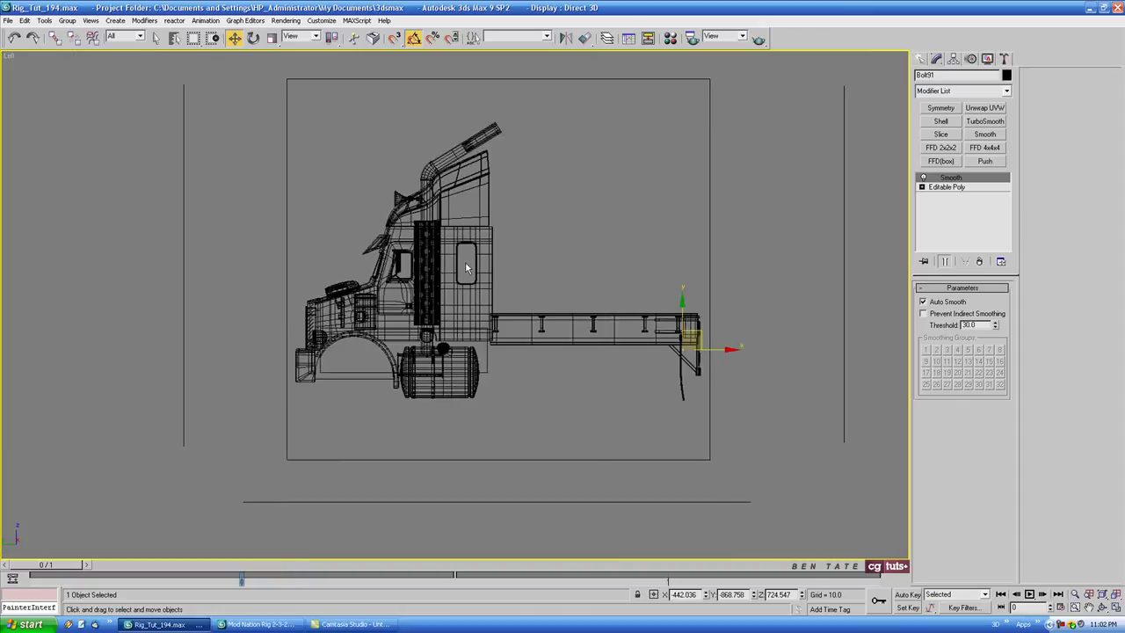
{"action": "middle_click_drag", "start_coordinate": [465, 268], "coordinate": [411, 265]}
{"action": "left_click_drag", "start_coordinate": [208, 115], "coordinate": [428, 468]}
{"action": "right_click", "coordinate": [503, 381]}
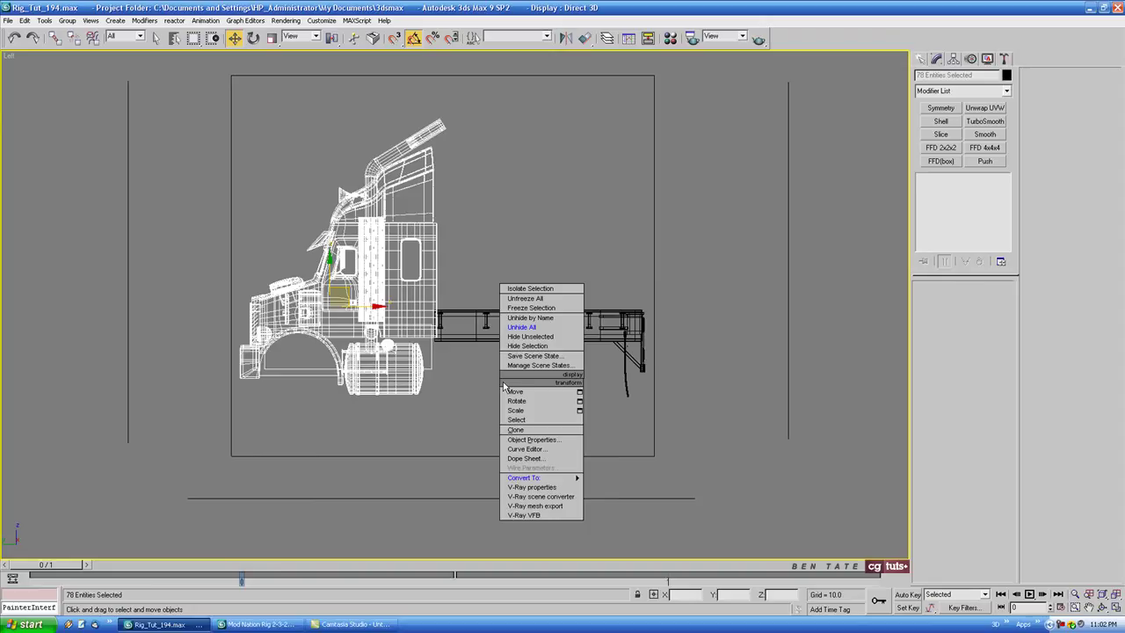
{"action": "left_click", "coordinate": [530, 348]}
Step: Move the bolt in the left view up against the rear wall of the mounting bar, near its lower half
{"action": "middle_click_drag", "start_coordinate": [552, 367], "coordinate": [395, 341]}
{"action": "scroll", "coordinate": [394, 341], "scroll_direction": "up", "scroll_amount": 5}
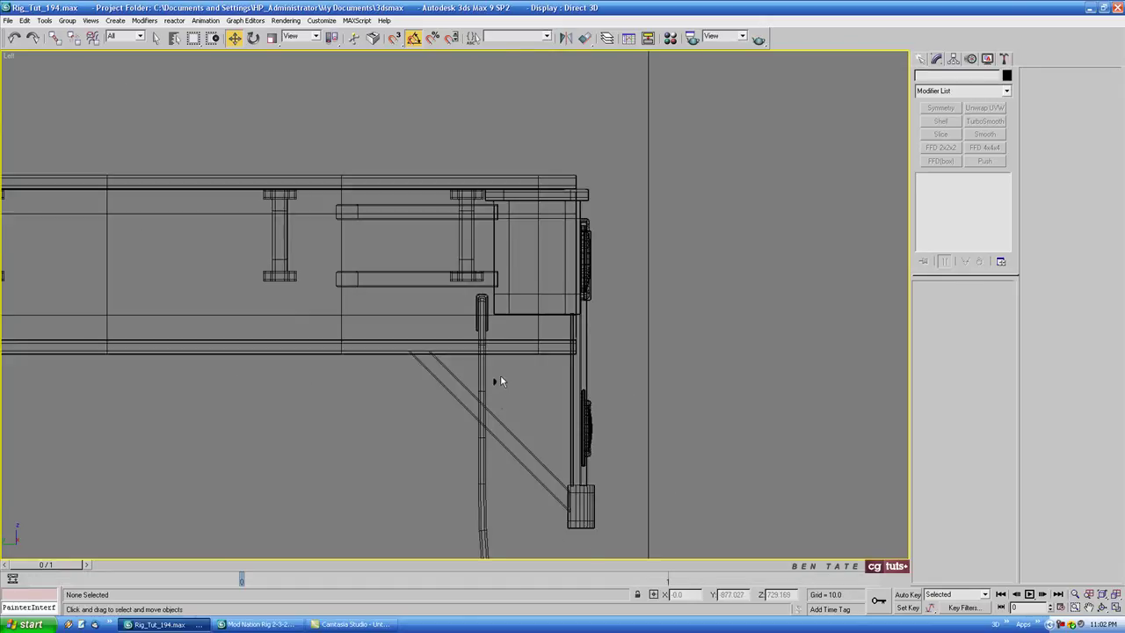
{"action": "left_click", "coordinate": [498, 377]}
{"action": "left_click_drag", "start_coordinate": [498, 360], "coordinate": [498, 298]}
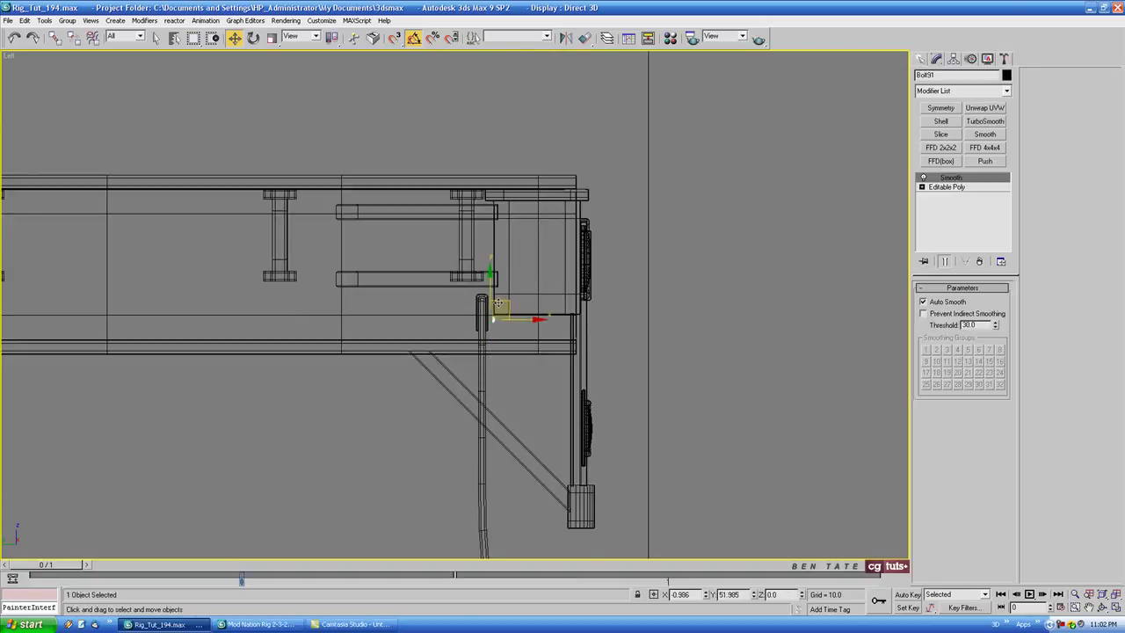
{"action": "scroll", "coordinate": [501, 299], "scroll_direction": "up", "scroll_amount": 5}
{"action": "scroll", "coordinate": [349, 308], "scroll_direction": "up", "scroll_amount": 3}
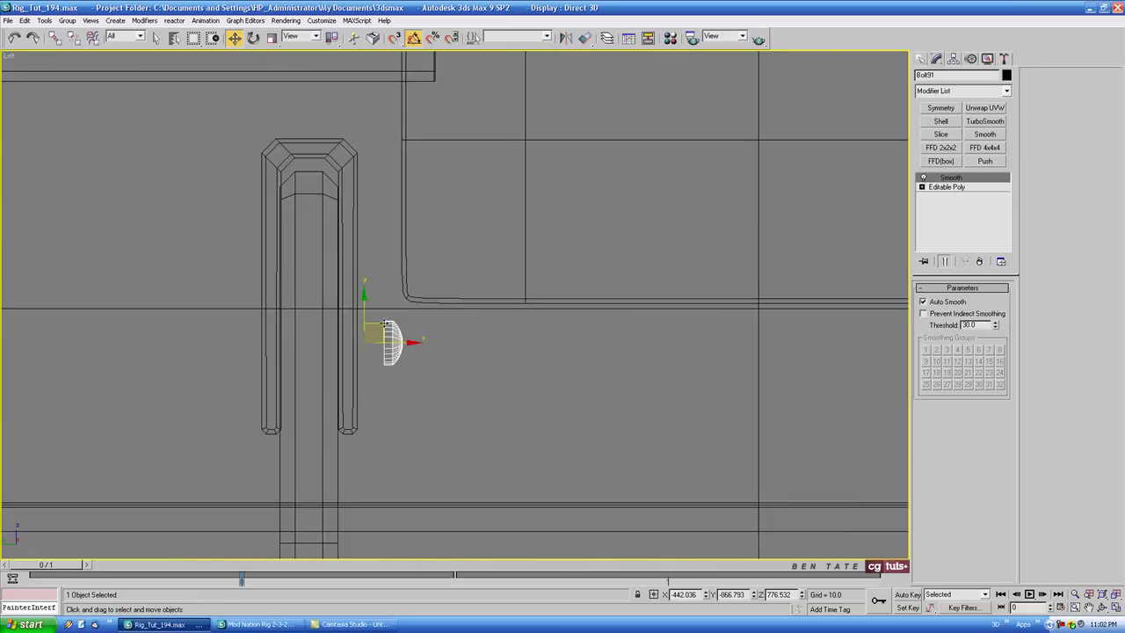
{"action": "left_click_drag", "start_coordinate": [384, 324], "coordinate": [357, 333]}
Step: Advance to frame 1 for see-through geometry and move the bolt in the front view over the blueprint's outermost bar bolt
{"action": "key", "text": "alt+w"}
{"action": "right_click", "coordinate": [609, 271]}
{"action": "key", "text": "alt+w"}
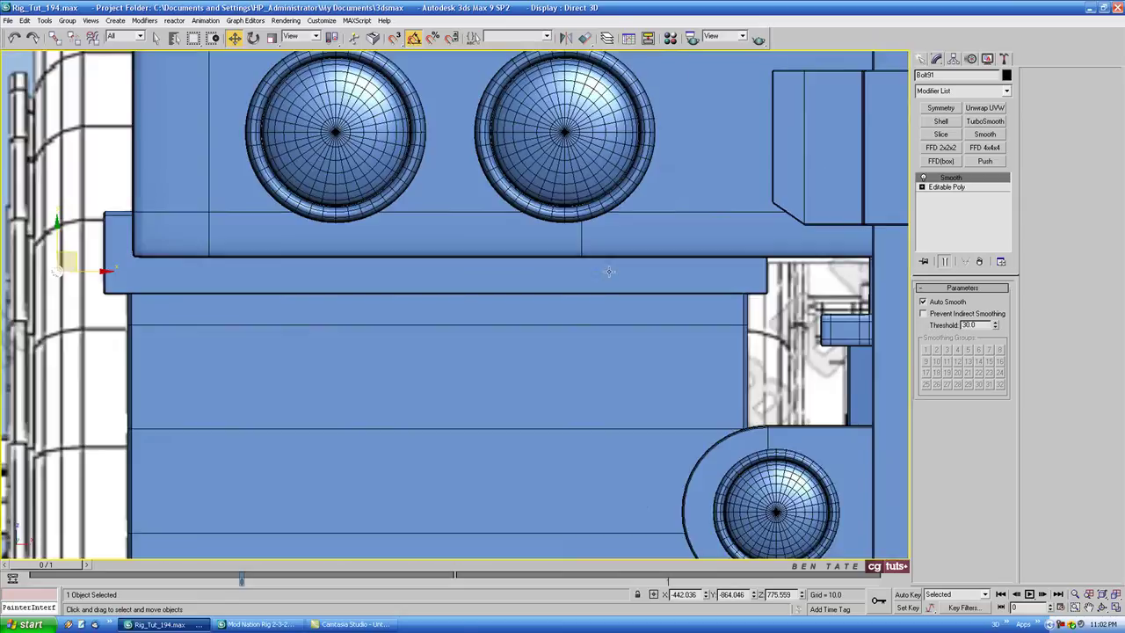
{"action": "middle_click_drag", "start_coordinate": [609, 271], "coordinate": [688, 309]}
{"action": "middle_click_drag", "start_coordinate": [416, 310], "coordinate": [473, 309]}
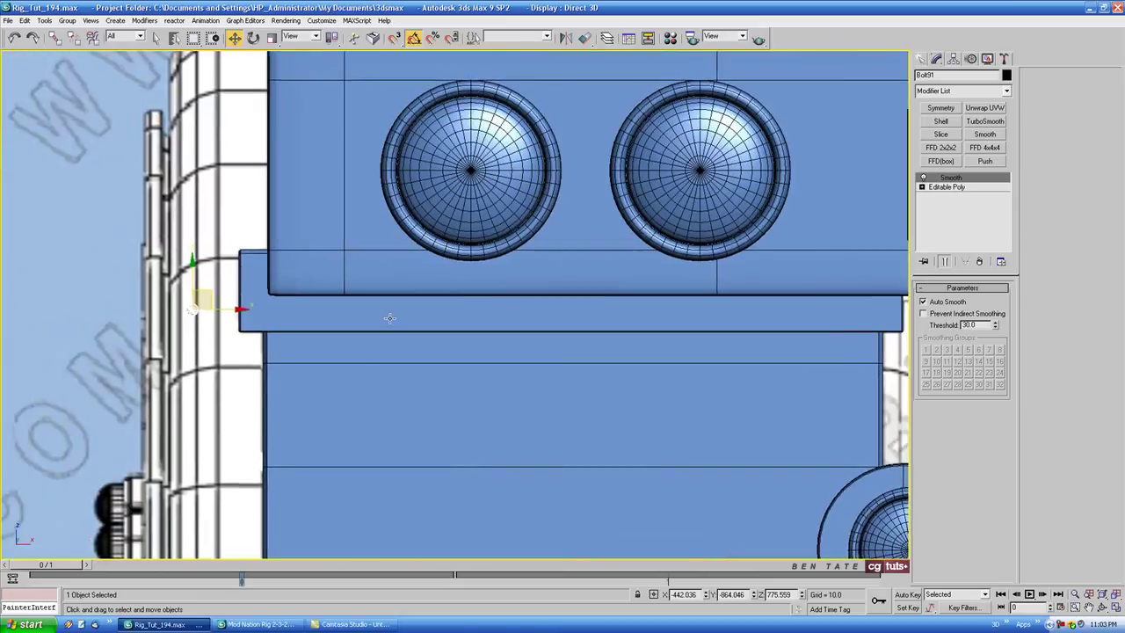
{"action": "key", "text": "period"}
{"action": "left_click_drag", "start_coordinate": [211, 296], "coordinate": [338, 301]}
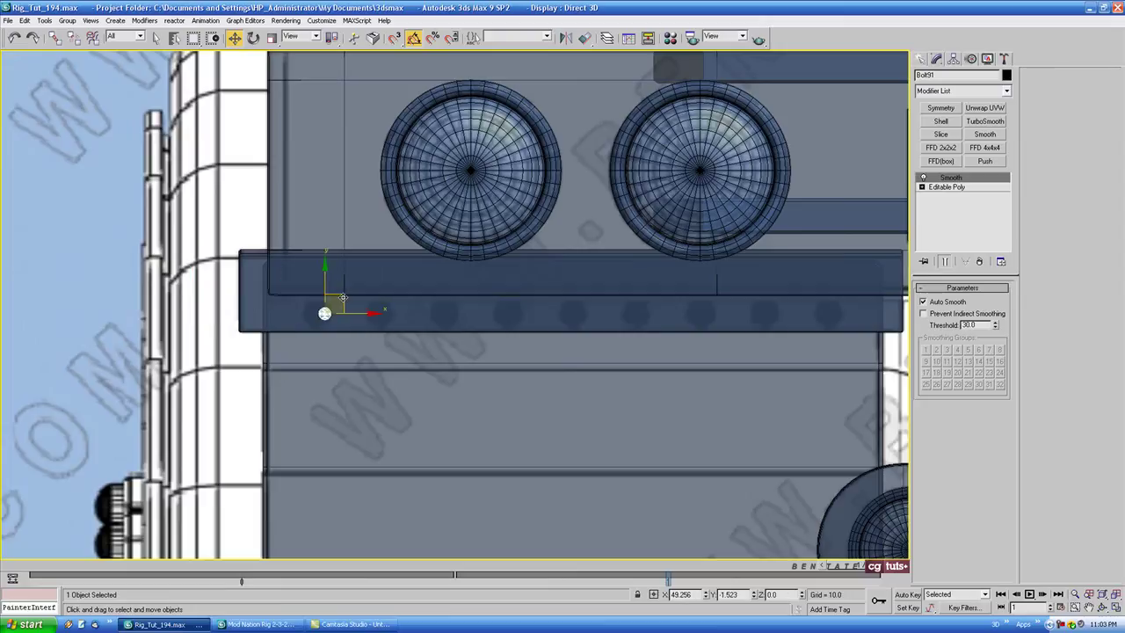
Step: Uniformly enlarge the bolt and align it with the outermost bolt circle on the blueprint
{"action": "scroll", "coordinate": [457, 318], "scroll_direction": "up", "scroll_amount": 3}
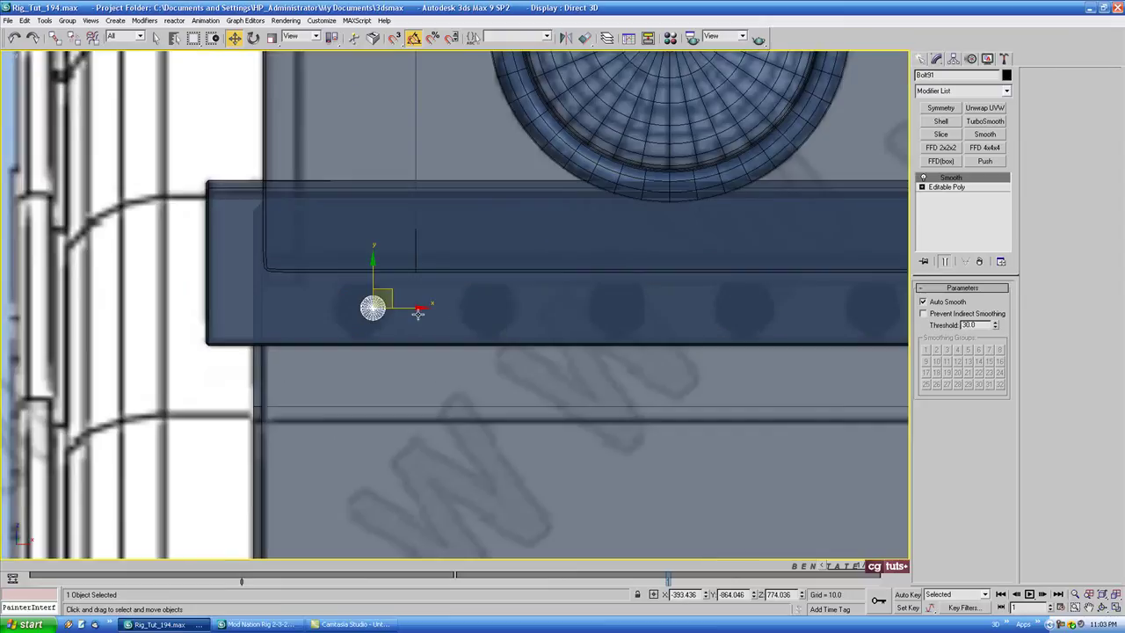
{"action": "left_click_drag", "start_coordinate": [395, 294], "coordinate": [373, 218]}
{"action": "left_click", "coordinate": [271, 39]}
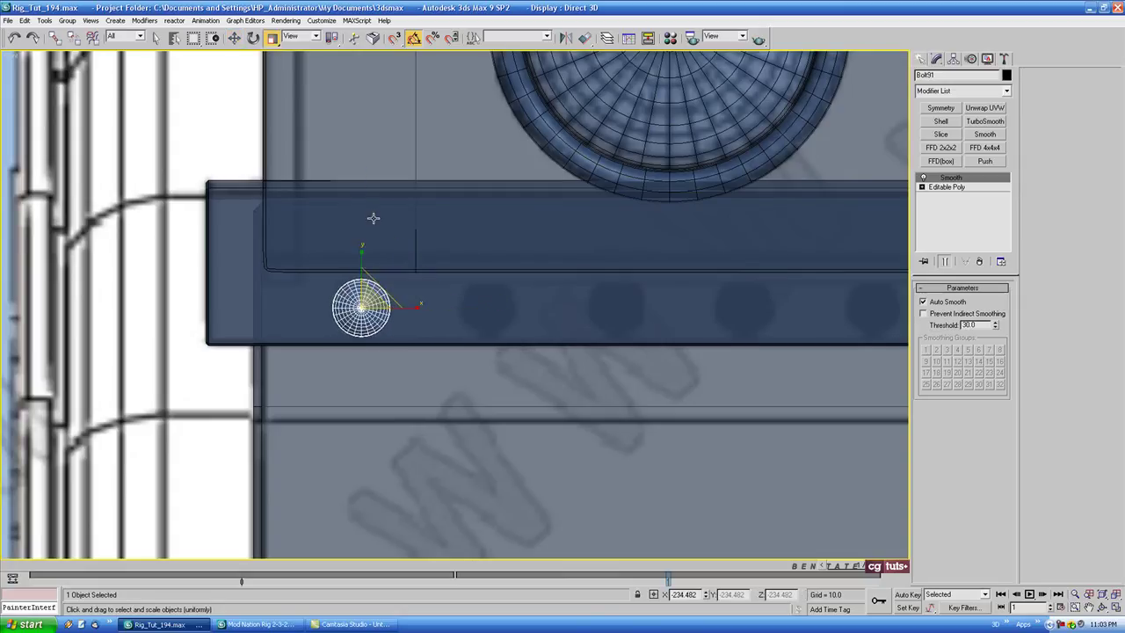
{"action": "left_click", "coordinate": [233, 38]}
{"action": "scroll", "coordinate": [395, 238], "scroll_direction": "up", "scroll_amount": 4}
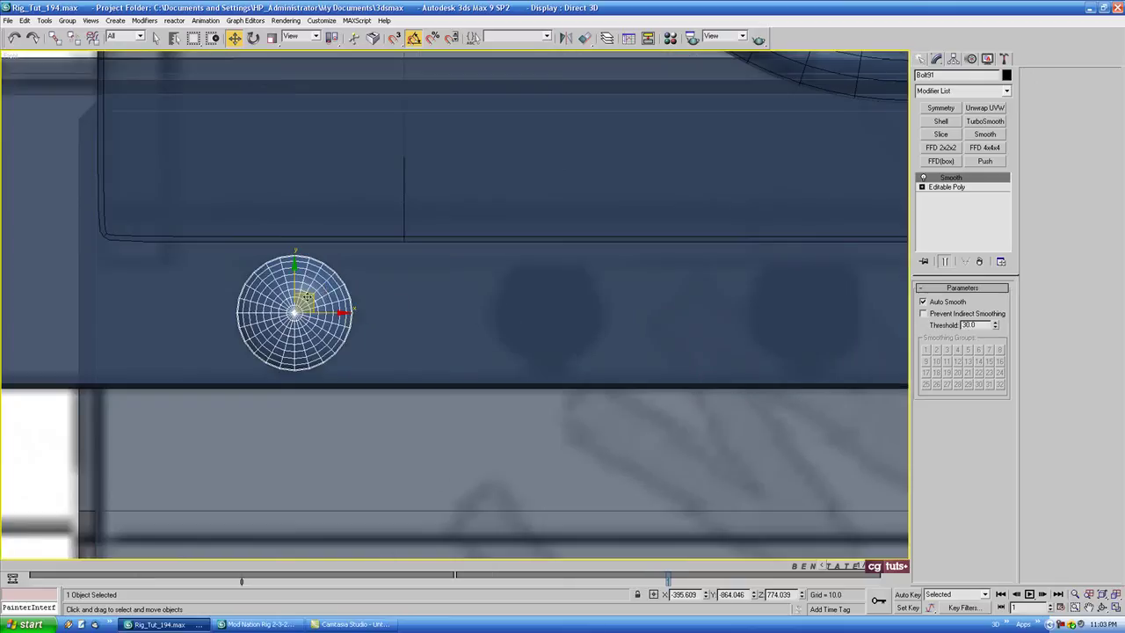
Step: Center the enlarged bolt's pivot on the bolt itself, working in the maximized left view
{"action": "key", "text": "alt+w"}
{"action": "right_click", "coordinate": [363, 381]}
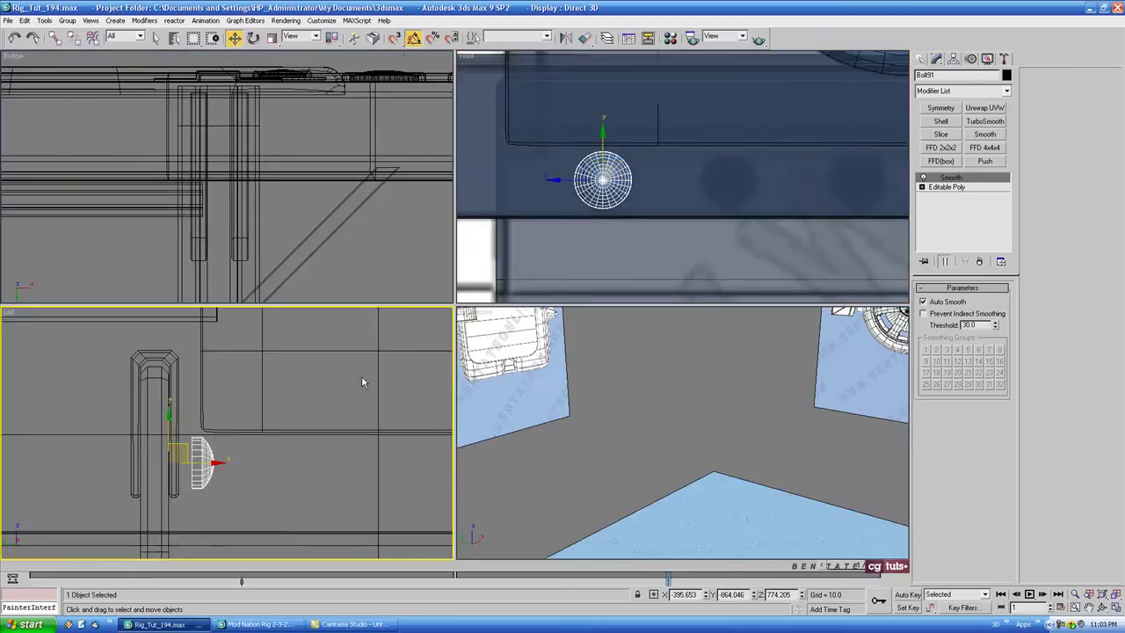
{"action": "key", "text": "alt+w"}
{"action": "middle_click_drag", "start_coordinate": [347, 384], "coordinate": [461, 362]}
{"action": "scroll", "coordinate": [742, 320], "scroll_direction": "up", "scroll_amount": 2}
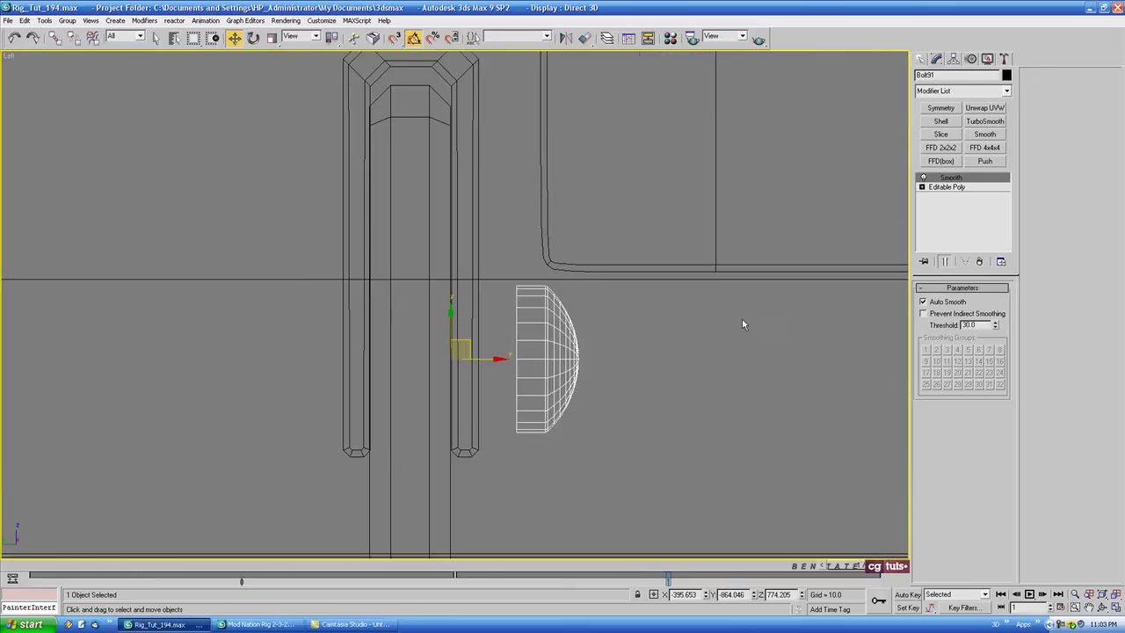
{"action": "left_click", "coordinate": [953, 59]}
{"action": "left_click", "coordinate": [963, 133]}
{"action": "left_click", "coordinate": [961, 194]}
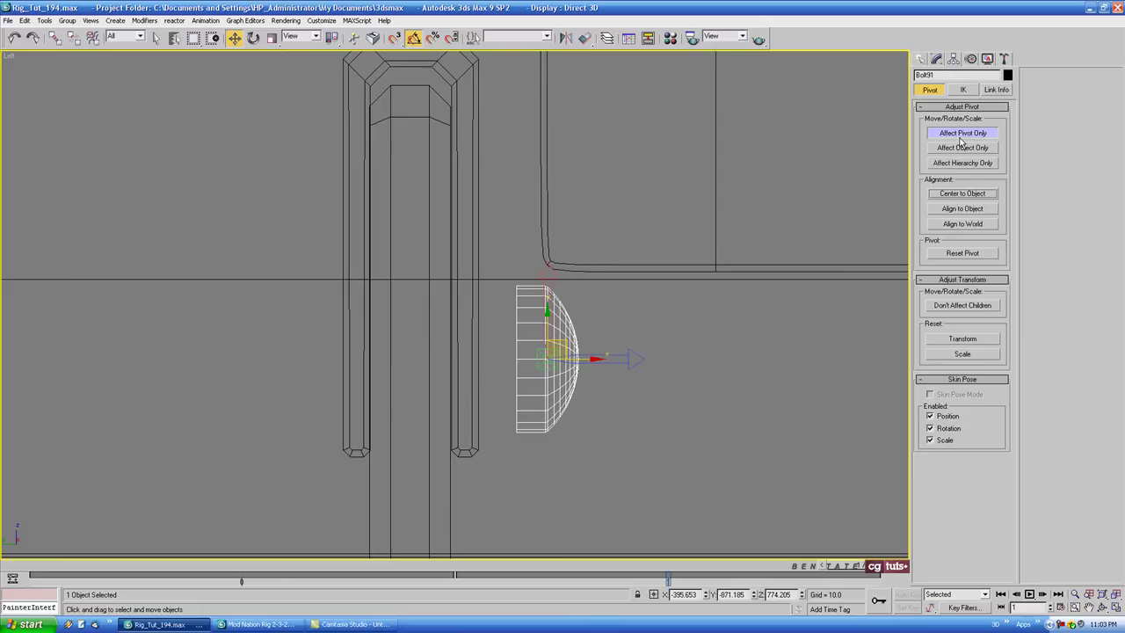
Step: Leave pivot-only editing and move the bolt in the left view horizontally closer to the mounting bar's rear wall
{"action": "left_click", "coordinate": [961, 133]}
{"action": "middle_click_drag", "start_coordinate": [602, 356], "coordinate": [628, 344]}
{"action": "left_click_drag", "start_coordinate": [608, 348], "coordinate": [568, 348]}
Step: Return to frame 0 for solid geometry and examine how the bolt sits on the mounting bar in the maximized perspective view
{"action": "key", "text": "alt+w"}
{"action": "right_click", "coordinate": [694, 425]}
{"action": "key", "text": "alt+w"}
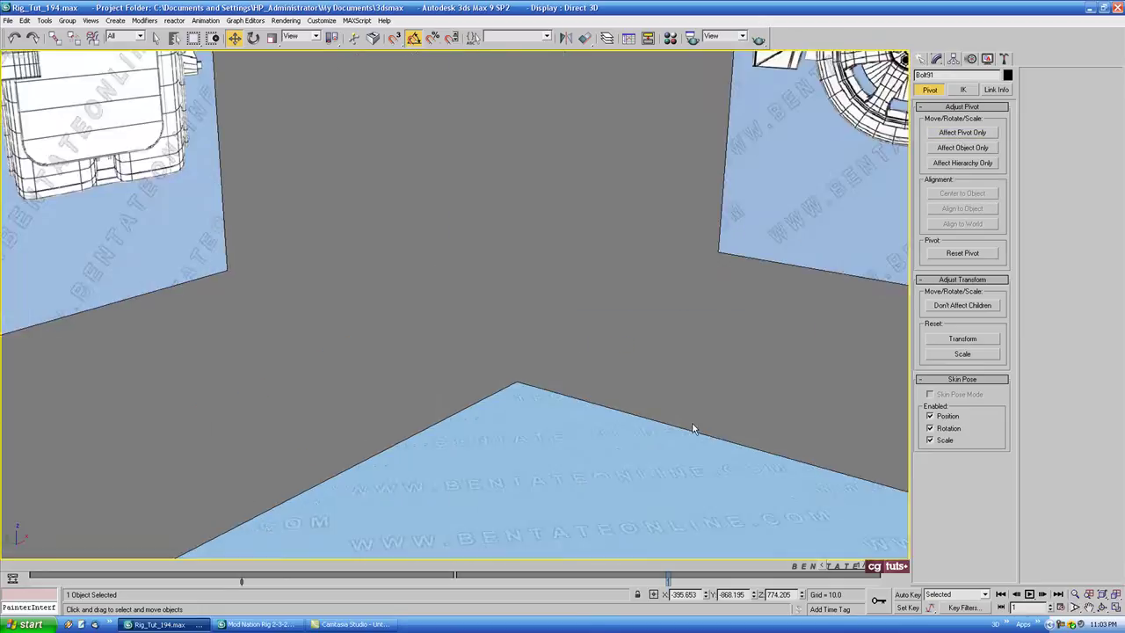
{"action": "key", "text": "z"}
{"action": "key", "text": "comma"}
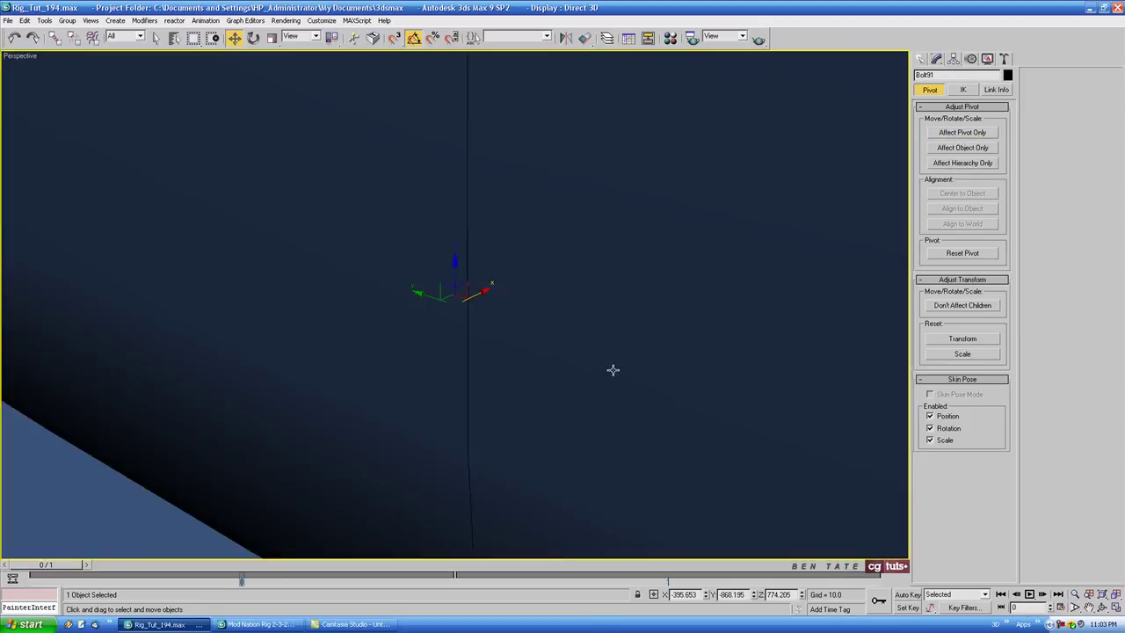
{"action": "scroll", "coordinate": [612, 370], "scroll_direction": "down", "scroll_amount": 10}
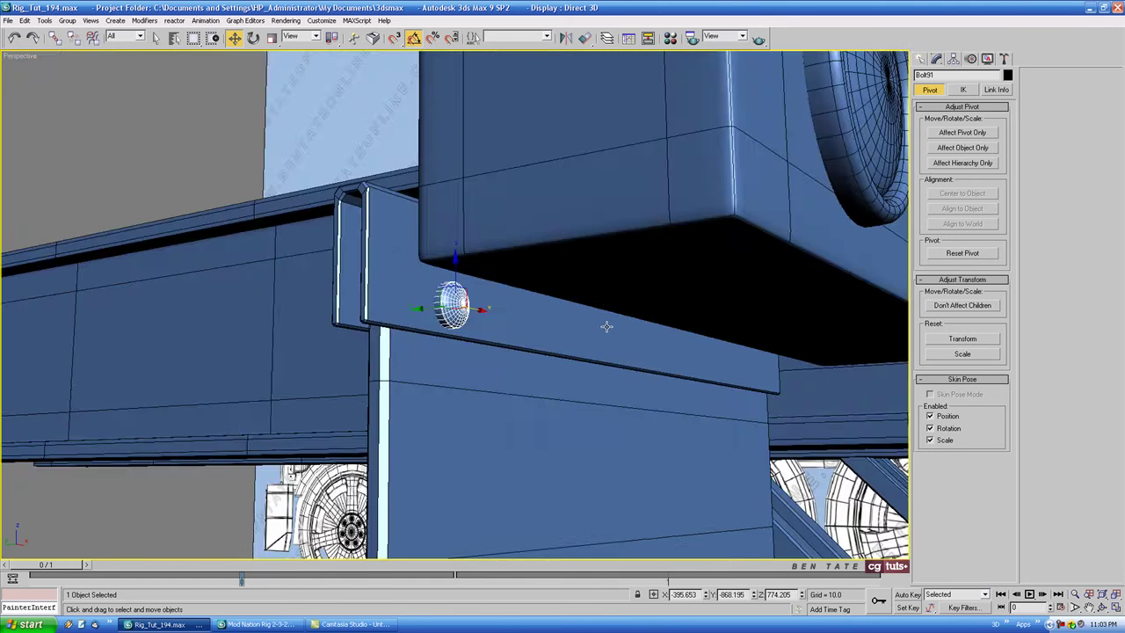
{"action": "mouse_move", "coordinate": [606, 326]}
{"action": "middle_mouse_down", "text": "alt"}
{"action": "mouse_move", "coordinate": [548, 325]}
{"action": "mouse_move", "coordinate": [597, 332]}
{"action": "middle_mouse_up", "text": "alt"}
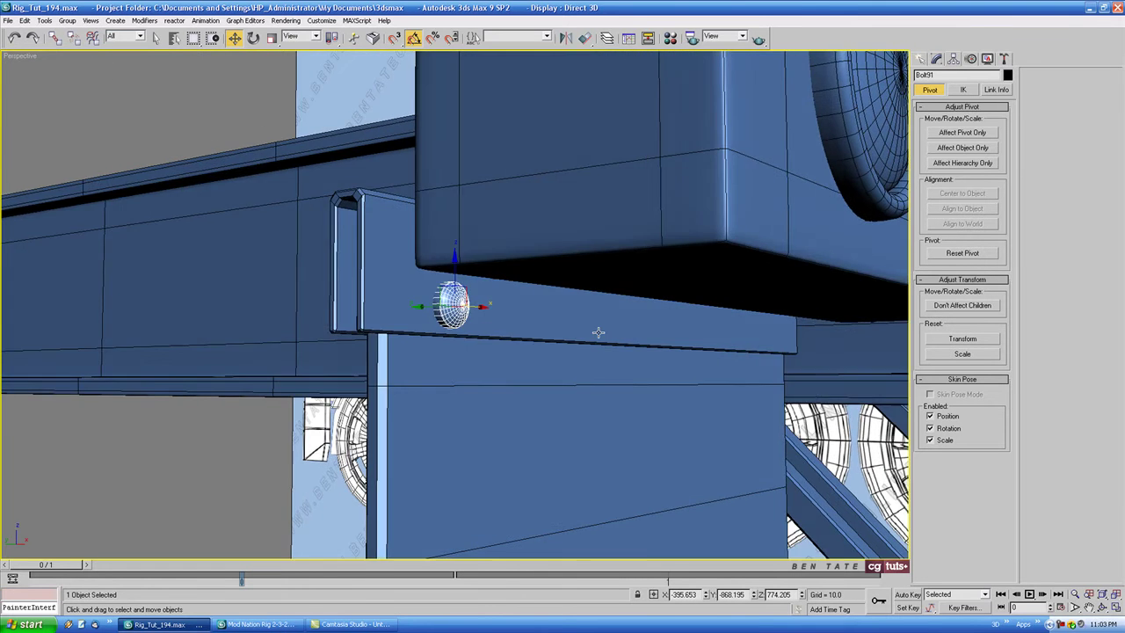
Step: In the maximized front view at frame 1, clone the bolt along X onto the next blueprint bolt circle, making eight evenly spaced copies
{"action": "key", "text": "alt+w"}
{"action": "right_click", "coordinate": [583, 241]}
{"action": "key", "text": "alt+w"}
{"action": "key", "text": "period"}
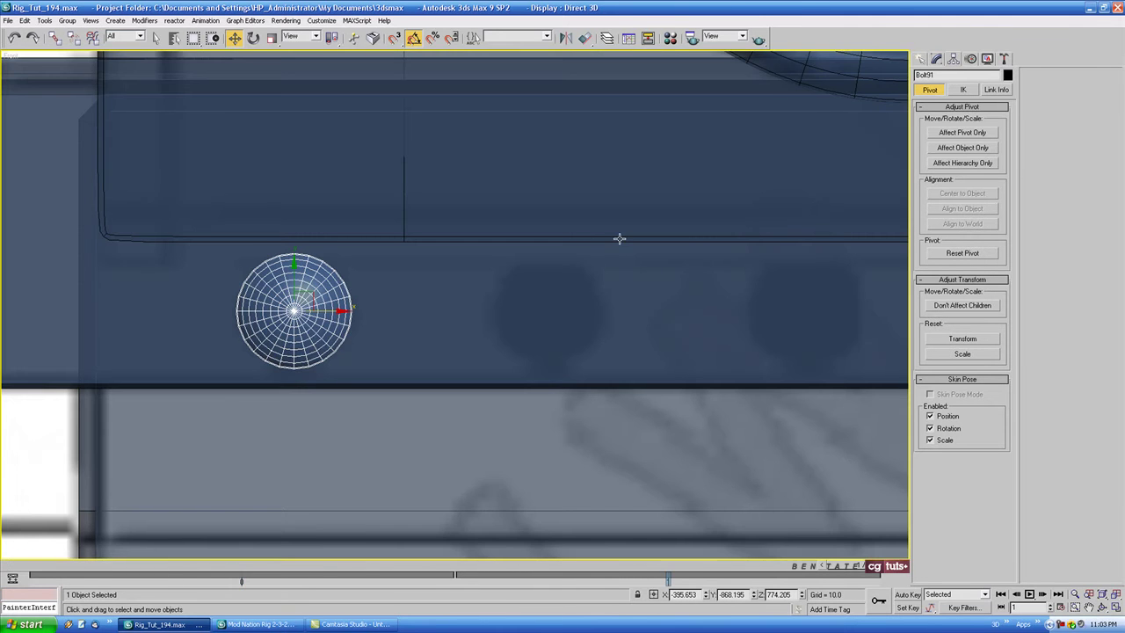
{"action": "scroll", "coordinate": [620, 239], "scroll_direction": "down", "scroll_amount": 5}
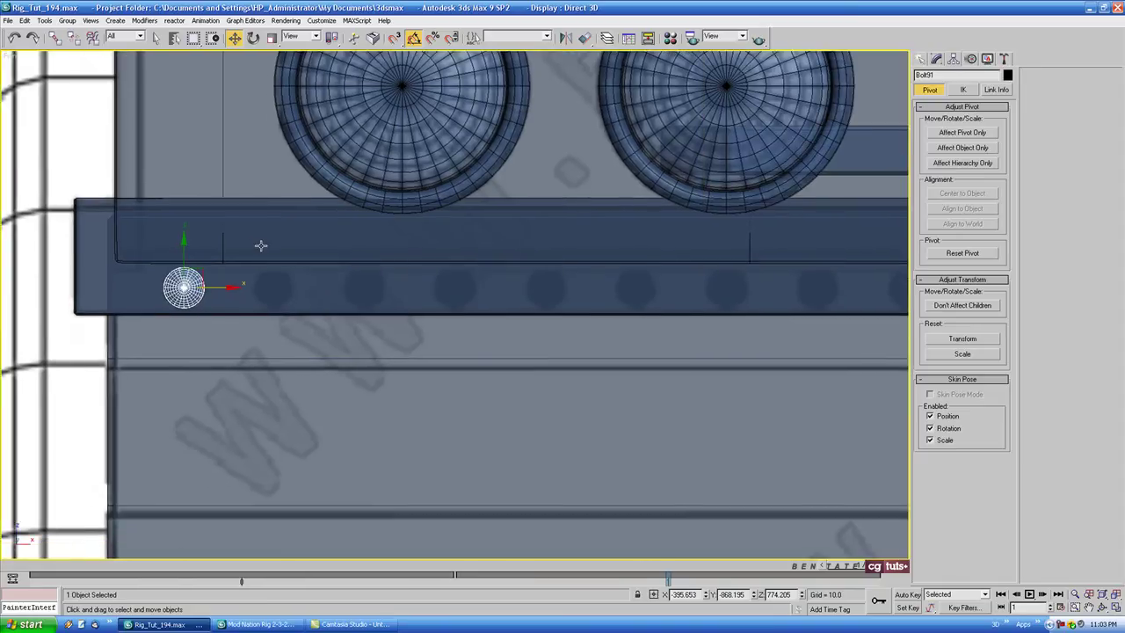
{"action": "middle_click_drag", "start_coordinate": [260, 246], "coordinate": [217, 243]}
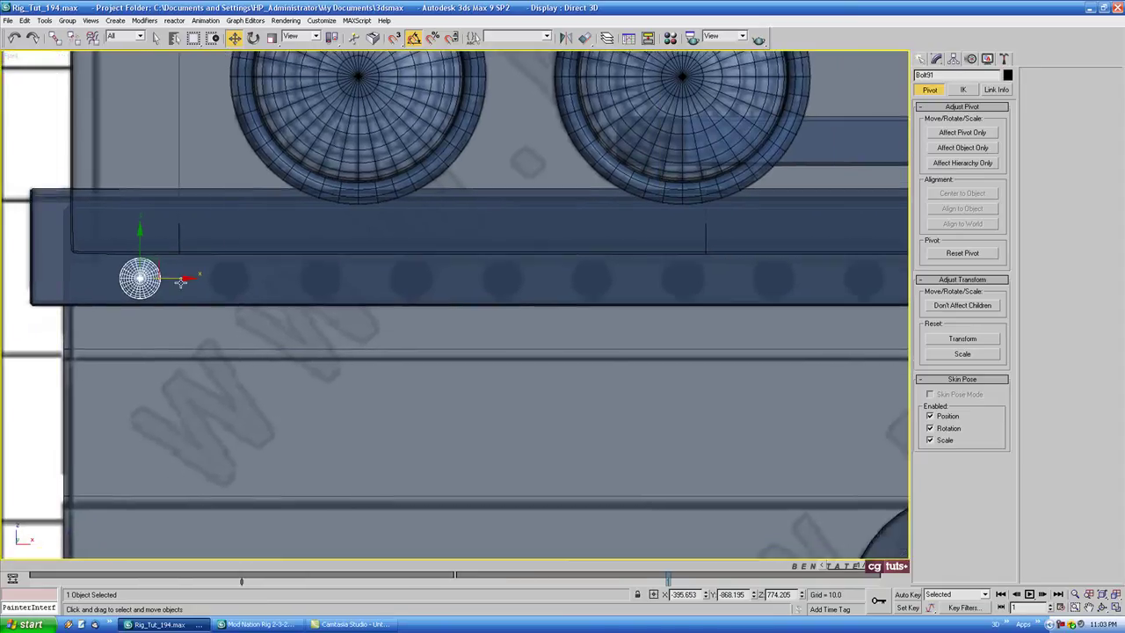
{"action": "mouse_move", "coordinate": [176, 278]}
{"action": "left_mouse_down", "text": "shift"}
{"action": "mouse_move", "coordinate": [277, 278]}
{"action": "mouse_move", "coordinate": [268, 283]}
{"action": "left_mouse_up", "text": "shift"}
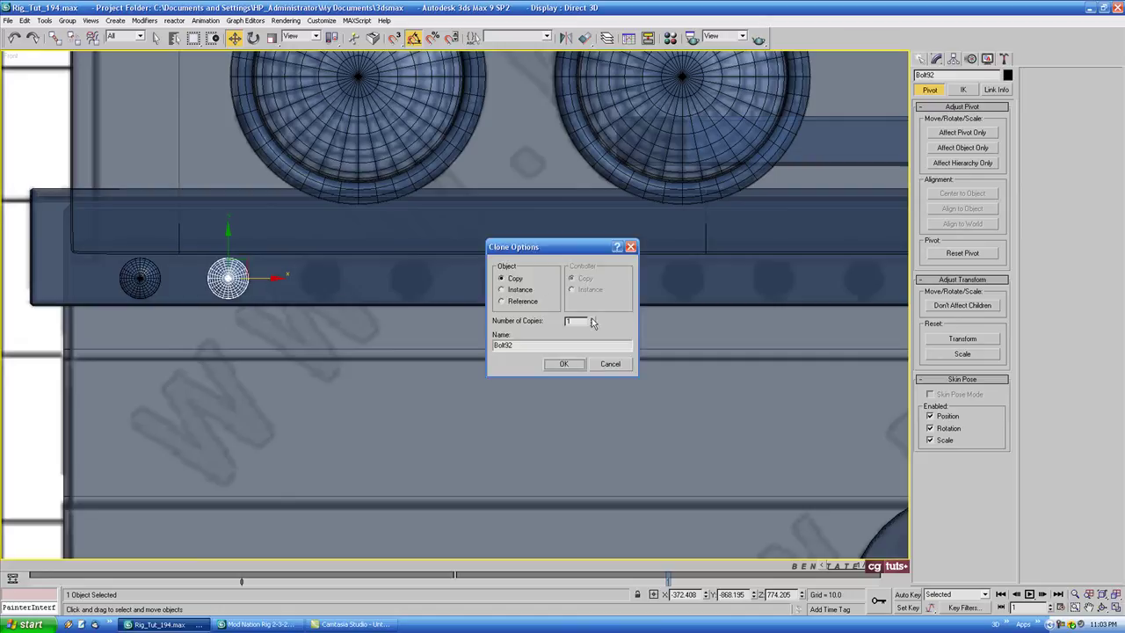
{"action": "left_click", "coordinate": [576, 366]}
Step: Compare the bolt row with the blueprint circles, then clear the selection and examine the row on solid geometry in perspective
{"action": "middle_click_drag", "start_coordinate": [578, 339], "coordinate": [544, 334]}
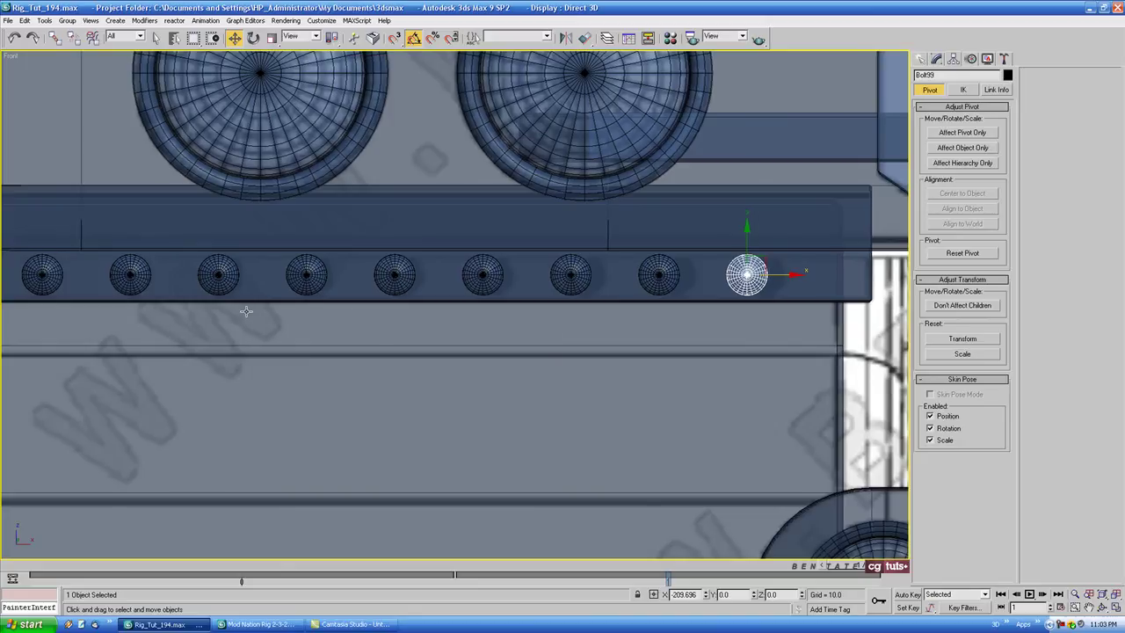
{"action": "middle_click_drag", "start_coordinate": [621, 346], "coordinate": [610, 347]}
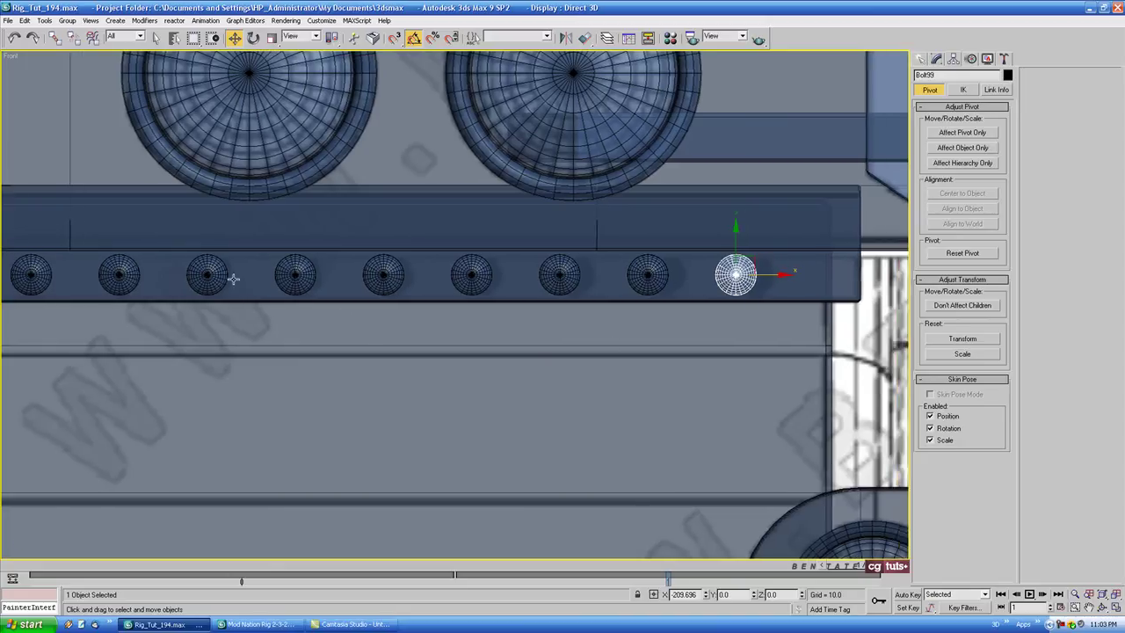
{"action": "middle_click_drag", "start_coordinate": [519, 312], "coordinate": [561, 320]}
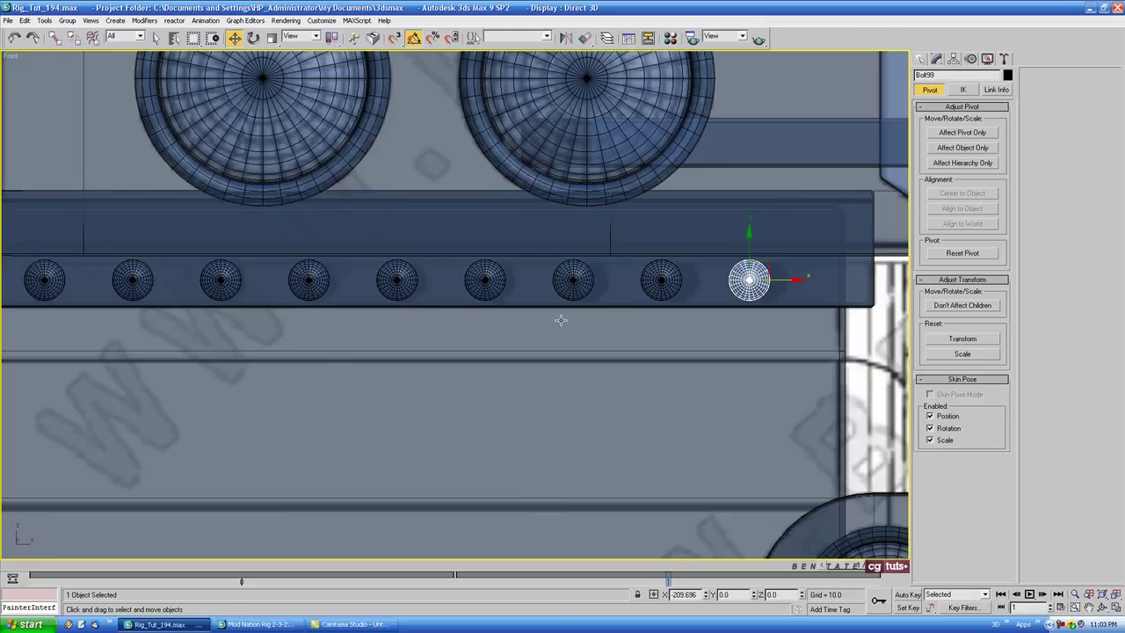
{"action": "key", "text": "p"}
{"action": "middle_click_drag", "start_coordinate": [777, 449], "coordinate": [614, 422], "text": "alt"}
{"action": "left_click", "coordinate": [364, 419]}
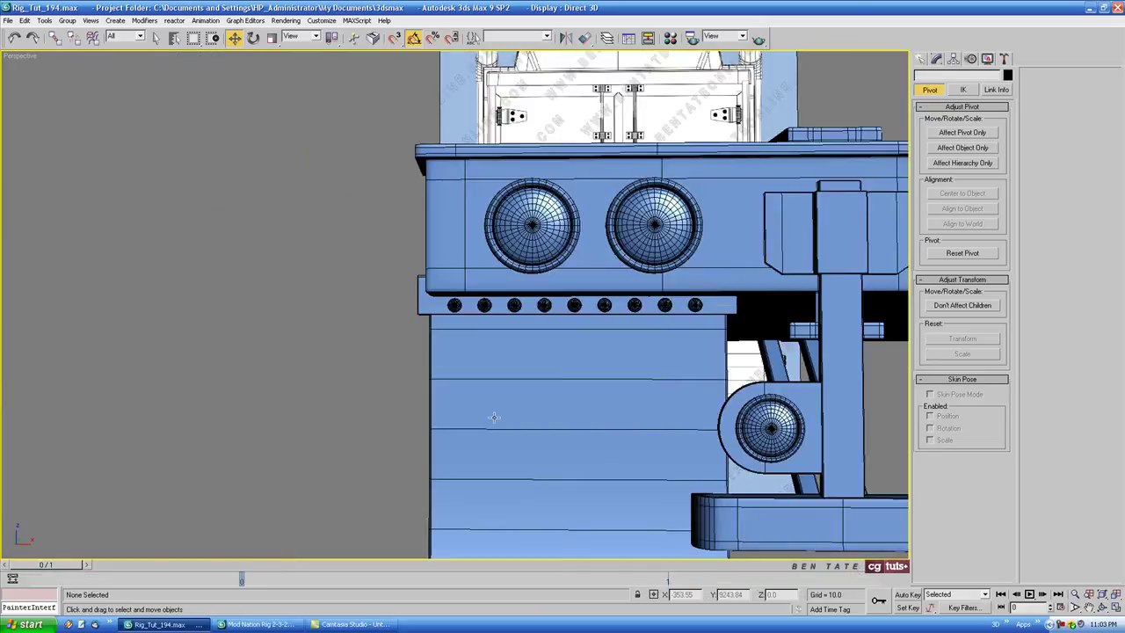
Step: Try to shift the seventh bolt sideways along the bracket in the see-through front view, and undo the move
{"action": "mouse_move", "coordinate": [484, 409]}
{"action": "middle_mouse_down", "text": "alt"}
{"action": "mouse_move", "coordinate": [475, 409]}
{"action": "mouse_move", "coordinate": [496, 410]}
{"action": "middle_mouse_up", "text": "alt"}
{"action": "key", "text": "alt+w"}
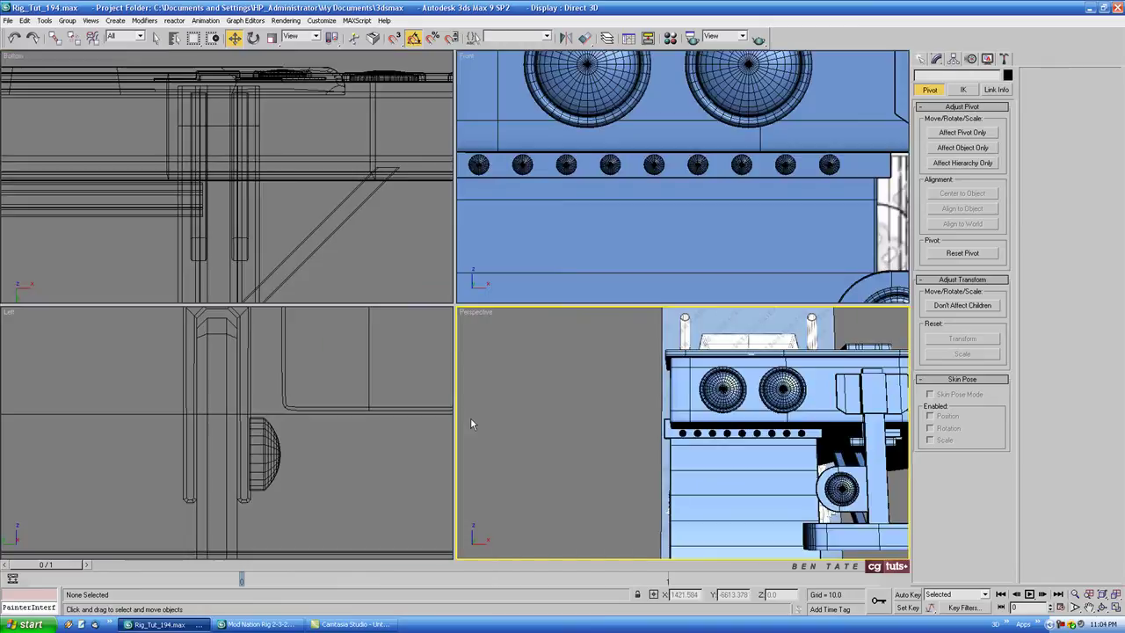
{"action": "right_click", "coordinate": [606, 280]}
{"action": "key", "text": "alt+w"}
{"action": "key", "text": "period"}
{"action": "middle_click_drag", "start_coordinate": [620, 241], "coordinate": [650, 258]}
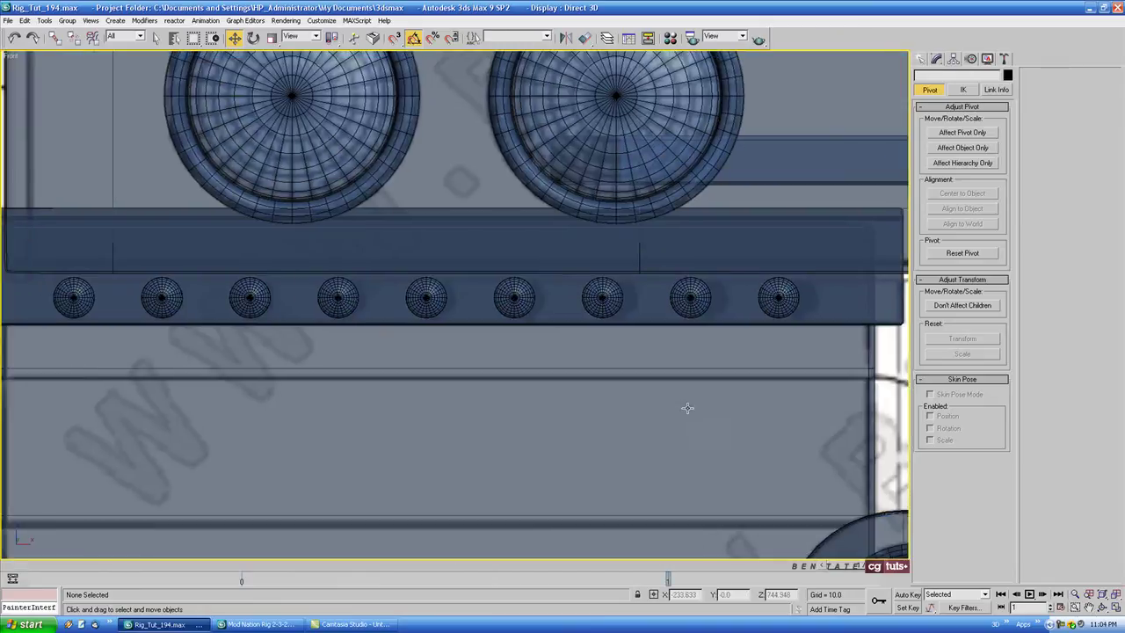
{"action": "left_click", "coordinate": [601, 310]}
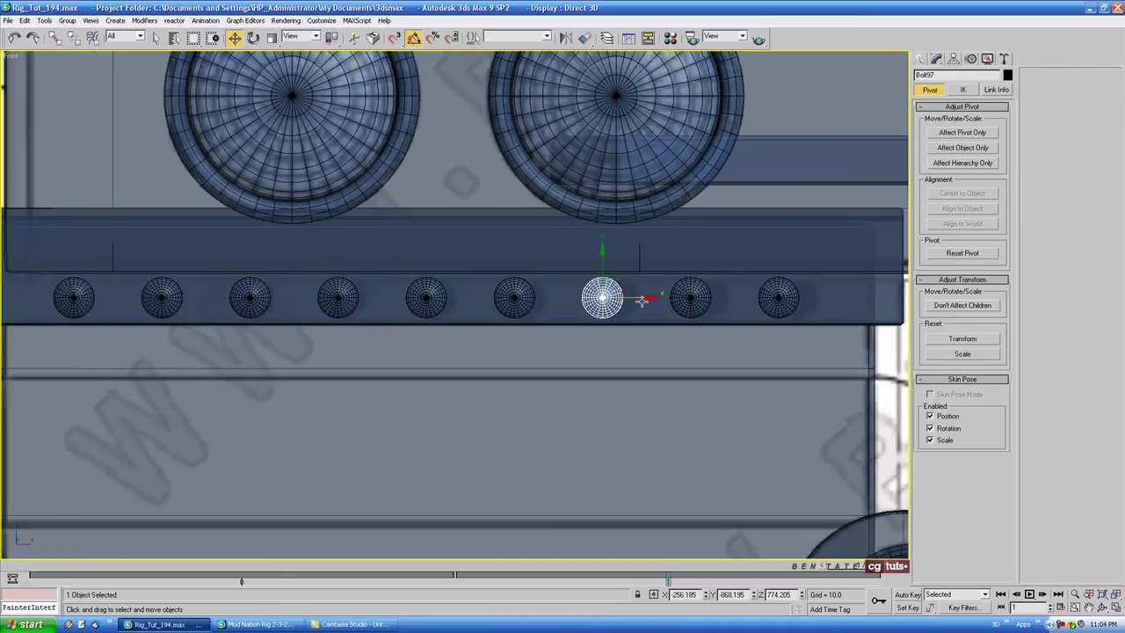
{"action": "left_click_drag", "start_coordinate": [642, 300], "coordinate": [653, 299]}
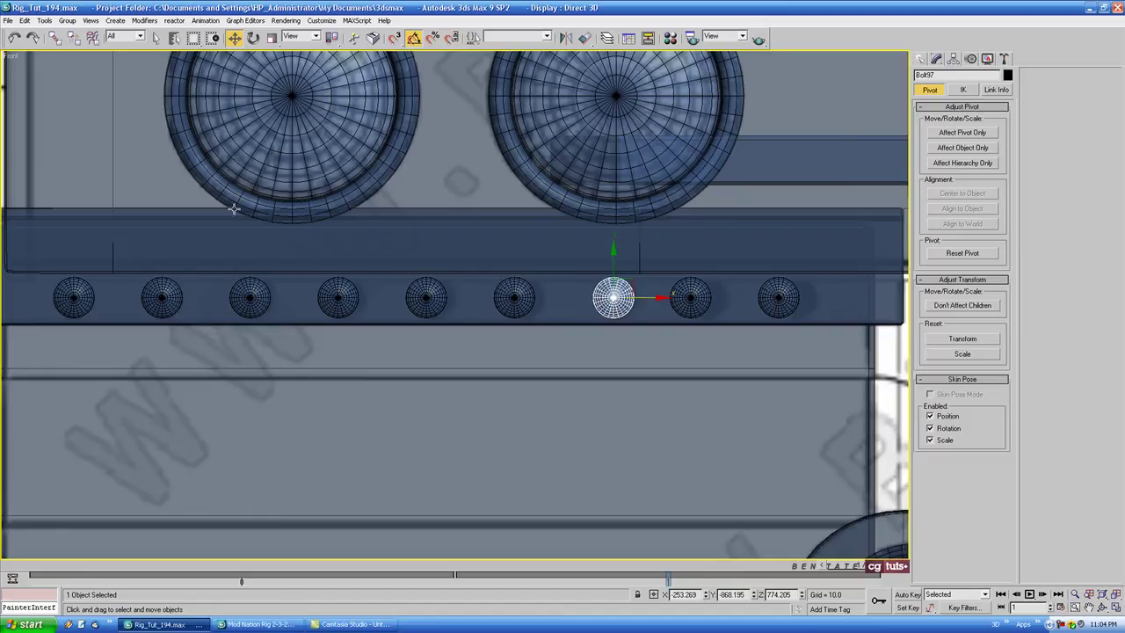
{"action": "key", "text": "ctrl+z"}
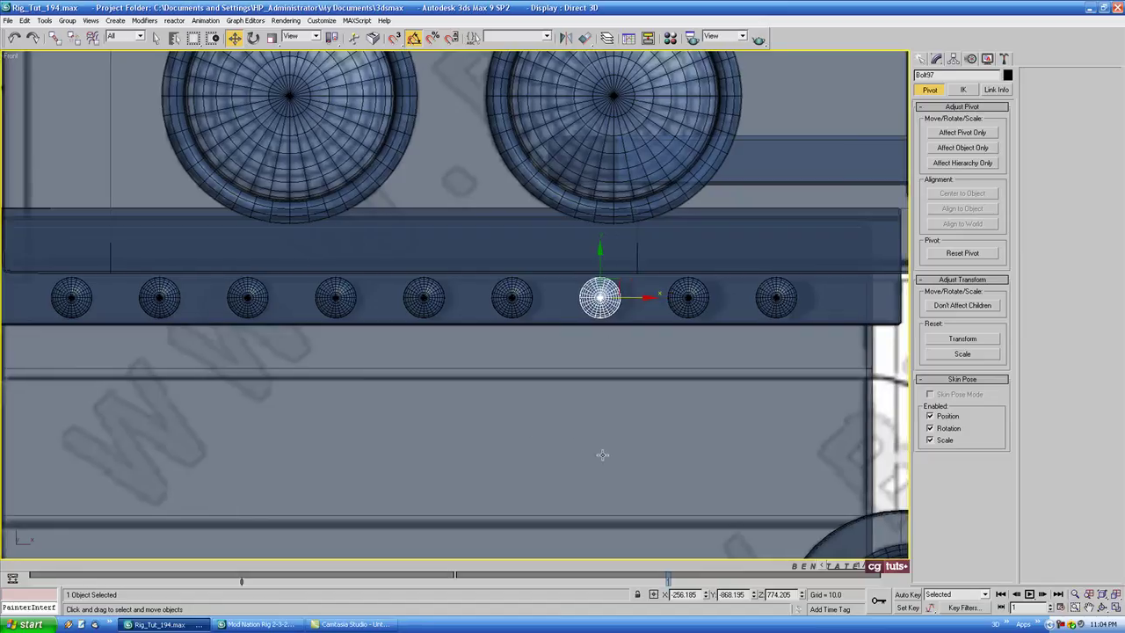
Step: Select all nine bolts on the bracket from the left view and raise them slightly along the Z axis
{"action": "key", "text": "alt+w"}
{"action": "right_click", "coordinate": [690, 467]}
{"action": "key", "text": "alt+w"}
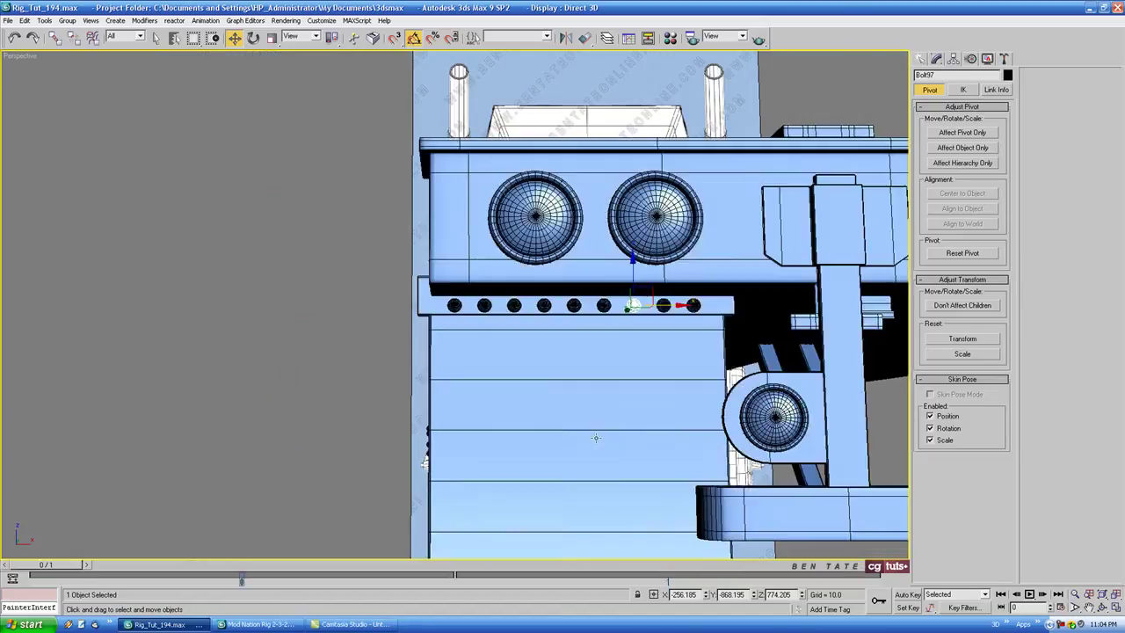
{"action": "middle_click_drag", "start_coordinate": [573, 389], "coordinate": [611, 417], "text": "alt"}
{"action": "key", "text": "l"}
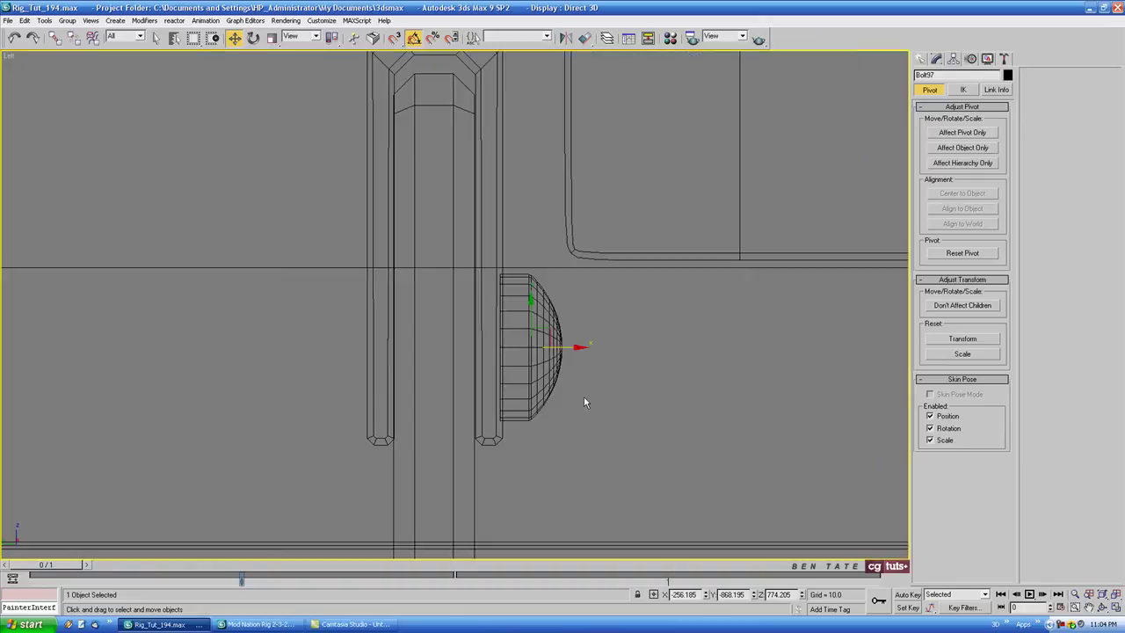
{"action": "left_click_drag", "start_coordinate": [616, 356], "coordinate": [551, 392]}
{"action": "key", "text": "alt+w"}
{"action": "right_click", "coordinate": [599, 333]}
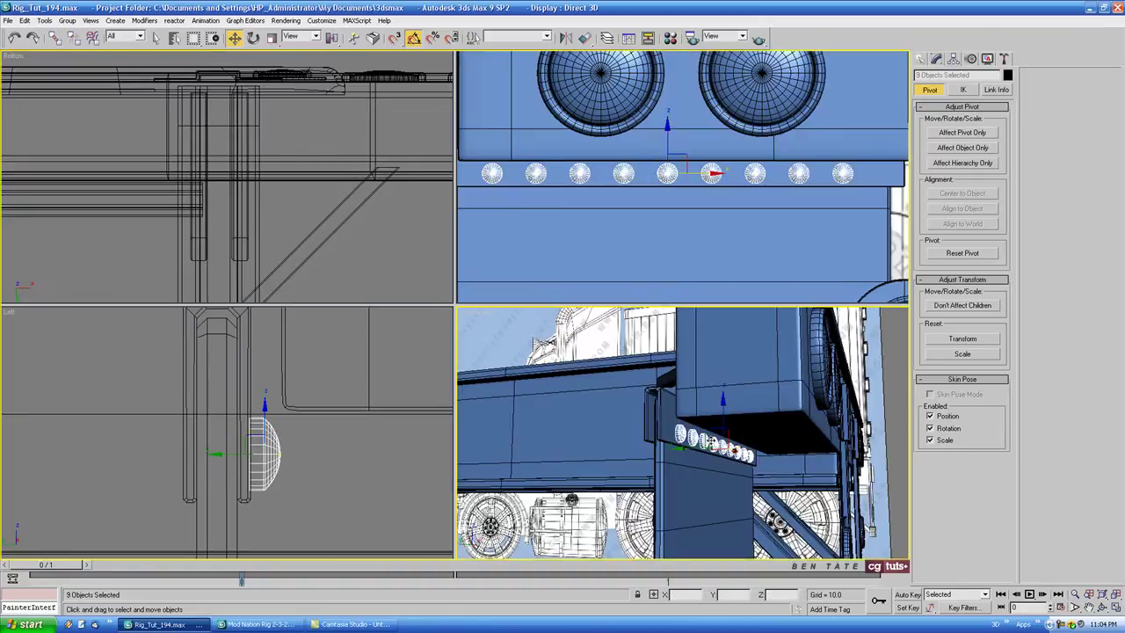
{"action": "key", "text": "alt+w"}
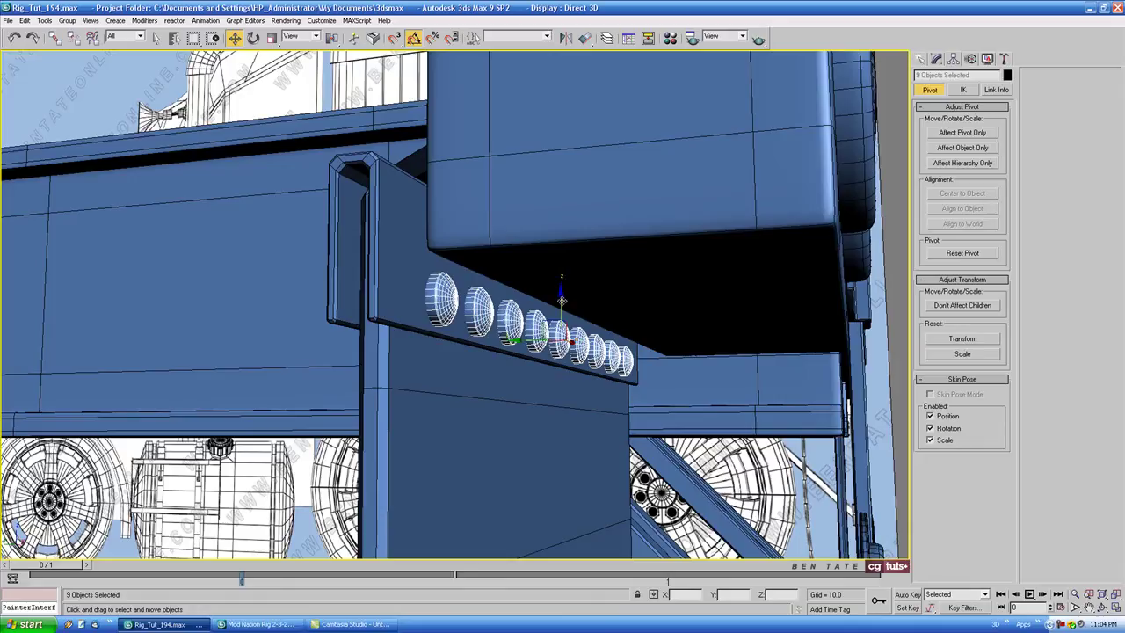
{"action": "left_click_drag", "start_coordinate": [562, 300], "coordinate": [562, 295]}
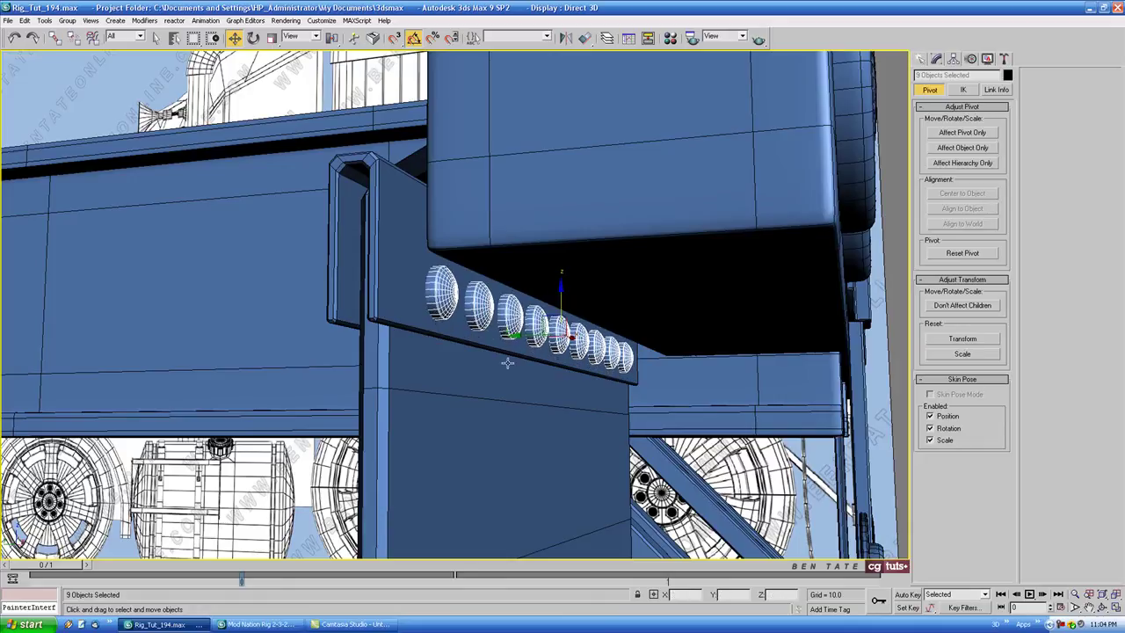
Step: Lower the nine bolts slightly so they sit evenly on the exposed part of the bracket
{"action": "middle_click_drag", "start_coordinate": [507, 363], "coordinate": [473, 351], "text": "alt"}
{"action": "scroll", "coordinate": [472, 350], "scroll_direction": "up", "scroll_amount": 2}
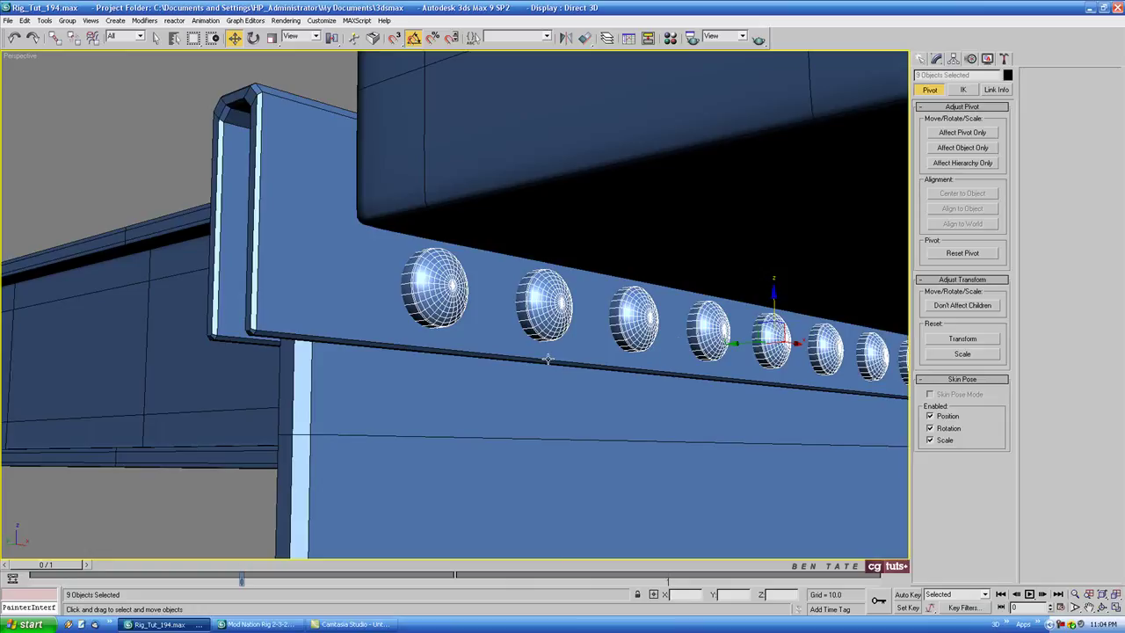
{"action": "middle_click_drag", "start_coordinate": [679, 343], "coordinate": [591, 363]}
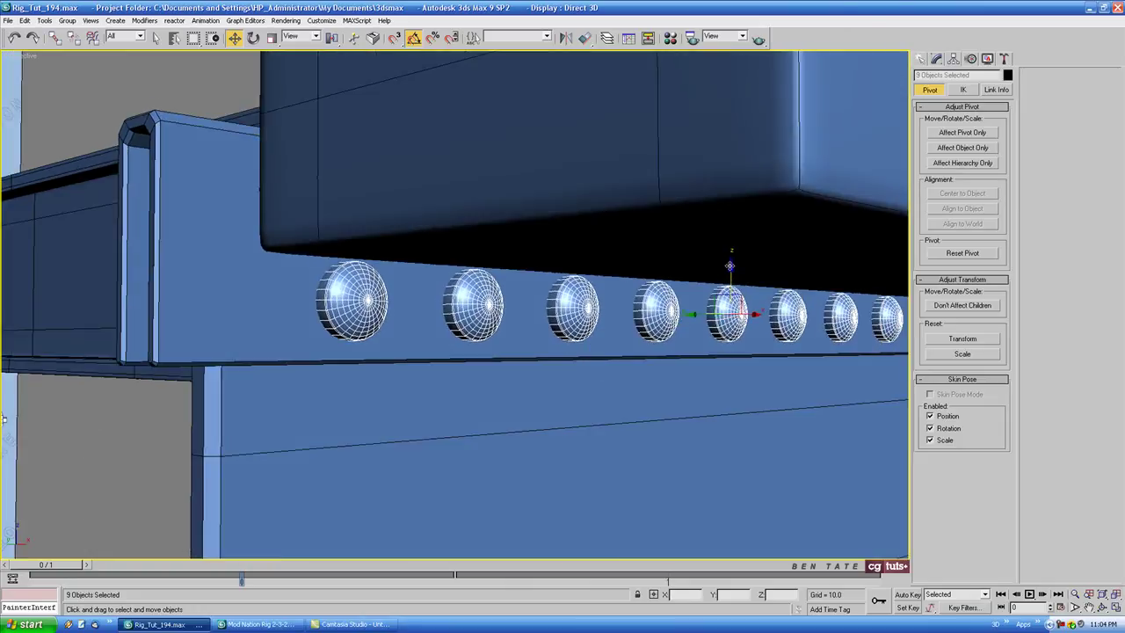
{"action": "left_click_drag", "start_coordinate": [729, 266], "coordinate": [727, 276]}
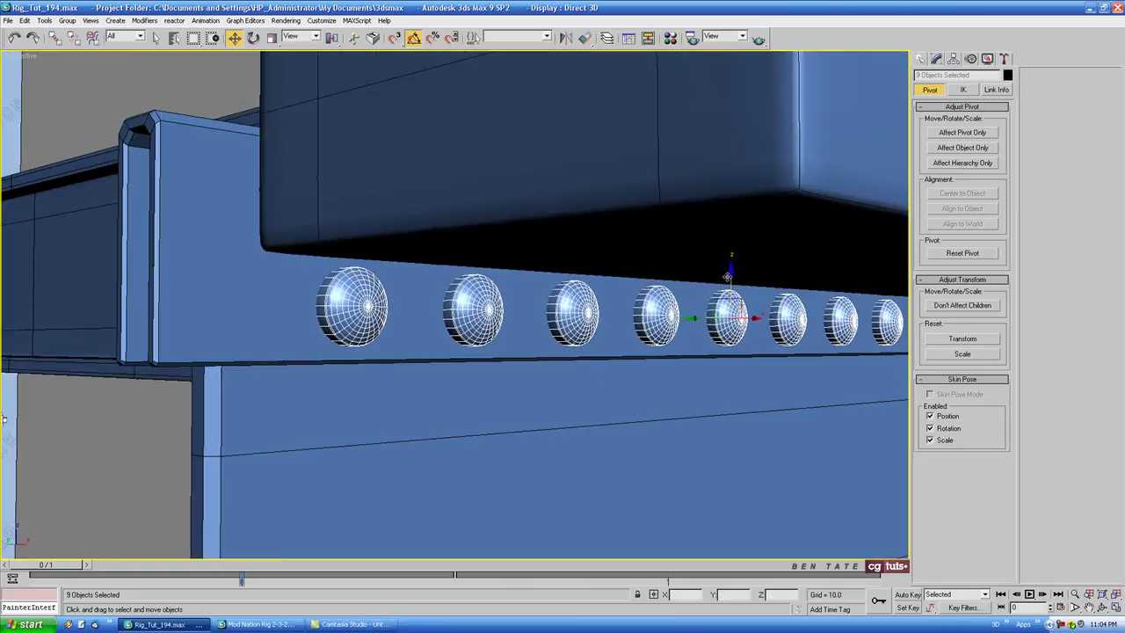
{"action": "scroll", "coordinate": [675, 344], "scroll_direction": "down", "scroll_amount": 2}
{"action": "mouse_move", "coordinate": [675, 344]}
{"action": "middle_mouse_down"}
{"action": "mouse_move", "coordinate": [593, 340]}
{"action": "mouse_move", "coordinate": [662, 339]}
{"action": "middle_mouse_up"}
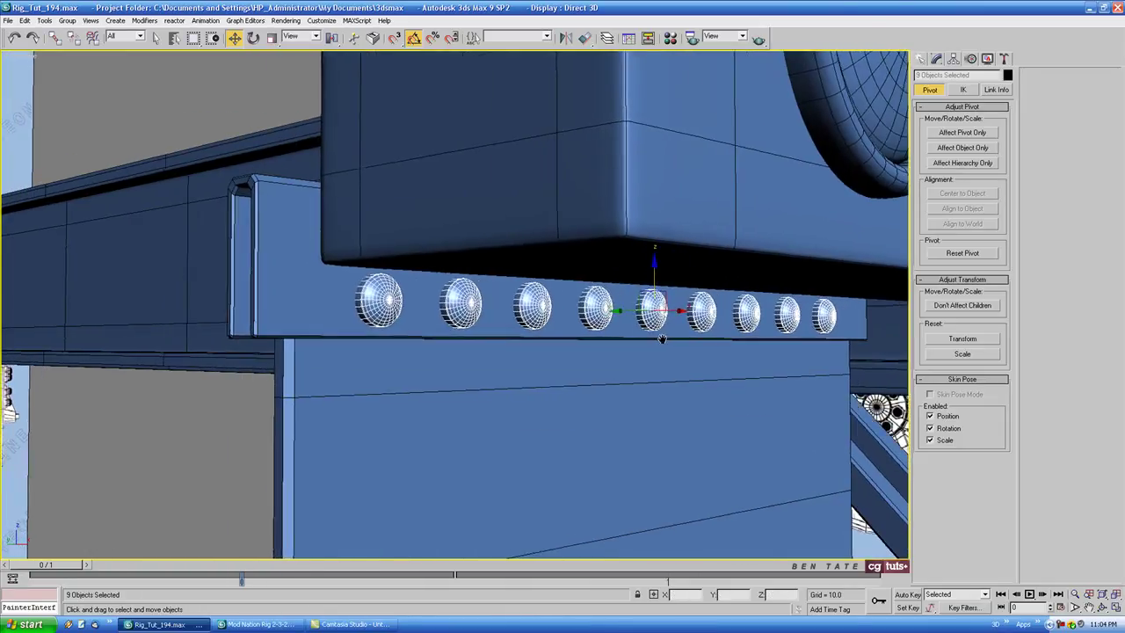
Step: Mirror the nine bolts on X as copies and move the copies onto the bracket's opposite face, about -14.2 units along X
{"action": "key", "text": "alt+w"}
{"action": "right_click", "coordinate": [393, 435]}
{"action": "key", "text": "alt+w"}
{"action": "middle_click_drag", "start_coordinate": [452, 403], "coordinate": [523, 395]}
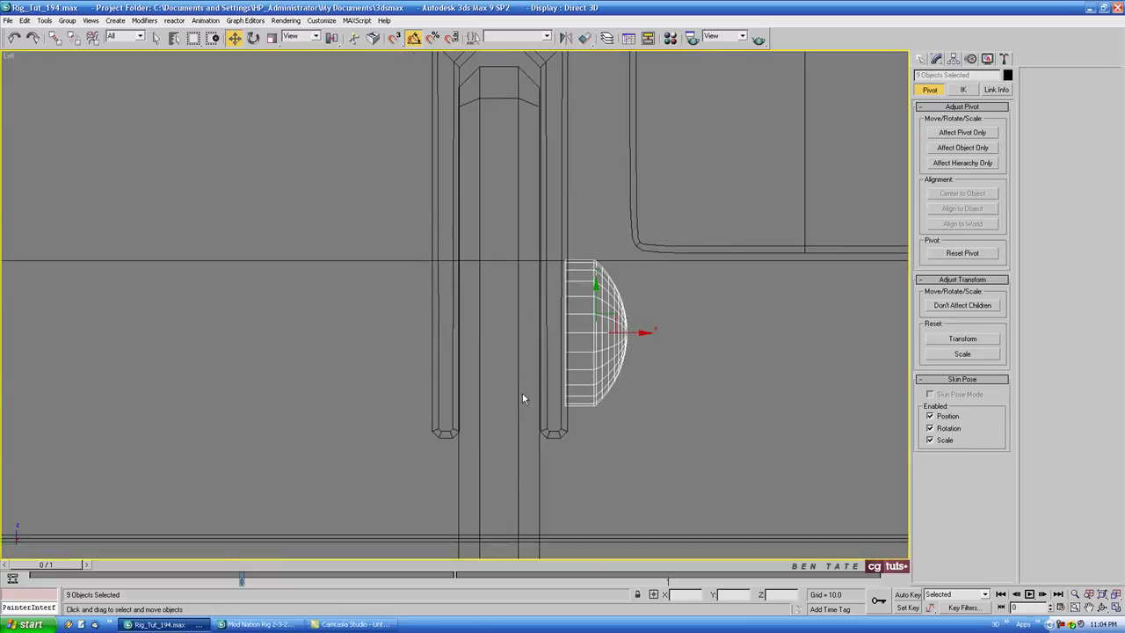
{"action": "scroll", "coordinate": [523, 395], "scroll_direction": "down", "scroll_amount": 2}
{"action": "middle_click_drag", "start_coordinate": [469, 326], "coordinate": [500, 323]}
{"action": "scroll", "coordinate": [500, 323], "scroll_direction": "up", "scroll_amount": 3}
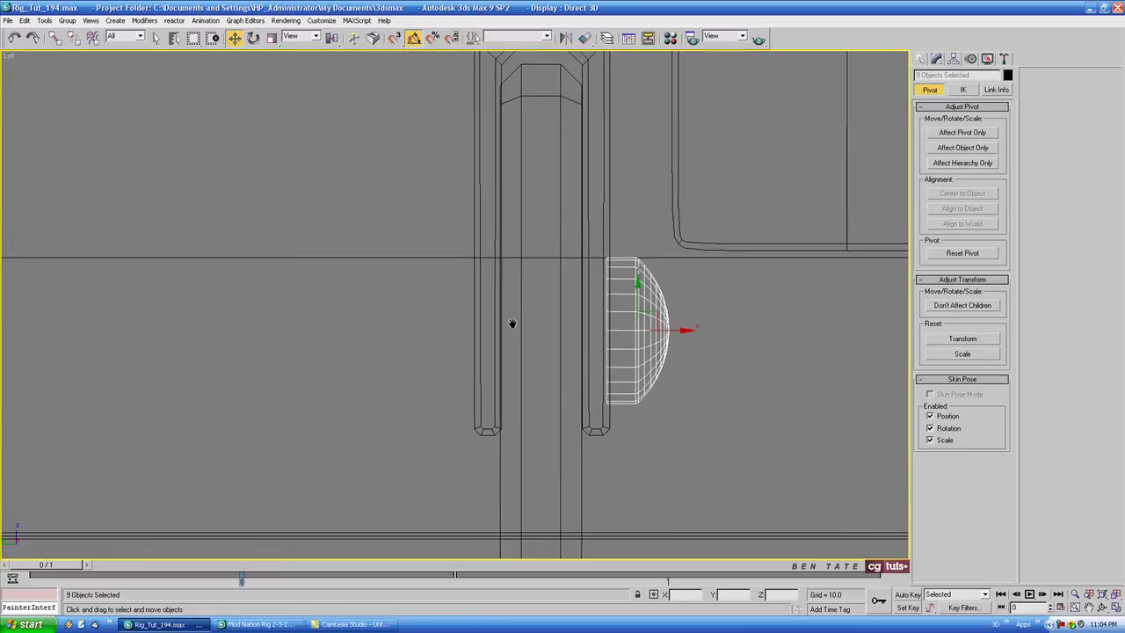
{"action": "left_click", "coordinate": [564, 38]}
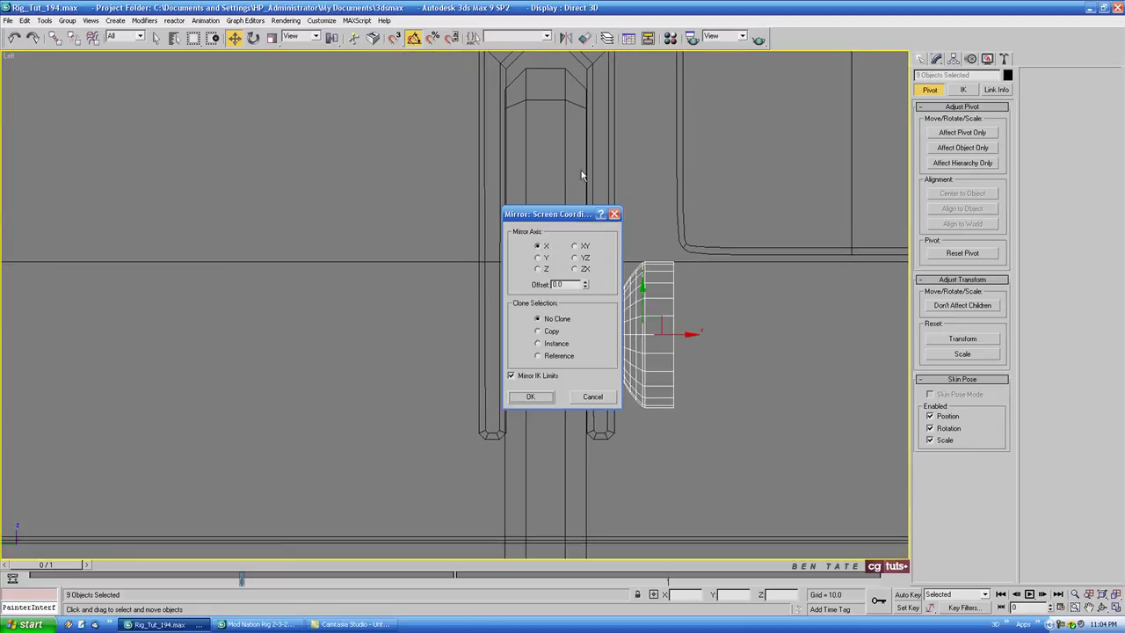
{"action": "left_click", "coordinate": [551, 333]}
{"action": "left_click", "coordinate": [532, 397]}
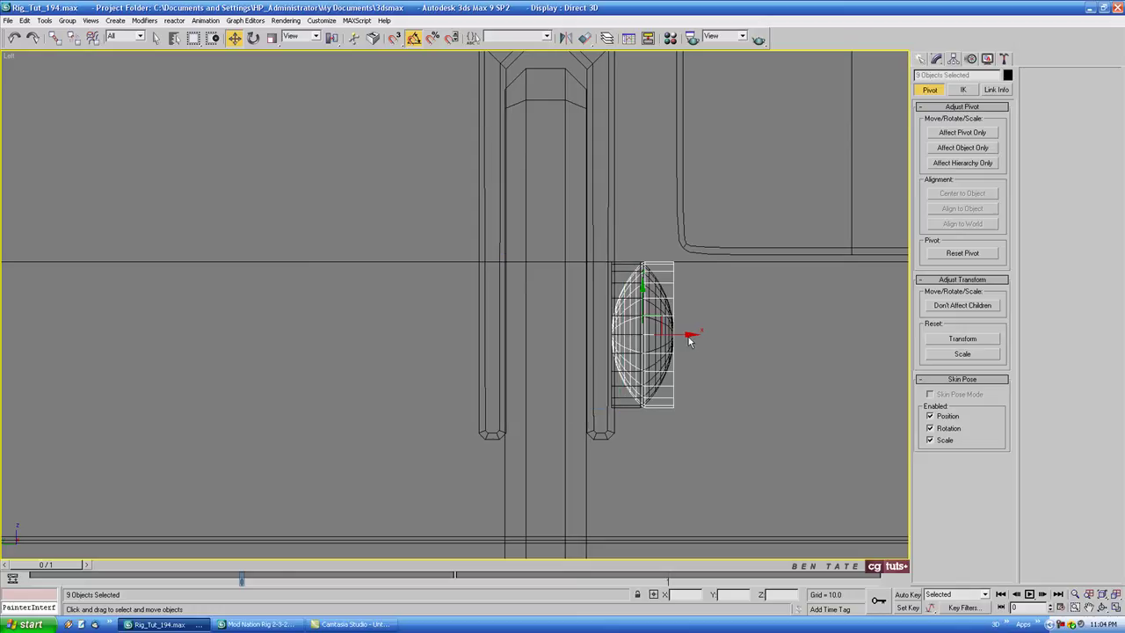
{"action": "left_click_drag", "start_coordinate": [689, 341], "coordinate": [495, 327]}
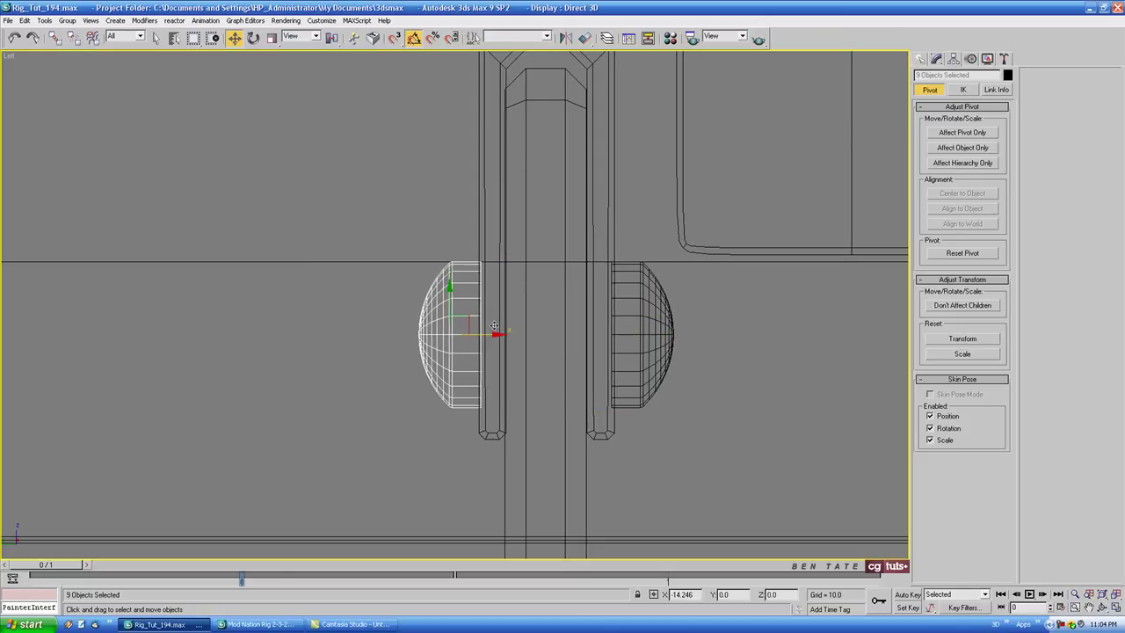
Step: Deselect the bolts and examine the mirrored row on the bracket's rear face in the perspective view
{"action": "key", "text": "alt+w"}
{"action": "right_click", "coordinate": [555, 394]}
{"action": "key", "text": "alt+w"}
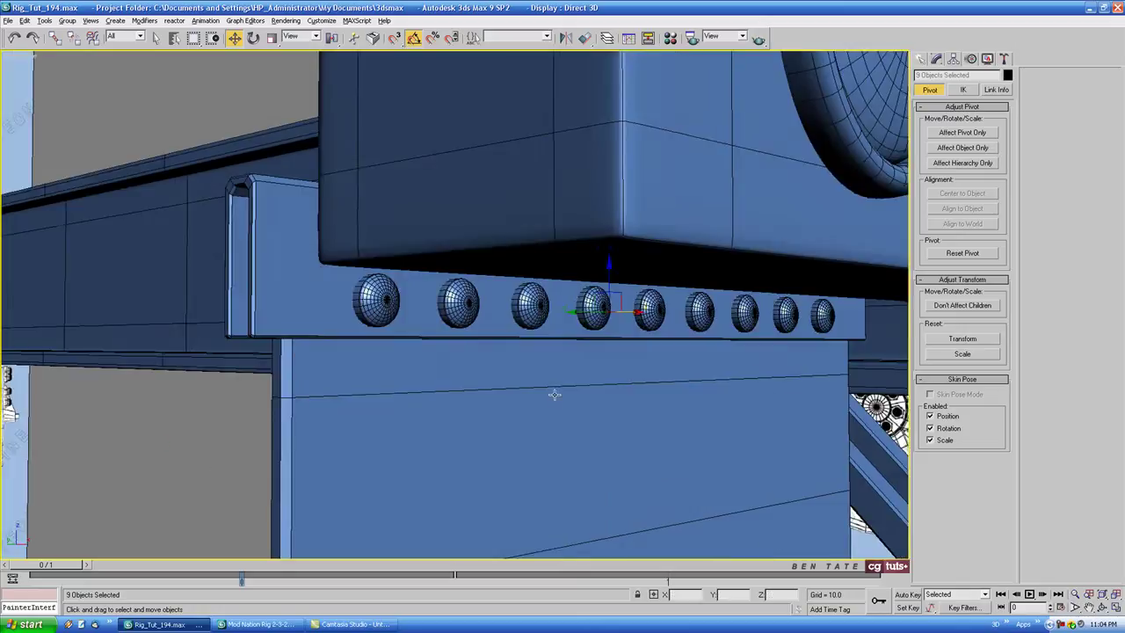
{"action": "middle_click_drag", "start_coordinate": [555, 395], "coordinate": [660, 398], "text": "alt"}
{"action": "scroll", "coordinate": [660, 398], "scroll_direction": "down", "scroll_amount": 2}
{"action": "left_click", "coordinate": [621, 515]}
{"action": "middle_click_drag", "start_coordinate": [545, 400], "coordinate": [682, 398], "text": "alt"}
{"action": "middle_click_drag", "start_coordinate": [617, 311], "coordinate": [502, 214], "text": "alt"}
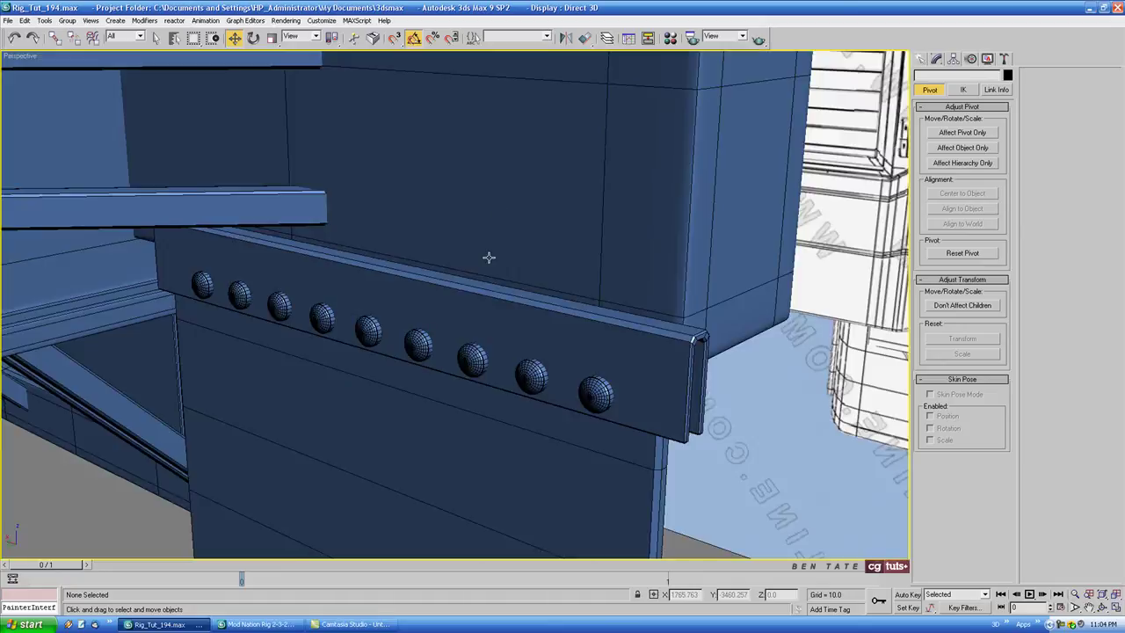
{"action": "middle_click_drag", "start_coordinate": [489, 257], "coordinate": [554, 453], "text": "alt"}
Step: Change the front viewport to a shaded Back view and frame the bracket with its rear row of bolts
{"action": "key", "text": "alt+w"}
{"action": "right_click", "coordinate": [738, 253]}
{"action": "key", "text": "alt+w"}
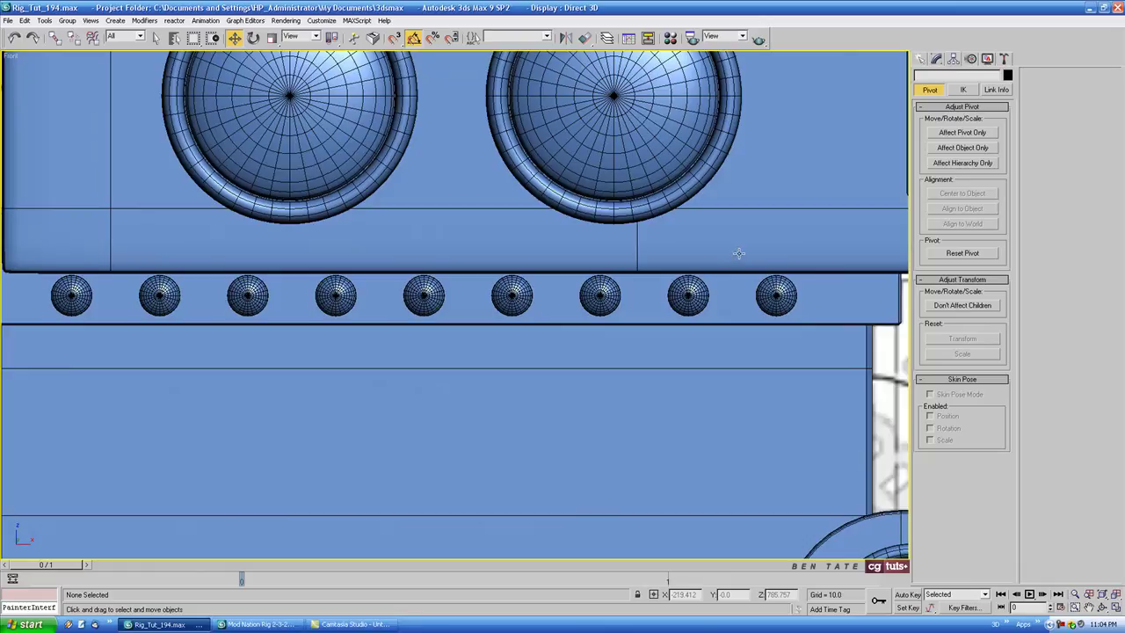
{"action": "key", "text": "F3"}
{"action": "scroll", "coordinate": [631, 288], "scroll_direction": "down", "scroll_amount": 4}
{"action": "mouse_move", "coordinate": [628, 287]}
{"action": "middle_mouse_down"}
{"action": "mouse_move", "coordinate": [624, 325]}
{"action": "mouse_move", "coordinate": [617, 311]}
{"action": "middle_mouse_up"}
{"action": "key", "text": "F3"}
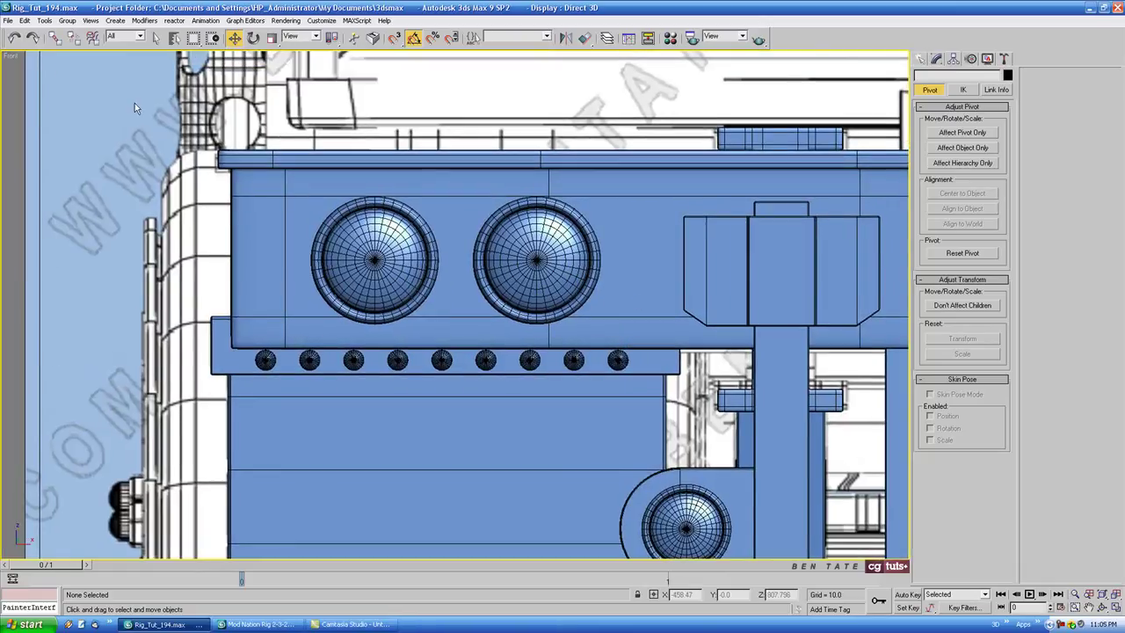
{"action": "right_click", "coordinate": [9, 56]}
{"action": "mouse_move", "coordinate": [44, 60]}
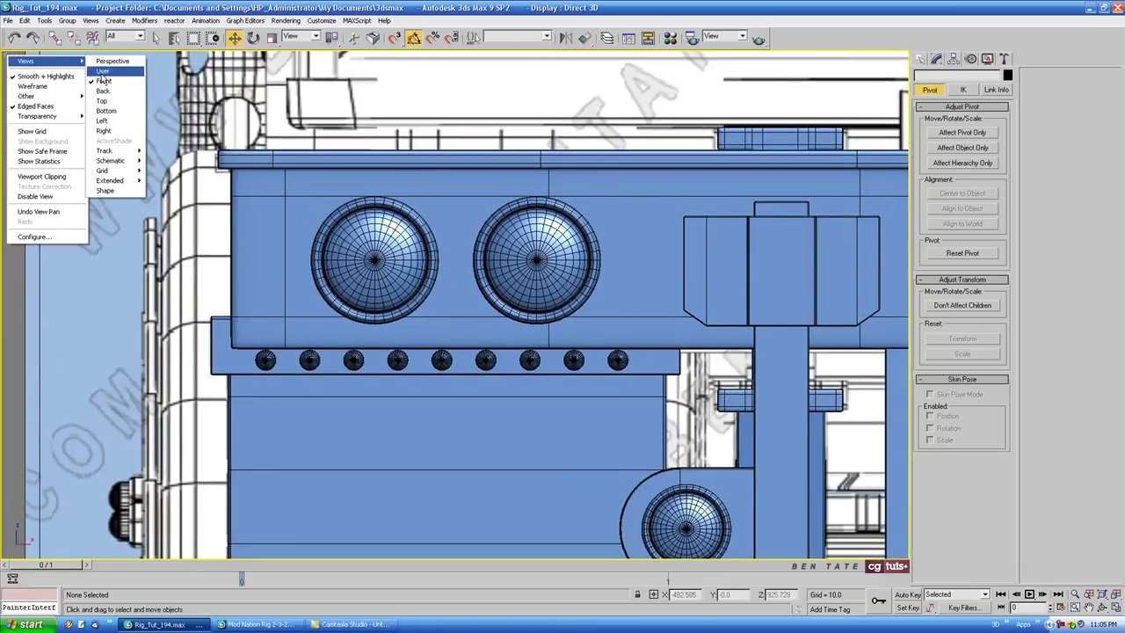
{"action": "left_click", "coordinate": [113, 93]}
{"action": "key", "text": "F3"}
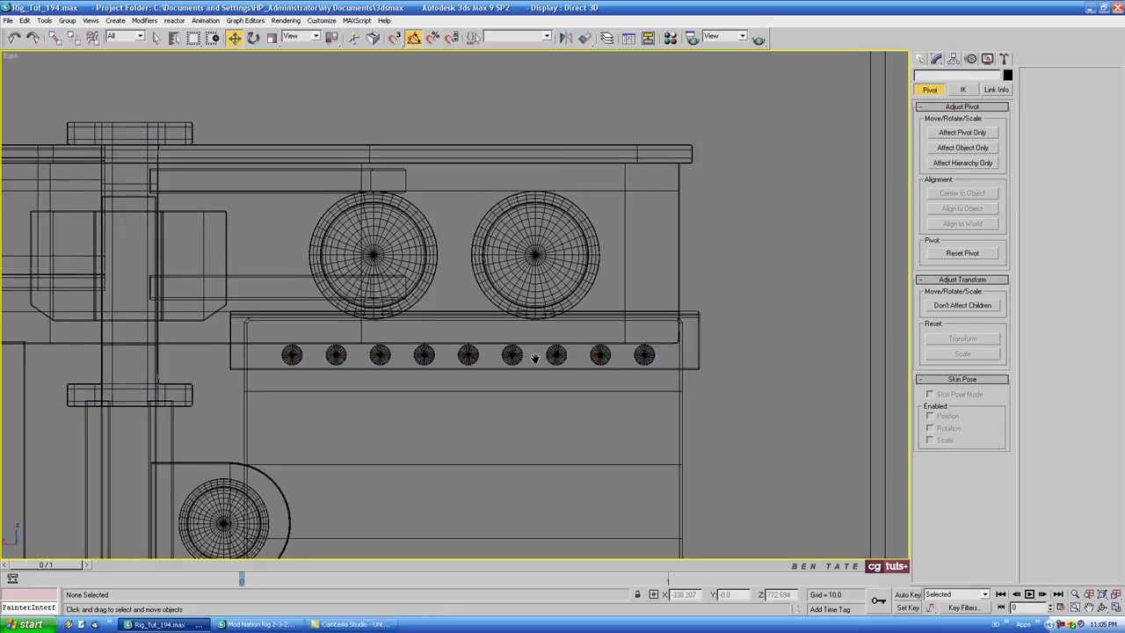
{"action": "mouse_move", "coordinate": [535, 358]}
{"action": "middle_mouse_down"}
{"action": "mouse_move", "coordinate": [540, 342]}
{"action": "mouse_move", "coordinate": [571, 360]}
{"action": "mouse_move", "coordinate": [533, 264]}
{"action": "mouse_move", "coordinate": [517, 354]}
{"action": "mouse_move", "coordinate": [528, 353]}
{"action": "middle_mouse_up"}
{"action": "key", "text": "F3"}
{"action": "scroll", "coordinate": [563, 360], "scroll_direction": "up", "scroll_amount": 2}
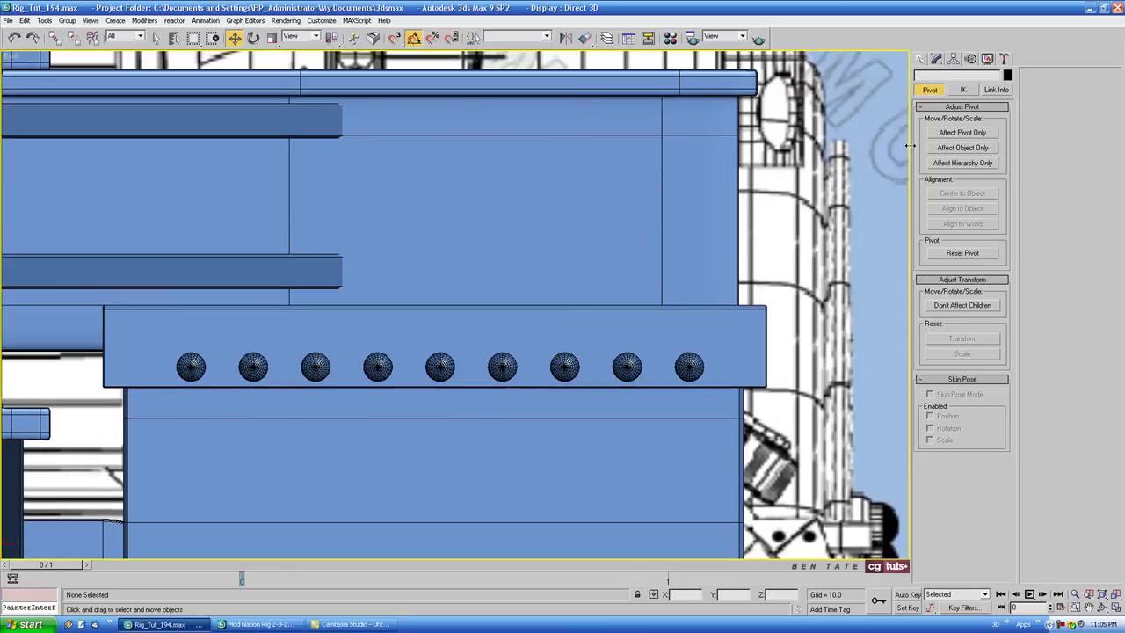
Step: Select the complete frame assembly in the left view and hide all unselected objects, including the reference planes
{"action": "left_click", "coordinate": [921, 61]}
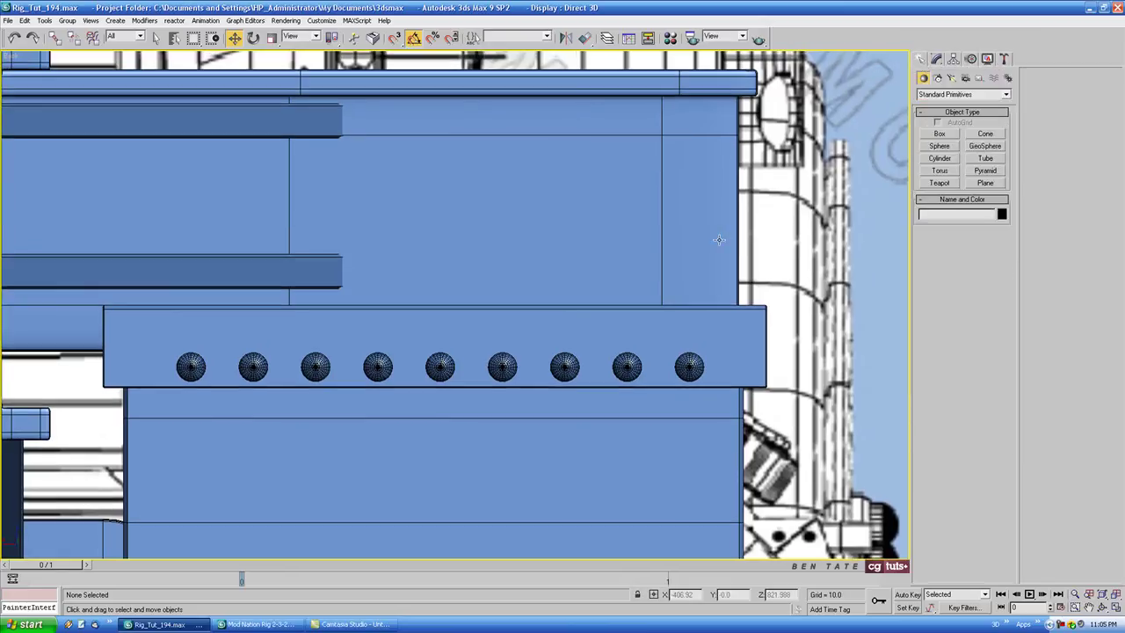
{"action": "scroll", "coordinate": [556, 308], "scroll_direction": "down", "scroll_amount": 5}
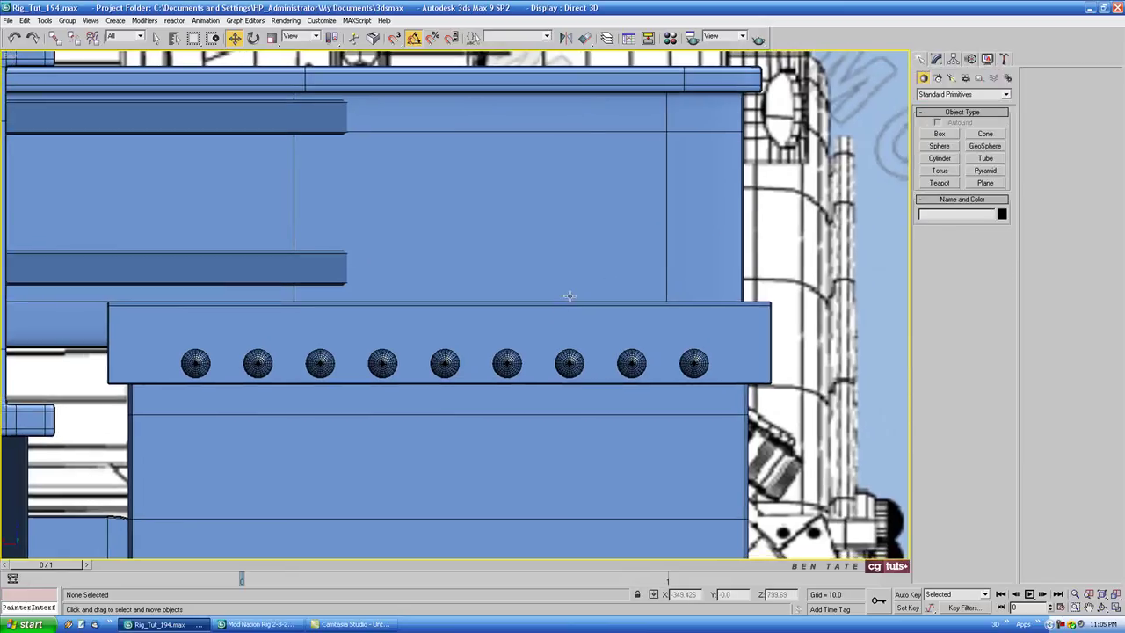
{"action": "left_click_drag", "start_coordinate": [611, 200], "coordinate": [267, 517]}
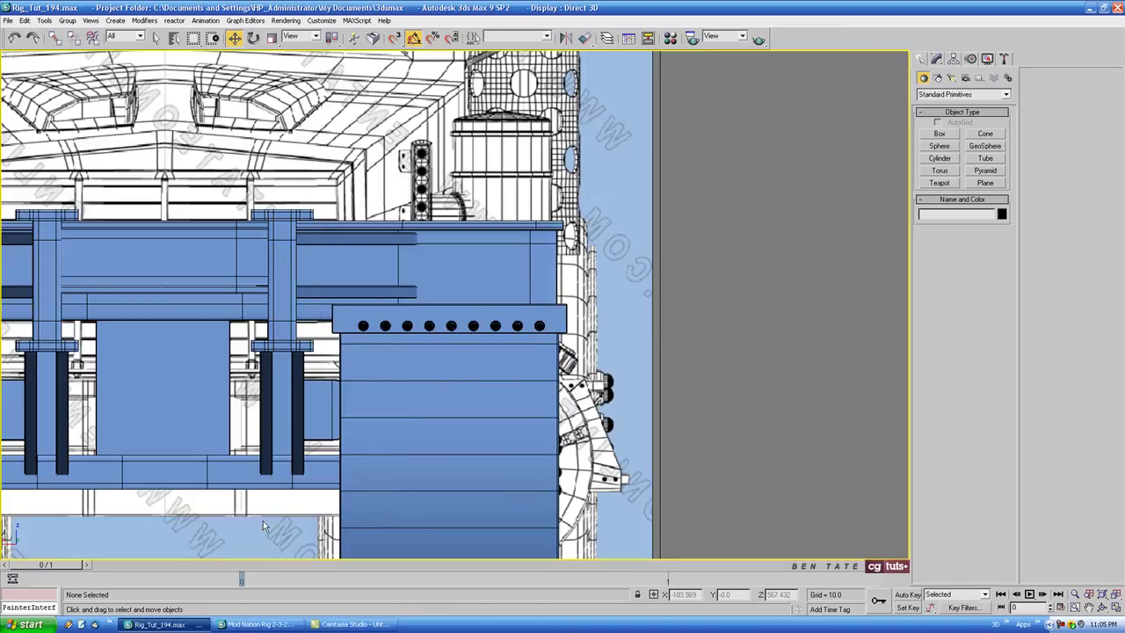
{"action": "key", "text": "alt+w"}
{"action": "right_click", "coordinate": [308, 470]}
{"action": "key", "text": "alt+w"}
{"action": "scroll", "coordinate": [337, 429], "scroll_direction": "down", "scroll_amount": 6}
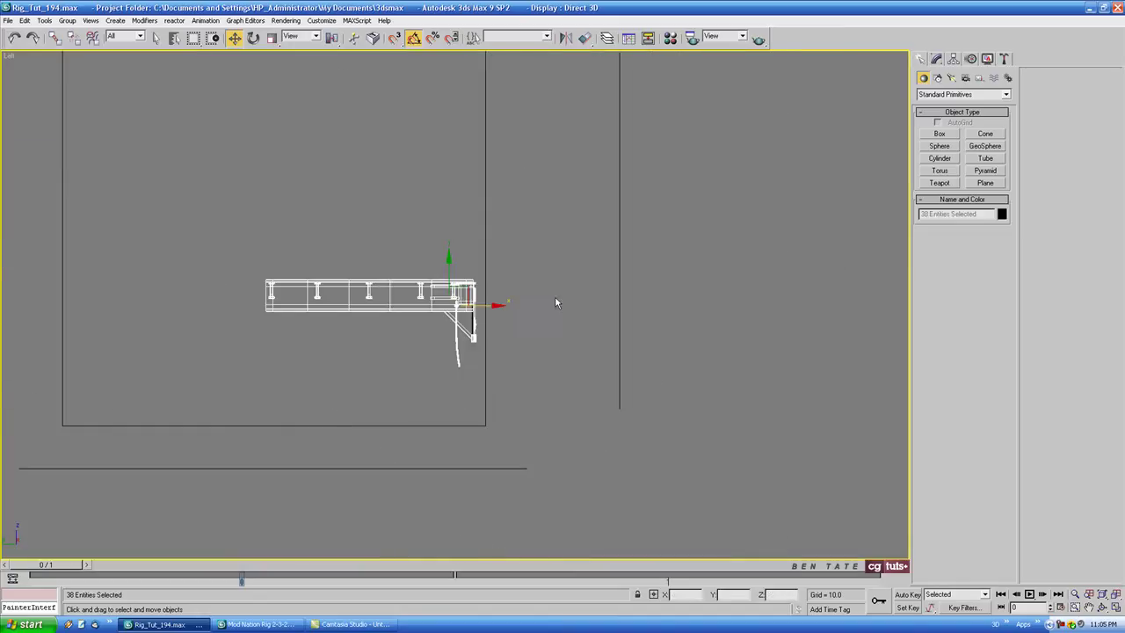
{"action": "left_click_drag", "start_coordinate": [543, 238], "coordinate": [222, 387]}
{"action": "middle_click_drag", "start_coordinate": [562, 369], "coordinate": [607, 386]}
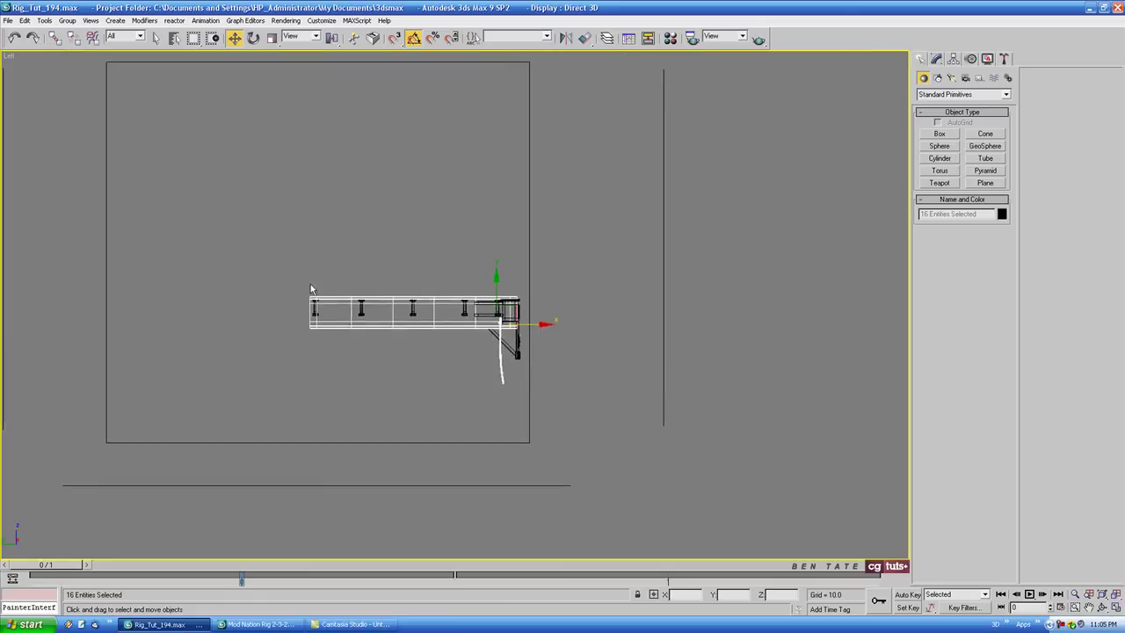
{"action": "left_click_drag", "start_coordinate": [269, 261], "coordinate": [563, 428]}
{"action": "right_click", "coordinate": [574, 364]}
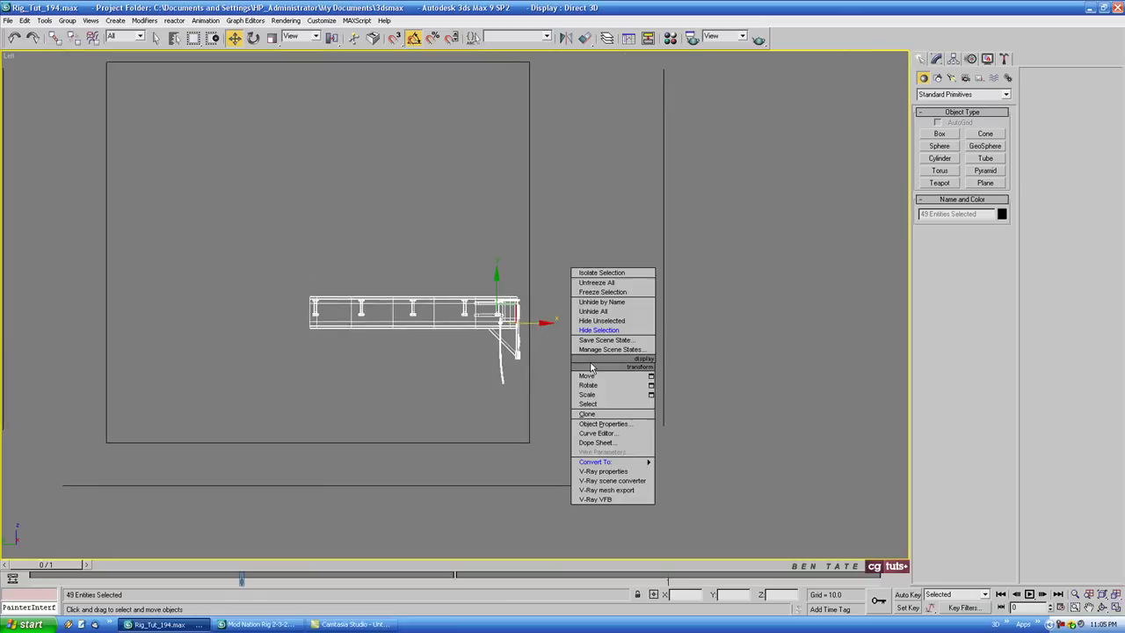
{"action": "left_click", "coordinate": [618, 325]}
Step: Return to the shaded back view of the bolted bracket and clear the selection
{"action": "key", "text": "alt+w"}
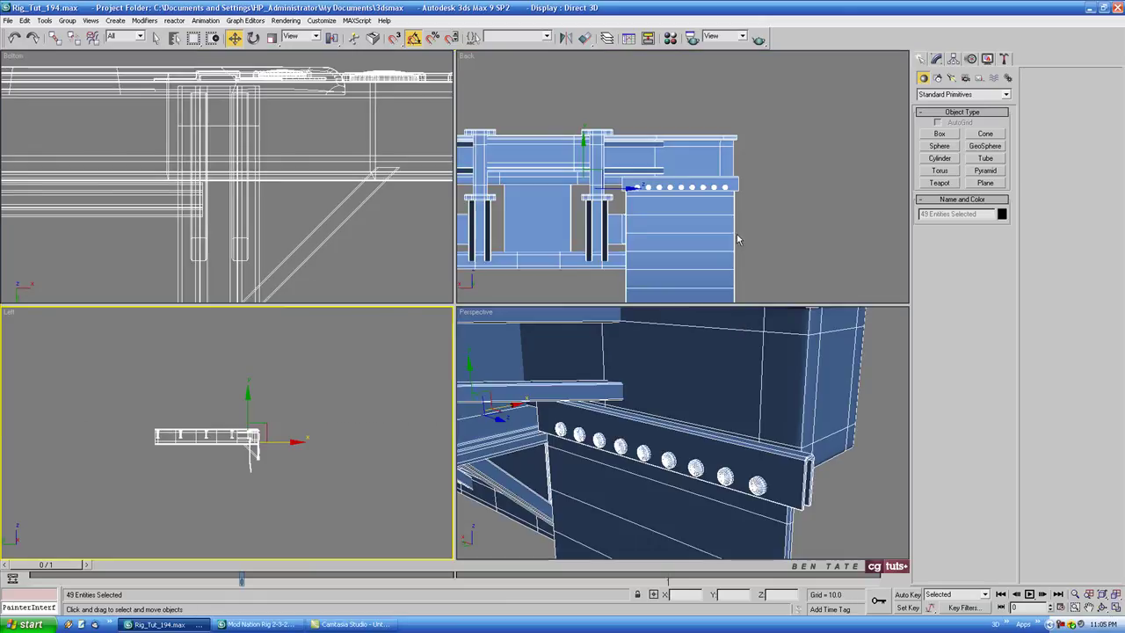
{"action": "right_click", "coordinate": [736, 235]}
{"action": "key", "text": "alt+w"}
{"action": "scroll", "coordinate": [655, 269], "scroll_direction": "up", "scroll_amount": 4}
{"action": "scroll", "coordinate": [686, 288], "scroll_direction": "down", "scroll_amount": 1}
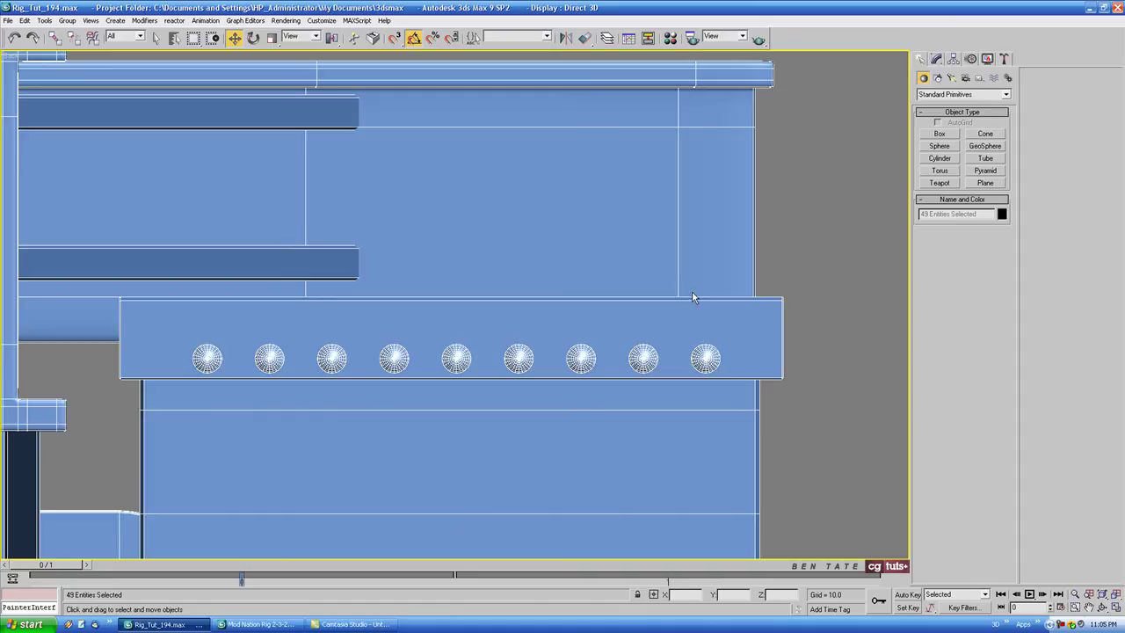
{"action": "key", "text": "F3"}
{"action": "middle_click_drag", "start_coordinate": [700, 278], "coordinate": [691, 282]}
{"action": "key", "text": "F3"}
{"action": "left_click", "coordinate": [781, 266]}
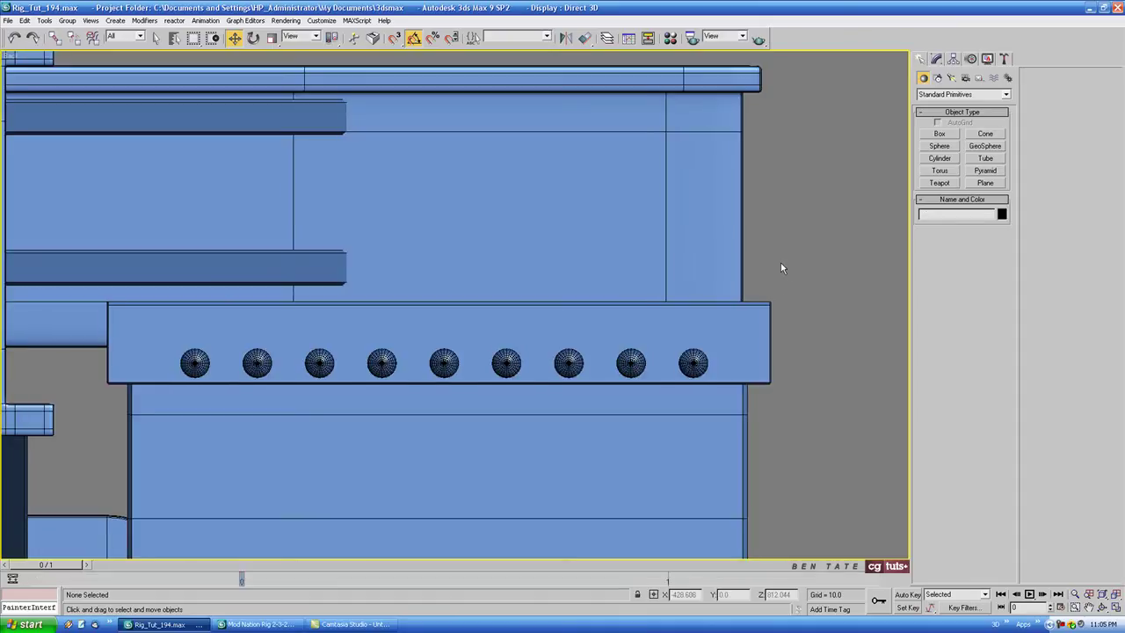
Step: Create a flat box about 124 wide, 23 long and 3.7 thick just above the bolted bracket in the back view
{"action": "middle_click_drag", "start_coordinate": [781, 267], "coordinate": [773, 254]}
{"action": "middle_click_drag", "start_coordinate": [637, 208], "coordinate": [655, 212]}
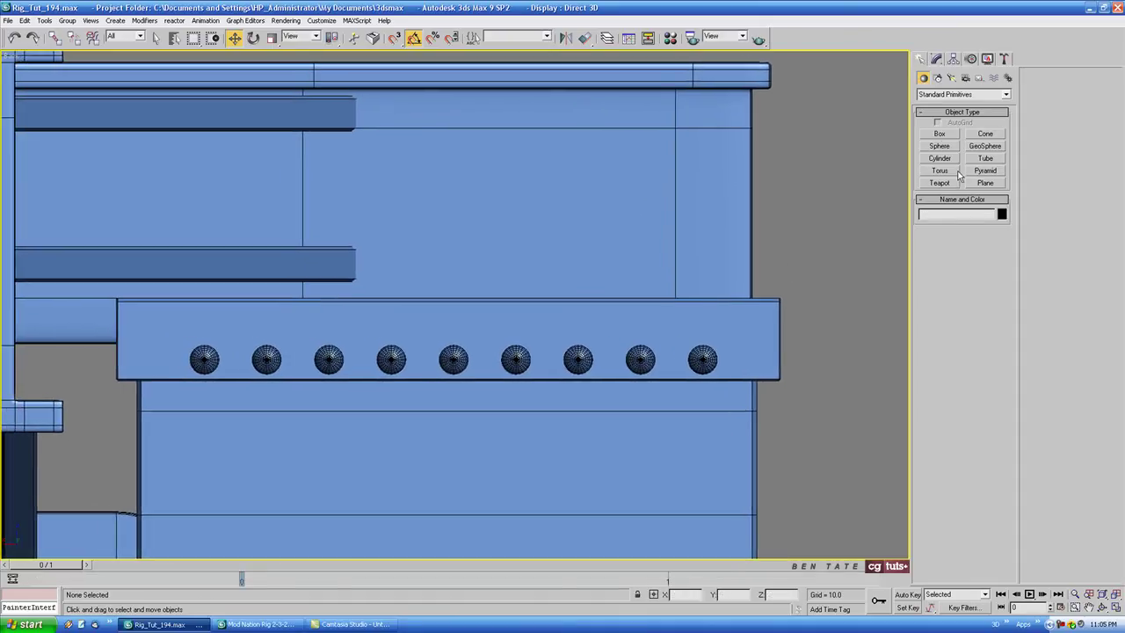
{"action": "left_click", "coordinate": [938, 134]}
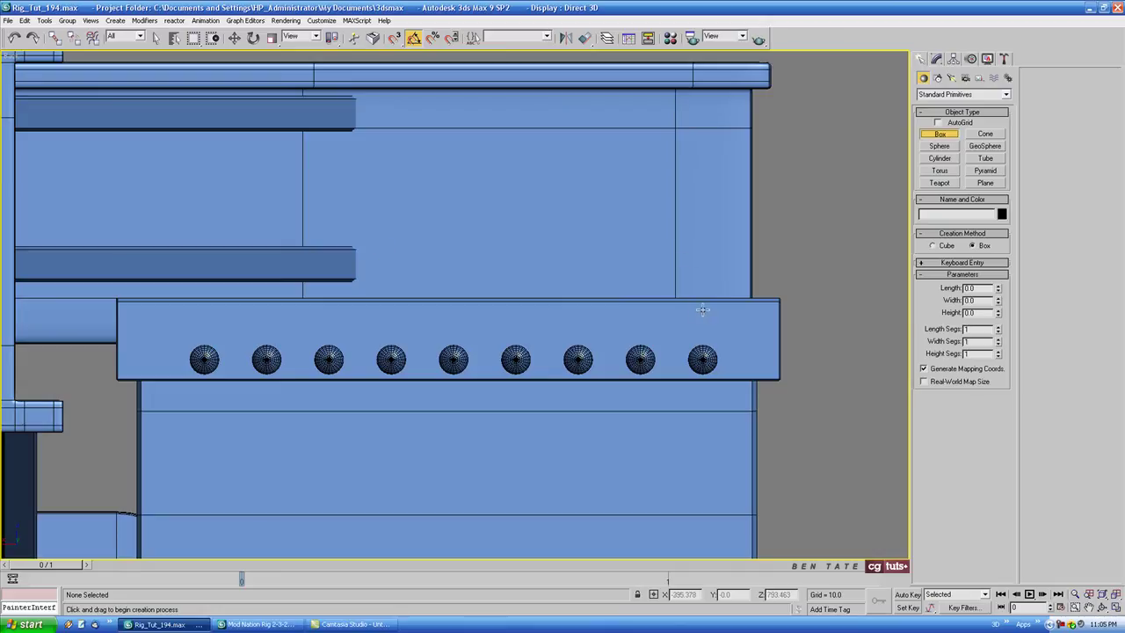
{"action": "left_click_drag", "start_coordinate": [703, 302], "coordinate": [373, 240]}
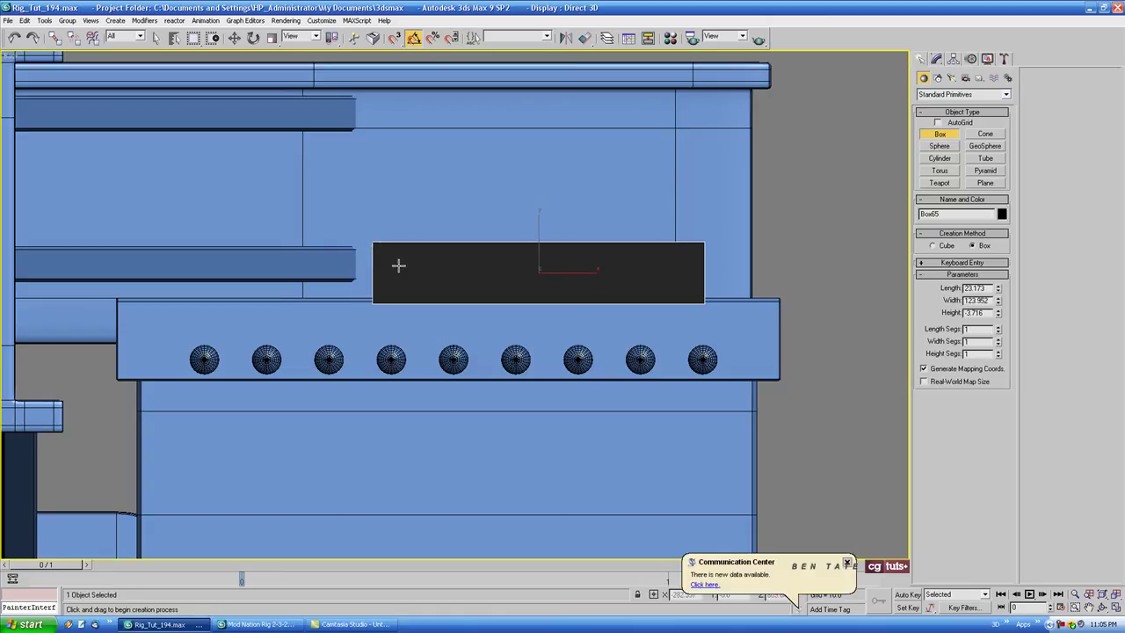
{"action": "left_click", "coordinate": [848, 563]}
{"action": "middle_click_drag", "start_coordinate": [695, 377], "coordinate": [680, 371]}
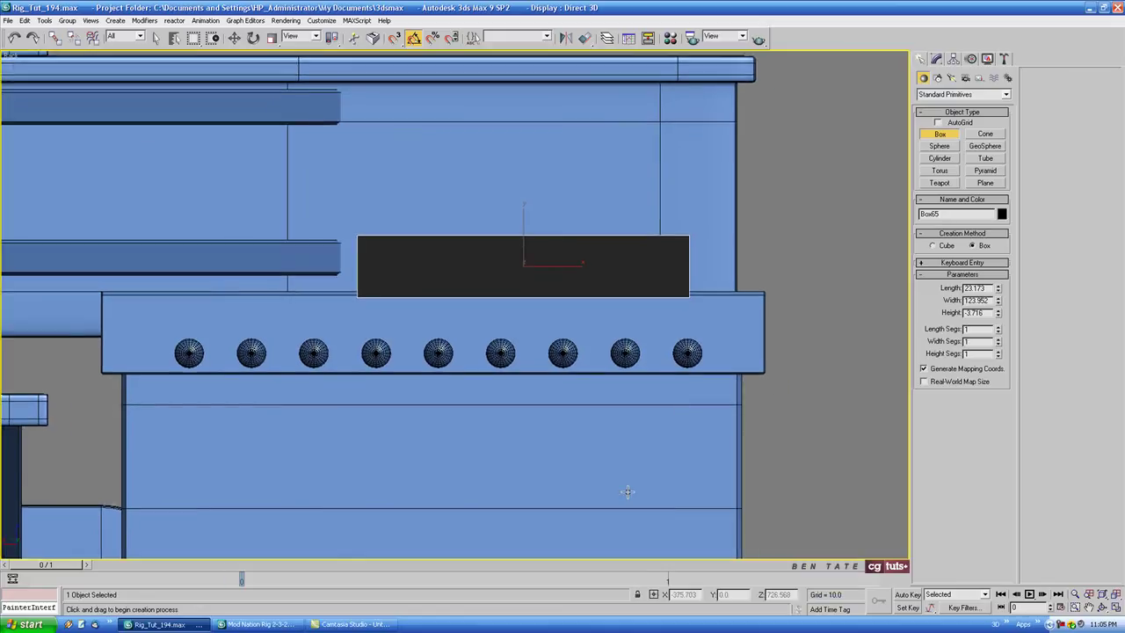
Step: Move the box along the frame in the left view until it sits against the face of the tank housing behind the bracket
{"action": "key", "text": "alt+w"}
{"action": "middle_click", "coordinate": [337, 434]}
{"action": "key", "text": "alt+w"}
{"action": "left_click", "coordinate": [234, 37]}
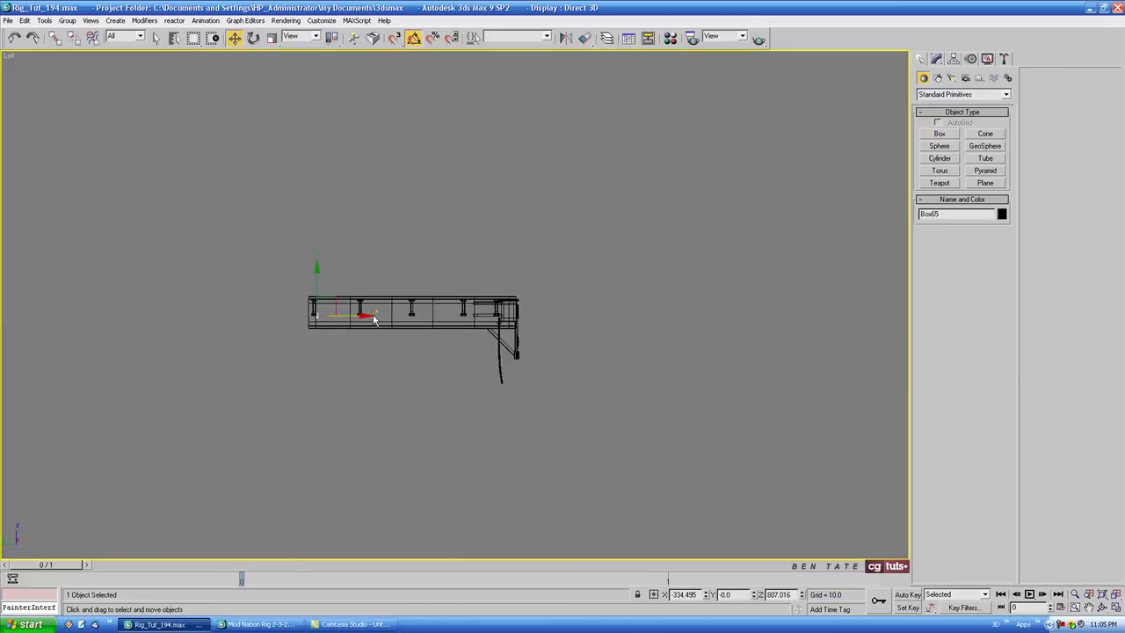
{"action": "scroll", "coordinate": [492, 317], "scroll_direction": "up", "scroll_amount": 8}
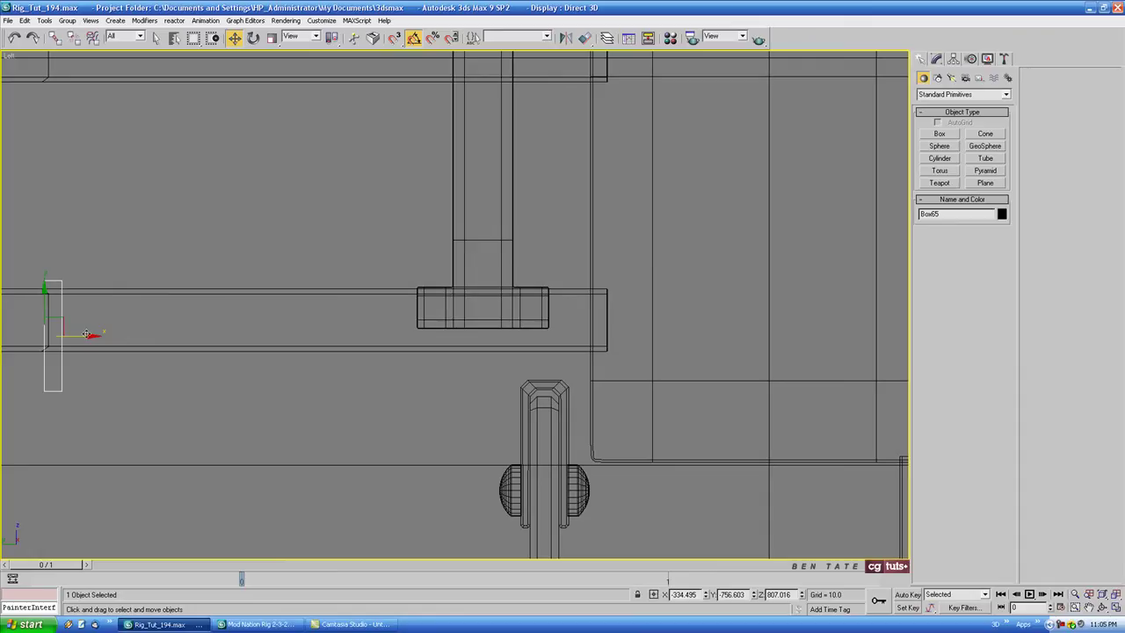
{"action": "left_click_drag", "start_coordinate": [85, 334], "coordinate": [612, 334]}
{"action": "middle_click_drag", "start_coordinate": [641, 336], "coordinate": [534, 305]}
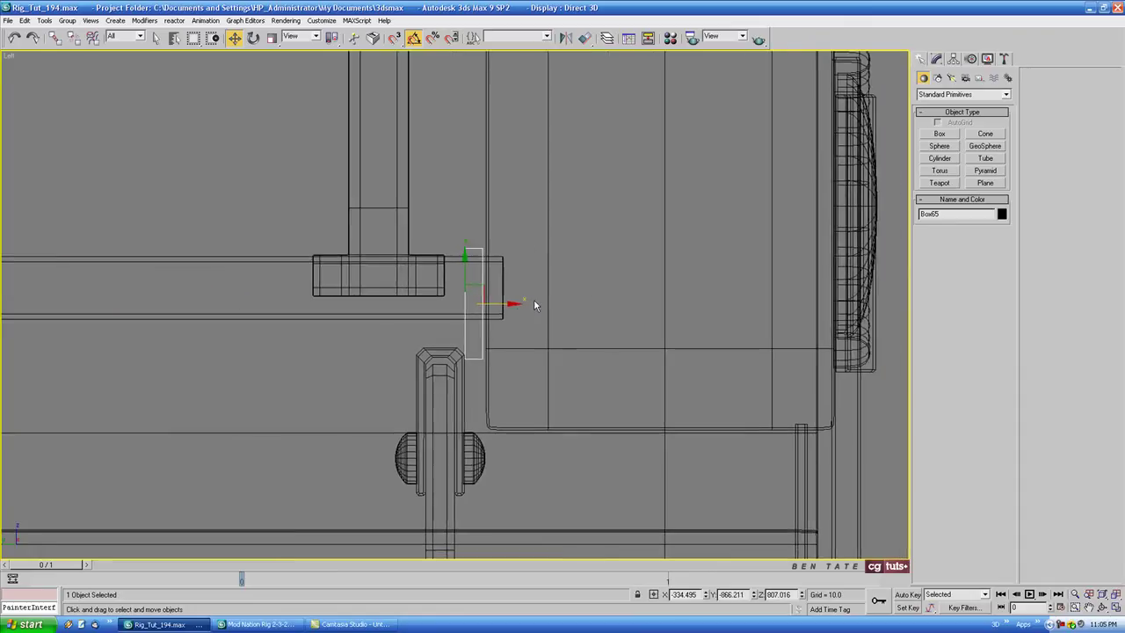
{"action": "left_click_drag", "start_coordinate": [515, 309], "coordinate": [521, 310]}
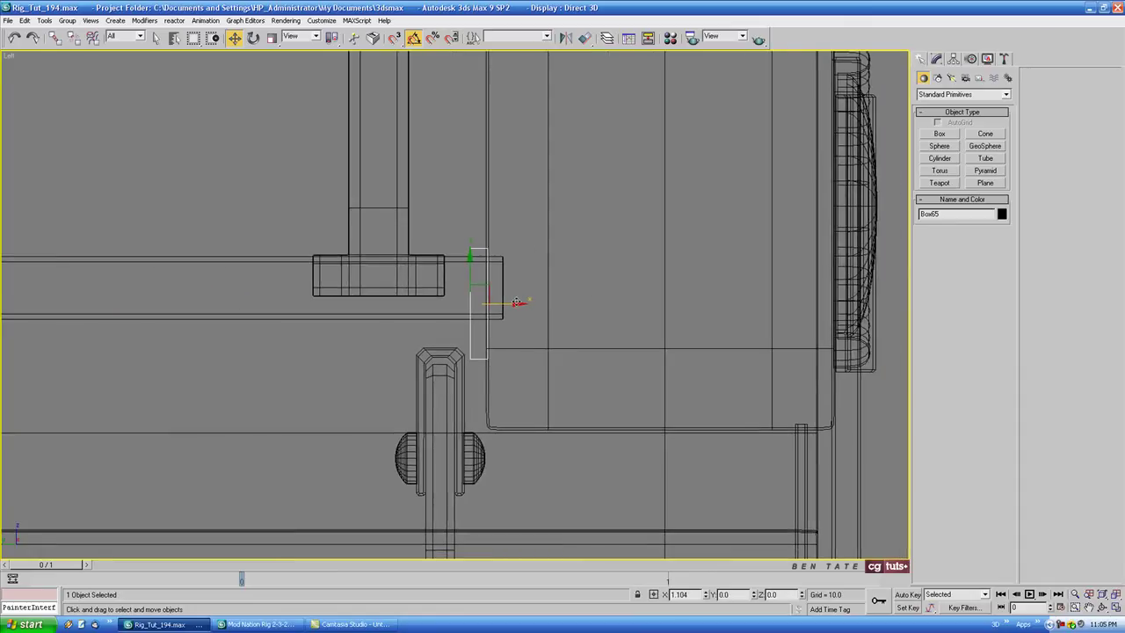
{"action": "scroll", "coordinate": [523, 321], "scroll_direction": "up", "scroll_amount": 2}
Step: Convert the box to an Editable Poly and thicken it slightly by moving its outer-side vertices away from the housing
{"action": "right_click", "coordinate": [494, 291]}
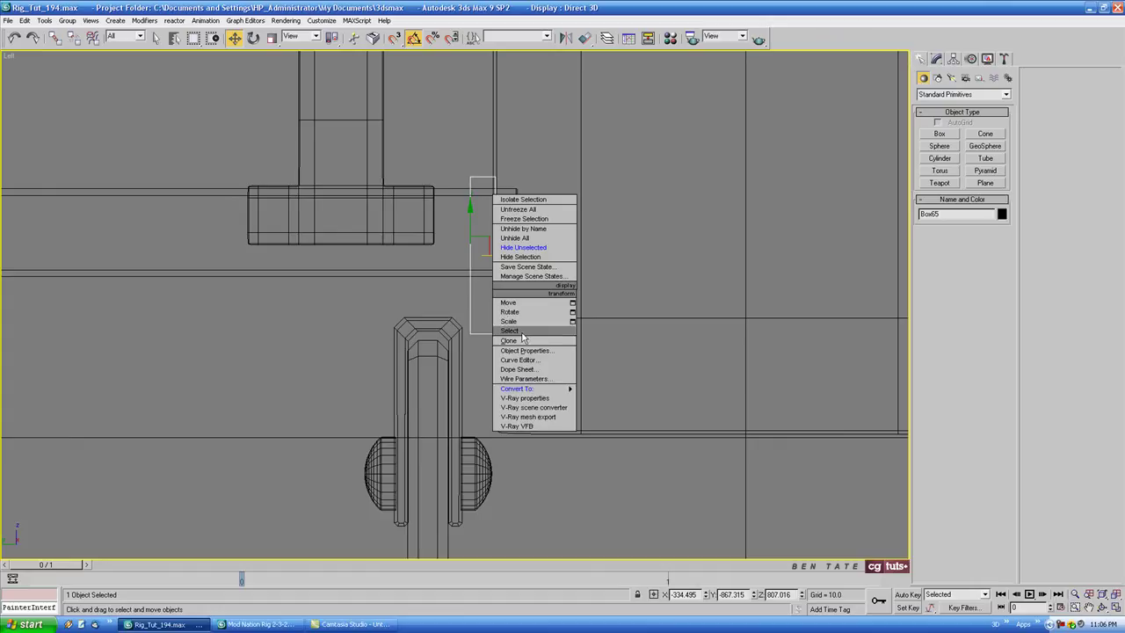
{"action": "mouse_move", "coordinate": [543, 392]}
{"action": "left_click", "coordinate": [617, 398]}
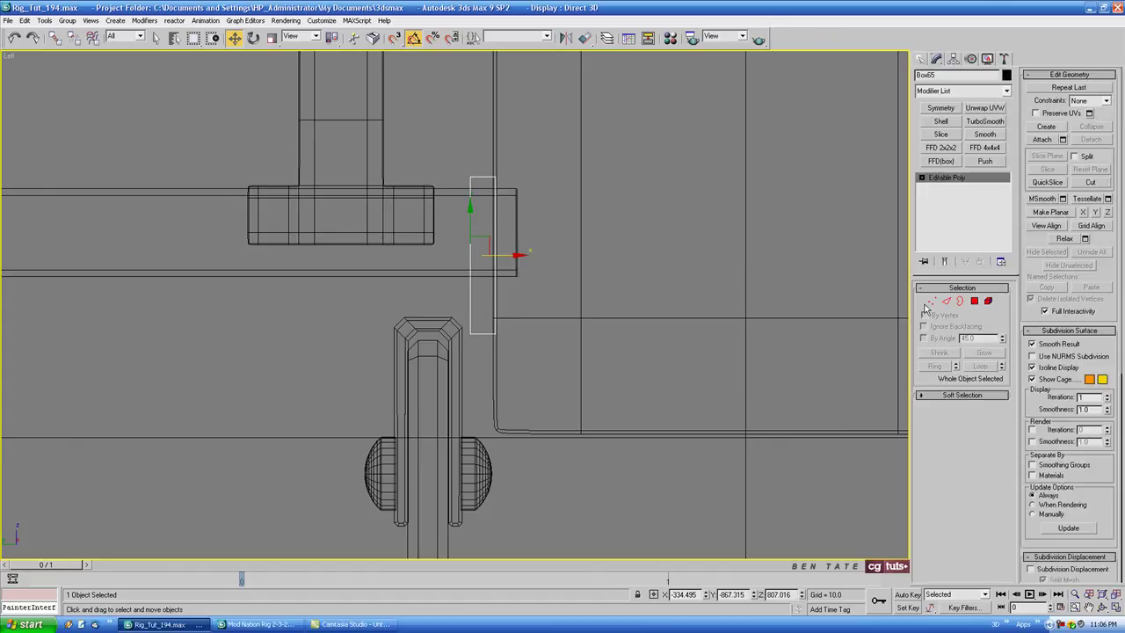
{"action": "left_click", "coordinate": [931, 301]}
{"action": "left_click_drag", "start_coordinate": [451, 152], "coordinate": [499, 320]}
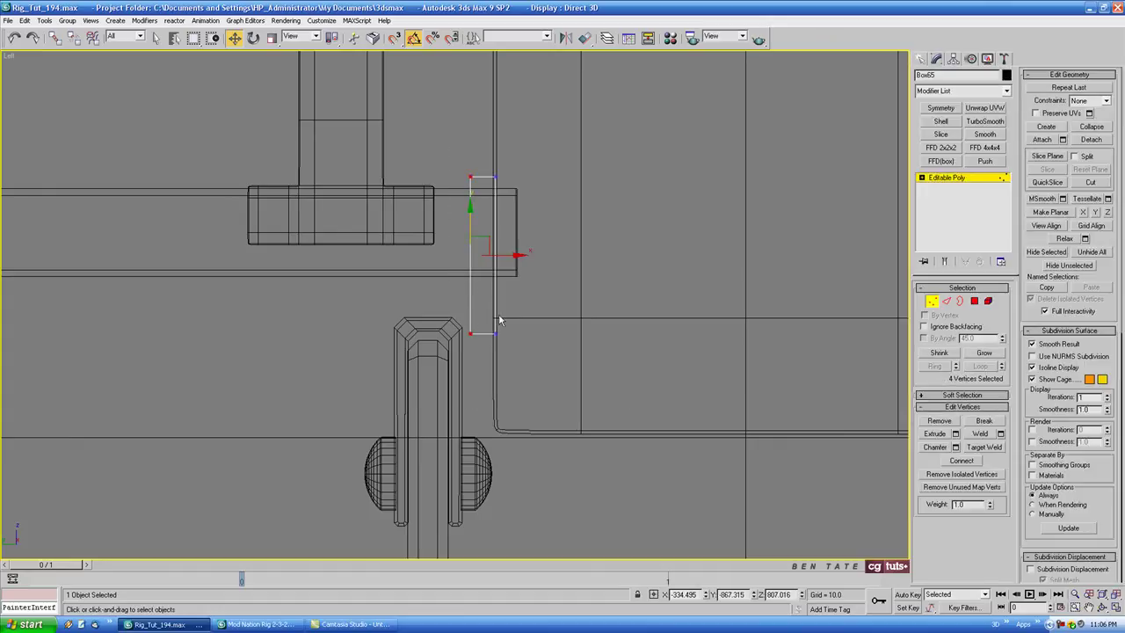
{"action": "left_click_drag", "start_coordinate": [508, 255], "coordinate": [500, 255]}
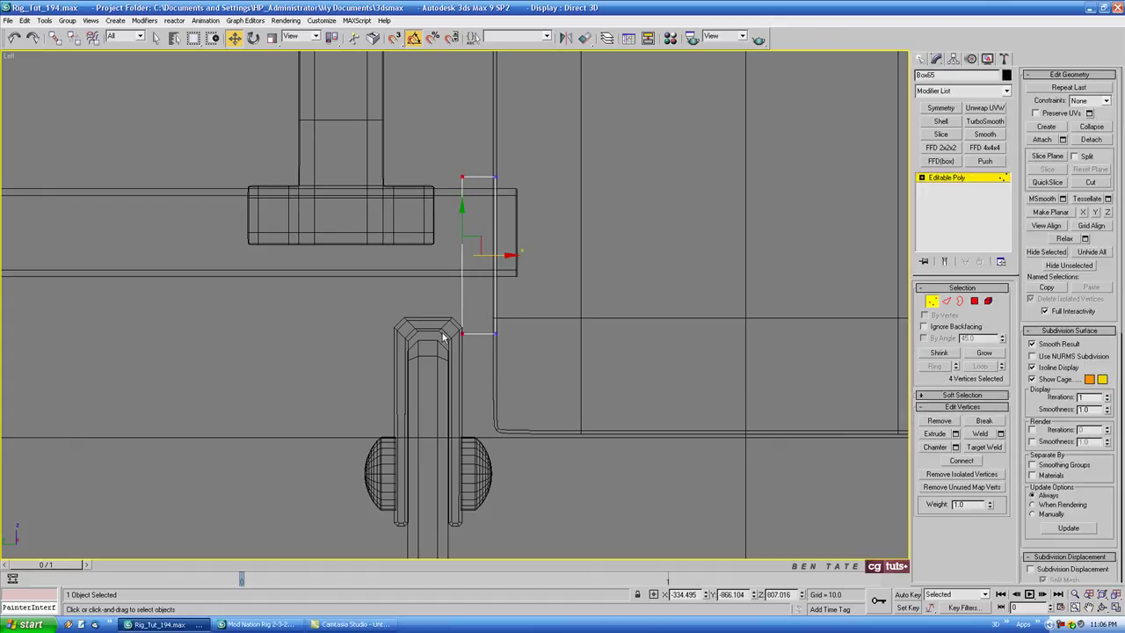
Step: Lower the plate's bottom vertices so it extends down behind the bracket, and check it in the perspective view
{"action": "left_click_drag", "start_coordinate": [537, 362], "coordinate": [536, 360]}
{"action": "left_click_drag", "start_coordinate": [480, 299], "coordinate": [477, 359]}
{"action": "key", "text": "alt+w"}
{"action": "right_click", "coordinate": [631, 406]}
{"action": "key", "text": "alt+w"}
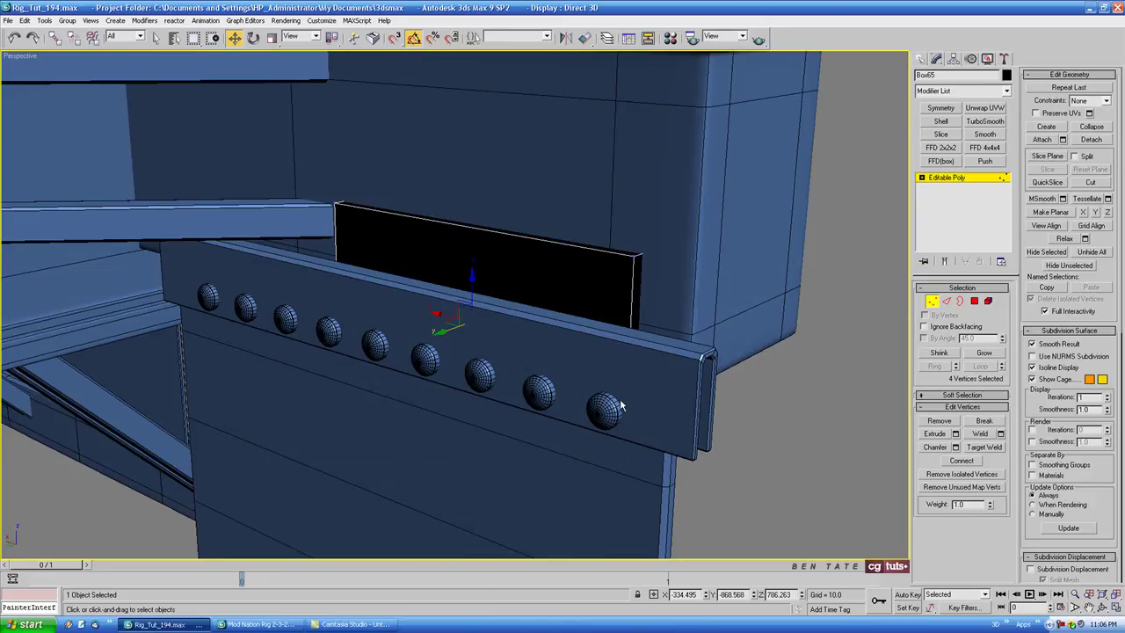
{"action": "mouse_move", "coordinate": [619, 405]}
{"action": "middle_mouse_down", "text": "alt"}
{"action": "mouse_move", "coordinate": [550, 410]}
{"action": "mouse_move", "coordinate": [610, 424]}
{"action": "mouse_move", "coordinate": [648, 404]}
{"action": "middle_mouse_up", "text": "alt"}
Step: Examine the plate's extent behind the bracket in the back view, in wireframe and shaded, and leave vertex editing
{"action": "key", "text": "alt+w"}
{"action": "right_click", "coordinate": [699, 250]}
{"action": "key", "text": "alt+w"}
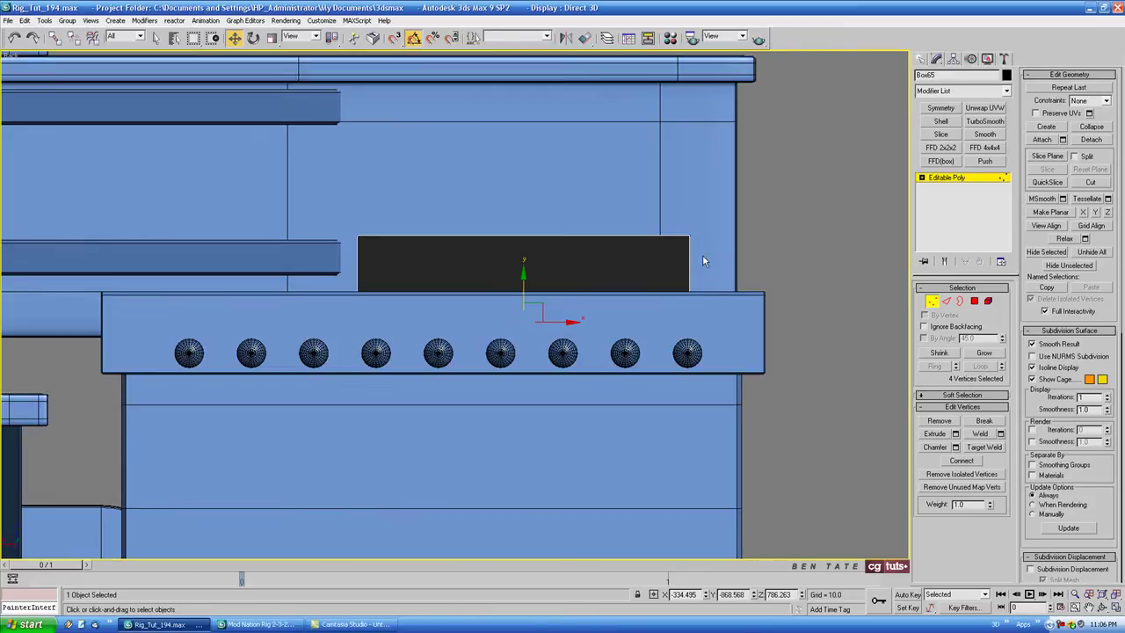
{"action": "middle_click_drag", "start_coordinate": [702, 255], "coordinate": [667, 250]}
{"action": "key", "text": "F3"}
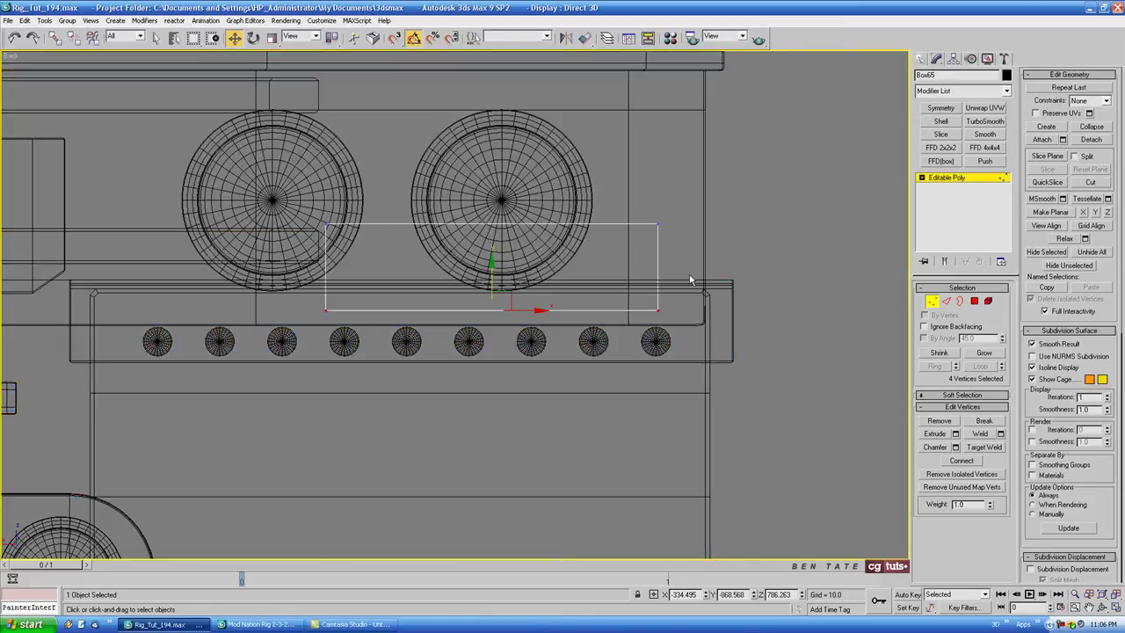
{"action": "key", "text": "F3"}
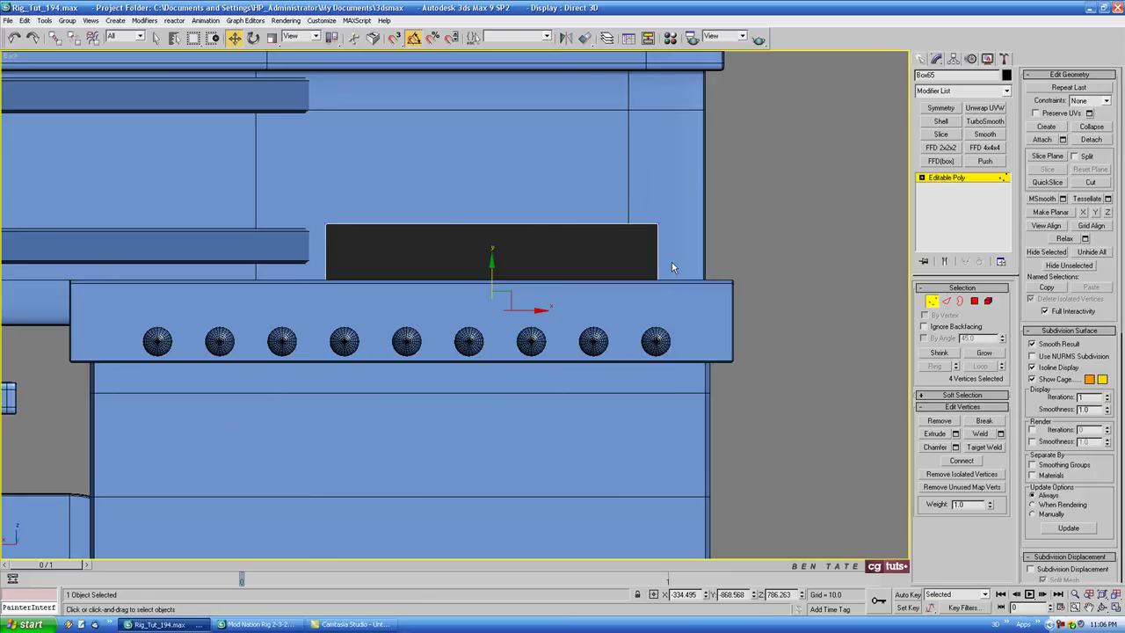
{"action": "middle_click_drag", "start_coordinate": [711, 315], "coordinate": [708, 316]}
{"action": "key", "text": "1"}
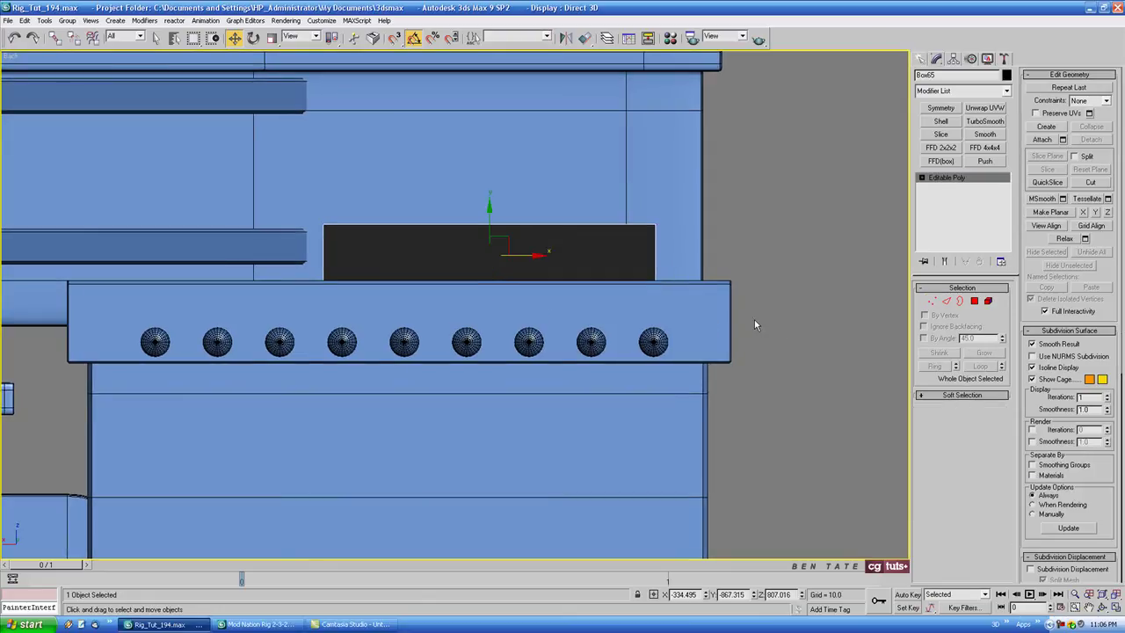
Step: Assign the blue 23 - Default material to the plate
{"action": "key", "text": "m"}
{"action": "left_click", "coordinate": [109, 243]}
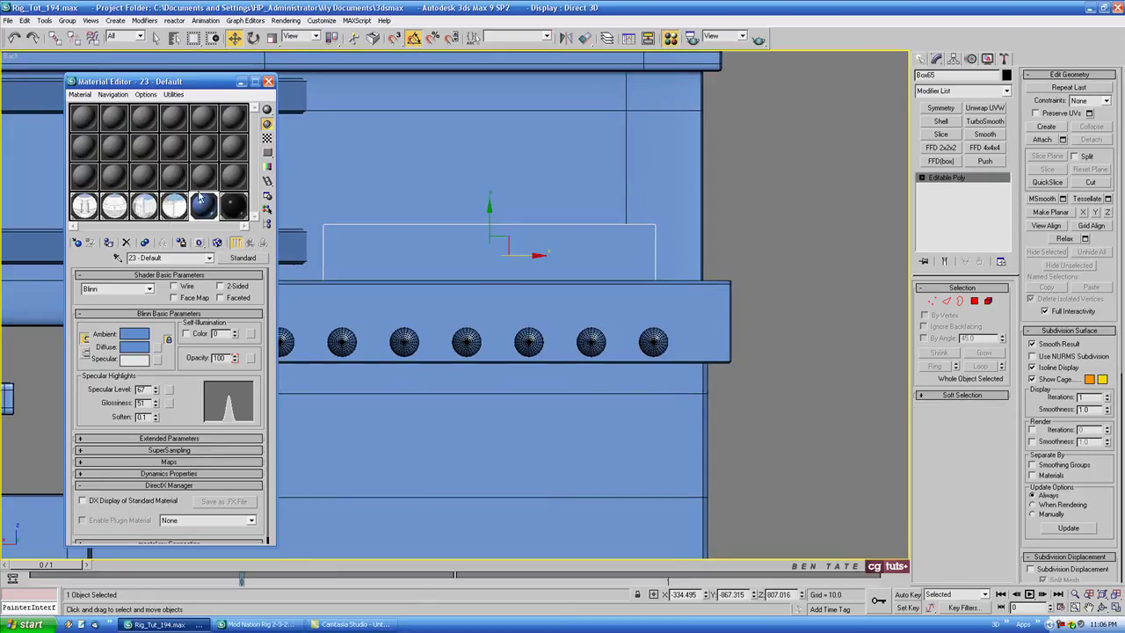
{"action": "left_click", "coordinate": [268, 82]}
Step: Round the plate's corners by chamfering its four short corner edges by 2.69, and the resulting edges by 1.016
{"action": "key", "text": "alt+w"}
{"action": "middle_click", "coordinate": [641, 349]}
{"action": "key", "text": "alt+w"}
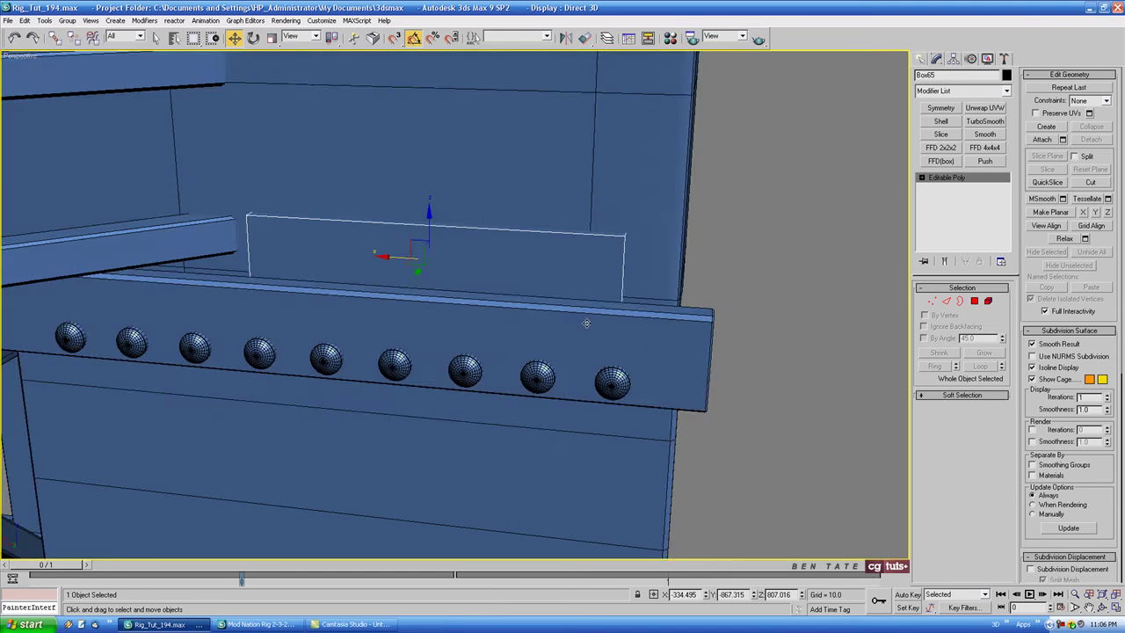
{"action": "middle_click_drag", "start_coordinate": [587, 322], "coordinate": [536, 332], "text": "alt"}
{"action": "middle_click_drag", "start_coordinate": [536, 332], "coordinate": [500, 327]}
{"action": "scroll", "coordinate": [497, 306], "scroll_direction": "up", "scroll_amount": 3}
{"action": "left_click", "coordinate": [945, 302]}
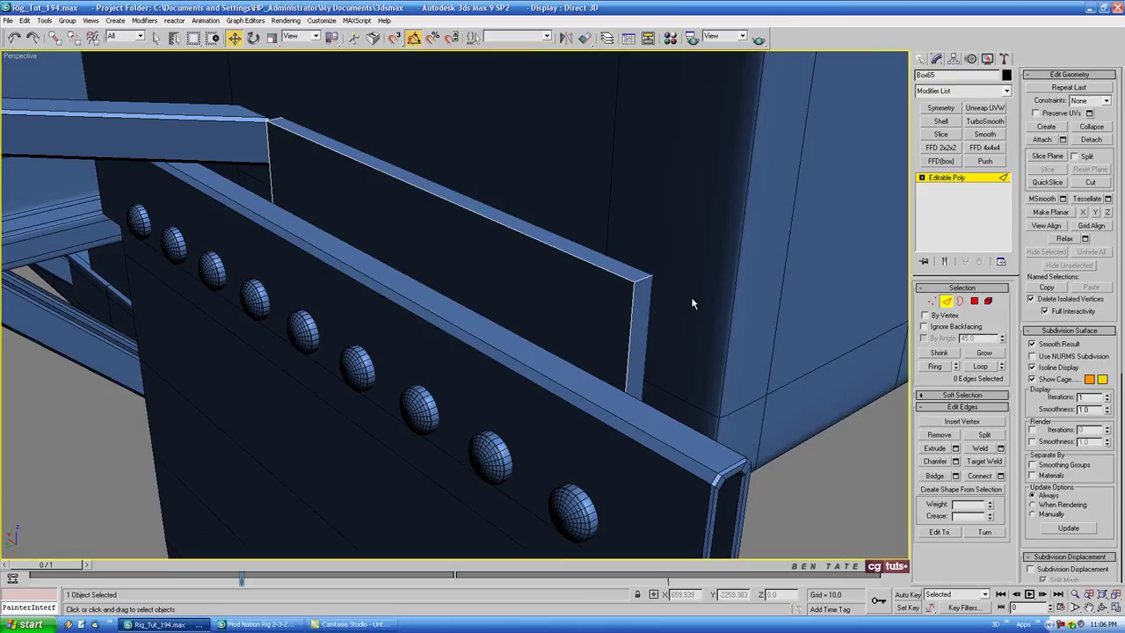
{"action": "left_click", "coordinate": [643, 279]}
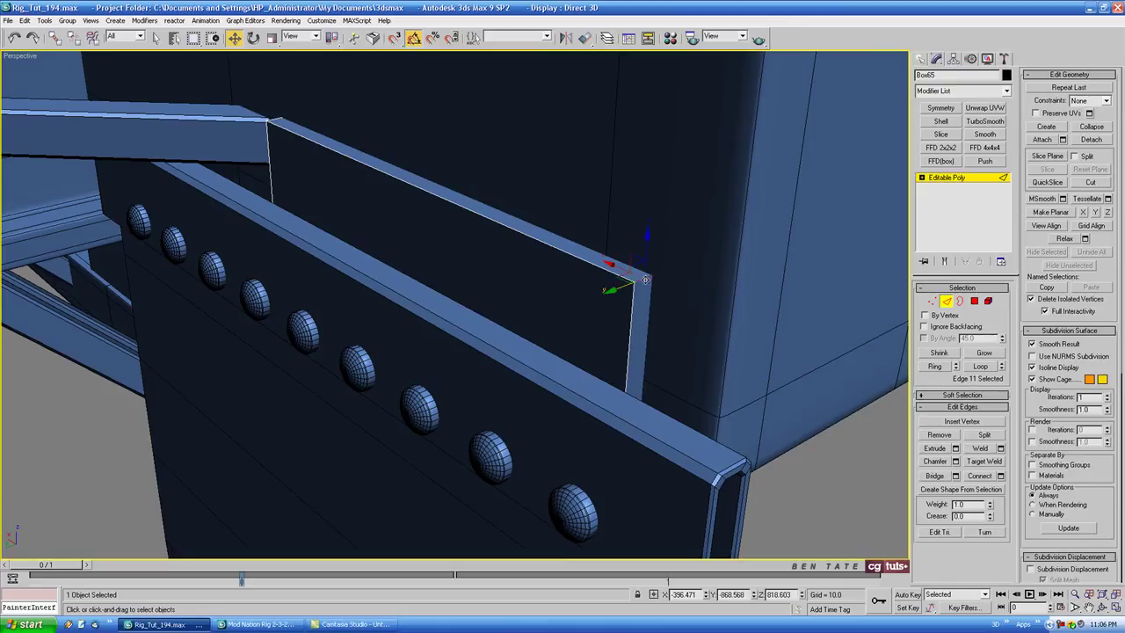
{"action": "left_click", "coordinate": [933, 366]}
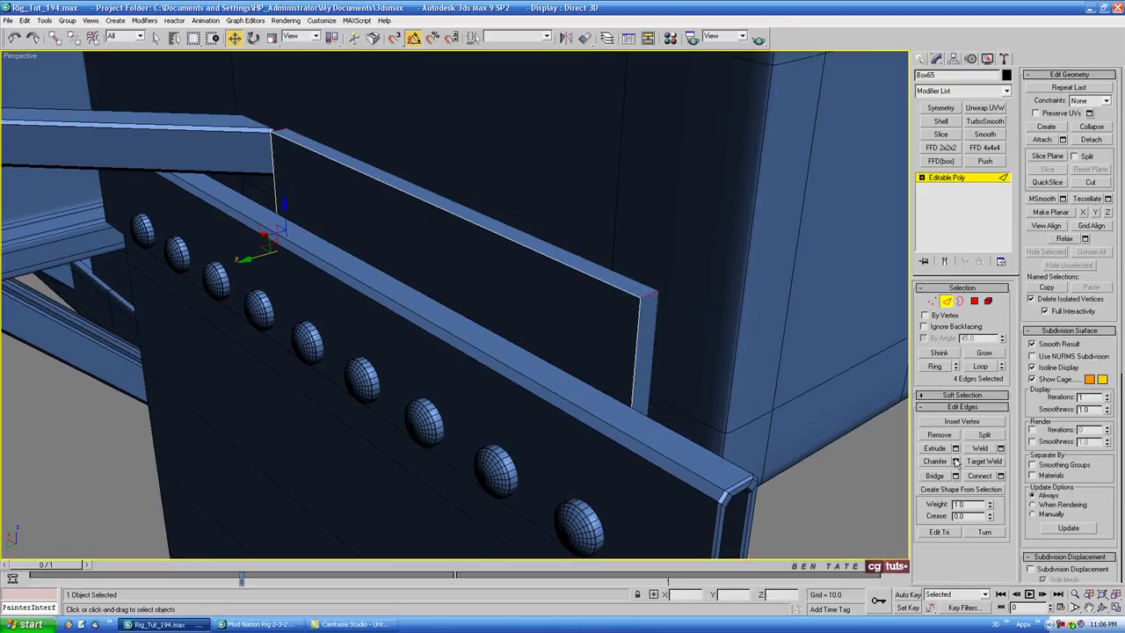
{"action": "left_click", "coordinate": [955, 462]}
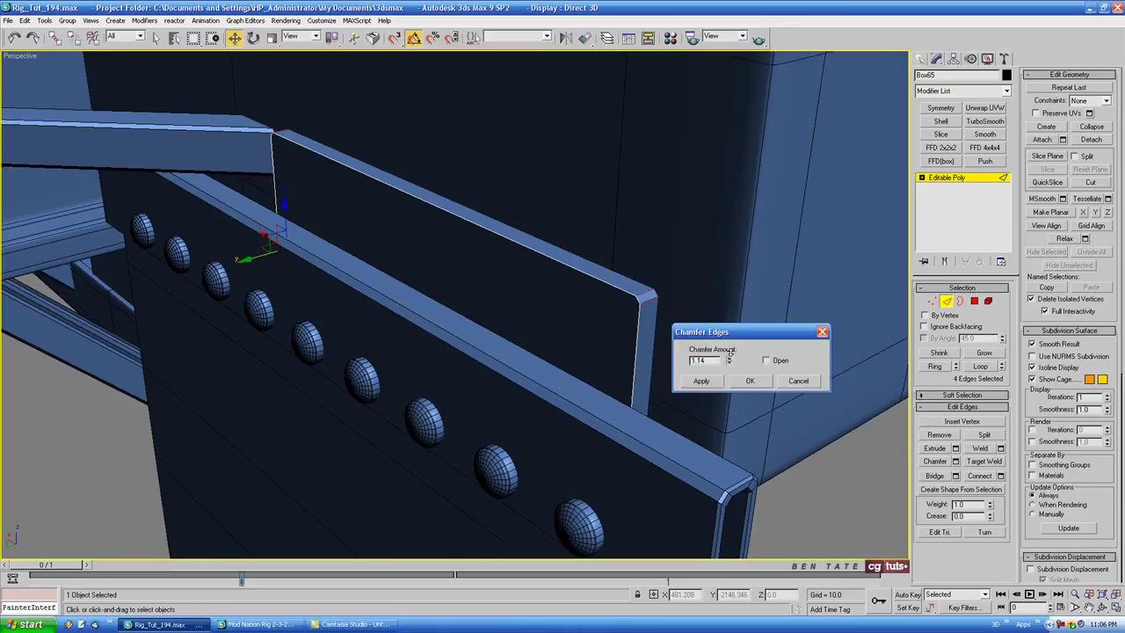
{"action": "left_click_drag", "start_coordinate": [730, 352], "coordinate": [719, 258]}
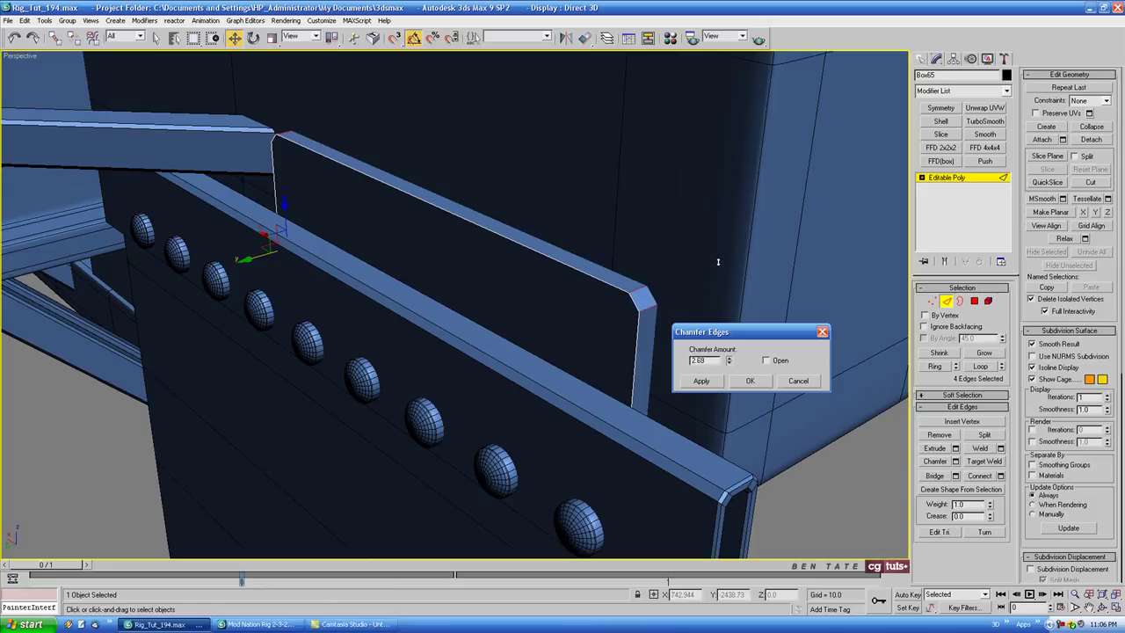
{"action": "left_click", "coordinate": [701, 380]}
{"action": "left_click_drag", "start_coordinate": [729, 360], "coordinate": [726, 394]}
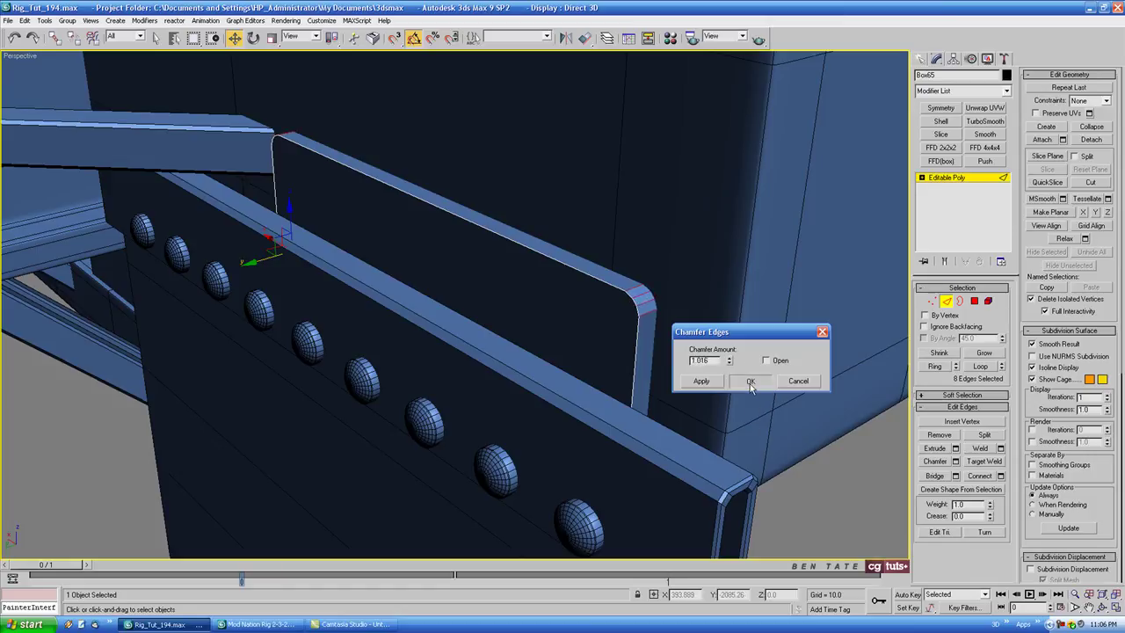
{"action": "left_click", "coordinate": [750, 384]}
Step: Select the plate's two large faces, convert the selection to their border edges and chamfer them by 0.356
{"action": "left_click", "coordinate": [974, 304]}
{"action": "left_click", "coordinate": [605, 318]}
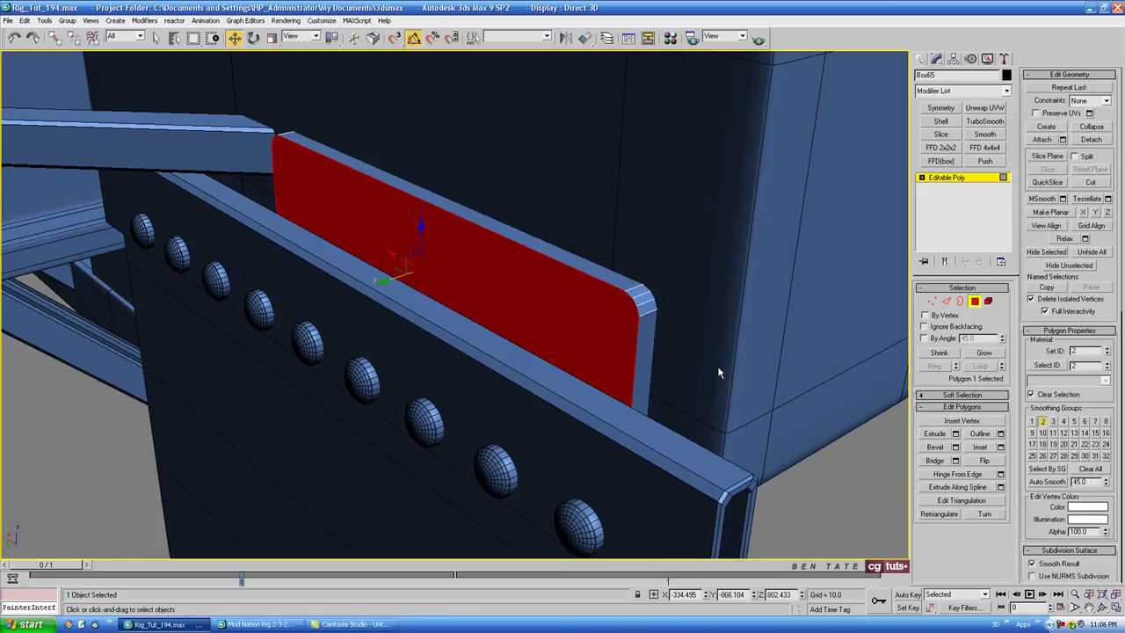
{"action": "middle_click_drag", "start_coordinate": [717, 366], "coordinate": [649, 368], "text": "alt"}
{"action": "key", "text": "F3"}
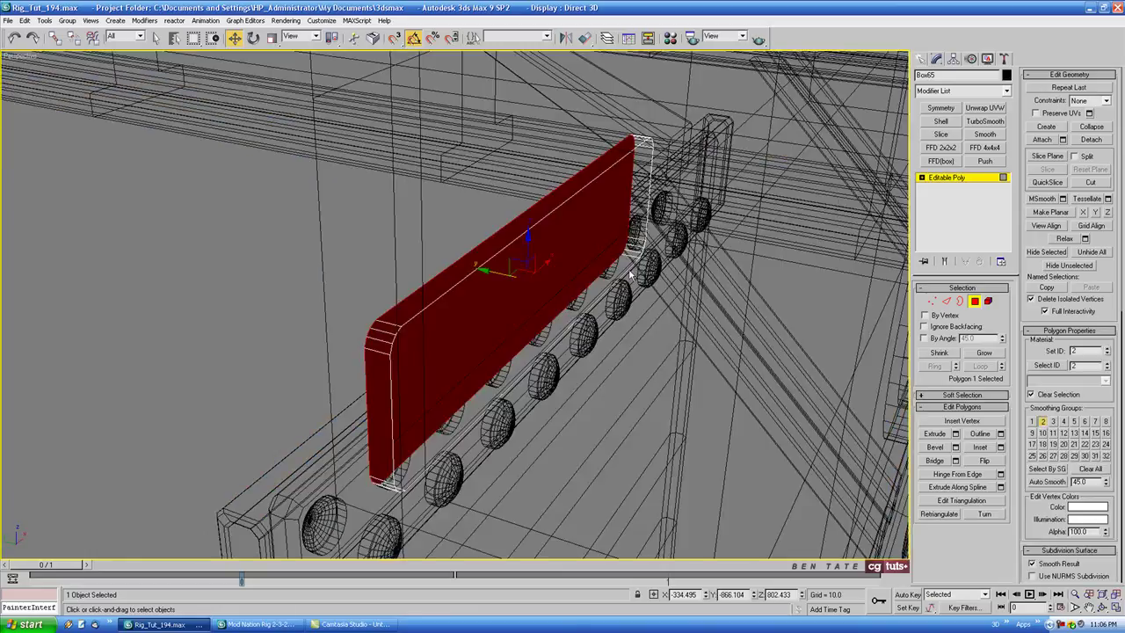
{"action": "left_click", "coordinate": [625, 264], "text": "ctrl"}
{"action": "middle_click_drag", "start_coordinate": [620, 320], "coordinate": [679, 337], "text": "alt"}
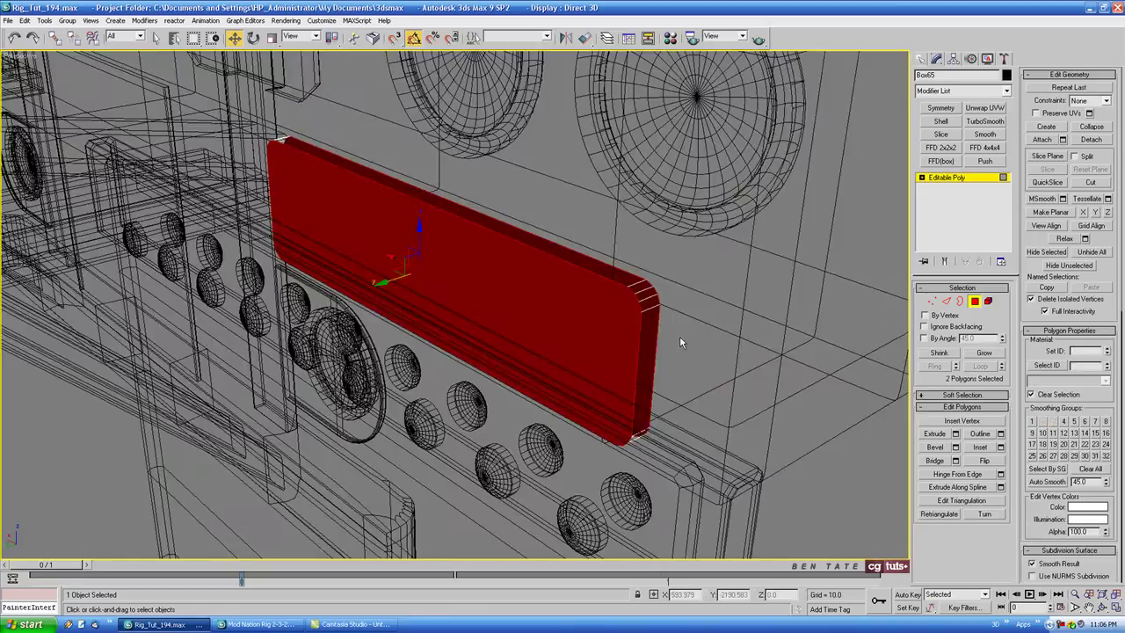
{"action": "key", "text": "F3"}
{"action": "left_click", "coordinate": [947, 302], "text": "ctrl"}
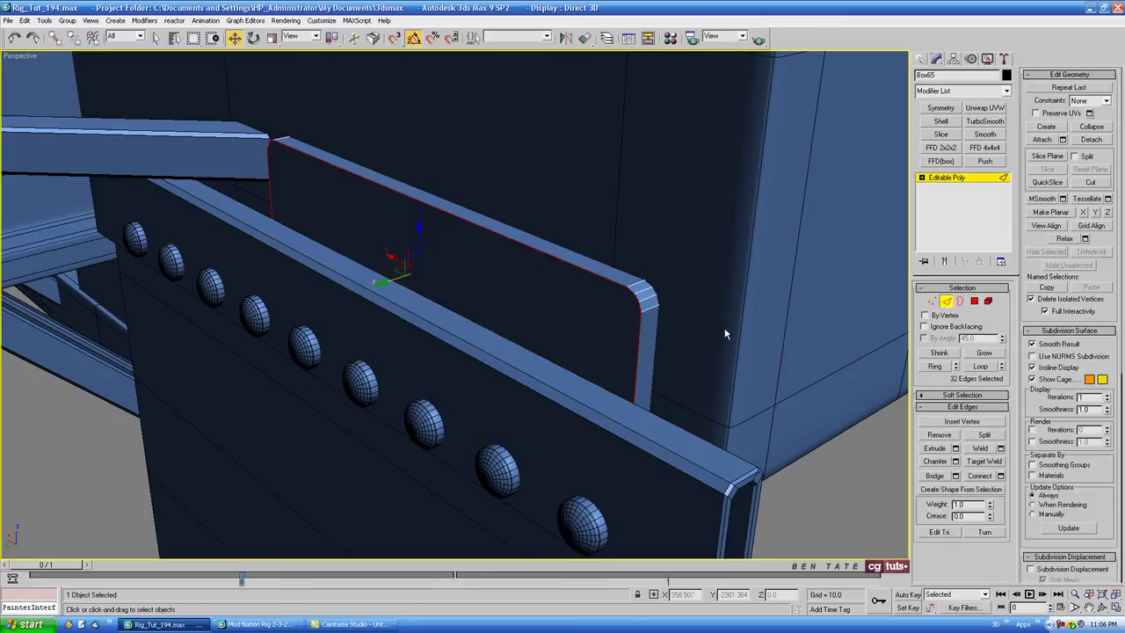
{"action": "left_click", "coordinate": [955, 461]}
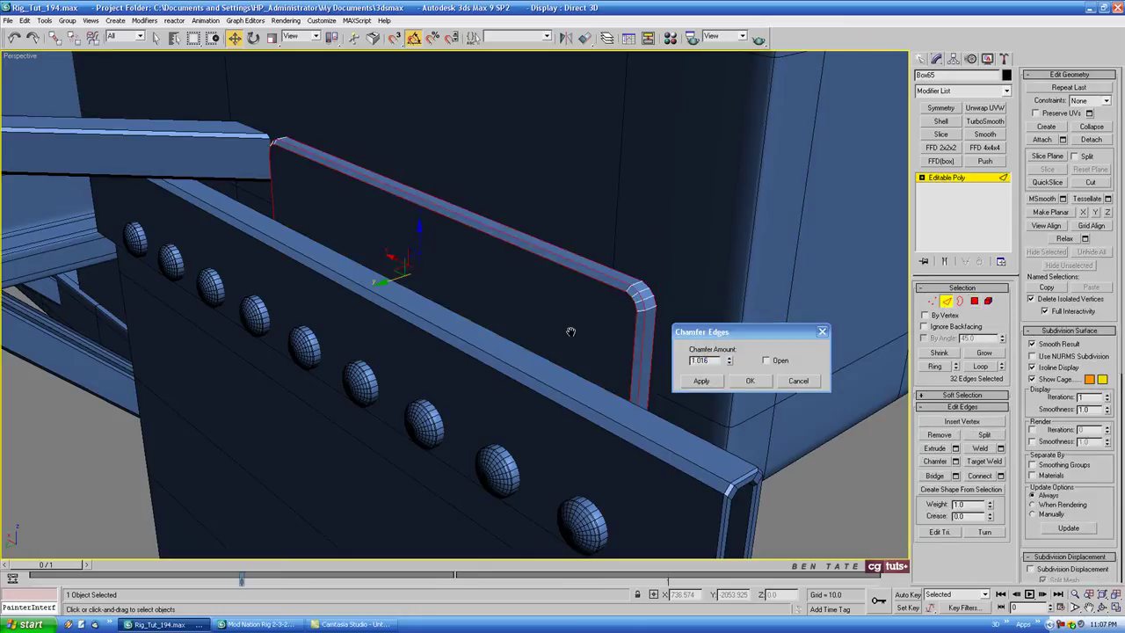
{"action": "middle_click_drag", "start_coordinate": [573, 326], "coordinate": [691, 363], "text": "alt"}
{"action": "mouse_move", "coordinate": [730, 361]}
{"action": "left_mouse_down"}
{"action": "mouse_move", "coordinate": [727, 392]}
{"action": "mouse_move", "coordinate": [728, 363]}
{"action": "left_mouse_up"}
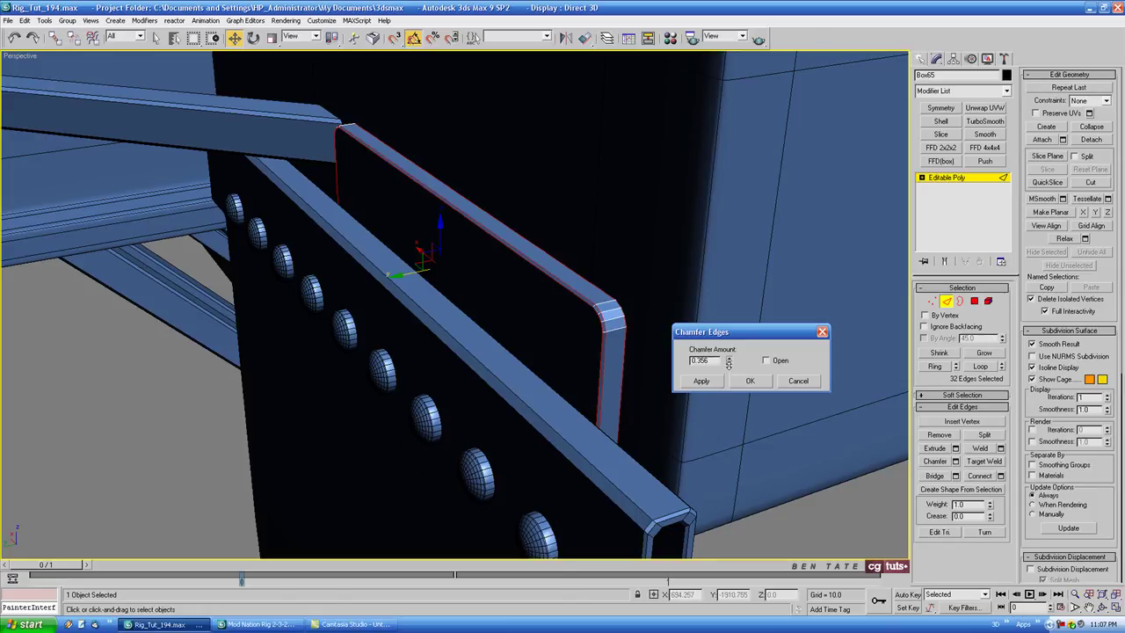
{"action": "left_click", "coordinate": [750, 385]}
{"action": "middle_click_drag", "start_coordinate": [605, 355], "coordinate": [646, 333], "text": "alt"}
{"action": "left_click", "coordinate": [945, 301]}
Step: Examine the rounded plate against the bracket in the perspective view and in the wireframe and shaded back view
{"action": "middle_click_drag", "start_coordinate": [700, 304], "coordinate": [723, 297], "text": "alt"}
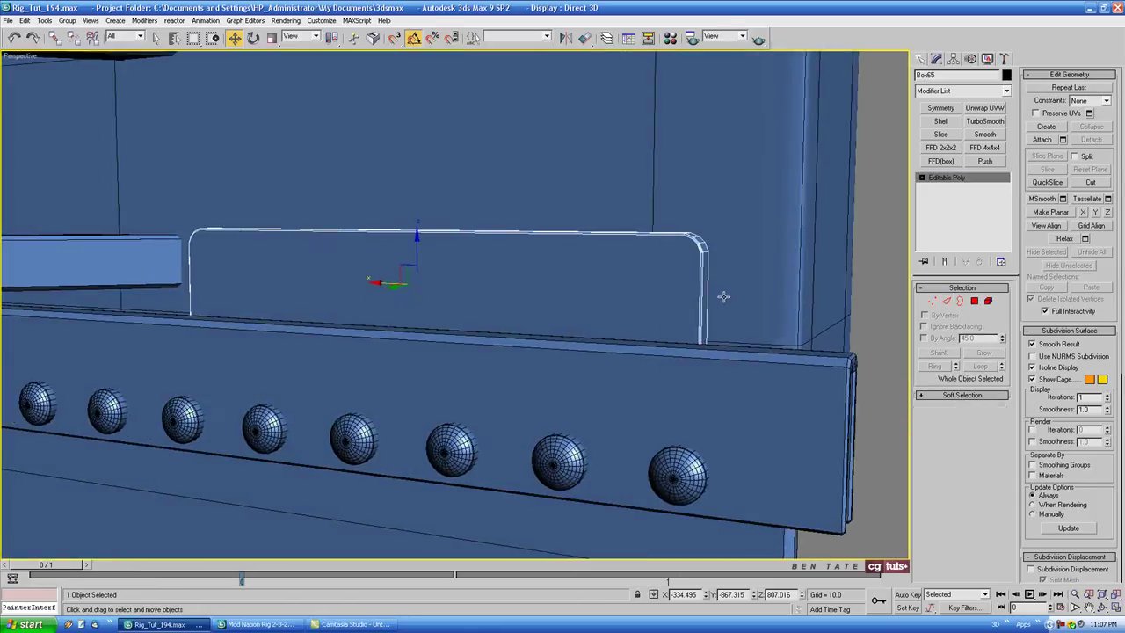
{"action": "middle_click_drag", "start_coordinate": [551, 376], "coordinate": [616, 290]}
{"action": "scroll", "coordinate": [577, 357], "scroll_direction": "down", "scroll_amount": 3}
{"action": "key", "text": "alt+w"}
{"action": "right_click", "coordinate": [712, 217]}
{"action": "key", "text": "alt+w"}
{"action": "left_click_drag", "start_coordinate": [616, 290], "coordinate": [641, 287]}
{"action": "key", "text": "F3"}
{"action": "key", "text": "F3"}
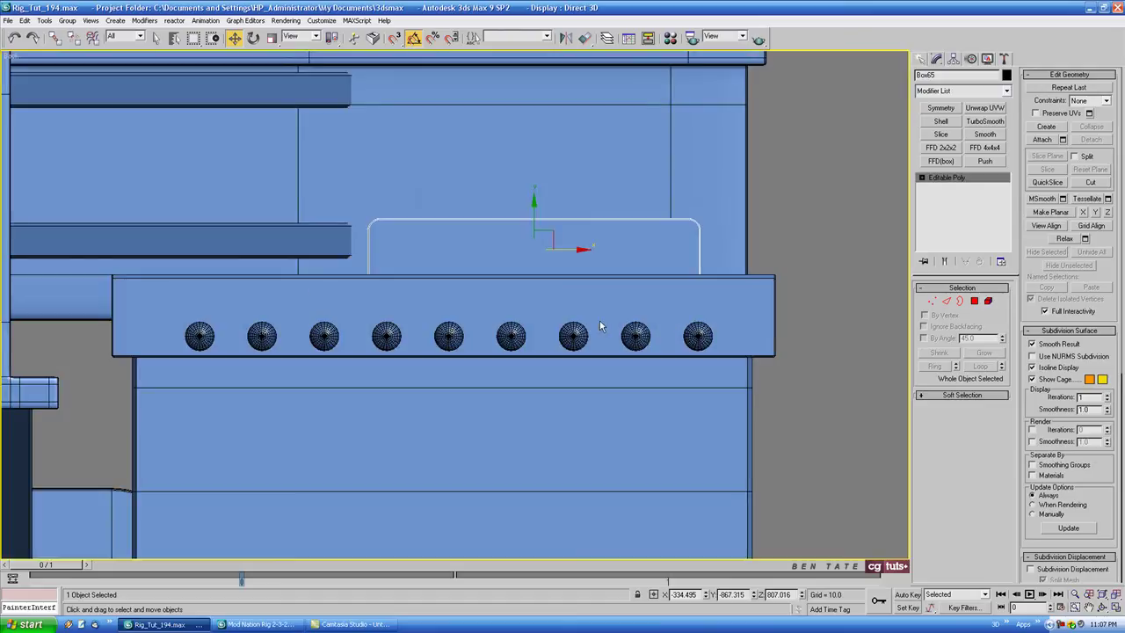
Step: Copy the rounded mounting plate along the X axis toward the truck's centre, positioning the copy at about X -175
{"action": "key", "text": "alt+w"}
{"action": "middle_click", "coordinate": [484, 407]}
{"action": "key", "text": "alt+w"}
{"action": "middle_click_drag", "start_coordinate": [484, 407], "coordinate": [531, 400], "text": "alt"}
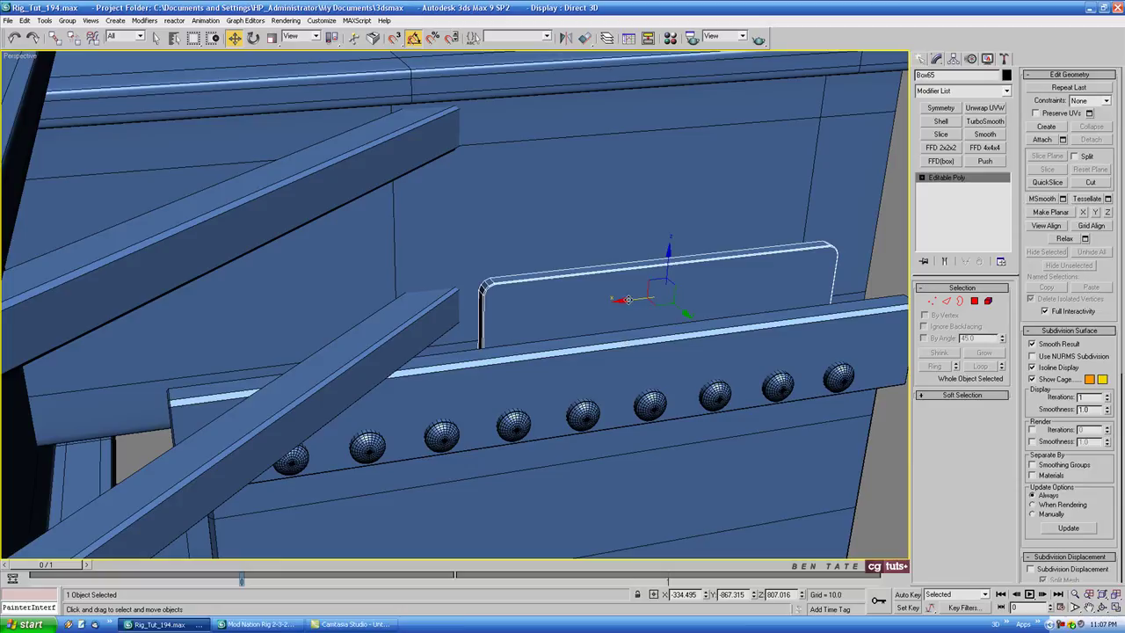
{"action": "left_click_drag", "start_coordinate": [628, 300], "coordinate": [107, 304], "text": "shift"}
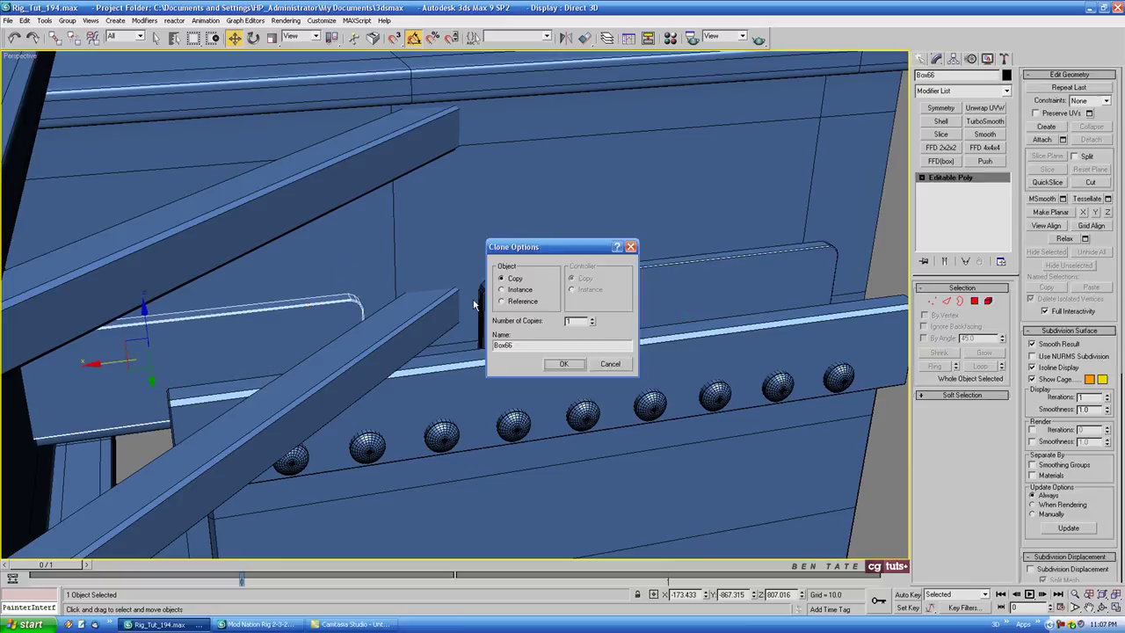
{"action": "left_click", "coordinate": [564, 362]}
{"action": "scroll", "coordinate": [446, 322], "scroll_direction": "up", "scroll_amount": 4}
{"action": "middle_click_drag", "start_coordinate": [427, 328], "coordinate": [523, 317]}
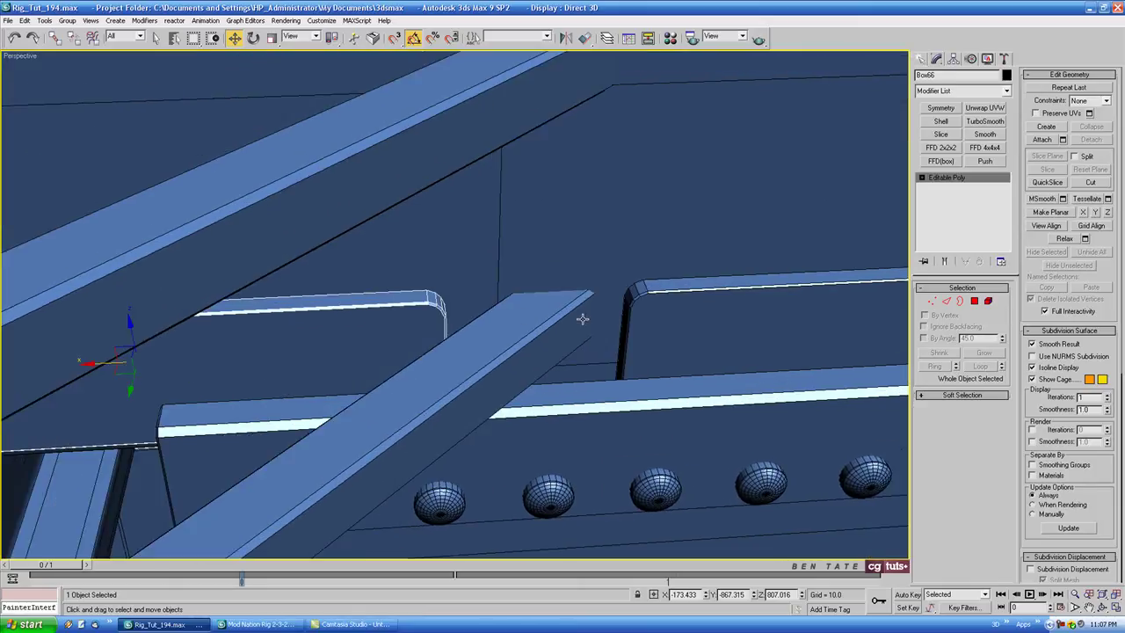
{"action": "left_click_drag", "start_coordinate": [83, 369], "coordinate": [97, 364]}
{"action": "middle_click_drag", "start_coordinate": [468, 395], "coordinate": [465, 371]}
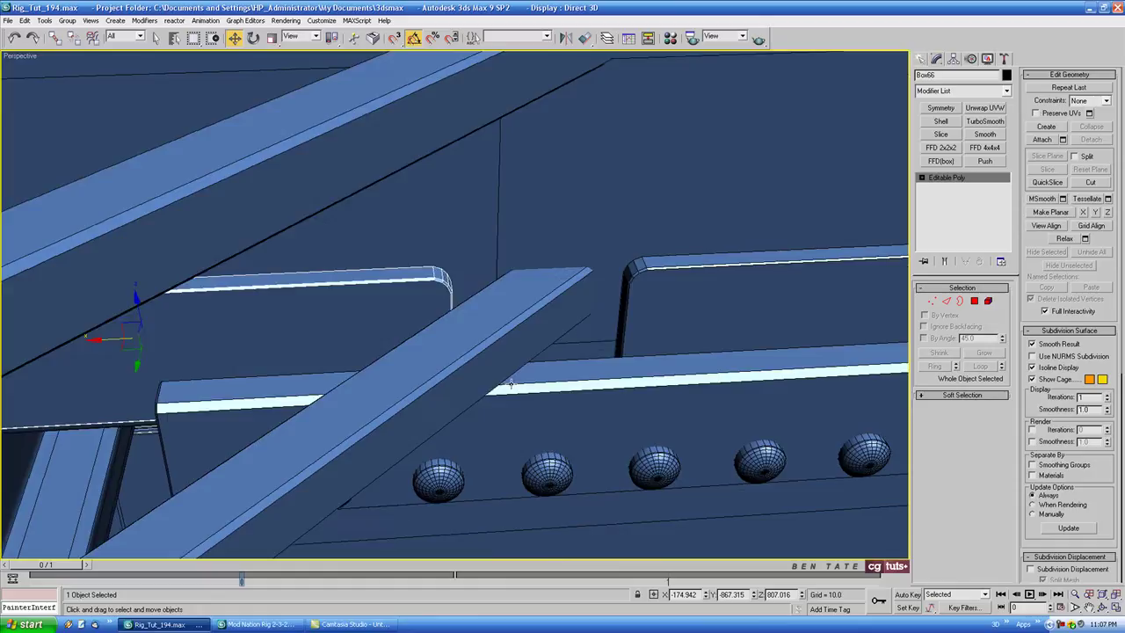
Step: Shorten the copied plate to roughly a third of its length by moving the vertices of its inner end outward
{"action": "key", "text": "alt+w"}
{"action": "right_click", "coordinate": [673, 231]}
{"action": "key", "text": "alt+w"}
{"action": "key", "text": "F3"}
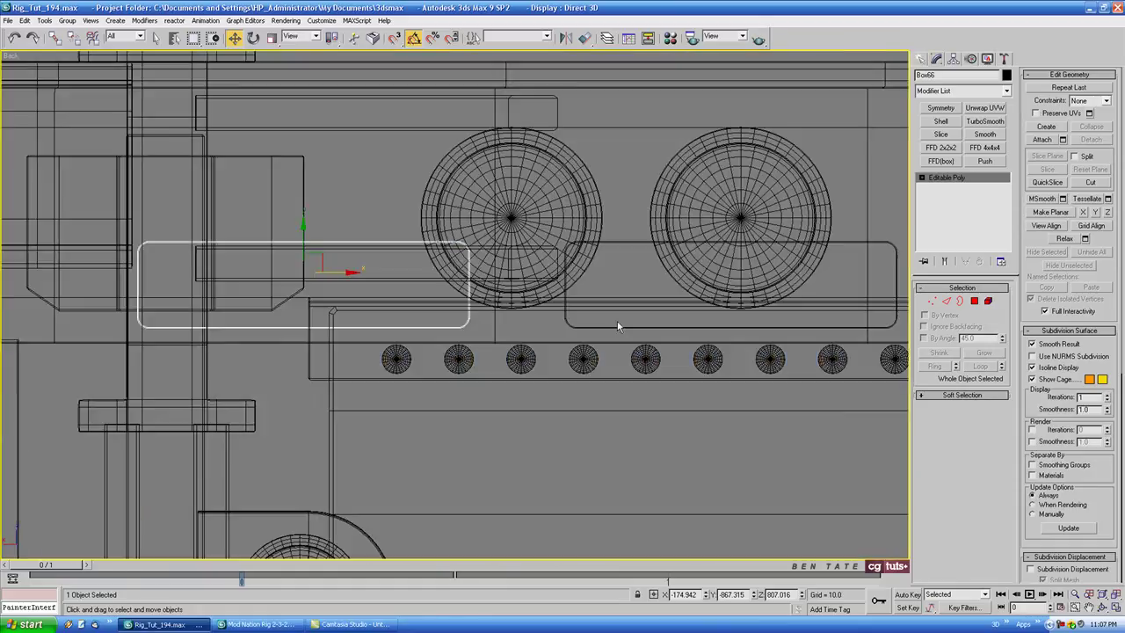
{"action": "left_click", "coordinate": [933, 301]}
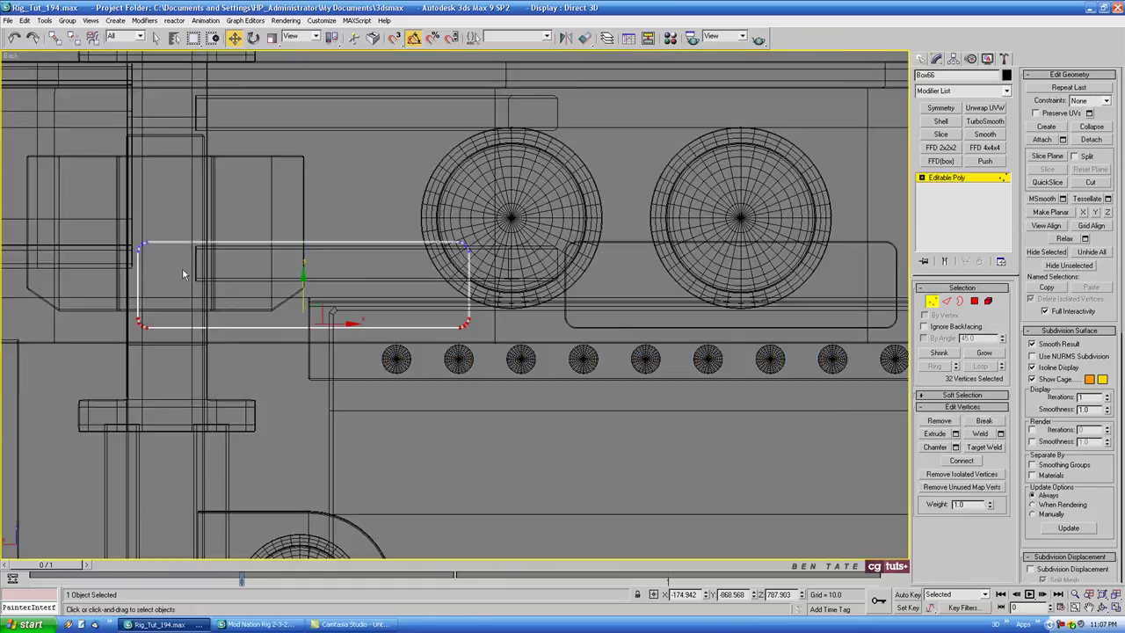
{"action": "left_click_drag", "start_coordinate": [132, 244], "coordinate": [155, 335]}
{"action": "left_click_drag", "start_coordinate": [178, 287], "coordinate": [396, 301]}
{"action": "key", "text": "F3"}
{"action": "key", "text": "F3"}
{"action": "key", "text": "alt+w"}
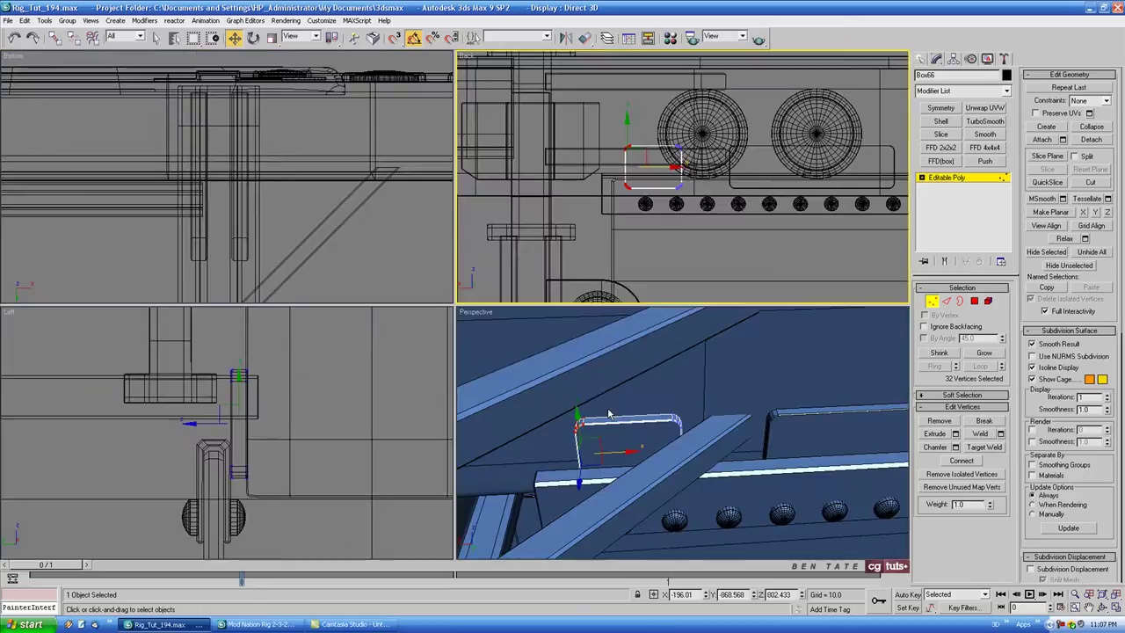
{"action": "right_click", "coordinate": [608, 413]}
{"action": "key", "text": "alt+w"}
{"action": "middle_click_drag", "start_coordinate": [563, 397], "coordinate": [493, 353], "text": "alt"}
{"action": "left_click_drag", "start_coordinate": [256, 307], "coordinate": [249, 308]}
{"action": "left_click", "coordinate": [931, 302]}
Step: Examine how the short and long plates sit against the bracket in the perspective, left and back views
{"action": "middle_click_drag", "start_coordinate": [803, 317], "coordinate": [634, 303]}
{"action": "key", "text": "alt+w"}
{"action": "right_click", "coordinate": [289, 434]}
{"action": "key", "text": "alt+w"}
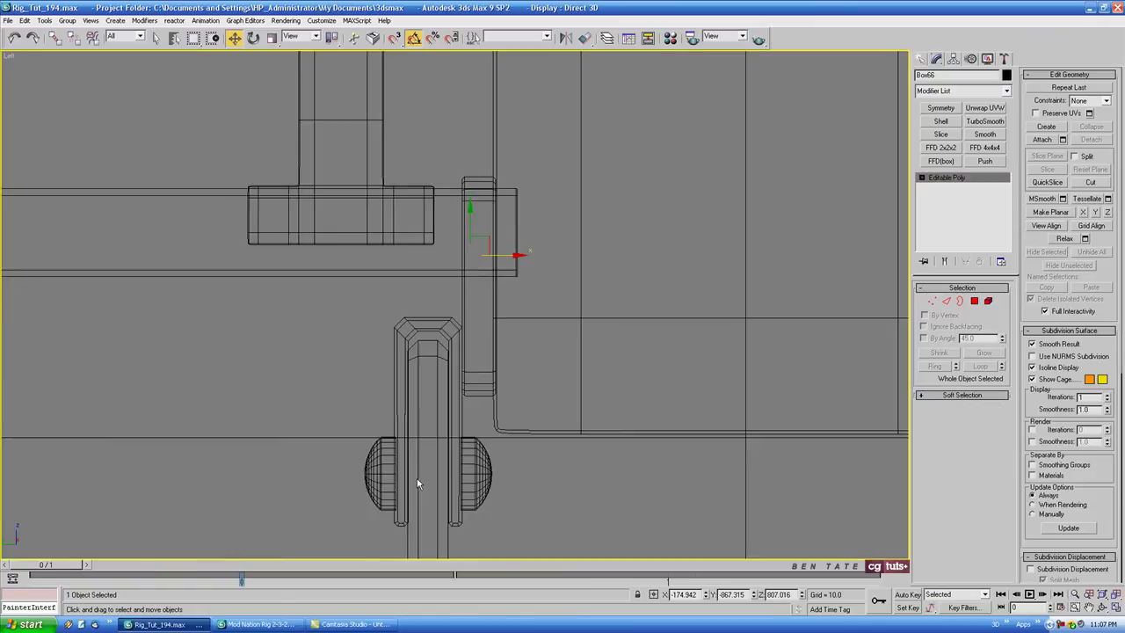
{"action": "middle_click_drag", "start_coordinate": [418, 479], "coordinate": [412, 396]}
{"action": "key", "text": "alt+w"}
{"action": "middle_click", "coordinate": [811, 263]}
{"action": "key", "text": "alt+w"}
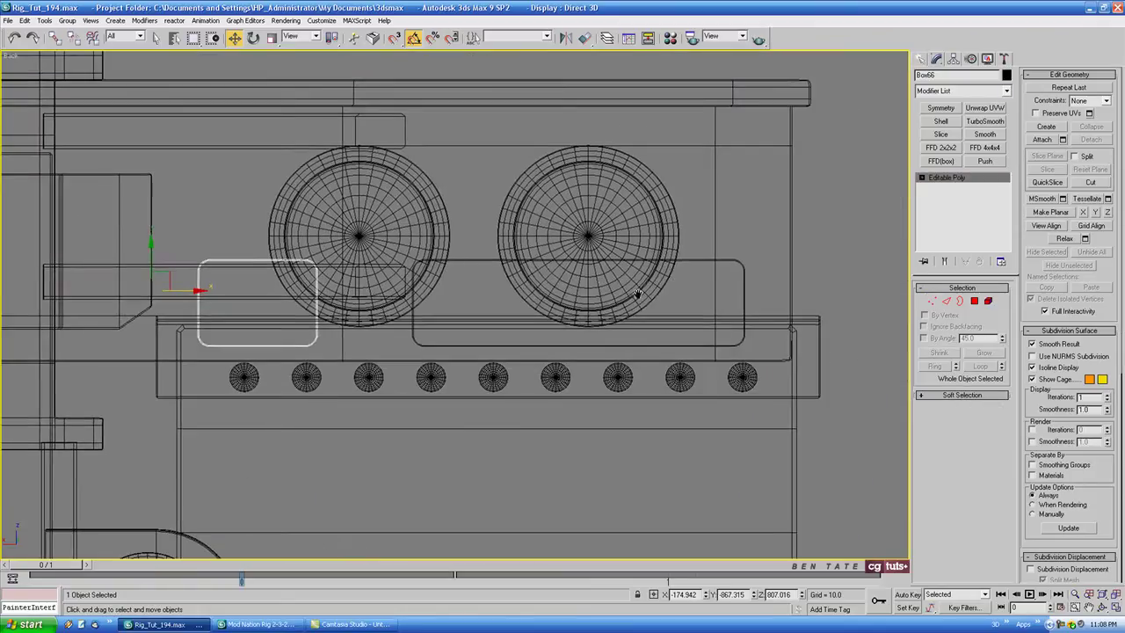
{"action": "middle_click_drag", "start_coordinate": [725, 391], "coordinate": [702, 390]}
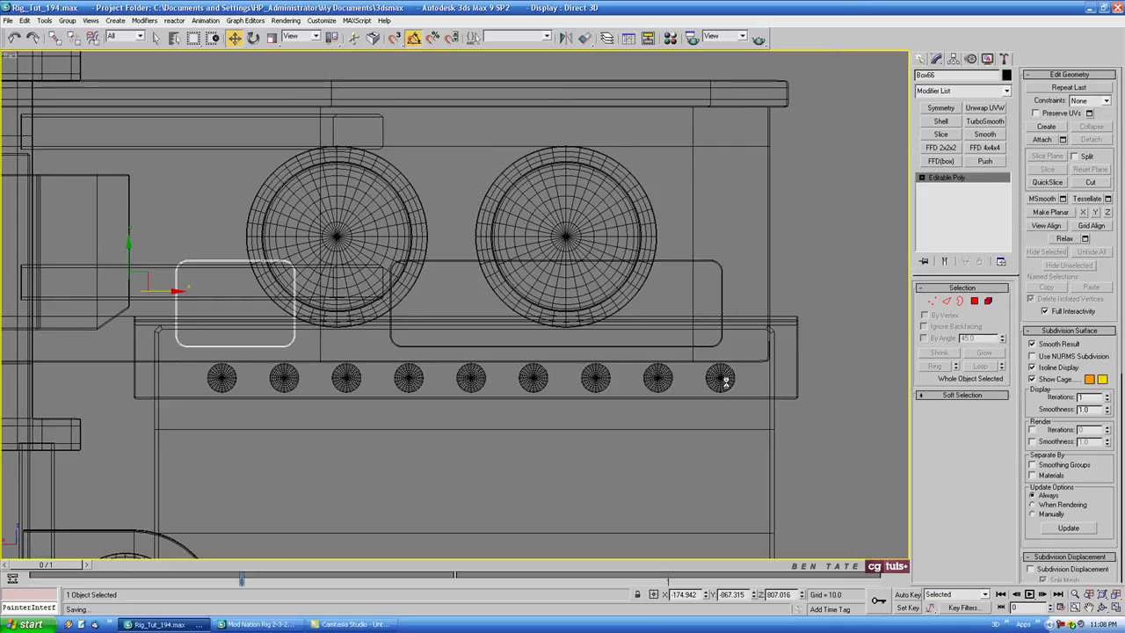
Step: Copy the outermost bolt of the bracket up onto the long mounting plate
{"action": "left_click", "coordinate": [722, 379]}
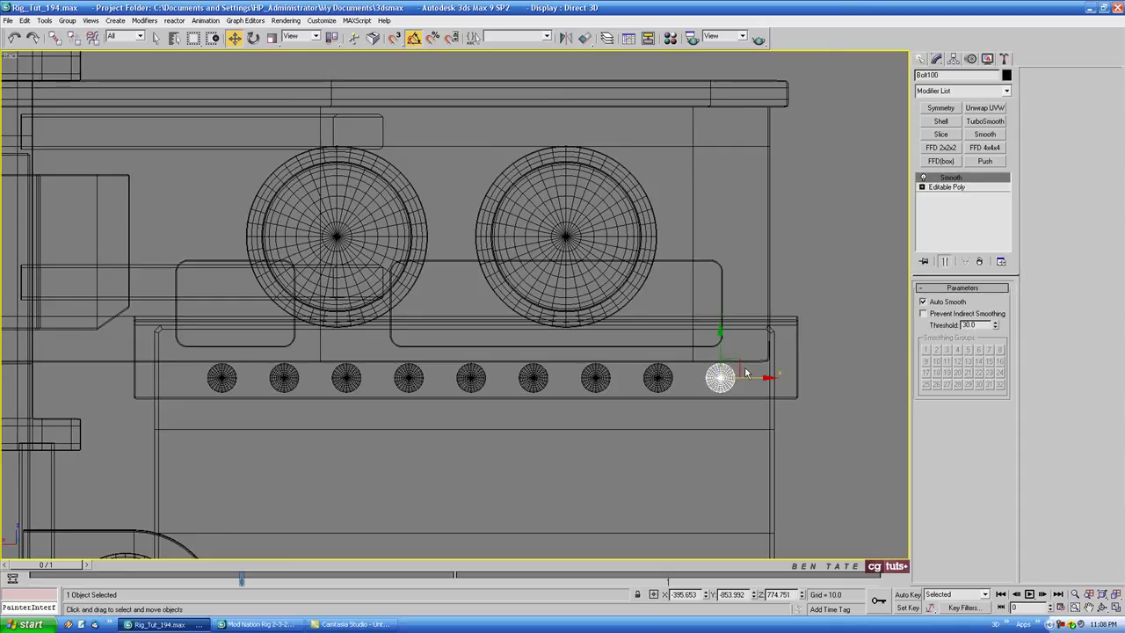
{"action": "left_click_drag", "start_coordinate": [740, 365], "coordinate": [684, 286], "text": "shift"}
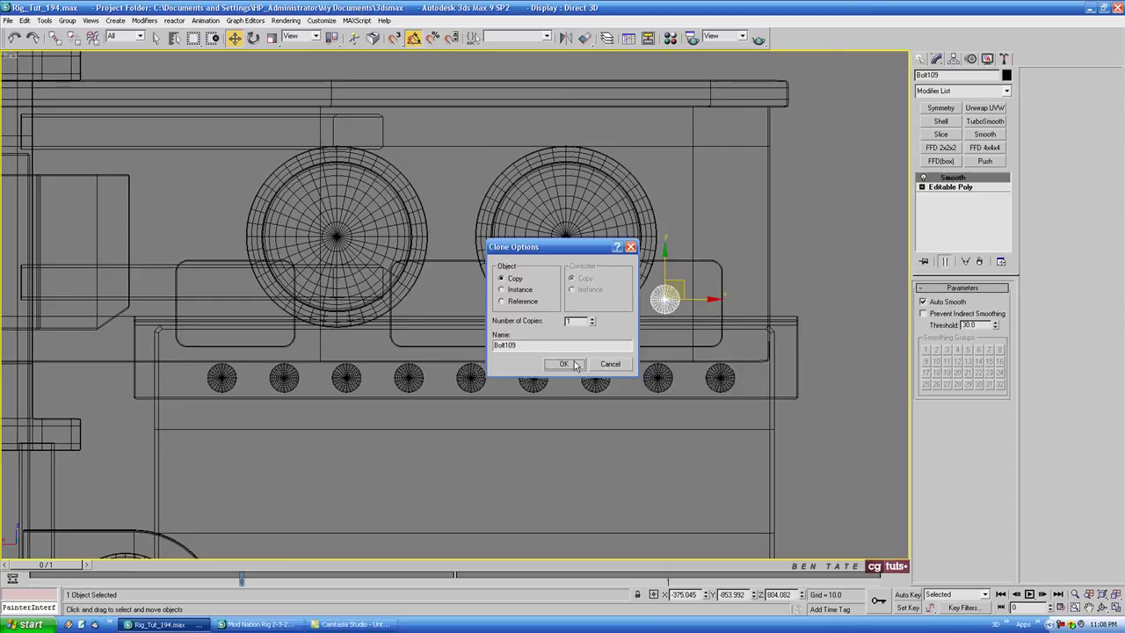
{"action": "left_click", "coordinate": [563, 364]}
{"action": "key", "text": "F3"}
{"action": "middle_click_drag", "start_coordinate": [689, 297], "coordinate": [612, 278]}
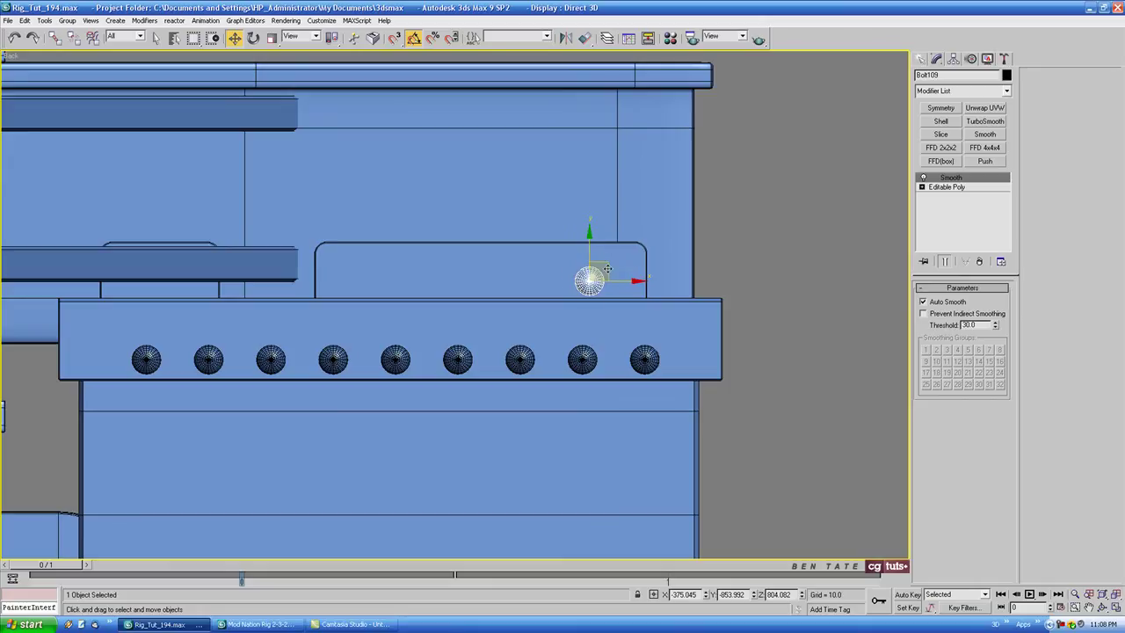
Step: Centre the new bolt near the long plate's outer end and copy it to the plate's inner end and middle
{"action": "mouse_move", "coordinate": [607, 268]}
{"action": "left_mouse_down"}
{"action": "mouse_move", "coordinate": [594, 243]}
{"action": "mouse_move", "coordinate": [636, 274]}
{"action": "mouse_move", "coordinate": [404, 270]}
{"action": "mouse_move", "coordinate": [542, 276]}
{"action": "mouse_move", "coordinate": [522, 276]}
{"action": "left_mouse_up"}
{"action": "left_click", "coordinate": [563, 365]}
{"action": "left_click", "coordinate": [563, 363]}
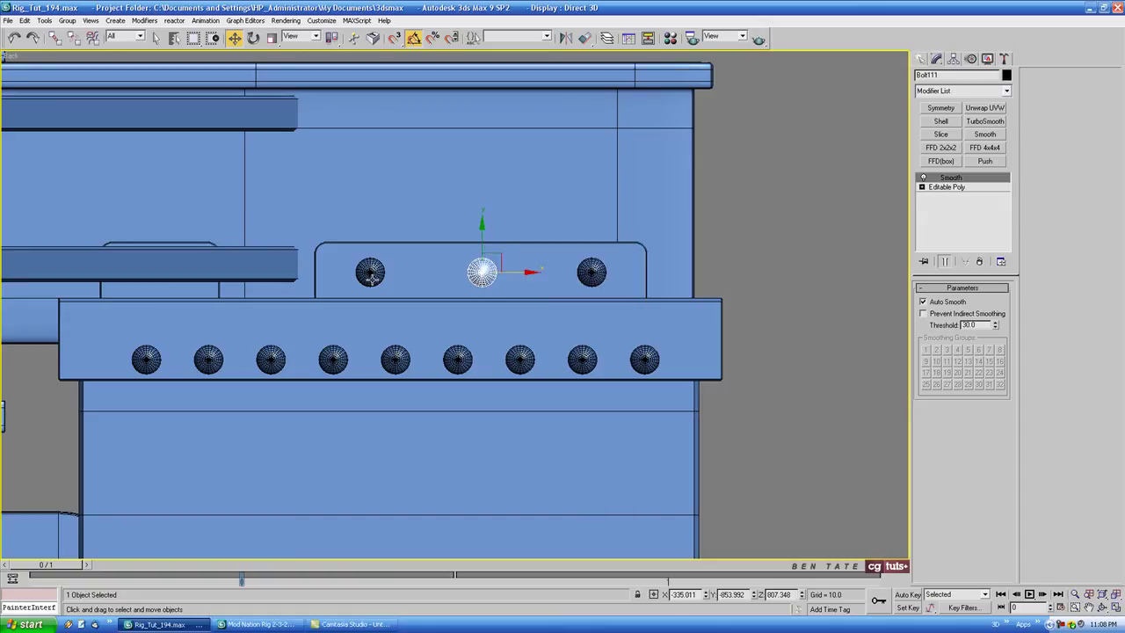
{"action": "middle_click_drag", "start_coordinate": [469, 352], "coordinate": [546, 360]}
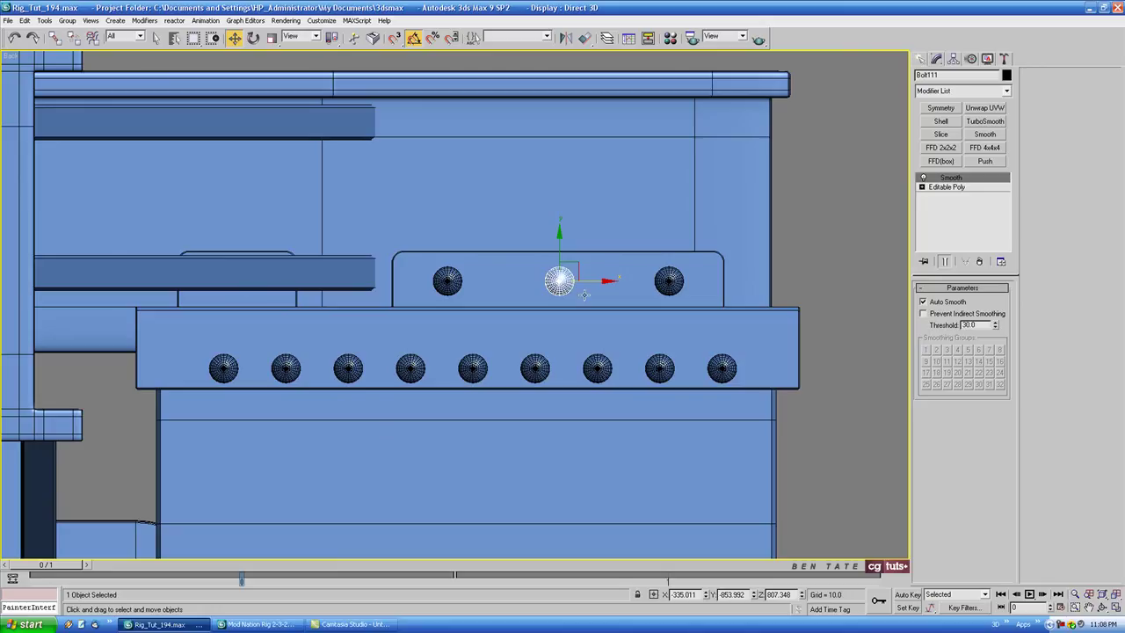
Step: Copy the long plate's middle bolt twice onto the short plate, placing the two copies side by side
{"action": "left_click_drag", "start_coordinate": [596, 281], "coordinate": [252, 278], "text": "shift"}
{"action": "left_click", "coordinate": [562, 364]}
{"action": "key", "text": "F3"}
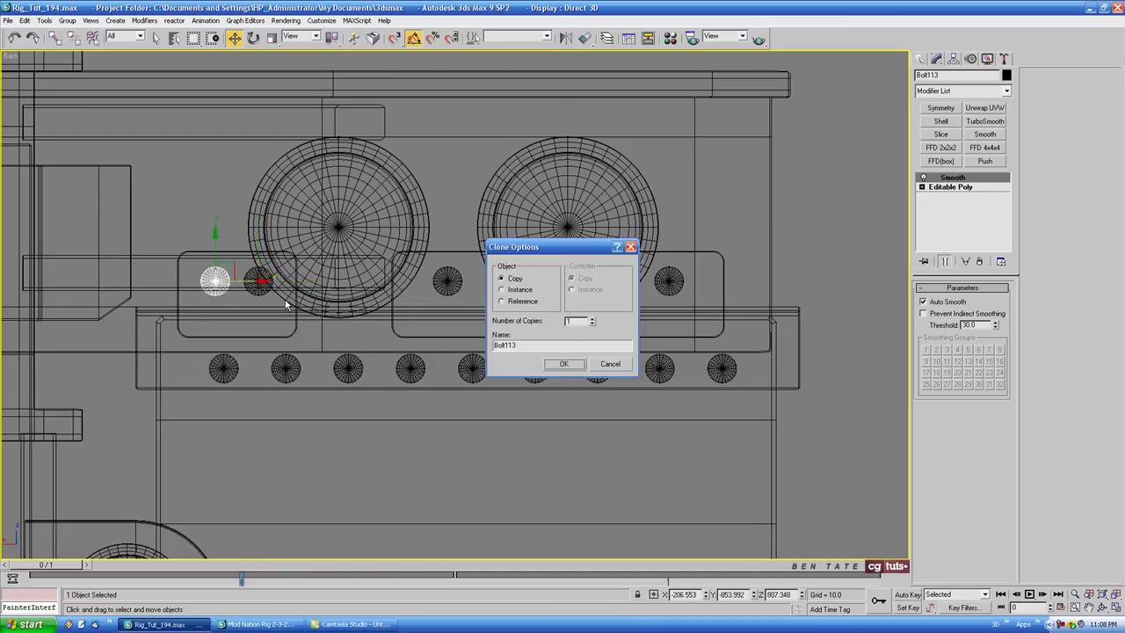
{"action": "left_click", "coordinate": [563, 364]}
{"action": "key", "text": "F3"}
{"action": "middle_click_drag", "start_coordinate": [417, 359], "coordinate": [434, 339]}
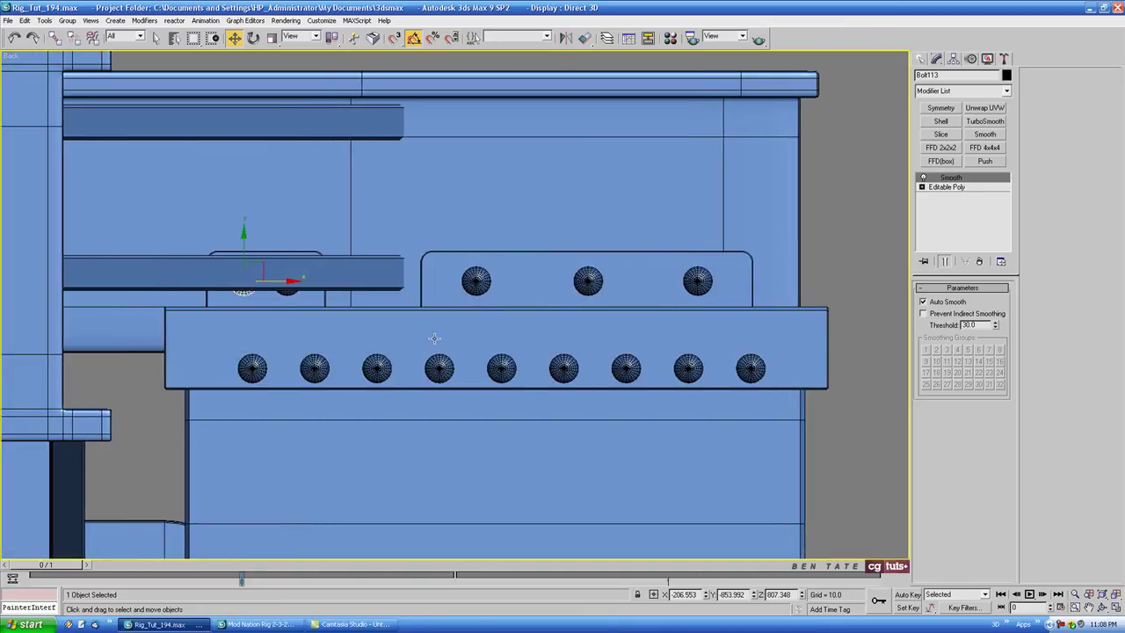
Step: Select the five new plate bolts and move them in the left view until they sit against the faces of the mounting plates
{"action": "key", "text": "alt+w"}
{"action": "right_click", "coordinate": [704, 460]}
{"action": "key", "text": "alt+w"}
{"action": "middle_click_drag", "start_coordinate": [539, 390], "coordinate": [373, 342], "text": "alt"}
{"action": "middle_click_drag", "start_coordinate": [596, 314], "coordinate": [531, 318], "text": "alt"}
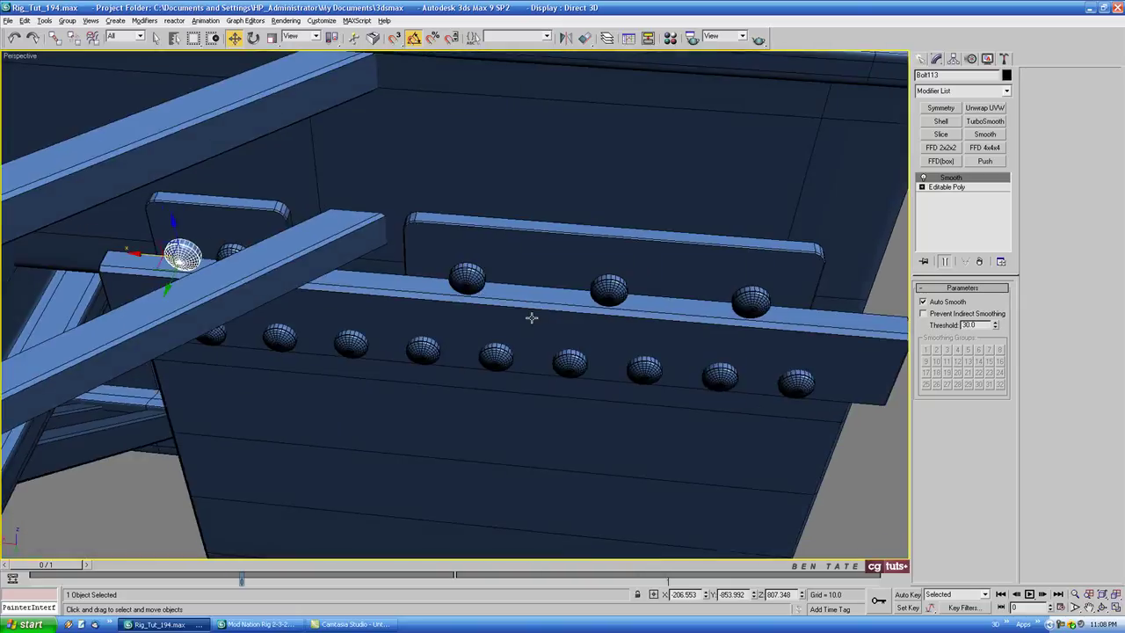
{"action": "left_click", "coordinate": [228, 249], "text": "ctrl"}
{"action": "left_click", "coordinate": [468, 278], "text": "ctrl"}
{"action": "left_click", "coordinate": [609, 290], "text": "ctrl"}
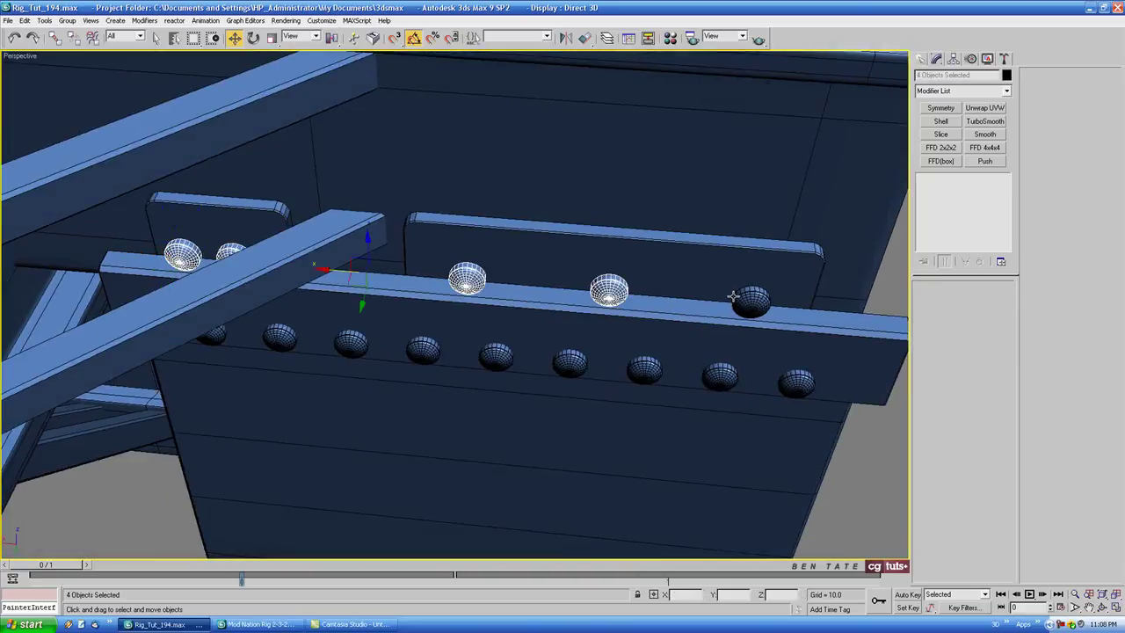
{"action": "left_click", "coordinate": [751, 301], "text": "ctrl"}
{"action": "key", "text": "alt+w"}
{"action": "key", "text": "alt+w"}
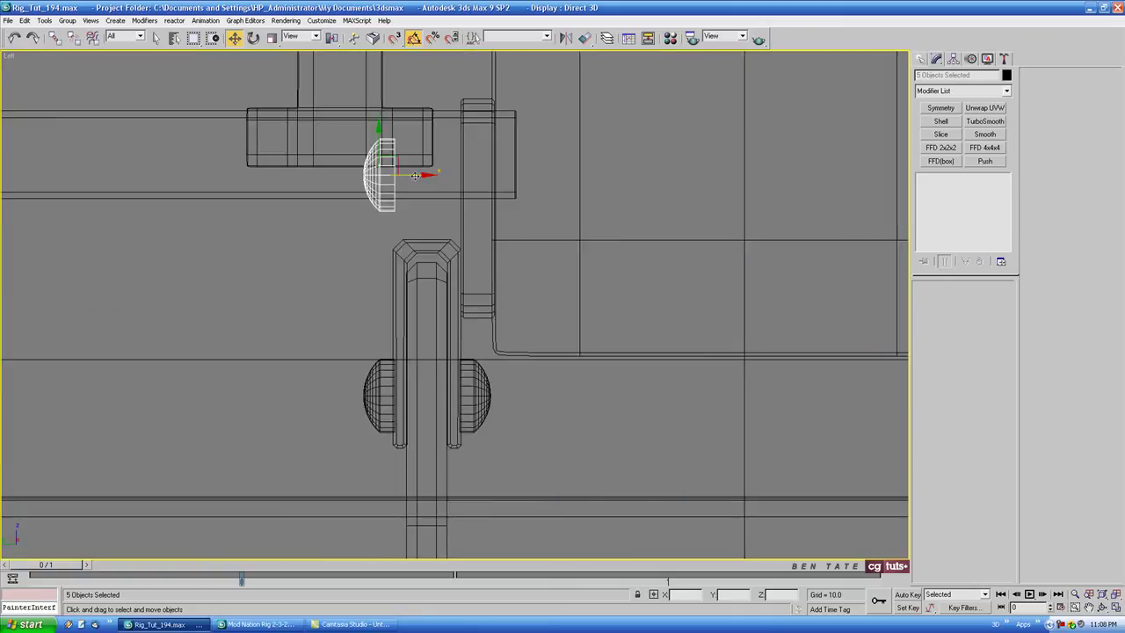
{"action": "left_click_drag", "start_coordinate": [413, 187], "coordinate": [482, 191]}
Step: Examine the bolted plates, bracket and mud flap from several angles in the perspective view
{"action": "key", "text": "alt+w"}
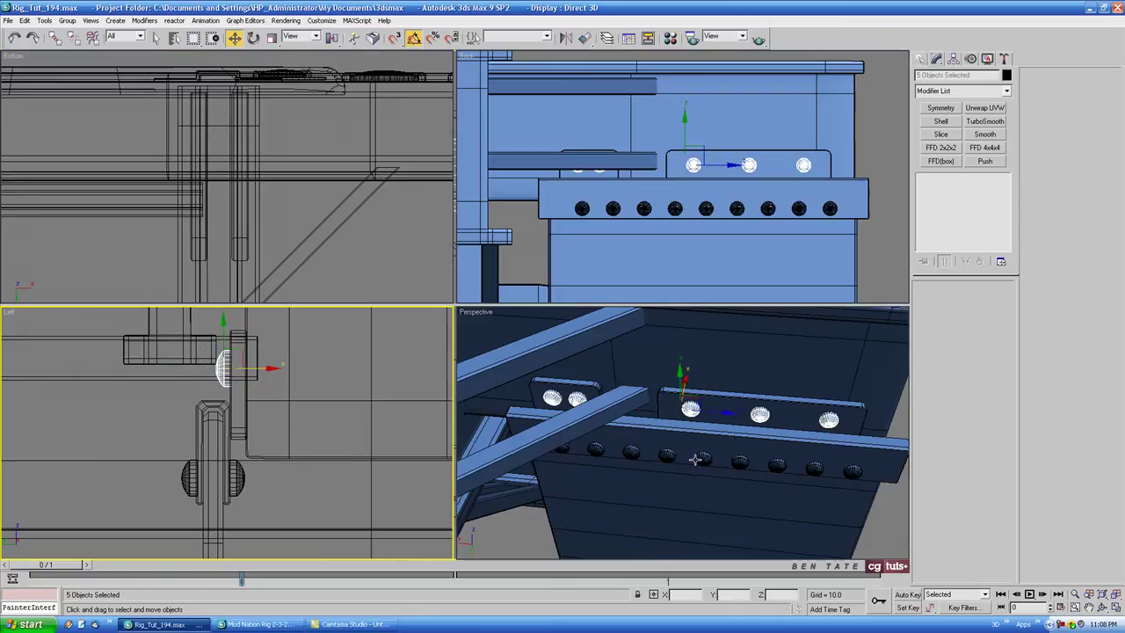
{"action": "right_click", "coordinate": [695, 459]}
{"action": "key", "text": "alt+w"}
{"action": "middle_click_drag", "start_coordinate": [727, 434], "coordinate": [575, 335], "text": "alt"}
{"action": "left_click", "coordinate": [692, 446]}
{"action": "middle_click_drag", "start_coordinate": [573, 387], "coordinate": [563, 328], "text": "alt"}
{"action": "scroll", "coordinate": [633, 406], "scroll_direction": "down", "scroll_amount": 5}
{"action": "middle_click_drag", "start_coordinate": [632, 406], "coordinate": [534, 436], "text": "alt"}
{"action": "scroll", "coordinate": [554, 288], "scroll_direction": "up", "scroll_amount": 5}
{"action": "middle_click_drag", "start_coordinate": [521, 373], "coordinate": [572, 394], "text": "alt"}
{"action": "scroll", "coordinate": [572, 393], "scroll_direction": "down", "scroll_amount": 5}
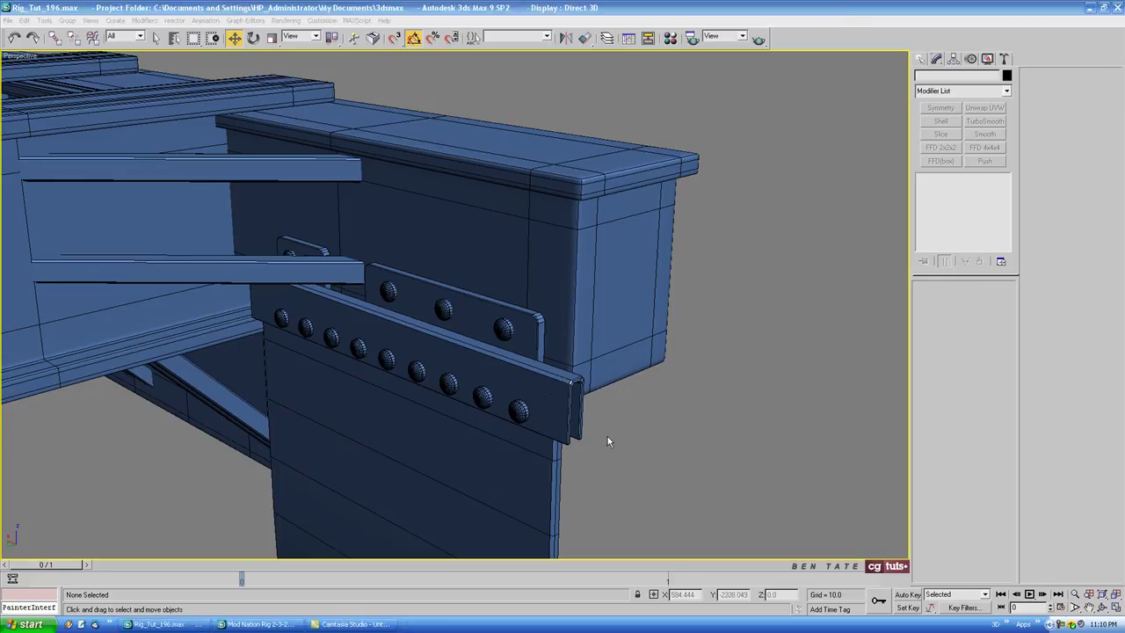
{"action": "middle_click_drag", "start_coordinate": [608, 436], "coordinate": [590, 318], "text": "alt"}
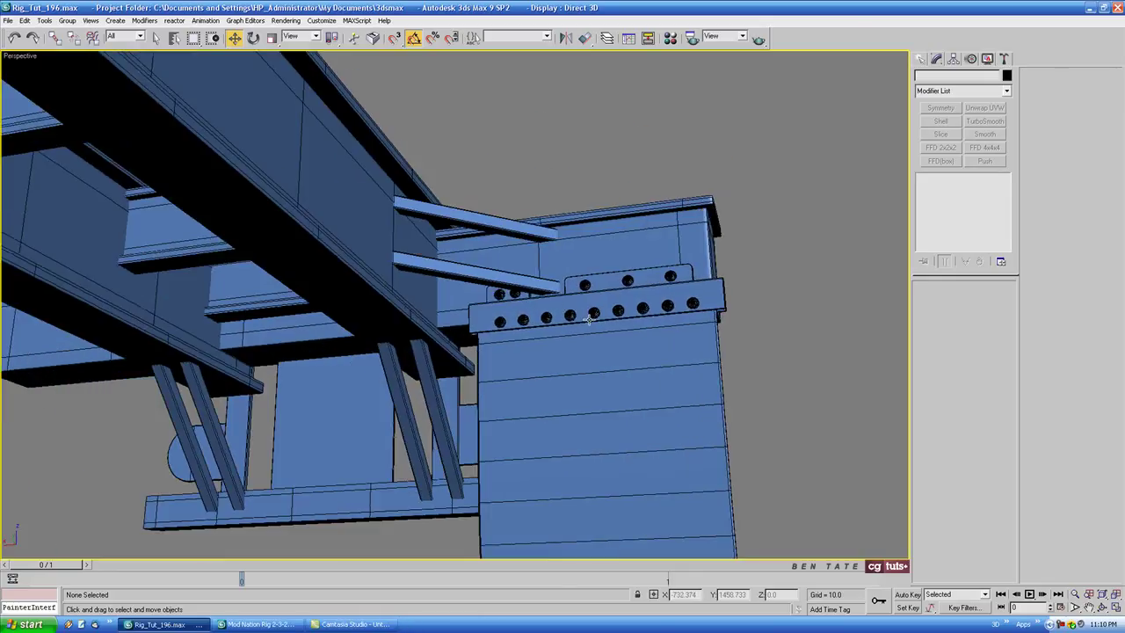
{"action": "key", "text": "alt+w"}
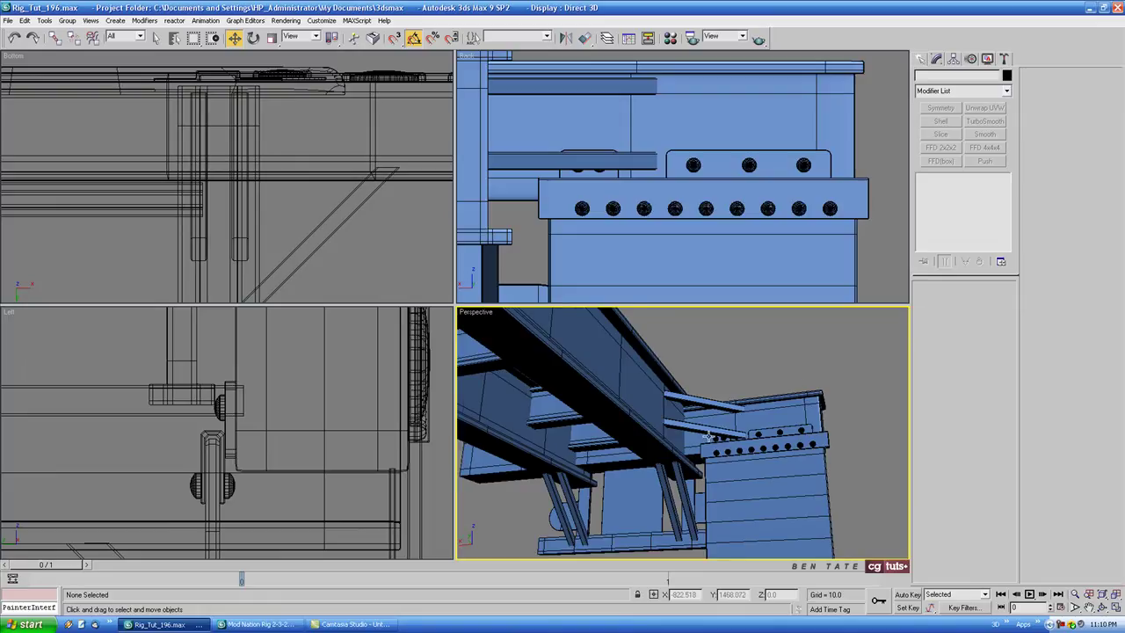
{"action": "middle_click_drag", "start_coordinate": [709, 436], "coordinate": [613, 430], "text": "alt"}
{"action": "middle_click_drag", "start_coordinate": [522, 448], "coordinate": [648, 454], "text": "alt"}
Step: Select the mud flap with its bracket, mounting plates and bolts, leaving the frame beams and end crossmember out of the selection
{"action": "right_click", "coordinate": [361, 445]}
{"action": "key", "text": "alt+w"}
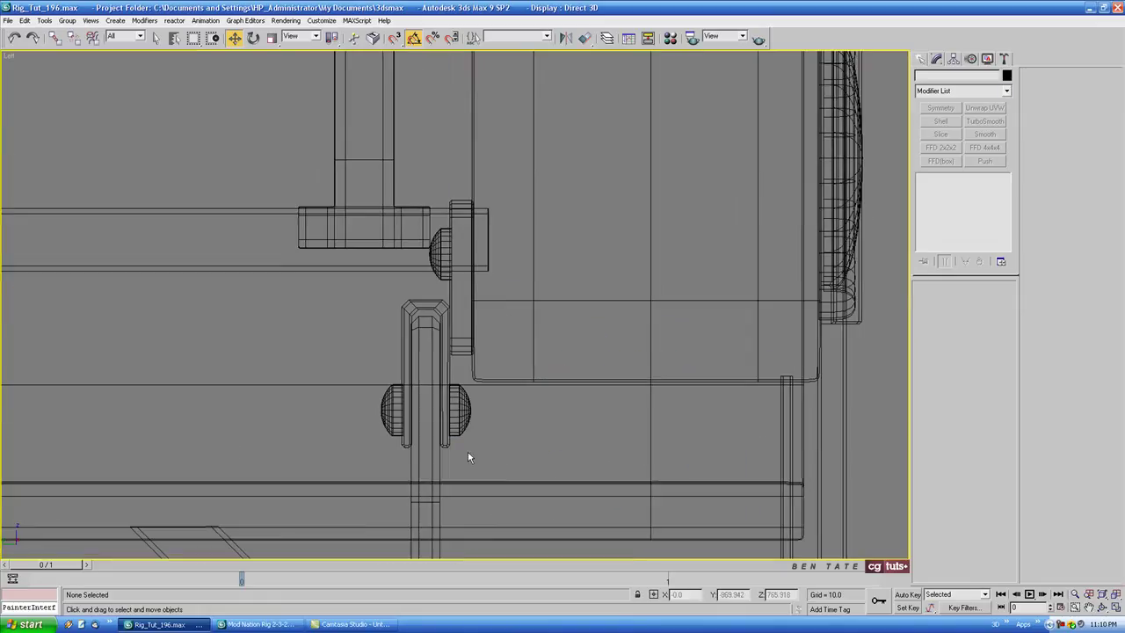
{"action": "scroll", "coordinate": [482, 455], "scroll_direction": "down", "scroll_amount": 3}
{"action": "left_click_drag", "start_coordinate": [373, 406], "coordinate": [479, 259]}
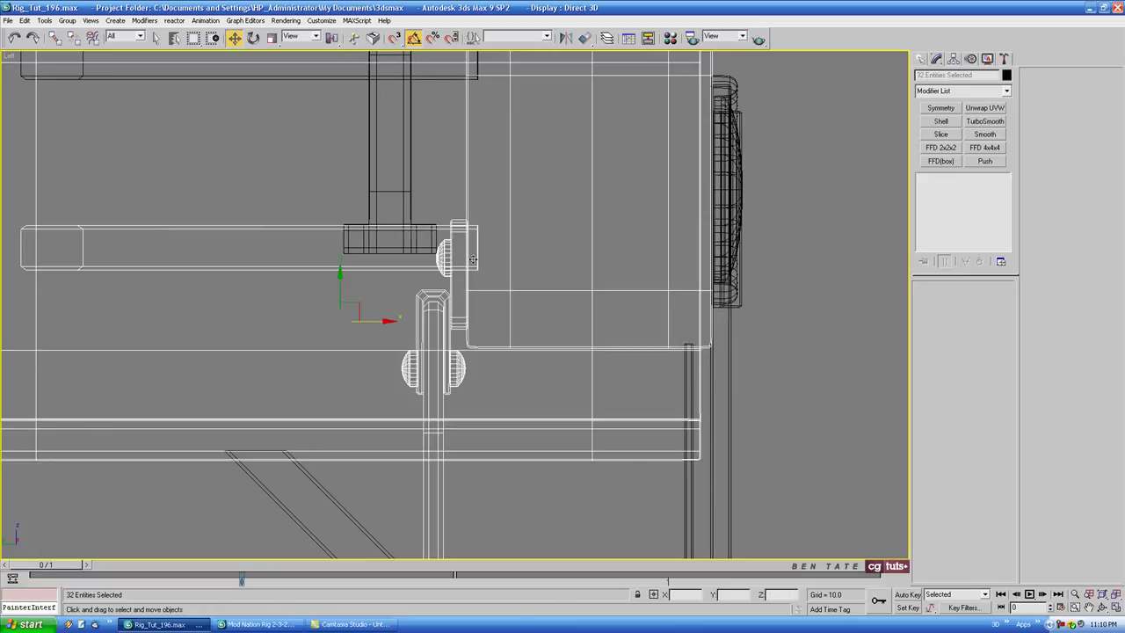
{"action": "left_click_drag", "start_coordinate": [243, 383], "coordinate": [332, 207], "text": "alt"}
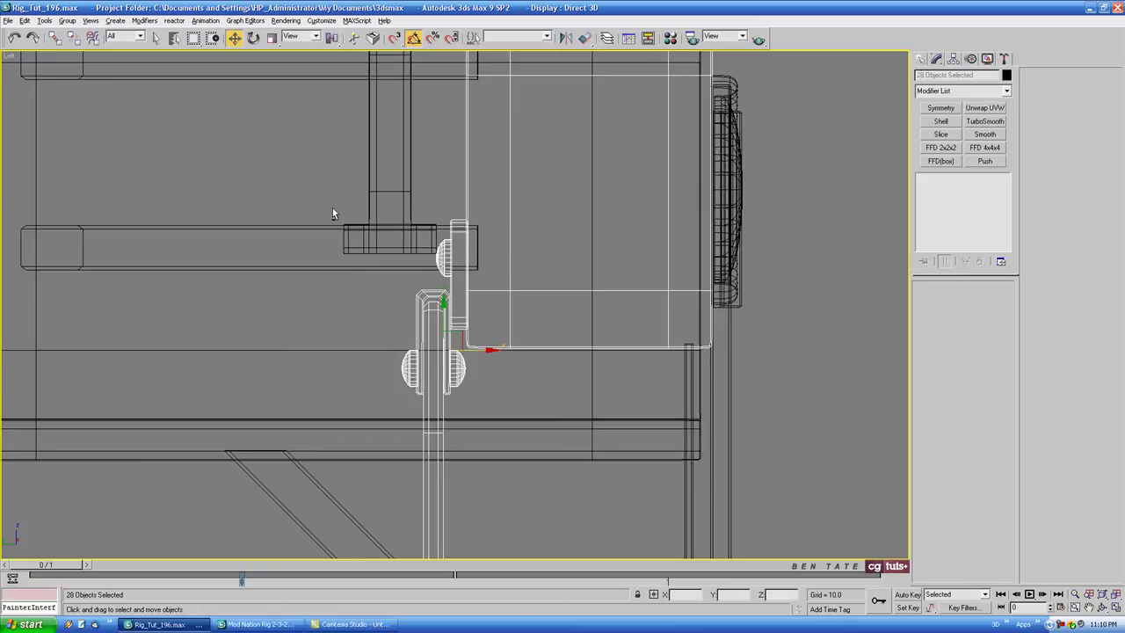
{"action": "scroll", "coordinate": [412, 160], "scroll_direction": "down", "scroll_amount": 5}
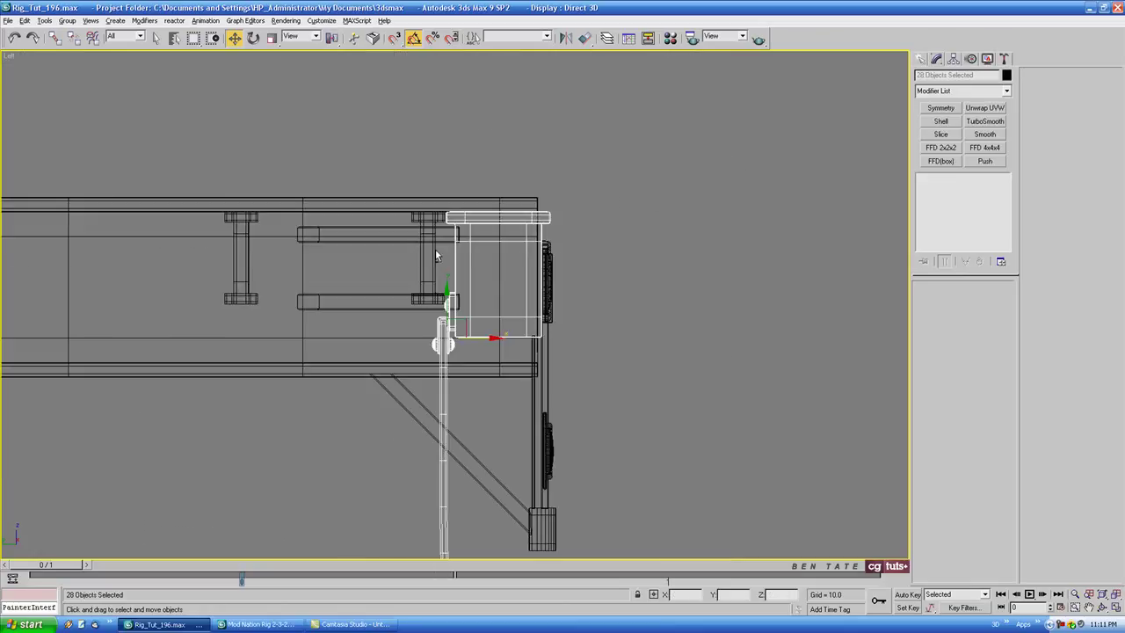
{"action": "left_click_drag", "start_coordinate": [424, 255], "coordinate": [621, 177], "text": "alt"}
{"action": "key", "text": "alt+w"}
{"action": "right_click", "coordinate": [644, 416]}
{"action": "key", "text": "alt+w"}
{"action": "middle_click_drag", "start_coordinate": [646, 419], "coordinate": [660, 422], "text": "alt"}
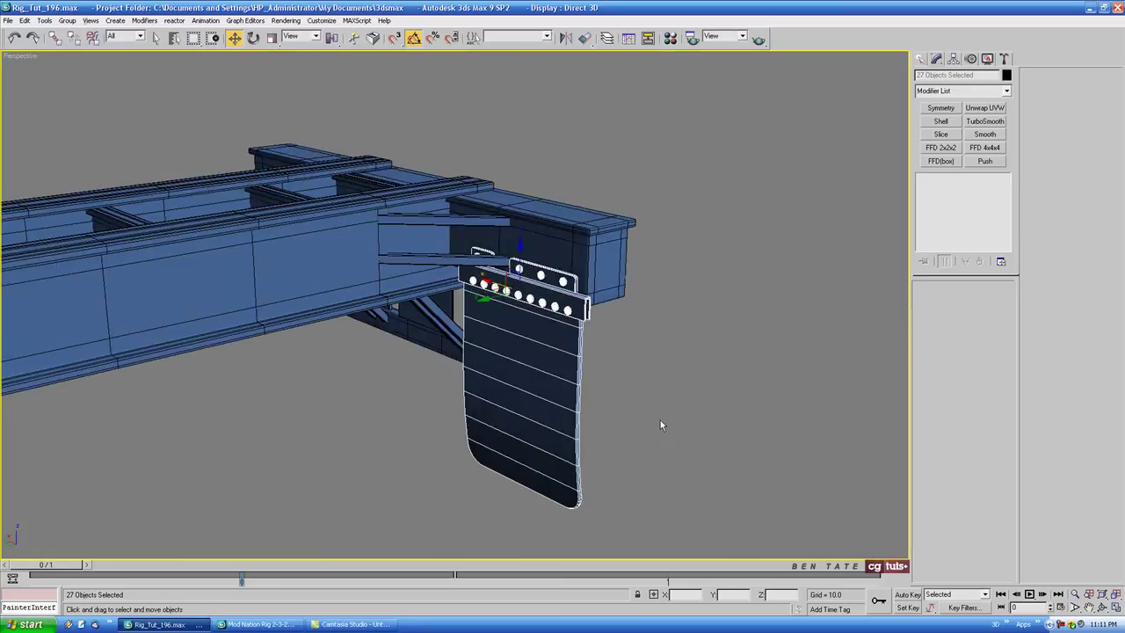
Step: Check the selected mud flap parts in wireframe and group them under the name flap
{"action": "scroll", "coordinate": [659, 425], "scroll_direction": "up", "scroll_amount": 3}
{"action": "key", "text": "F3"}
{"action": "mouse_move", "coordinate": [590, 401]}
{"action": "middle_mouse_down"}
{"action": "mouse_move", "coordinate": [621, 400]}
{"action": "mouse_move", "coordinate": [594, 348]}
{"action": "middle_mouse_up"}
{"action": "left_click", "coordinate": [67, 21]}
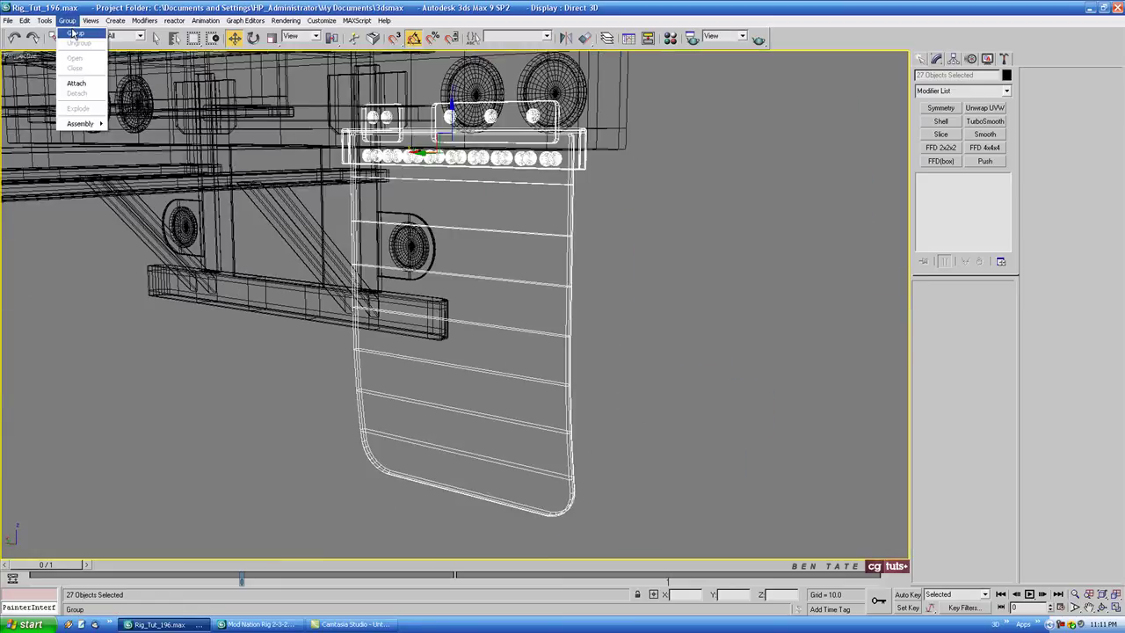
{"action": "left_click", "coordinate": [75, 32]}
{"action": "type", "text": "flap"}
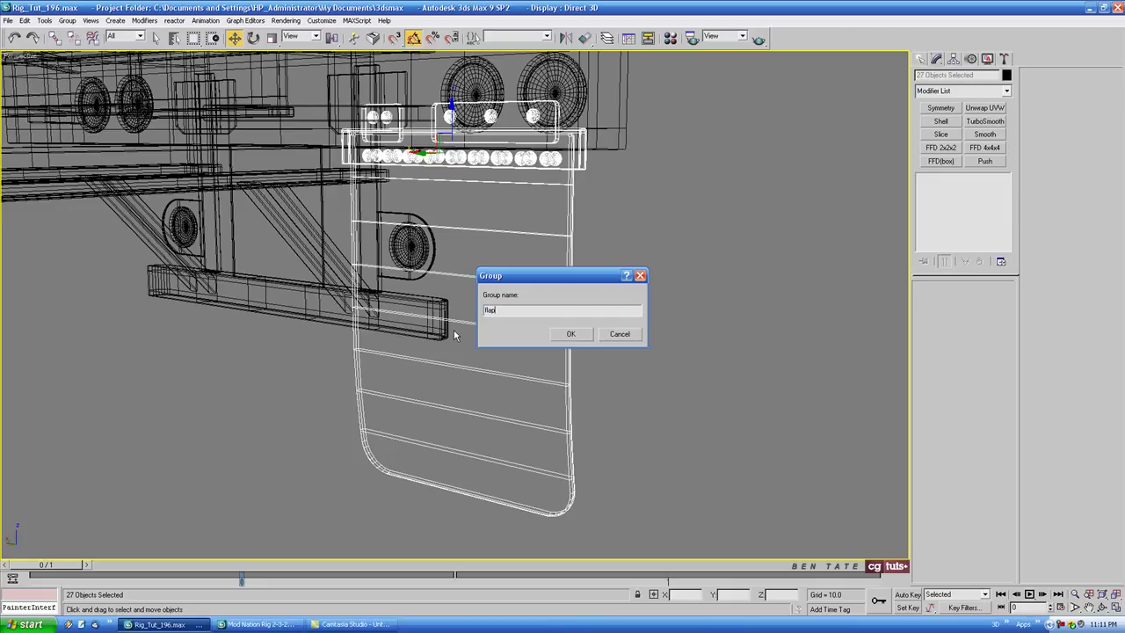
{"action": "left_click", "coordinate": [559, 333]}
Step: Centre the flap group's pivot on the object, then set only the pivot's X position to 0
{"action": "key", "text": "alt+w"}
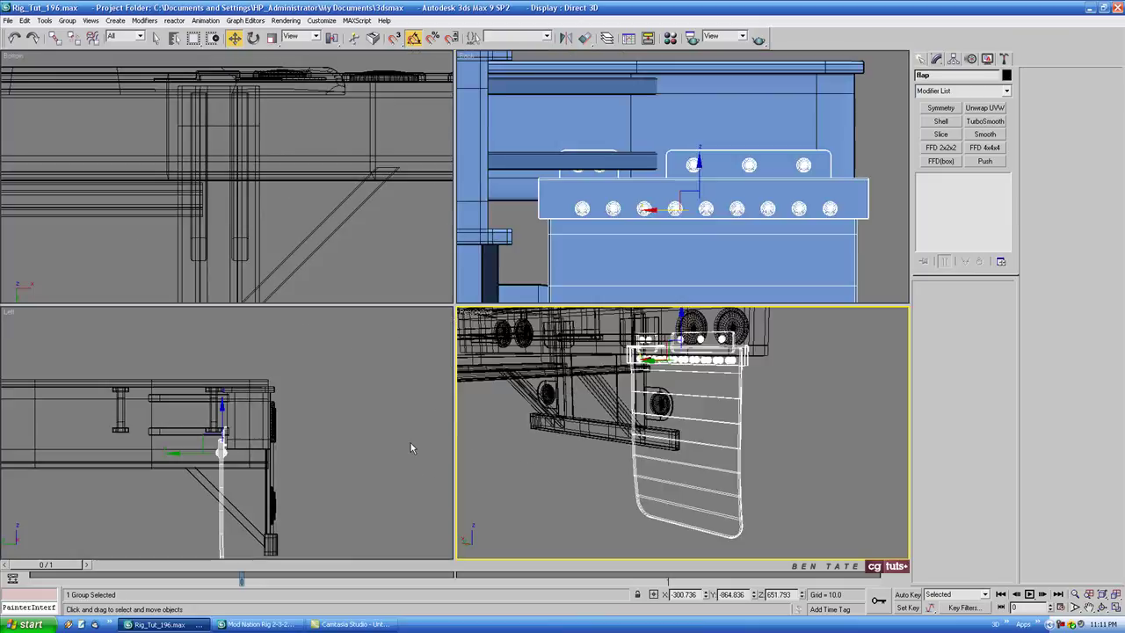
{"action": "right_click", "coordinate": [334, 249]}
{"action": "key", "text": "alt+w"}
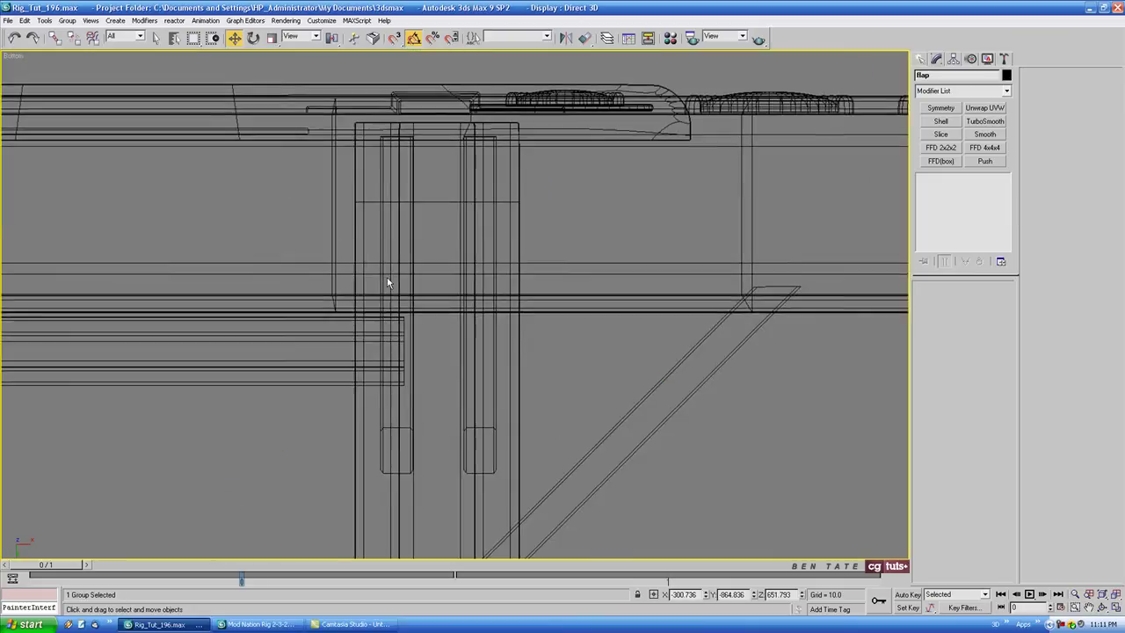
{"action": "key", "text": "z"}
{"action": "scroll", "coordinate": [422, 264], "scroll_direction": "up", "scroll_amount": 5}
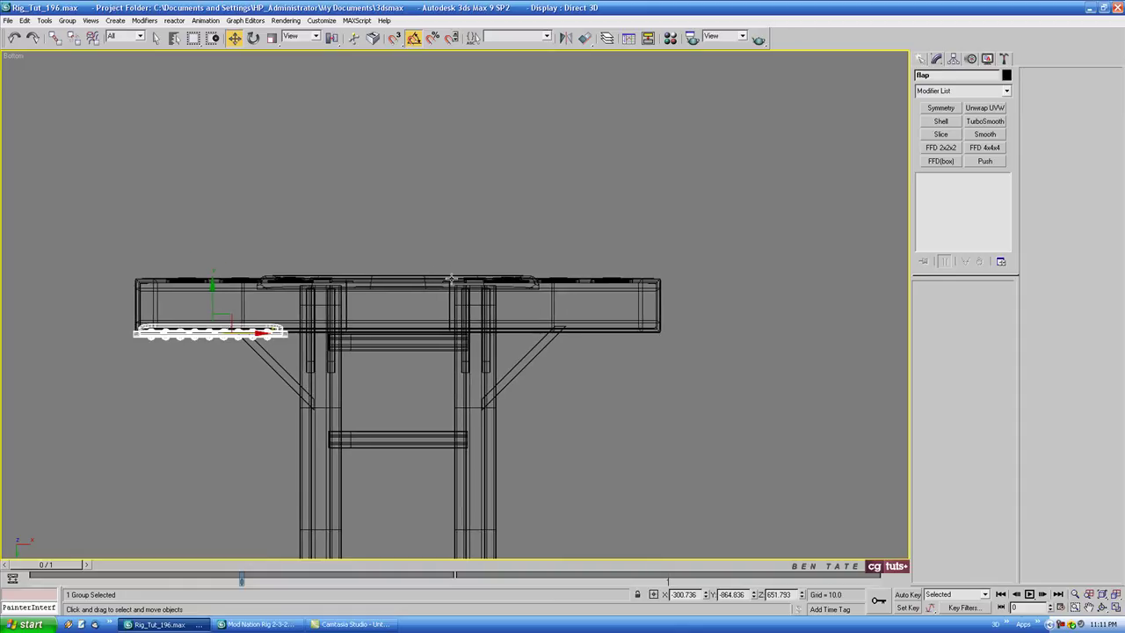
{"action": "left_click", "coordinate": [954, 59]}
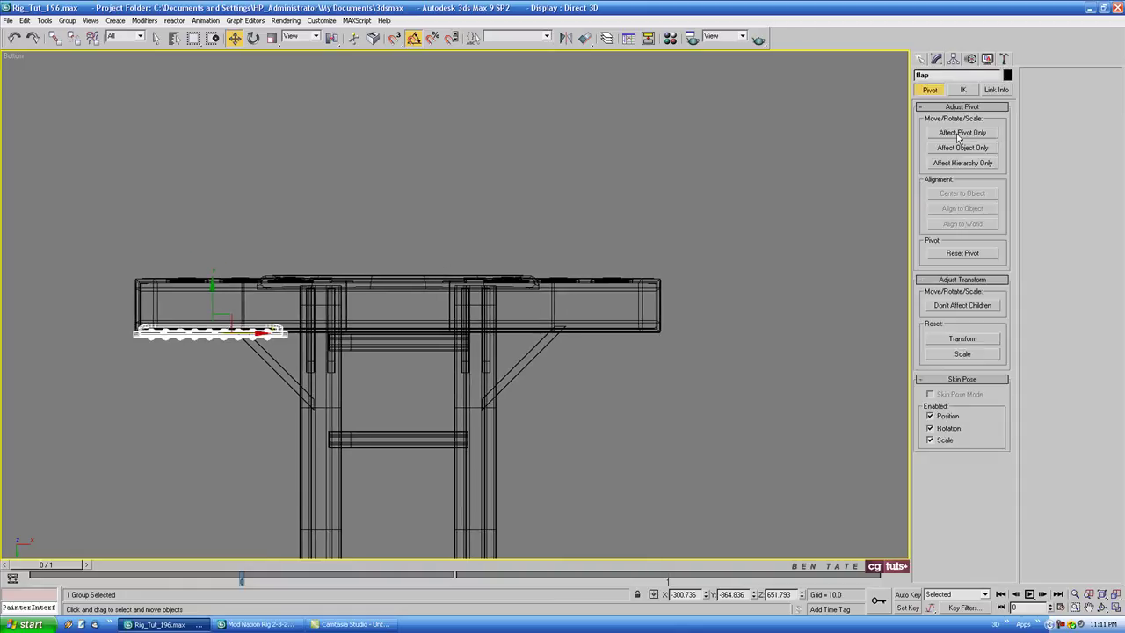
{"action": "left_click", "coordinate": [961, 134]}
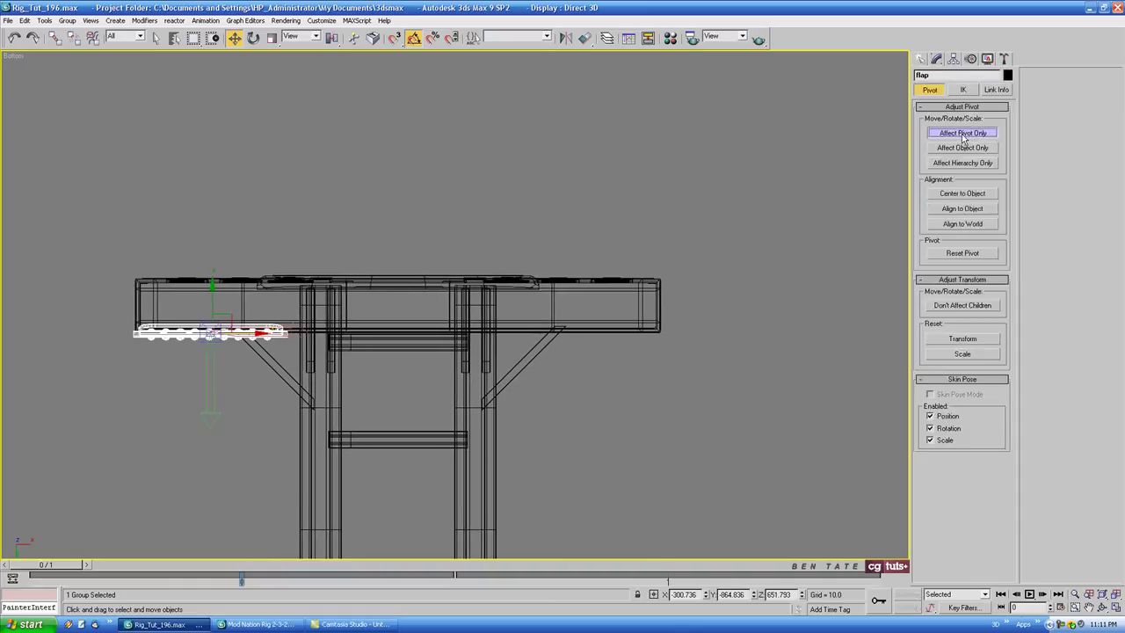
{"action": "left_click", "coordinate": [960, 195]}
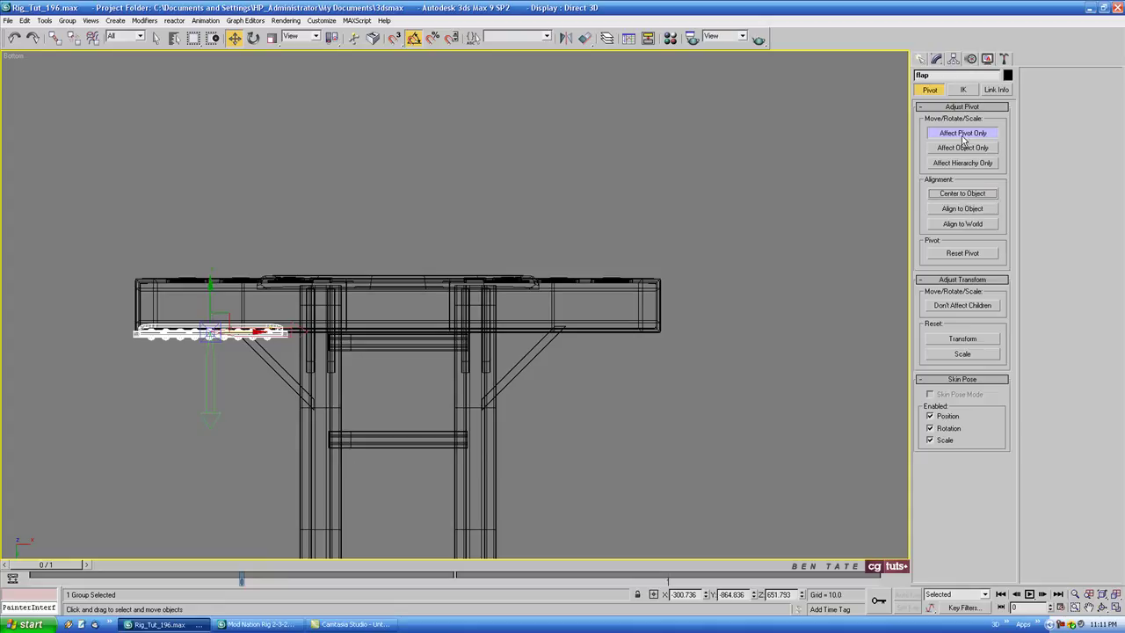
{"action": "right_click", "coordinate": [706, 595]}
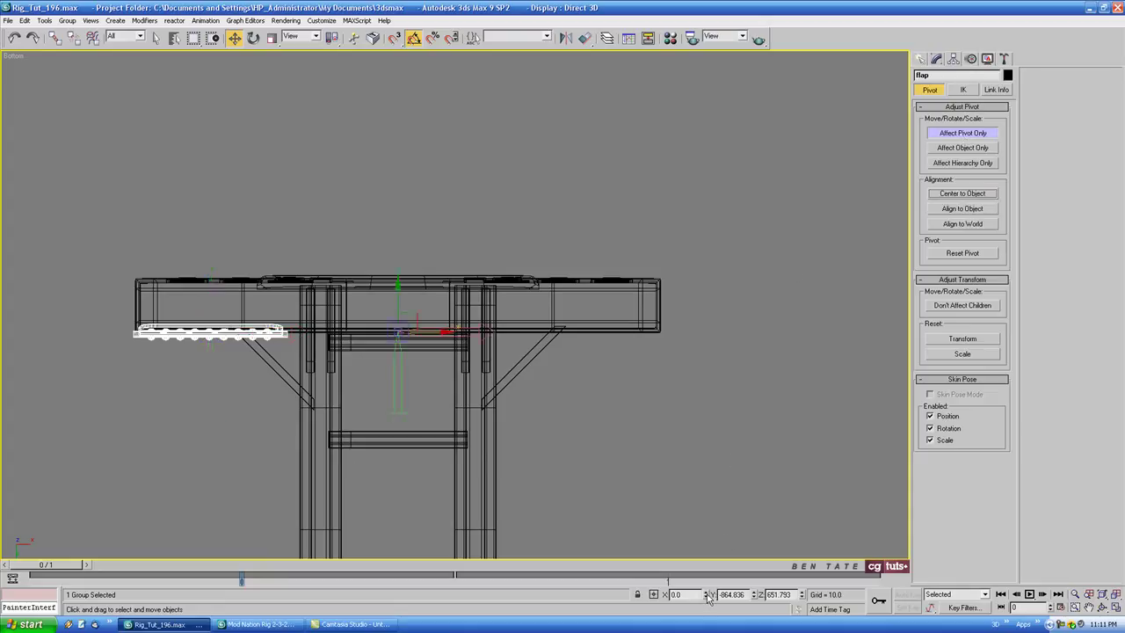
{"action": "left_click", "coordinate": [952, 134]}
Step: Mirror the flap group as a copy across the X axis with 0 offset and deselect it in the shaded perspective view
{"action": "left_click", "coordinate": [565, 38]}
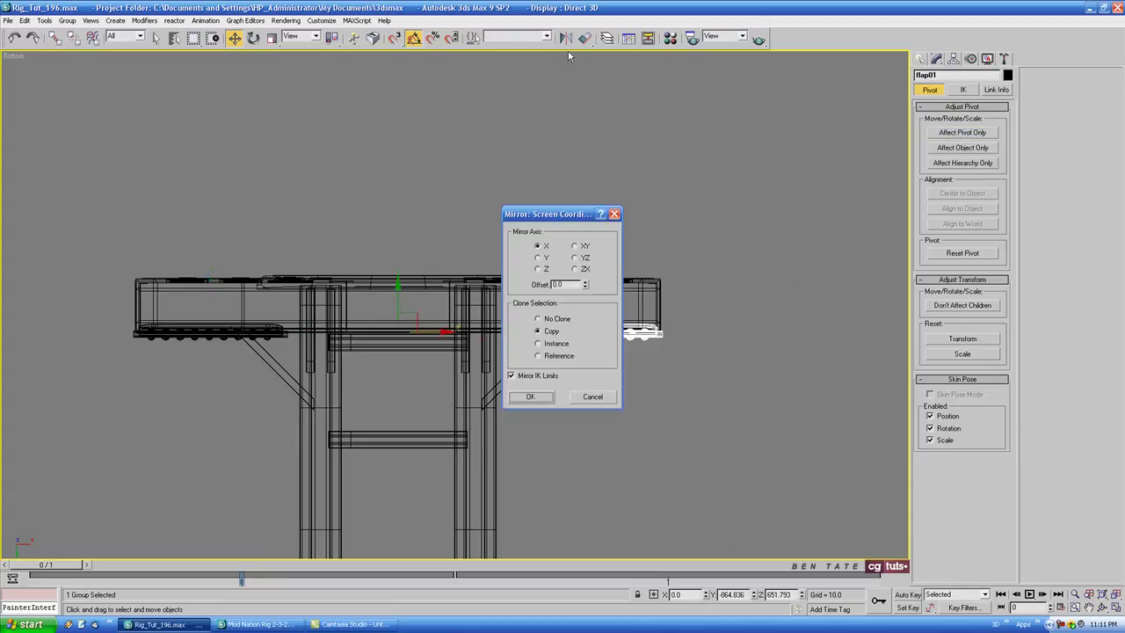
{"action": "left_click", "coordinate": [531, 396]}
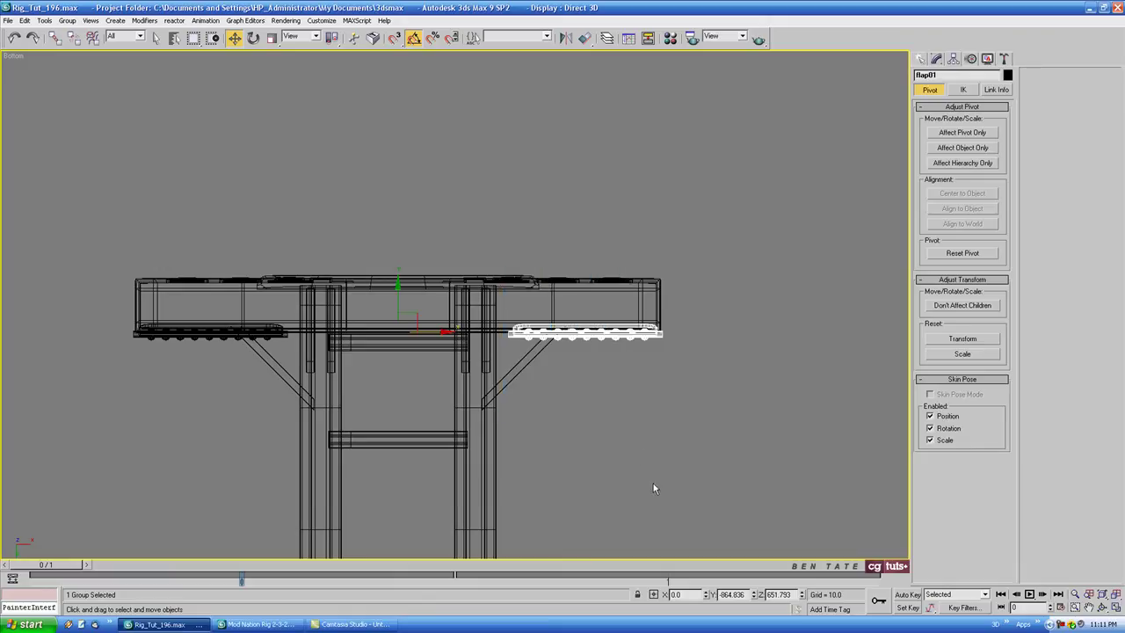
{"action": "key", "text": "alt+w"}
{"action": "right_click", "coordinate": [703, 423]}
{"action": "key", "text": "alt+w"}
{"action": "key", "text": "F3"}
{"action": "mouse_move", "coordinate": [450, 328]}
{"action": "middle_mouse_down"}
{"action": "mouse_move", "coordinate": [510, 366]}
{"action": "mouse_move", "coordinate": [510, 349]}
{"action": "mouse_move", "coordinate": [492, 354]}
{"action": "mouse_move", "coordinate": [504, 361]}
{"action": "middle_mouse_up"}
{"action": "scroll", "coordinate": [492, 354], "scroll_direction": "up", "scroll_amount": 3}
{"action": "left_click", "coordinate": [619, 390]}
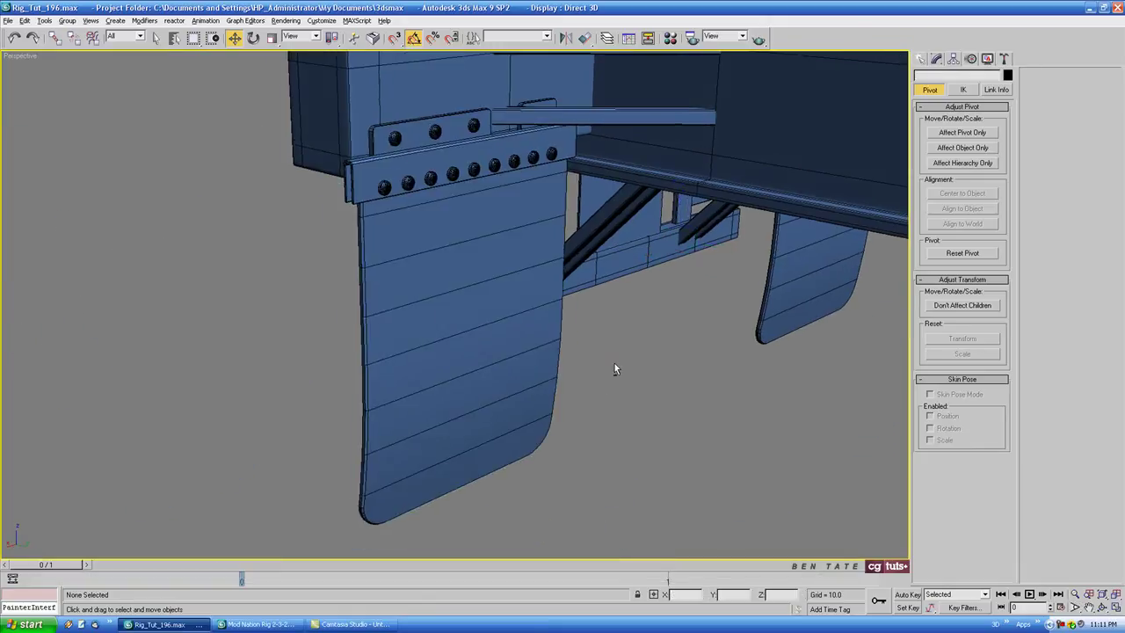
Step: Examine both mud flaps and the rear frame assembly from several angles and distances in the perspective view
{"action": "middle_click_drag", "start_coordinate": [615, 367], "coordinate": [623, 318], "text": "alt"}
{"action": "scroll", "coordinate": [537, 292], "scroll_direction": "up", "scroll_amount": 4}
{"action": "scroll", "coordinate": [598, 376], "scroll_direction": "down", "scroll_amount": 4}
{"action": "scroll", "coordinate": [585, 334], "scroll_direction": "down", "scroll_amount": 3}
{"action": "scroll", "coordinate": [648, 335], "scroll_direction": "up", "scroll_amount": 3}
{"action": "scroll", "coordinate": [612, 298], "scroll_direction": "down", "scroll_amount": 4}
{"action": "scroll", "coordinate": [650, 299], "scroll_direction": "up", "scroll_amount": 3}
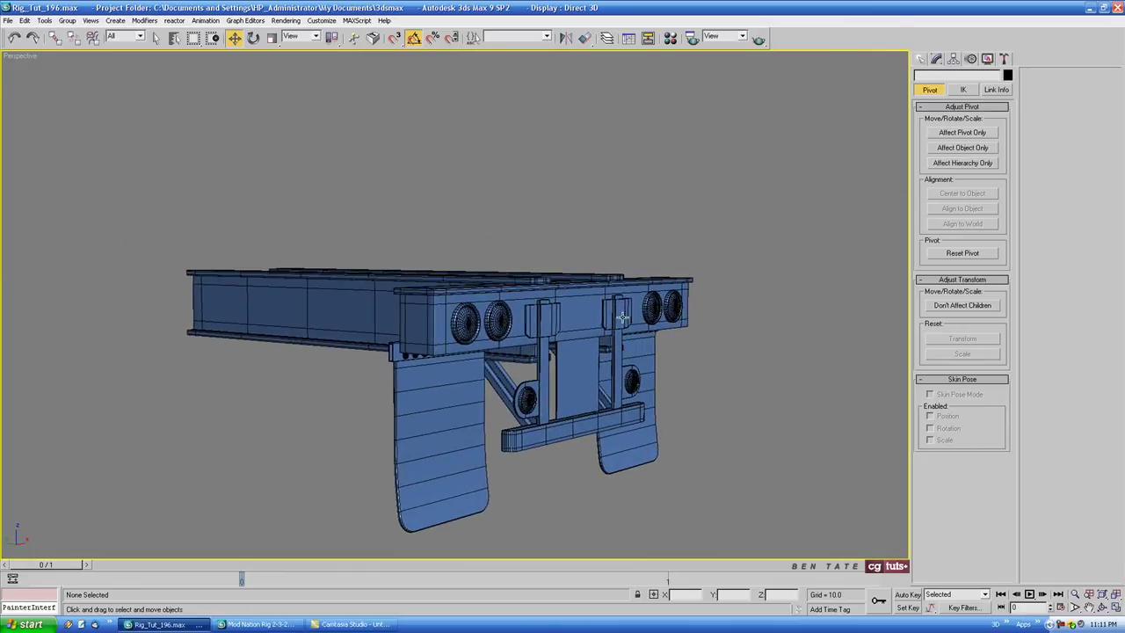
{"action": "middle_click_drag", "start_coordinate": [521, 208], "coordinate": [583, 307], "text": "alt"}
{"action": "scroll", "coordinate": [529, 223], "scroll_direction": "down", "scroll_amount": 4}
{"action": "scroll", "coordinate": [530, 223], "scroll_direction": "up", "scroll_amount": 2}
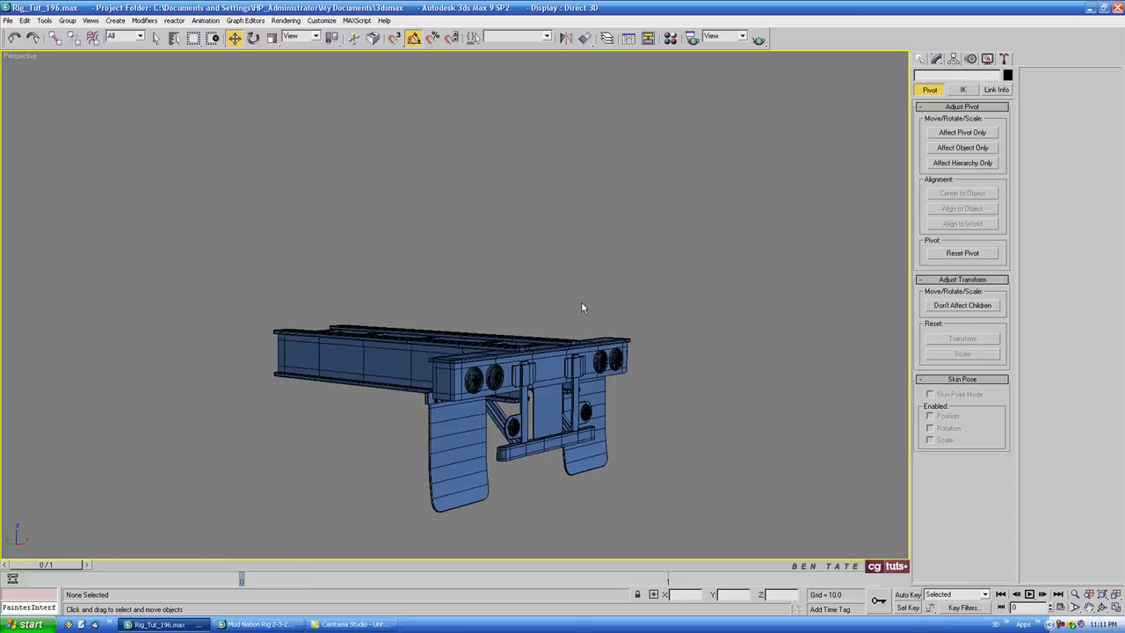
{"action": "scroll", "coordinate": [589, 312], "scroll_direction": "up", "scroll_amount": 2}
{"action": "middle_click_drag", "start_coordinate": [617, 244], "coordinate": [612, 185], "text": "alt"}
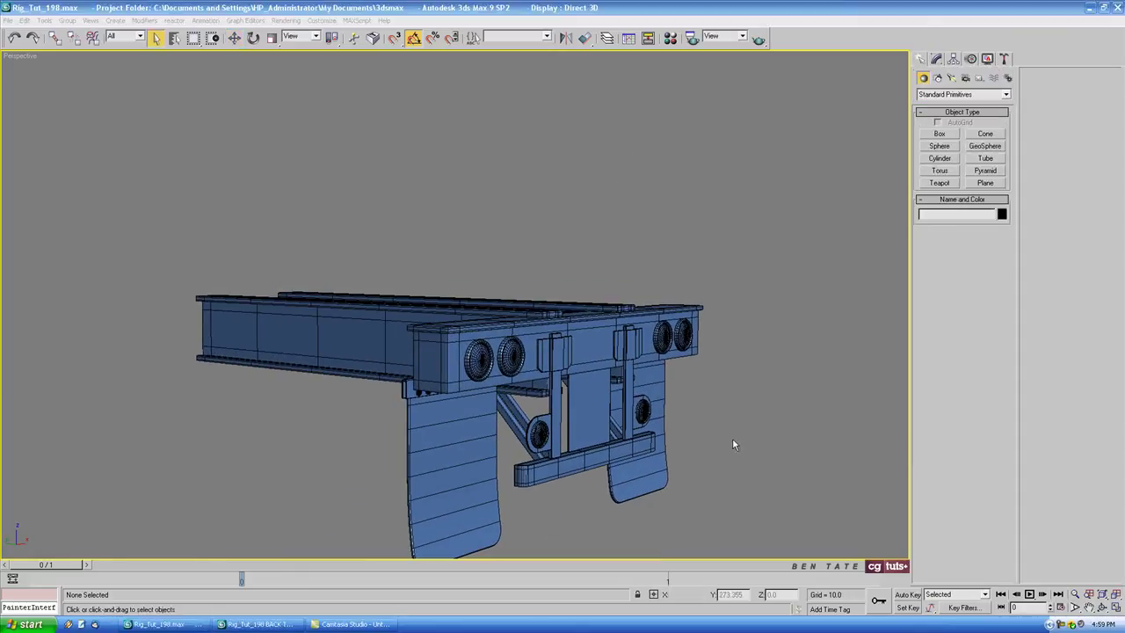
{"action": "scroll", "coordinate": [720, 409], "scroll_direction": "down", "scroll_amount": 3}
{"action": "middle_click_drag", "start_coordinate": [697, 402], "coordinate": [711, 406]}
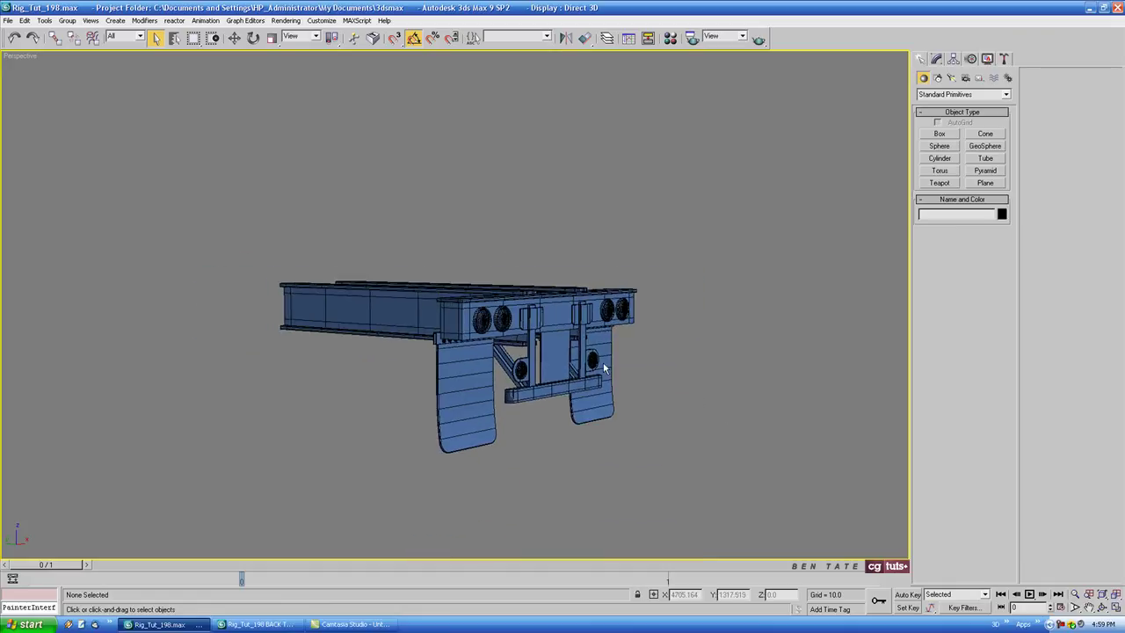
Step: Select the rear frame assembly, unhide all objects, and hide the inverse selection containing the cab and remaining truck parts
{"action": "left_click_drag", "start_coordinate": [242, 205], "coordinate": [639, 467]}
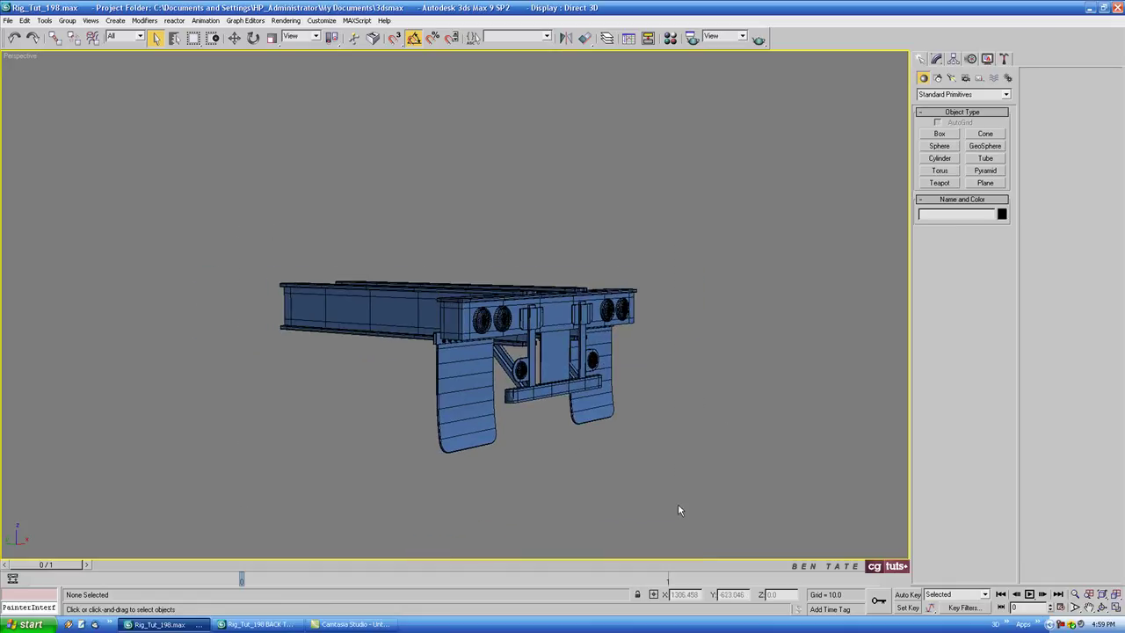
{"action": "right_click", "coordinate": [669, 430]}
{"action": "left_click", "coordinate": [694, 383]}
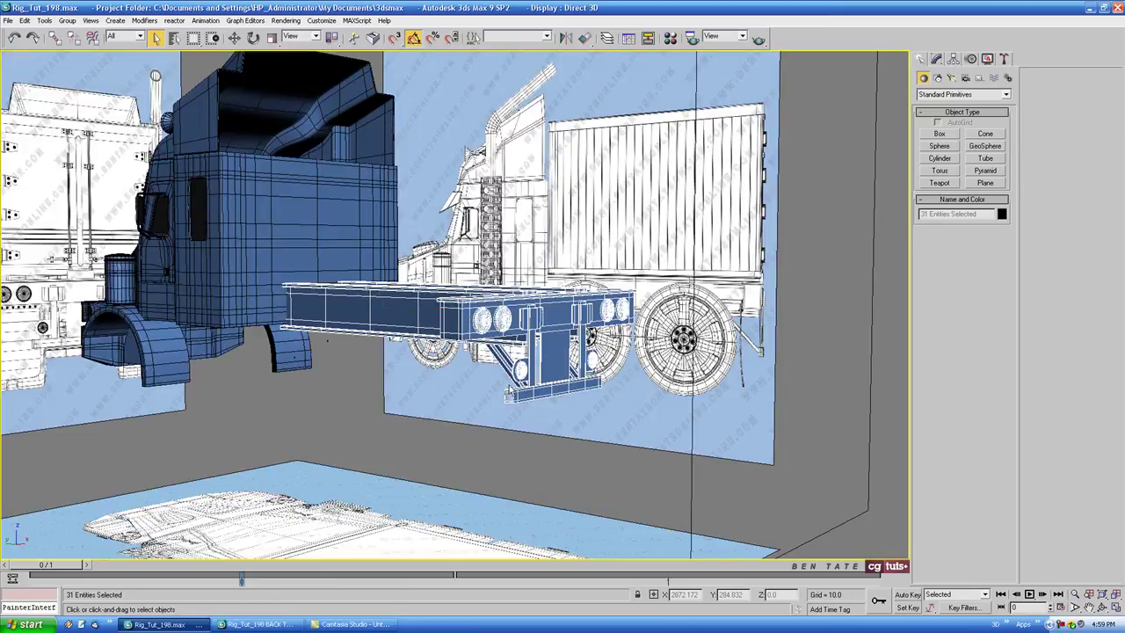
{"action": "middle_click_drag", "start_coordinate": [582, 412], "coordinate": [602, 435]}
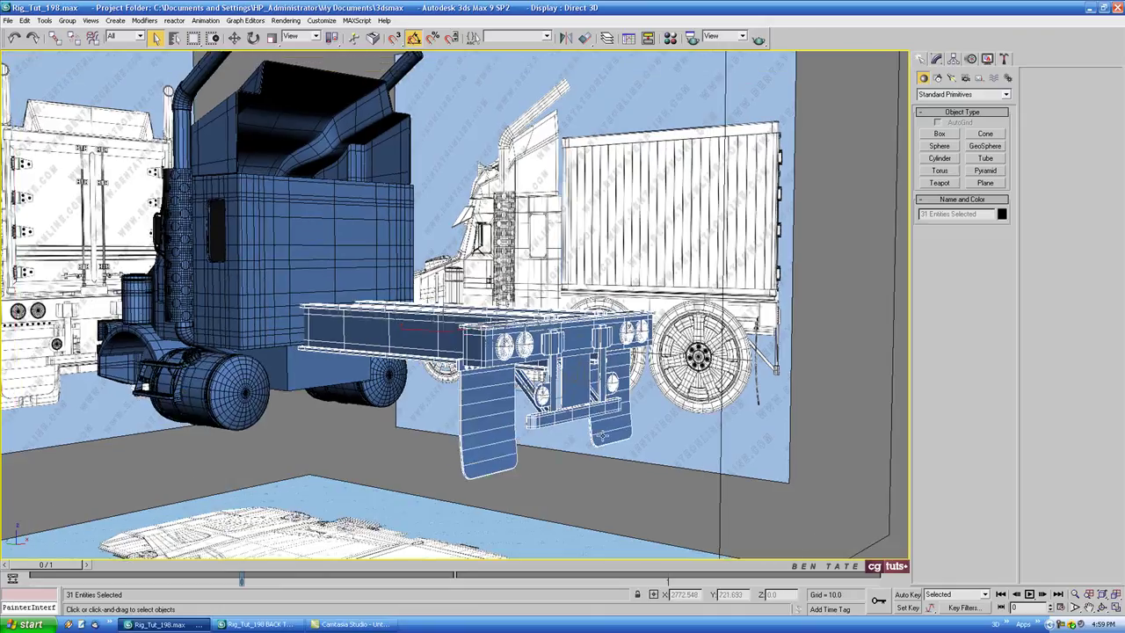
{"action": "key", "text": "ctrl+i"}
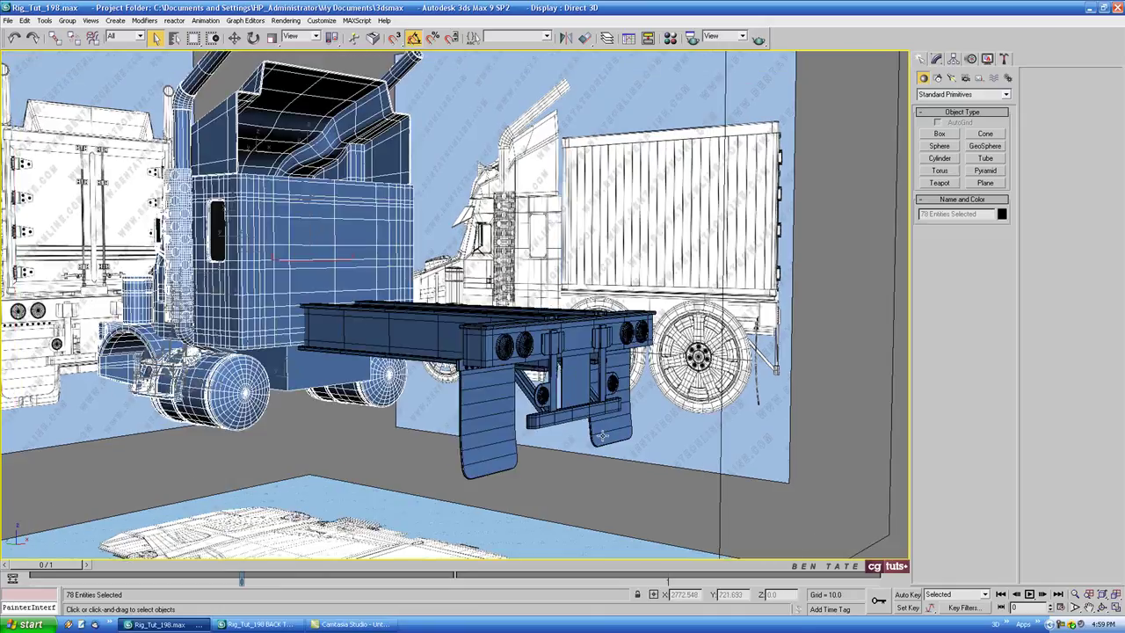
{"action": "right_click", "coordinate": [602, 434]}
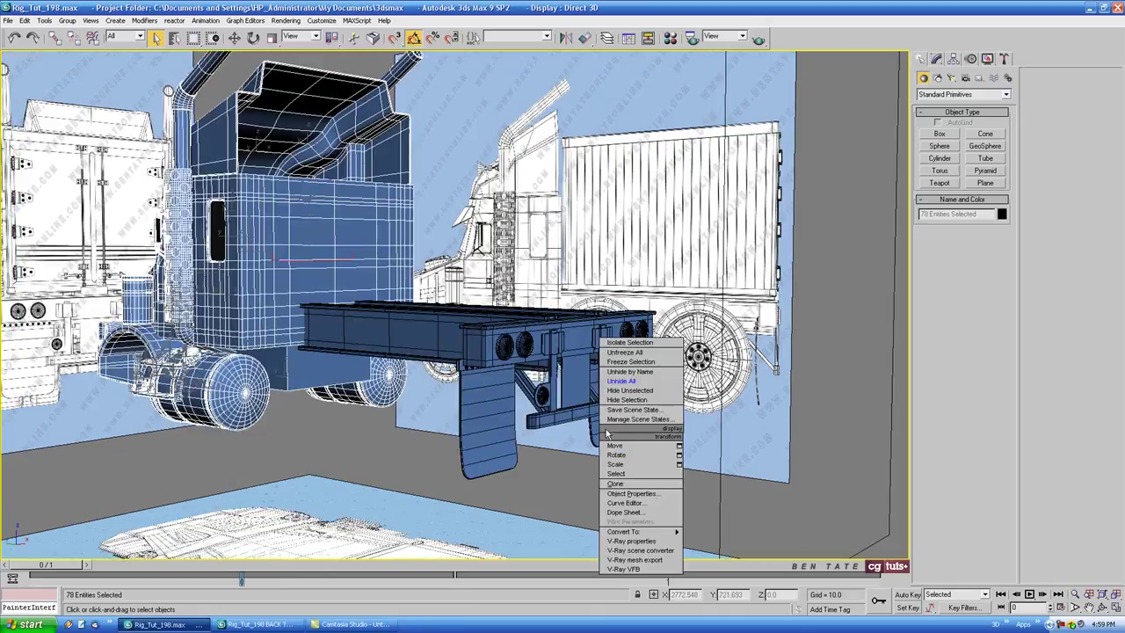
{"action": "left_click", "coordinate": [606, 403]}
Step: Switch the left view to shaded display and frame the container on the side blueprint
{"action": "key", "text": "alt+w"}
{"action": "left_click", "coordinate": [373, 353]}
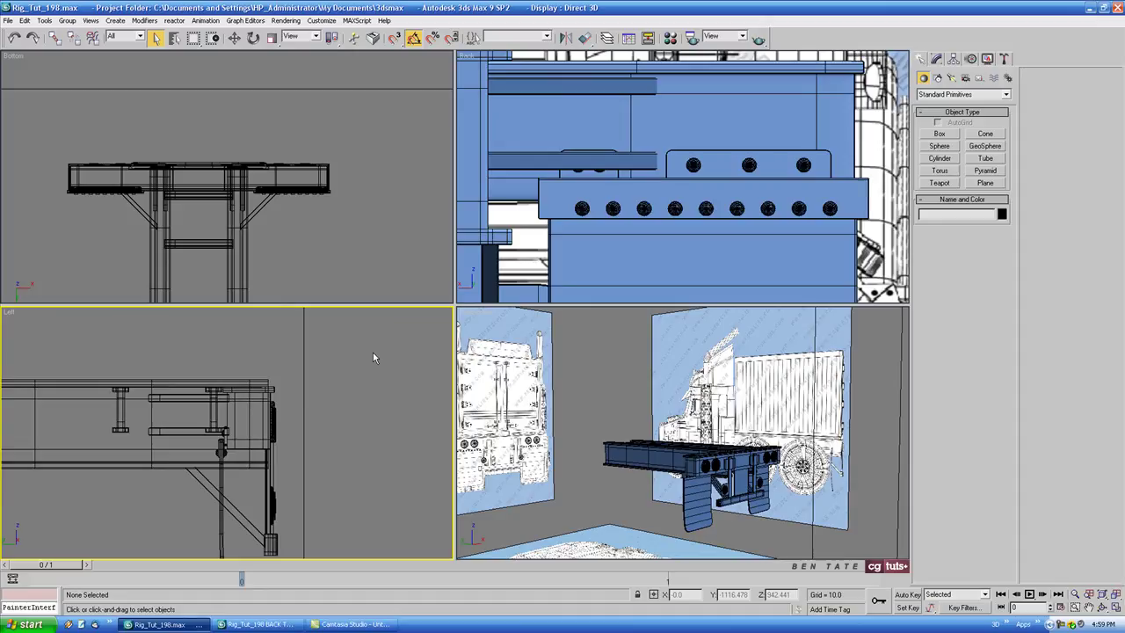
{"action": "key", "text": "alt+w"}
{"action": "key", "text": "F3"}
{"action": "mouse_move", "coordinate": [419, 278]}
{"action": "middle_mouse_down"}
{"action": "mouse_move", "coordinate": [460, 334]}
{"action": "mouse_move", "coordinate": [470, 329]}
{"action": "middle_mouse_up"}
{"action": "scroll", "coordinate": [460, 334], "scroll_direction": "down", "scroll_amount": 2}
{"action": "scroll", "coordinate": [469, 329], "scroll_direction": "down", "scroll_amount": 1}
{"action": "middle_click_drag", "start_coordinate": [422, 231], "coordinate": [516, 338]}
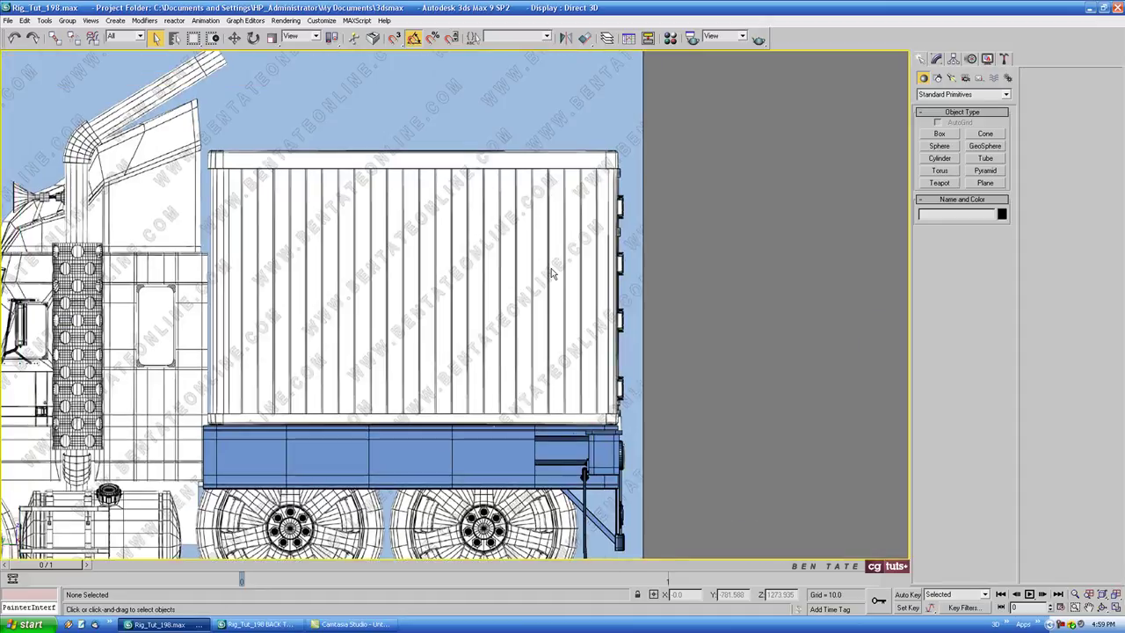
{"action": "scroll", "coordinate": [551, 274], "scroll_direction": "up", "scroll_amount": 2}
{"action": "middle_click_drag", "start_coordinate": [530, 287], "coordinate": [572, 321]}
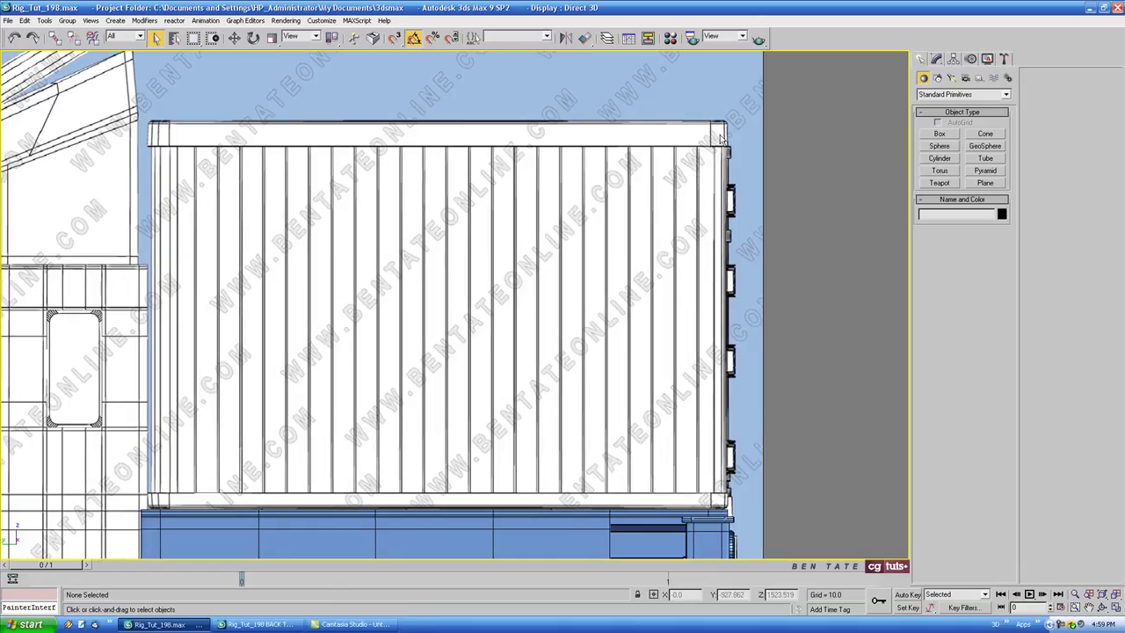
{"action": "middle_click_drag", "start_coordinate": [553, 186], "coordinate": [599, 201]}
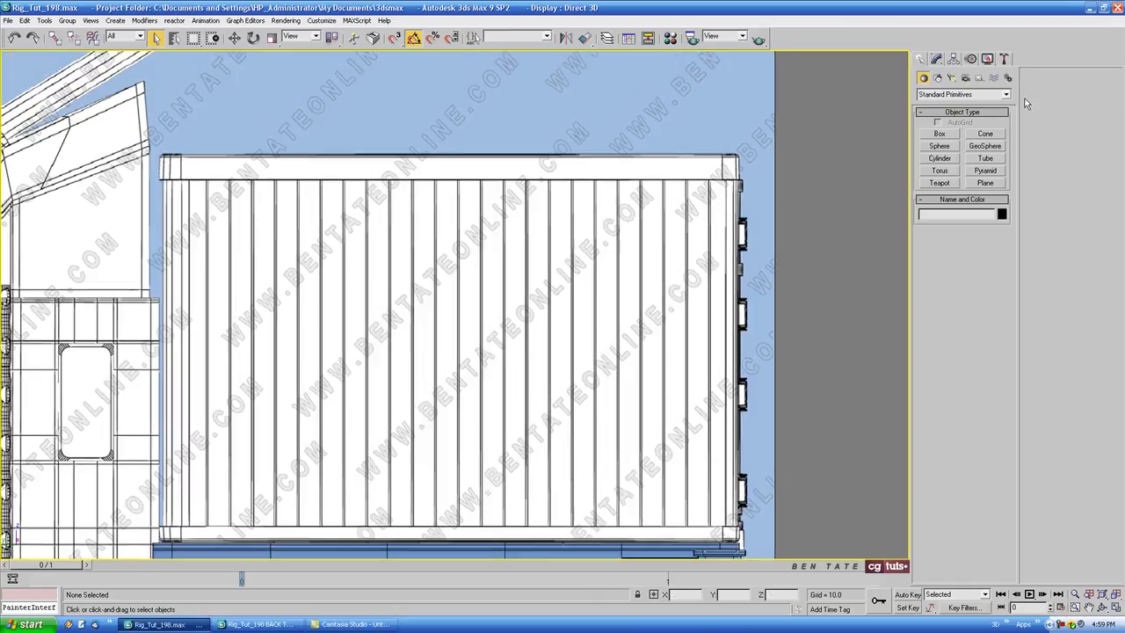
Step: Draw a ChamferBox over the container's top rail, about 44 long, 970 wide and -330 high, with a fillet of about 5.9
{"action": "left_click", "coordinate": [958, 95]}
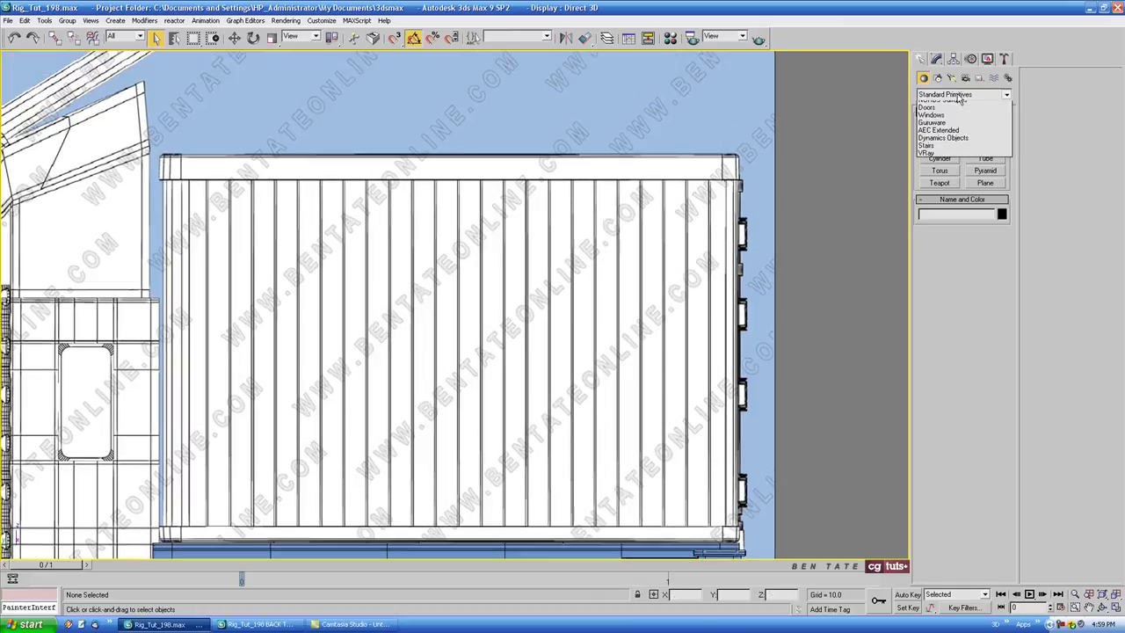
{"action": "left_click", "coordinate": [945, 112]}
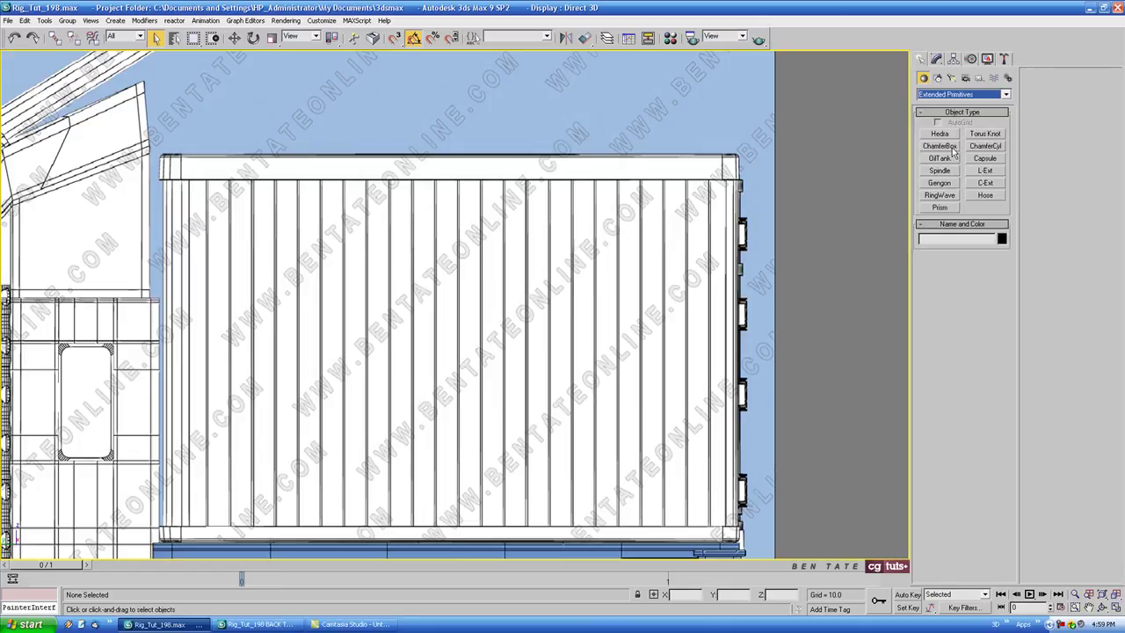
{"action": "left_click", "coordinate": [939, 146]}
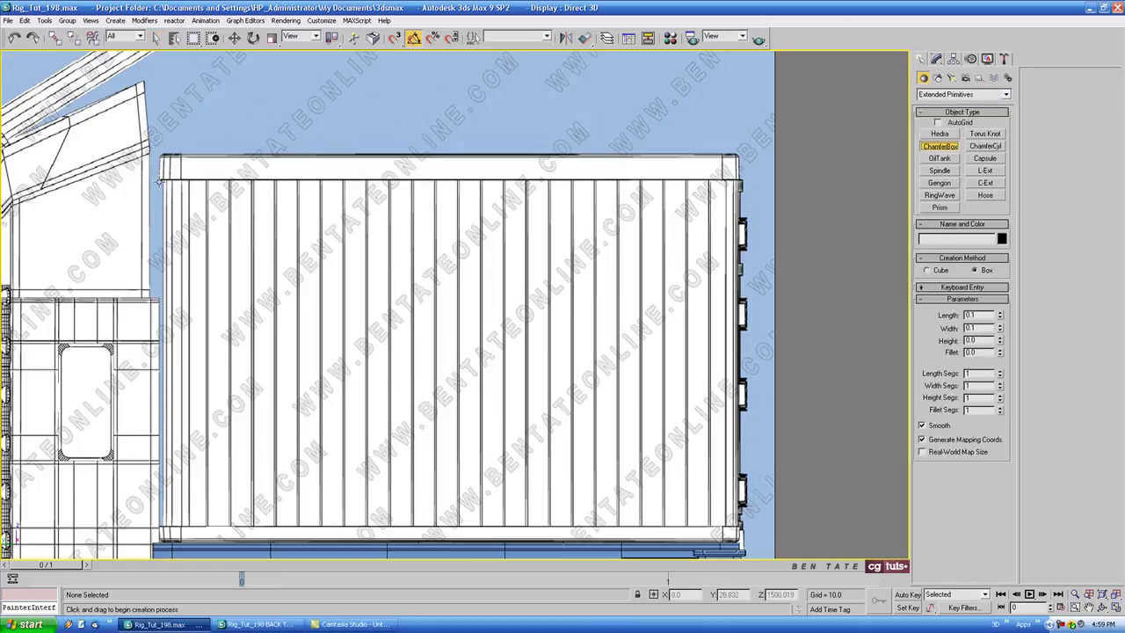
{"action": "left_click_drag", "start_coordinate": [158, 179], "coordinate": [739, 153]}
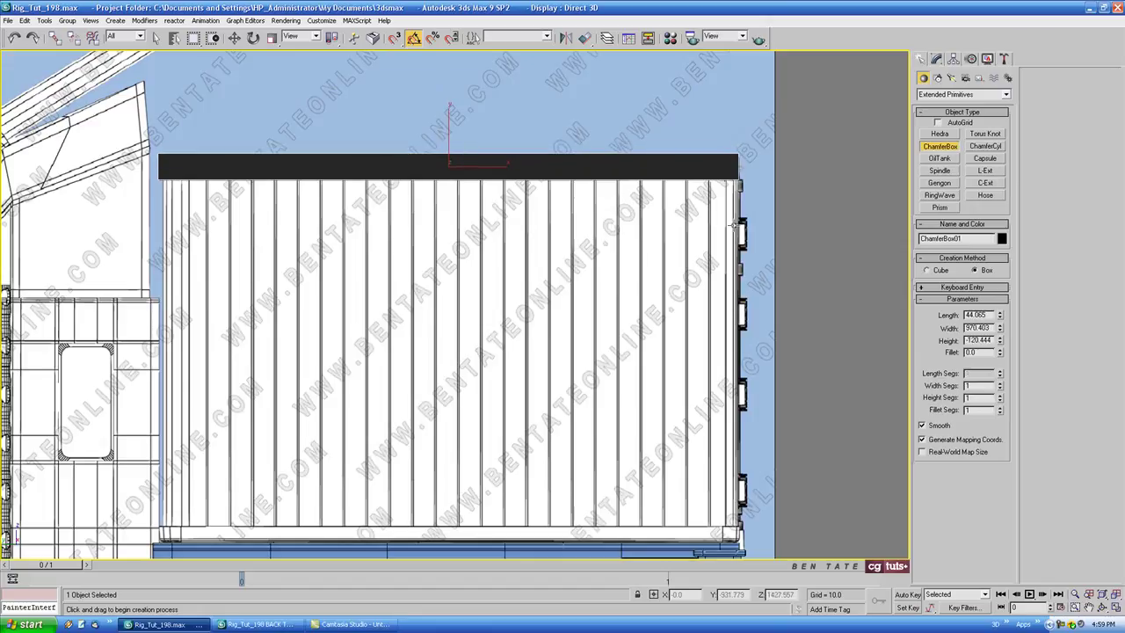
{"action": "left_click", "coordinate": [728, 359]}
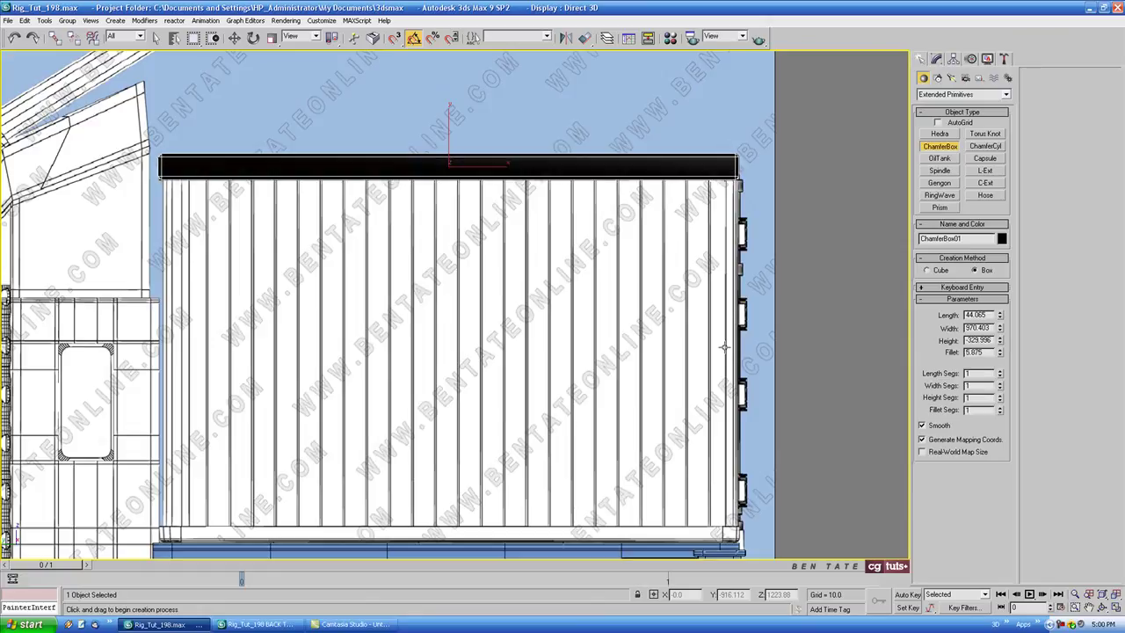
Step: Frame the chamfer box in the perspective view and assign it the blue 23 - Default material
{"action": "key", "text": "alt+w"}
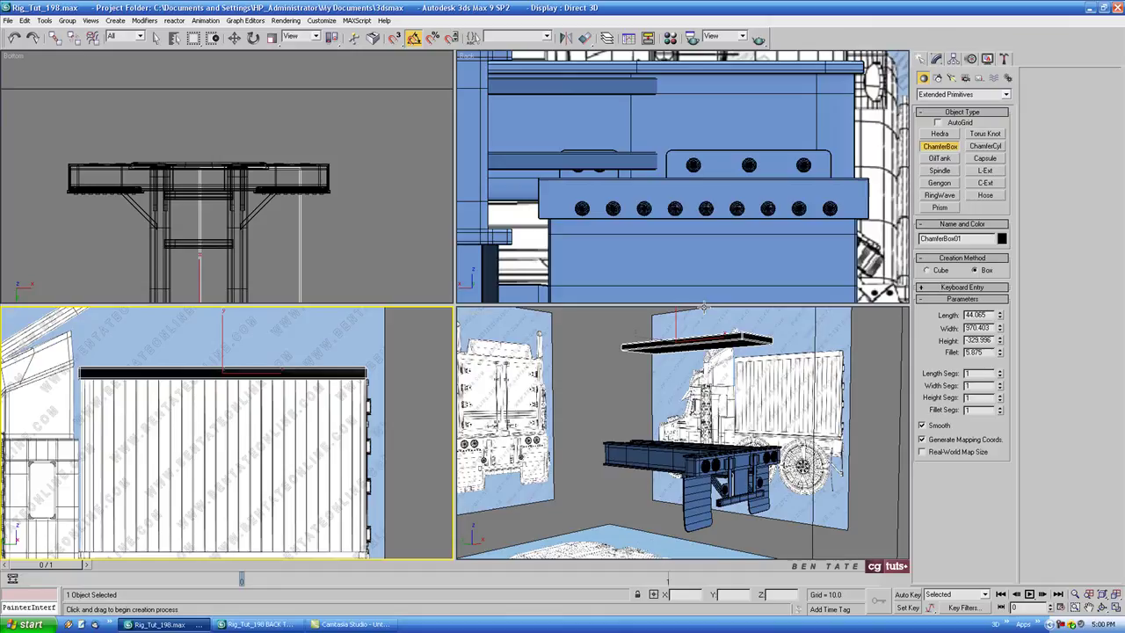
{"action": "right_click", "coordinate": [706, 343]}
{"action": "key", "text": "alt+w"}
{"action": "key", "text": "z"}
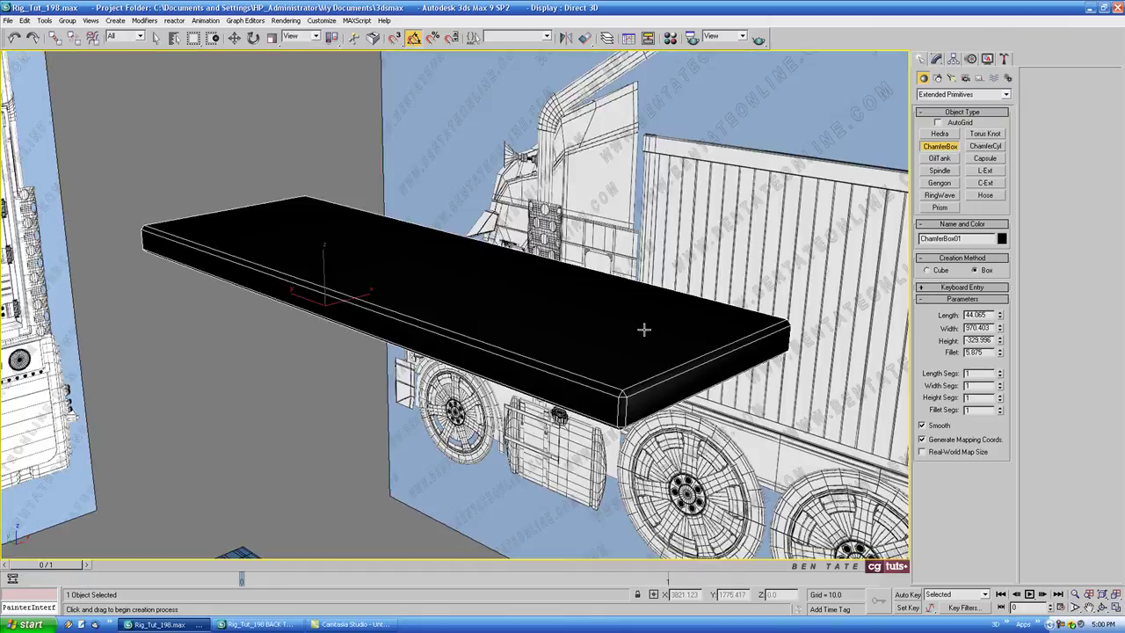
{"action": "key", "text": "m"}
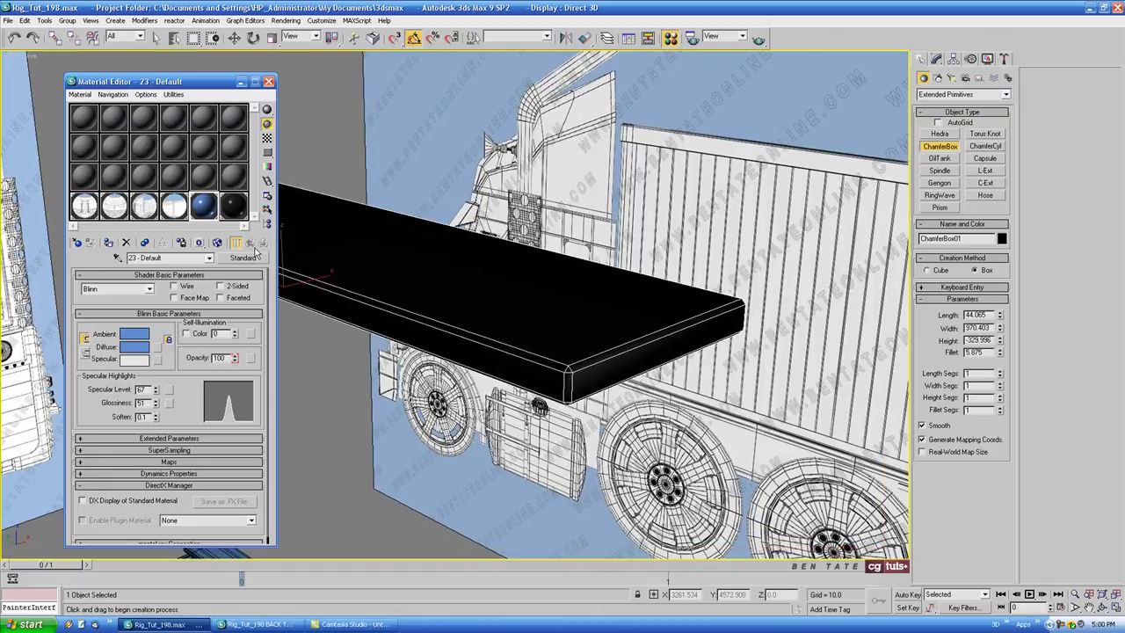
{"action": "left_click", "coordinate": [269, 82]}
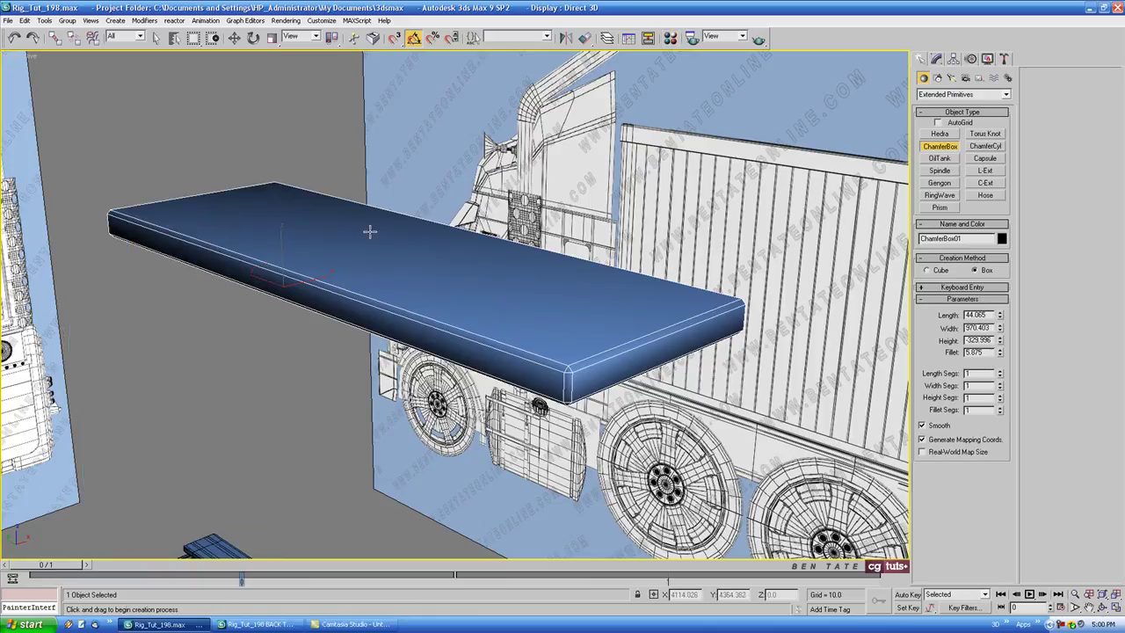
Step: Set the chamfer box's fillet segments to 2 and inspect its rounded corner
{"action": "middle_click_drag", "start_coordinate": [702, 342], "coordinate": [695, 346]}
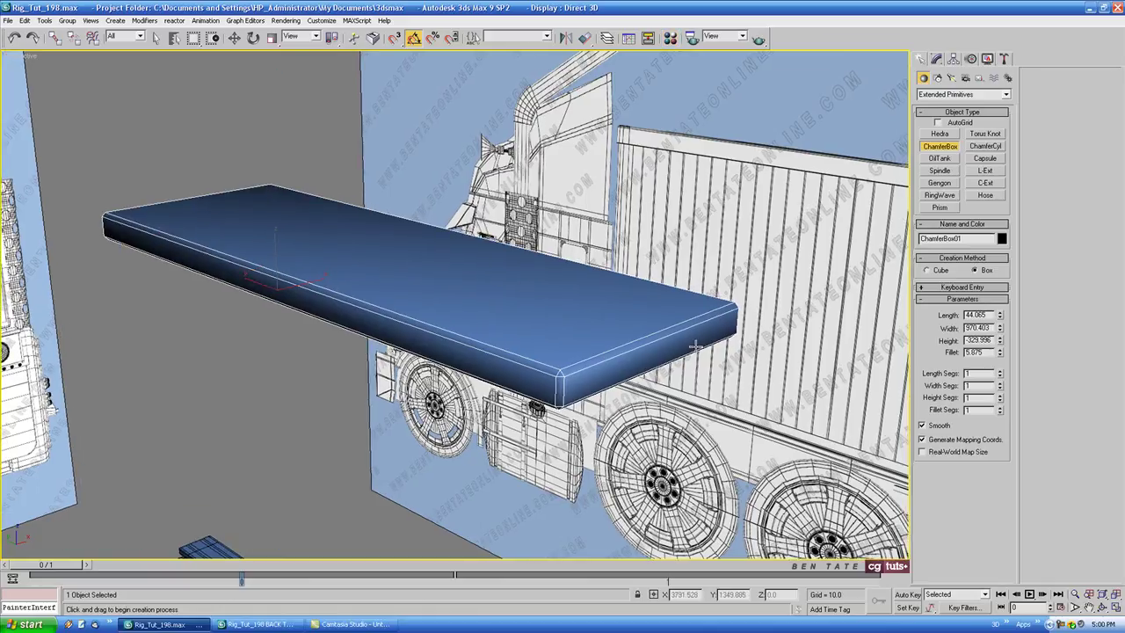
{"action": "key", "text": "ctrl+z"}
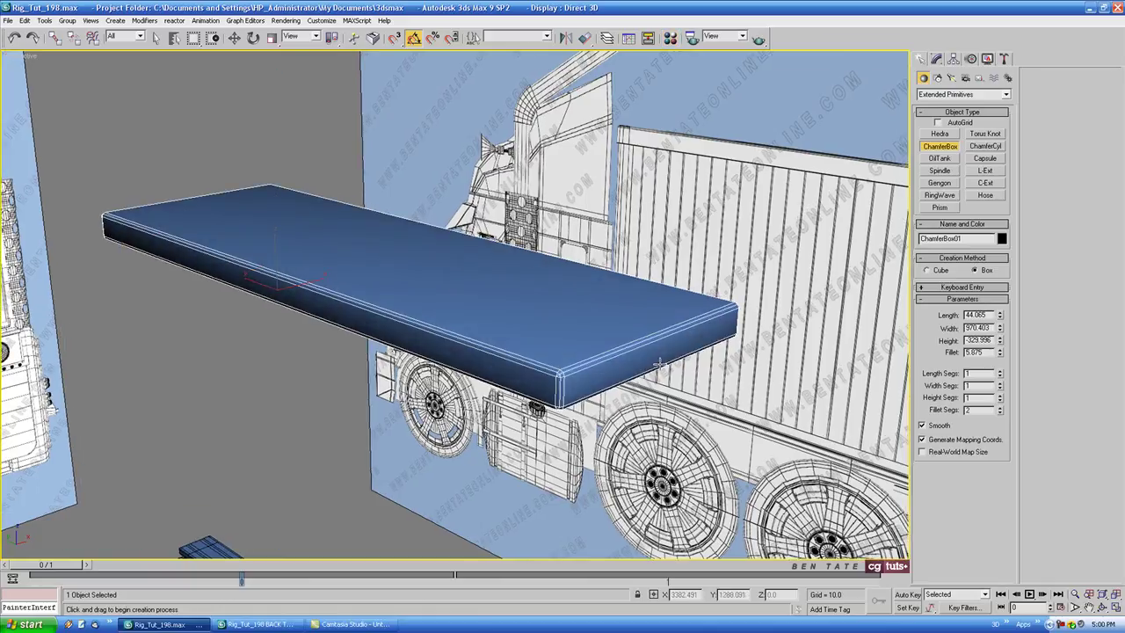
{"action": "scroll", "coordinate": [502, 355], "scroll_direction": "up", "scroll_amount": 2}
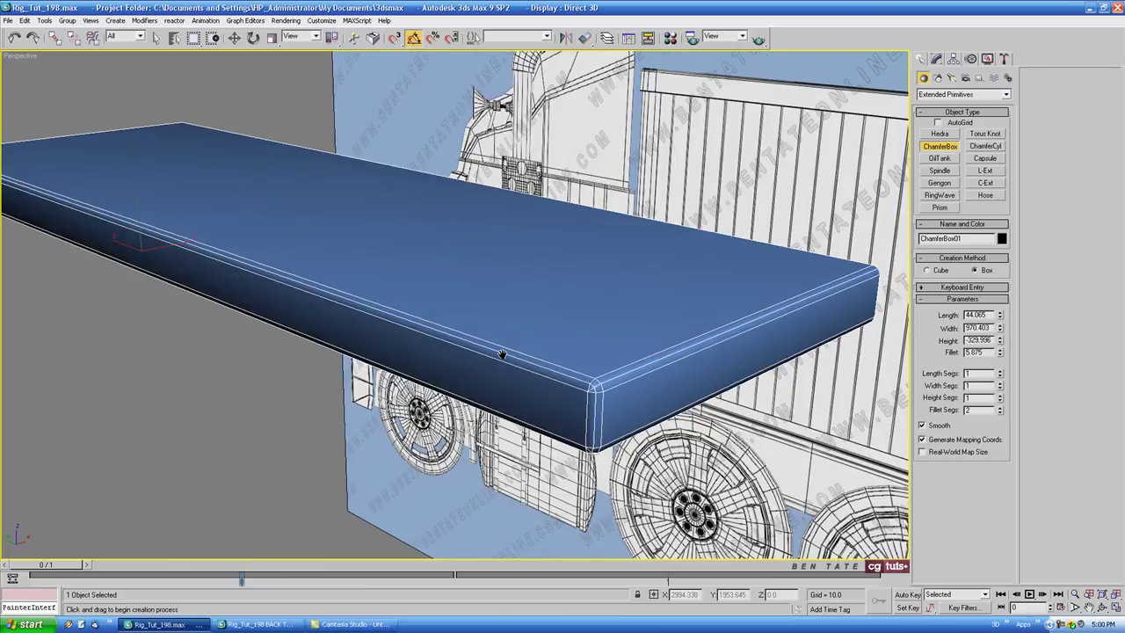
Step: Convert the chamfer box to an Editable Poly
{"action": "middle_click_drag", "start_coordinate": [502, 354], "coordinate": [528, 390]}
{"action": "scroll", "coordinate": [515, 363], "scroll_direction": "down", "scroll_amount": 2}
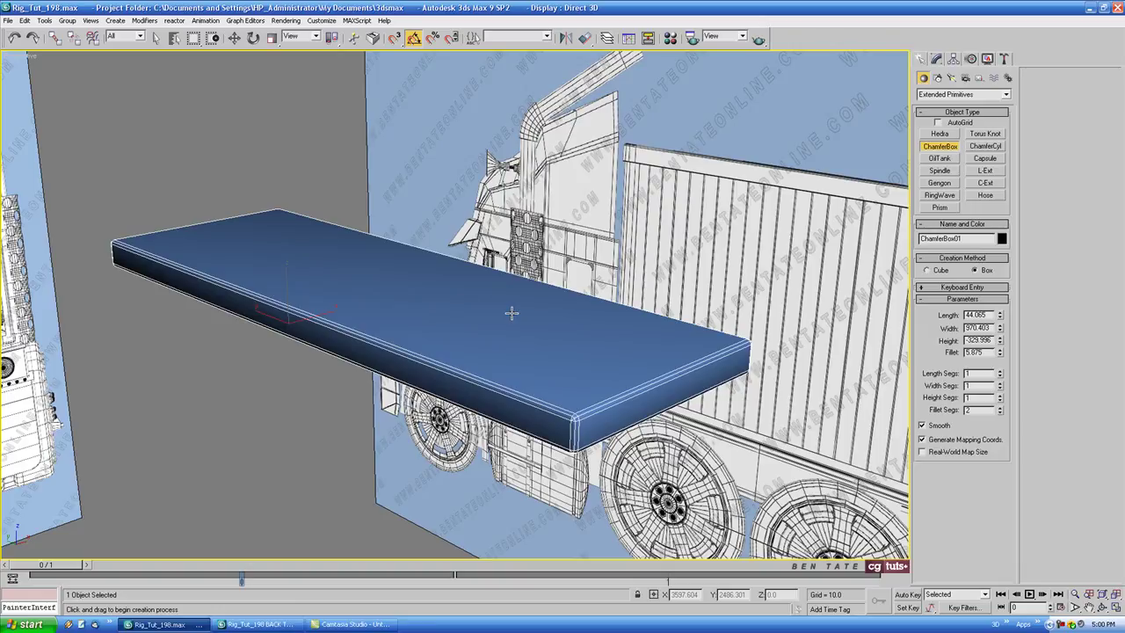
{"action": "right_click", "coordinate": [512, 313]}
{"action": "right_click", "coordinate": [520, 323]}
{"action": "mouse_move", "coordinate": [572, 429]}
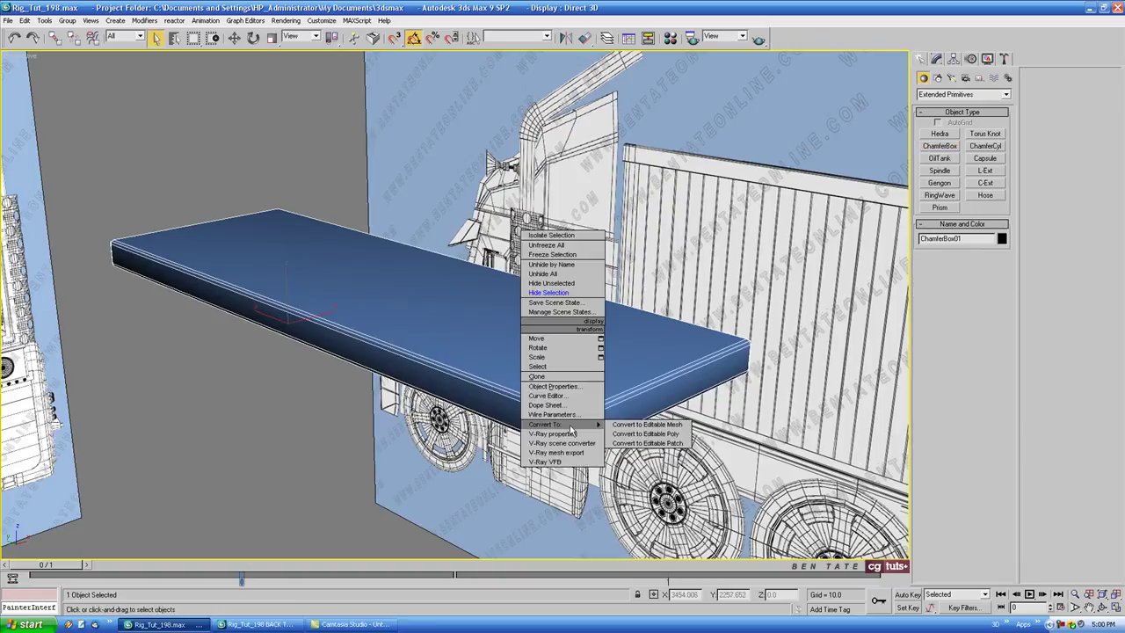
{"action": "left_click", "coordinate": [644, 433]}
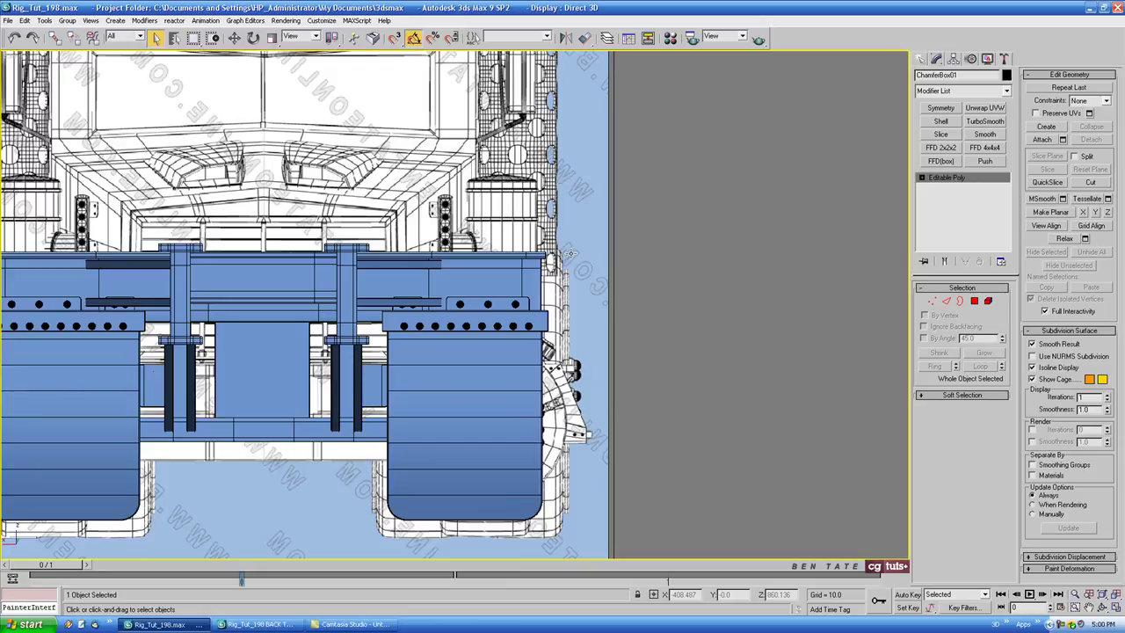
Step: Change the back view to Front and move the box along X to line up with the container's left edge
{"action": "scroll", "coordinate": [571, 253], "scroll_direction": "down", "scroll_amount": 3}
{"action": "middle_click_drag", "start_coordinate": [537, 267], "coordinate": [557, 315]}
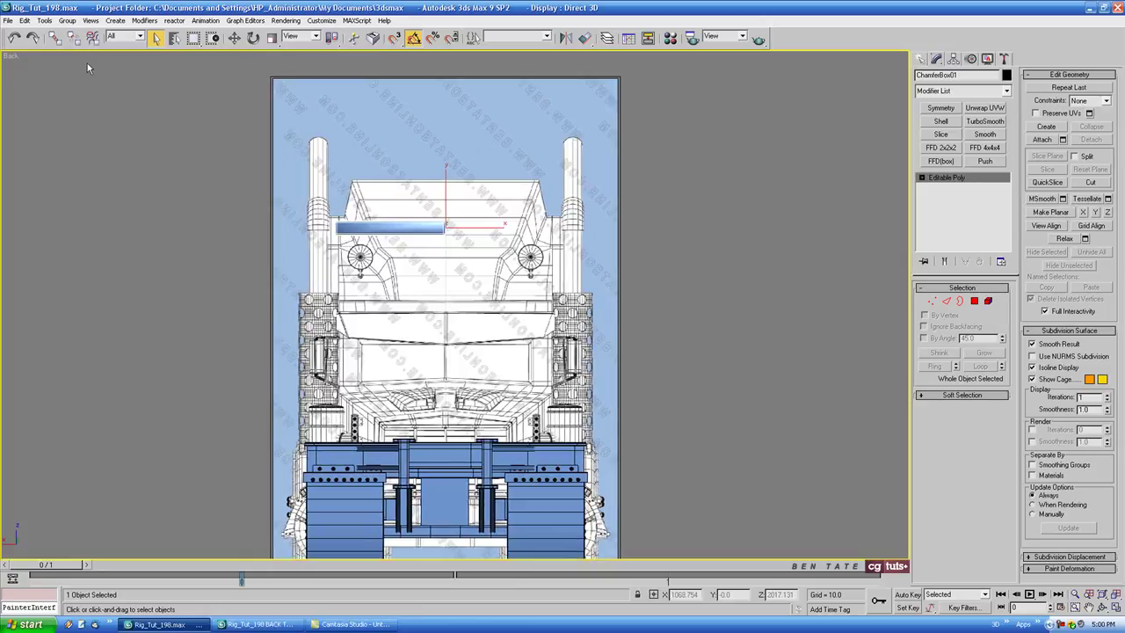
{"action": "right_click", "coordinate": [12, 58]}
{"action": "mouse_move", "coordinate": [11, 59]}
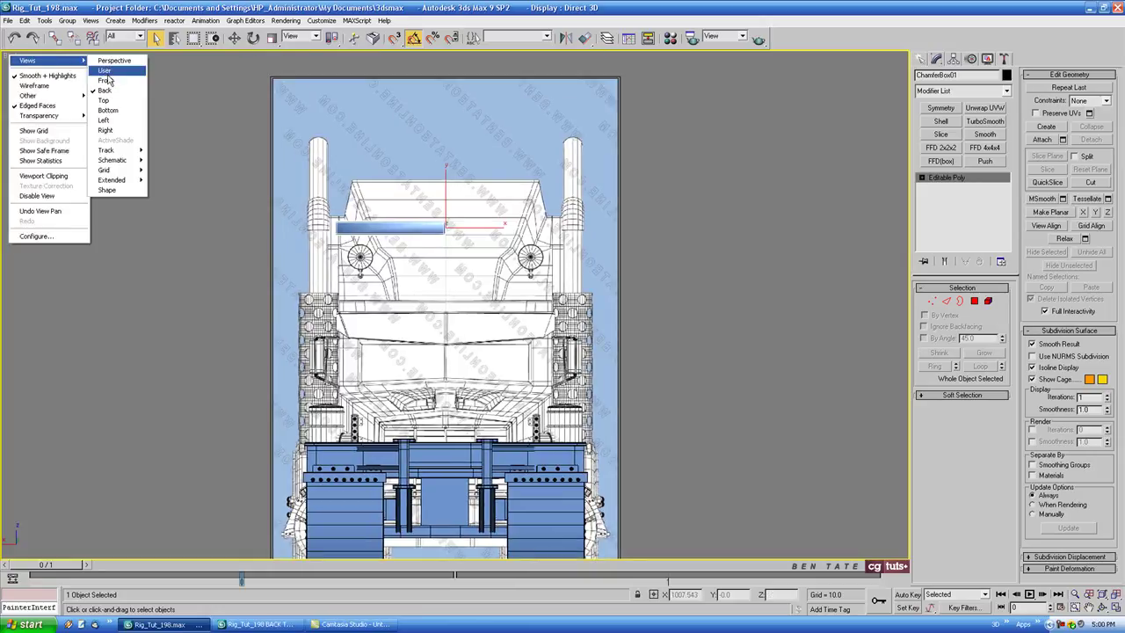
{"action": "left_click", "coordinate": [106, 81]}
{"action": "key", "text": "w"}
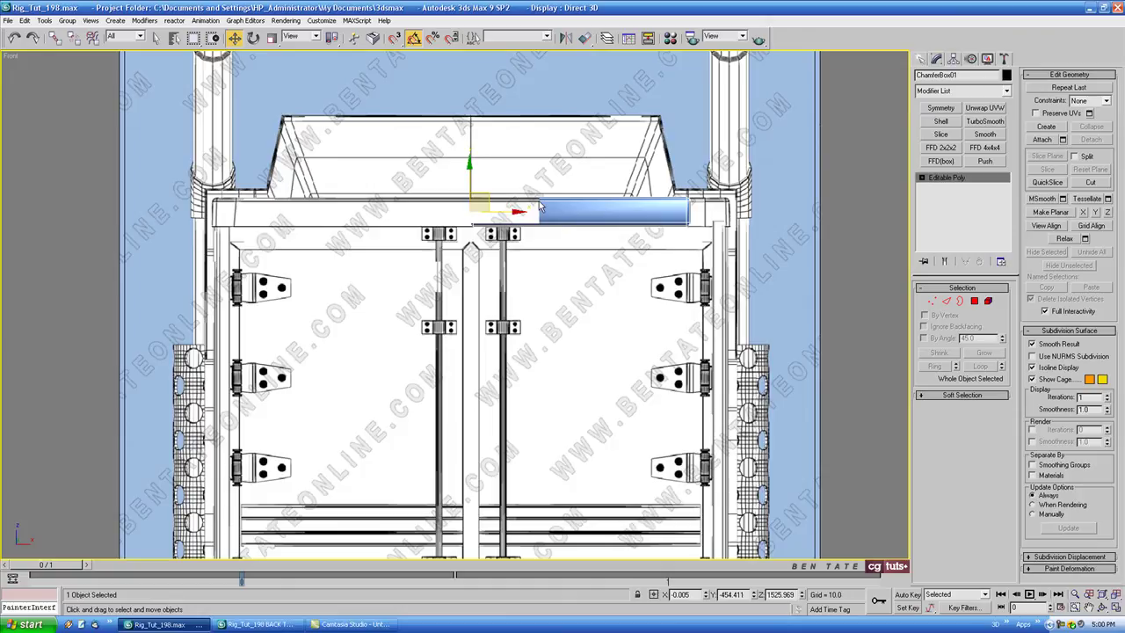
{"action": "left_click_drag", "start_coordinate": [507, 211], "coordinate": [251, 198]}
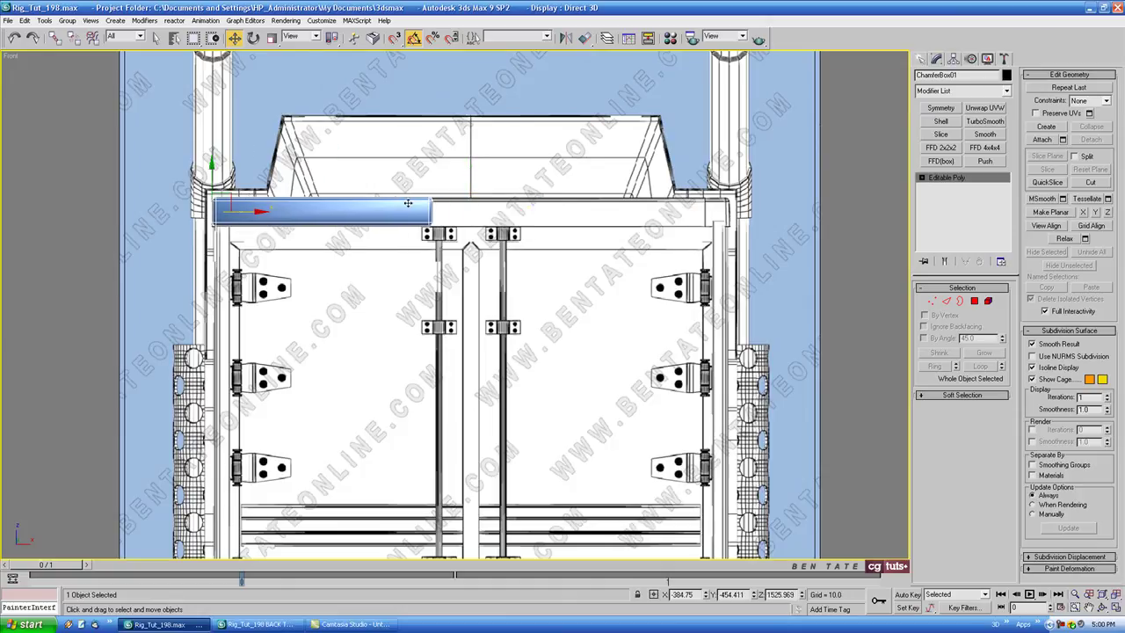
Step: Move the vertices at the box's right end along X to stretch the box across the container's full width
{"action": "left_click", "coordinate": [932, 301]}
{"action": "key", "text": "alt+q"}
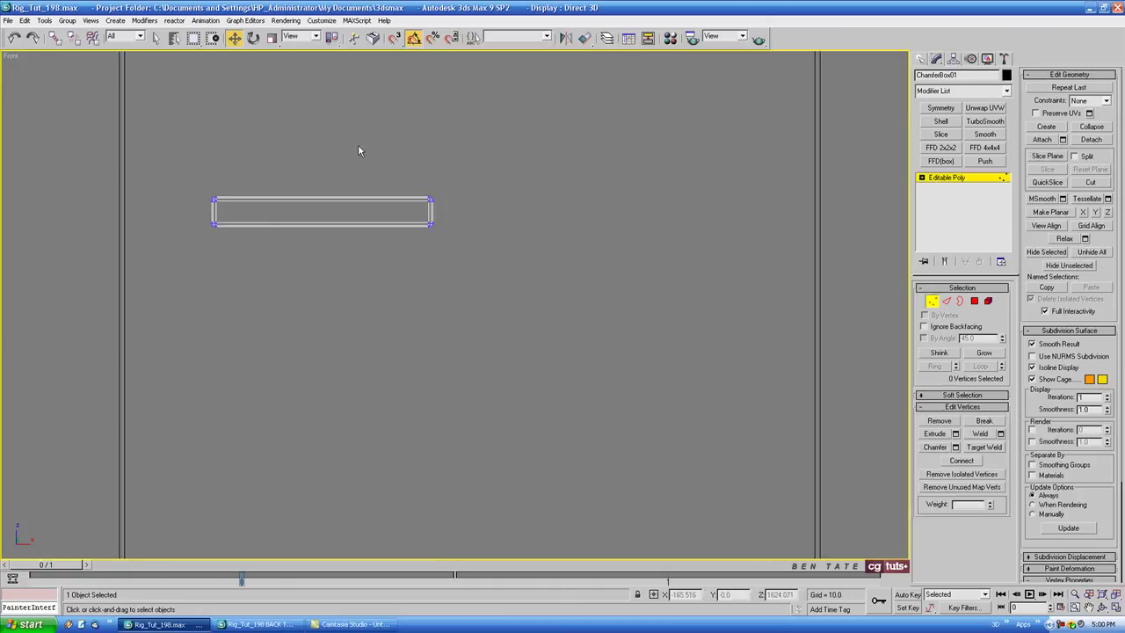
{"action": "left_click_drag", "start_coordinate": [362, 145], "coordinate": [509, 280]}
{"action": "key", "text": "F3"}
{"action": "left_click_drag", "start_coordinate": [468, 212], "coordinate": [765, 232]}
{"action": "left_click", "coordinate": [932, 302]}
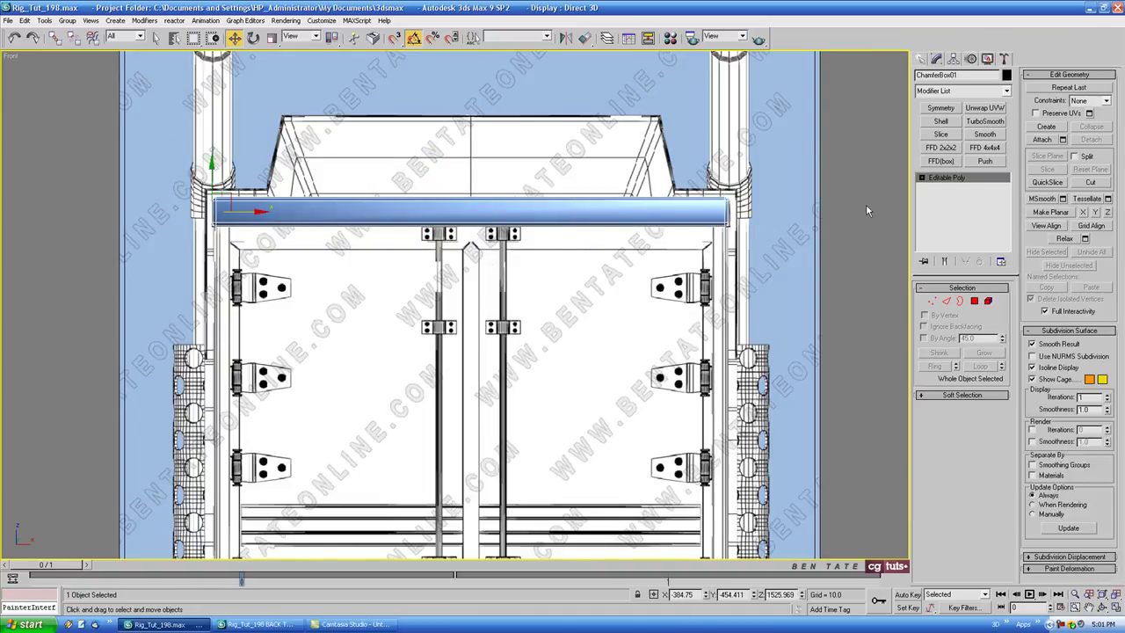
Step: Center the box's pivot to the object and set the box's X position to 0
{"action": "left_click", "coordinate": [954, 58]}
{"action": "left_click", "coordinate": [962, 131]}
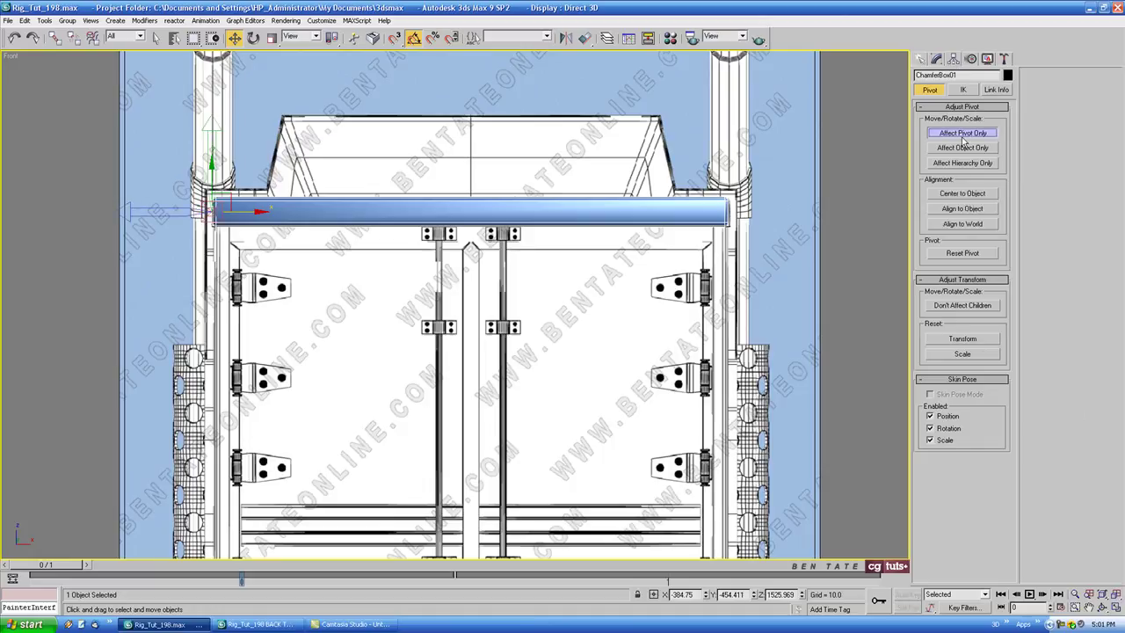
{"action": "left_click", "coordinate": [962, 192]}
{"action": "left_click", "coordinate": [962, 132]}
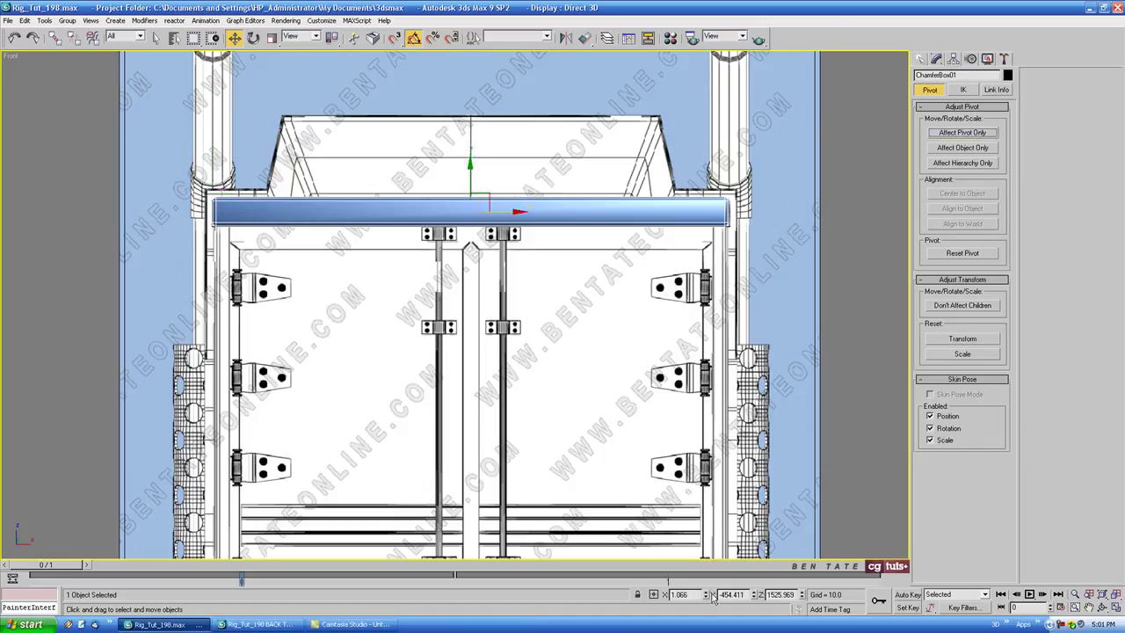
{"action": "scroll", "coordinate": [606, 336], "scroll_direction": "up", "scroll_amount": 2}
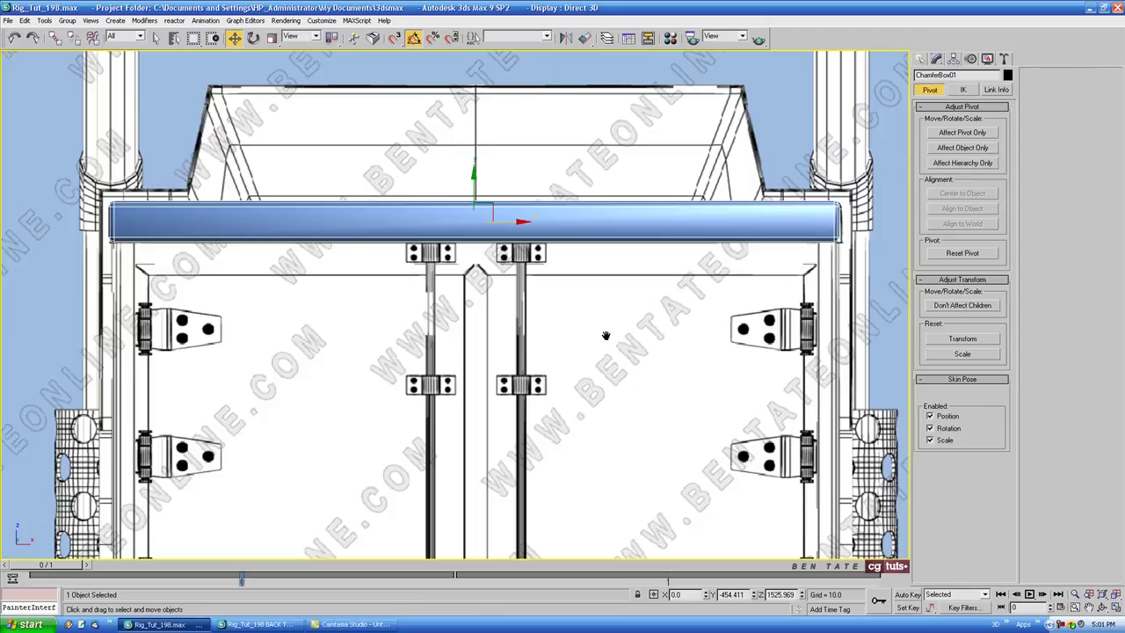
Step: Isolate the box, orbit to its underside in perspective, and frame it in the Left view ready for editing
{"action": "key", "text": "alt+w"}
{"action": "right_click", "coordinate": [646, 413]}
{"action": "key", "text": "alt+w"}
{"action": "middle_click_drag", "start_coordinate": [646, 413], "coordinate": [723, 329]}
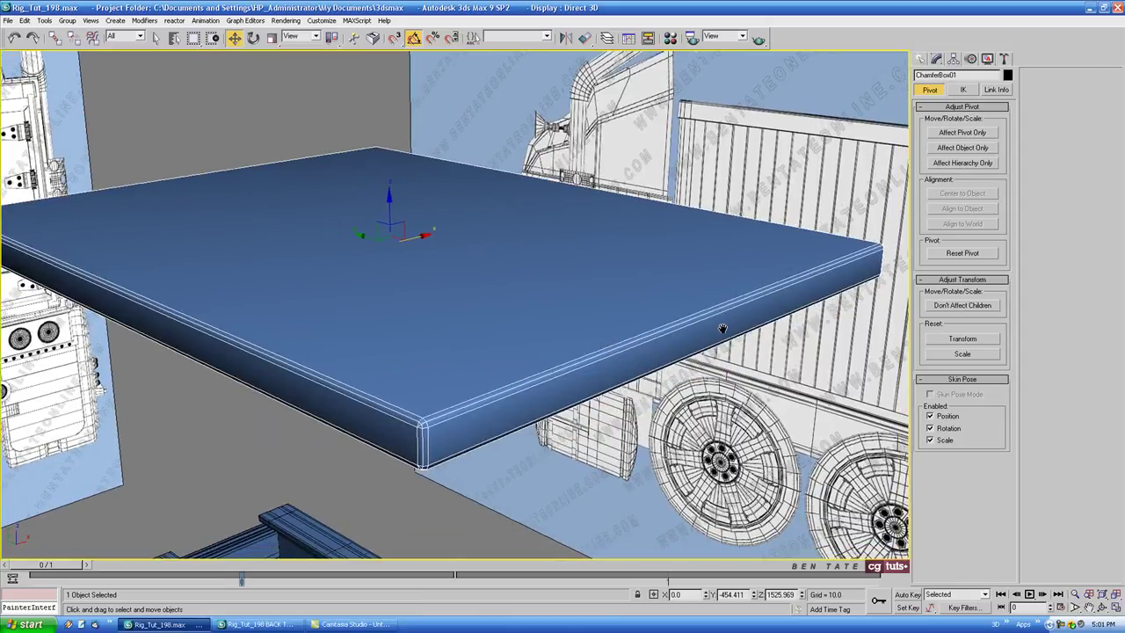
{"action": "scroll", "coordinate": [594, 262], "scroll_direction": "down", "scroll_amount": 5}
{"action": "middle_click_drag", "start_coordinate": [594, 262], "coordinate": [593, 248]}
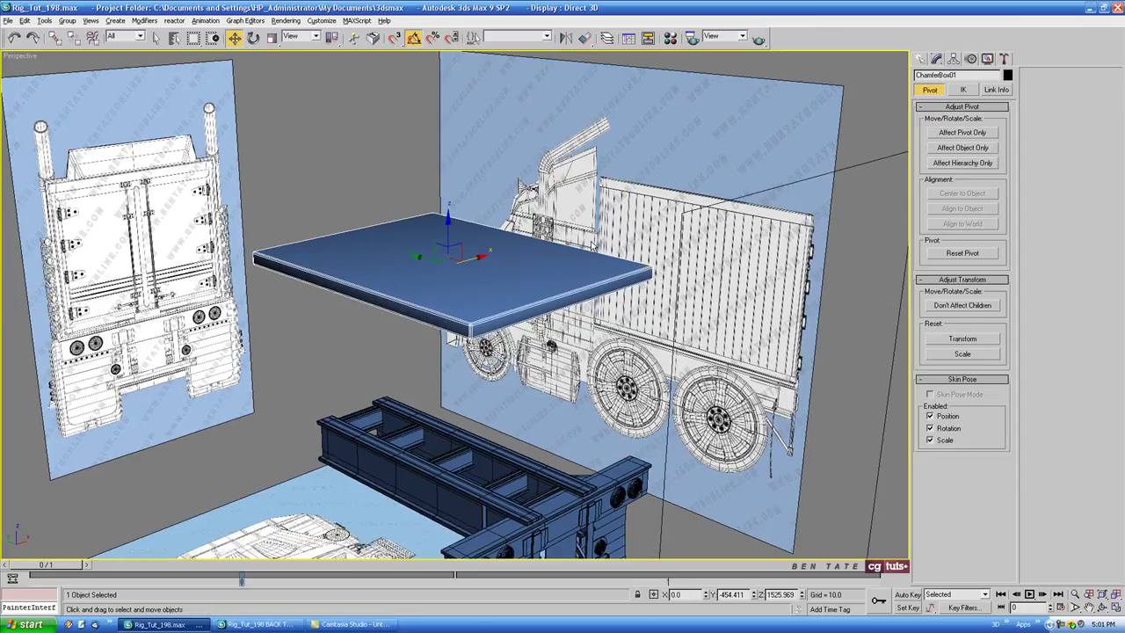
{"action": "key", "text": "alt+q"}
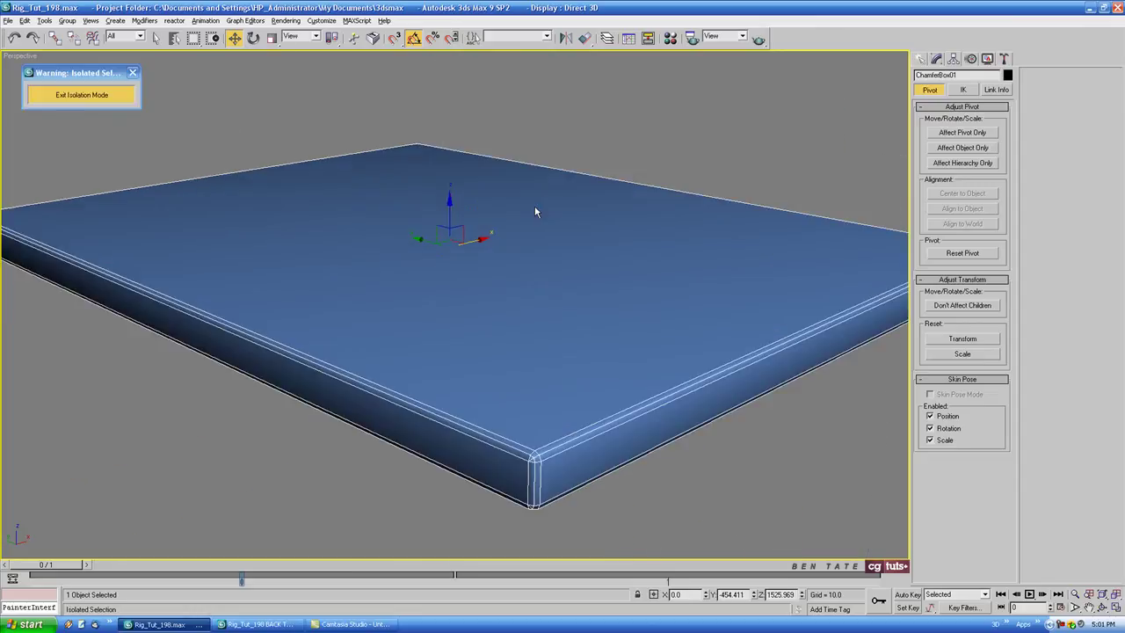
{"action": "middle_click_drag", "start_coordinate": [535, 211], "coordinate": [560, 251], "text": "alt"}
{"action": "key", "text": "alt+w"}
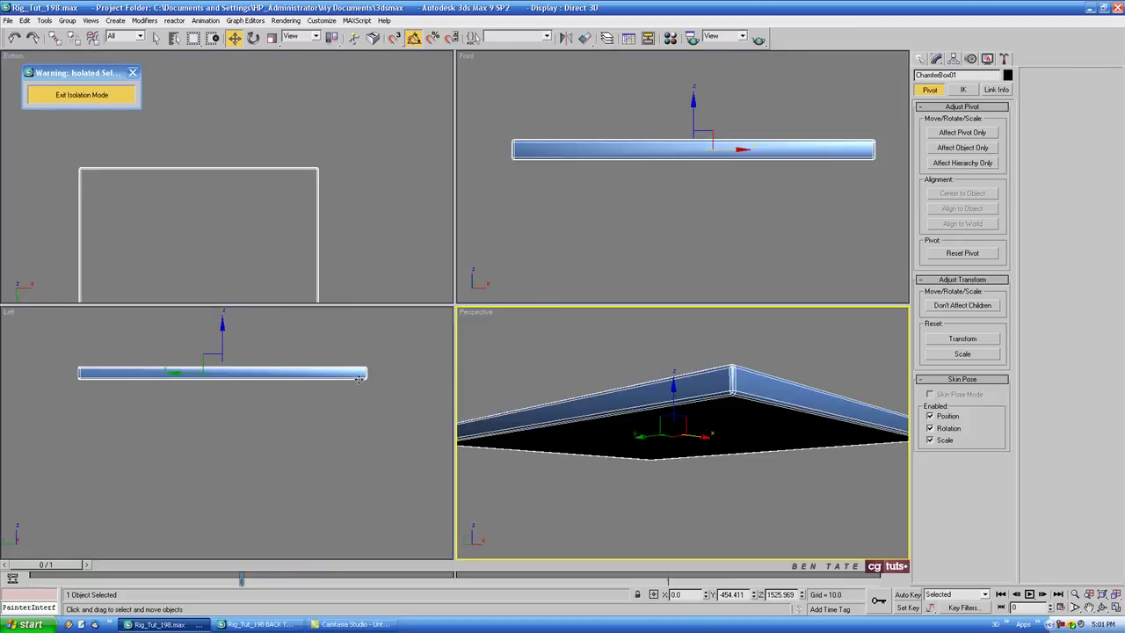
{"action": "right_click", "coordinate": [770, 203]}
{"action": "key", "text": "alt+w"}
{"action": "left_click", "coordinate": [936, 60]}
{"action": "middle_click_drag", "start_coordinate": [696, 156], "coordinate": [717, 205]}
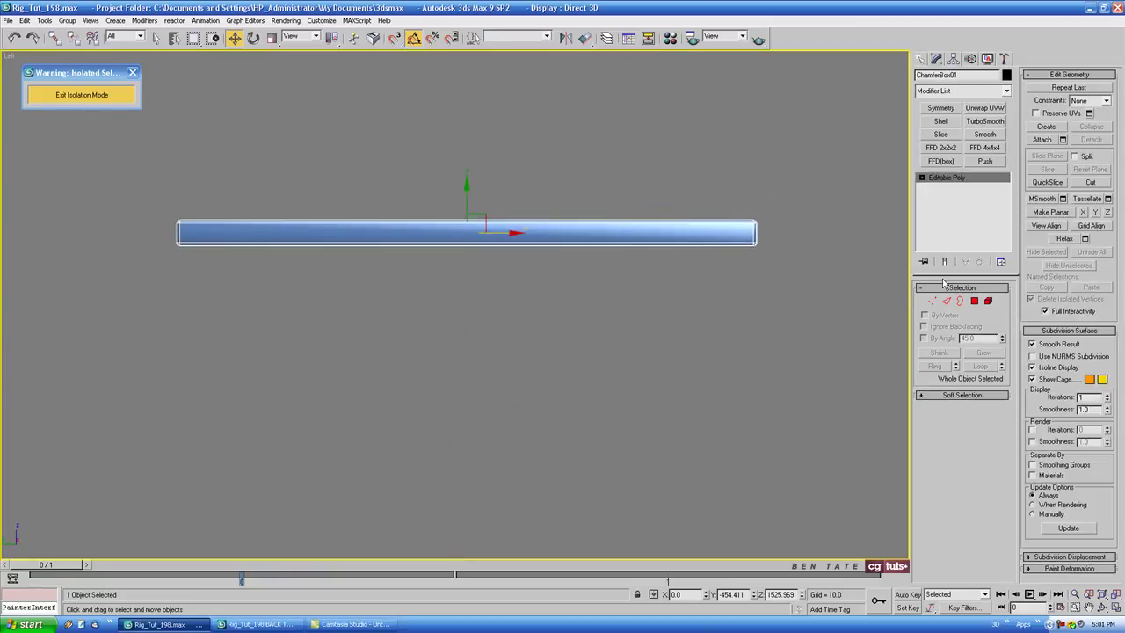
Step: Select the polygons of the box's underside, including its lower chamfer, and delete them
{"action": "left_click", "coordinate": [974, 300]}
{"action": "left_click_drag", "start_coordinate": [138, 174], "coordinate": [863, 320]}
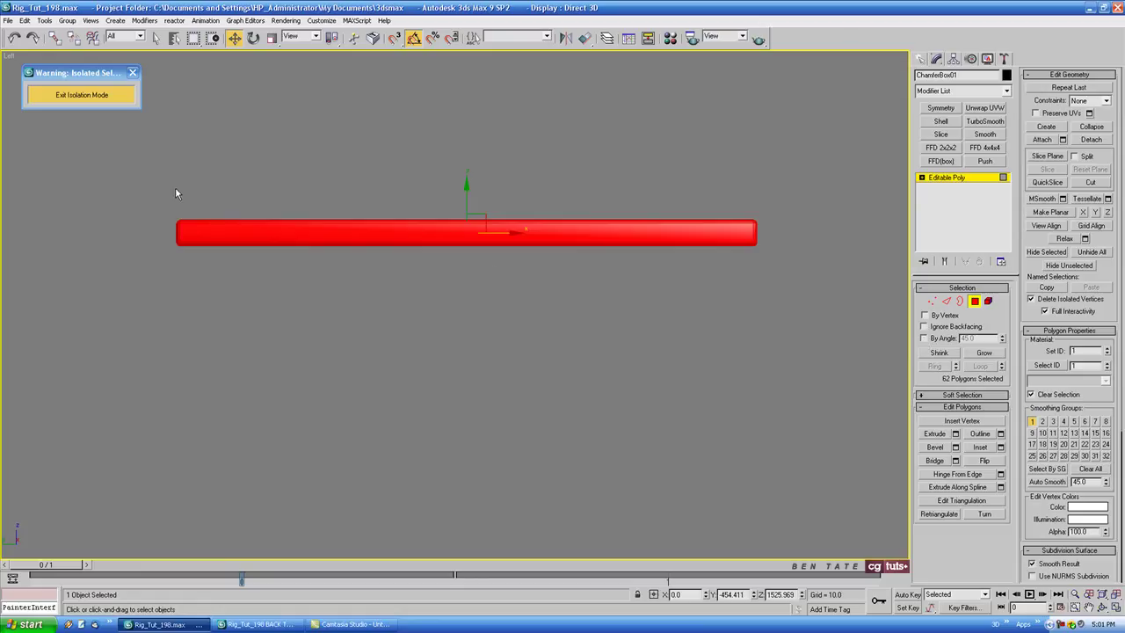
{"action": "left_click_drag", "start_coordinate": [250, 203], "coordinate": [773, 229]}
{"action": "key", "text": "alt+w"}
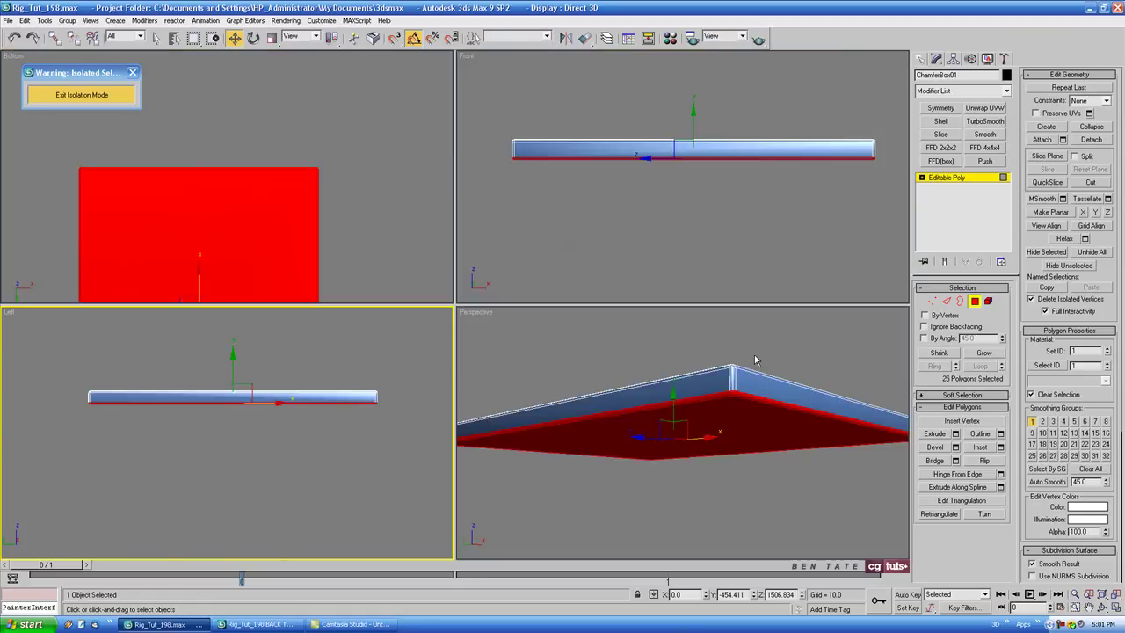
{"action": "right_click", "coordinate": [755, 357]}
{"action": "key", "text": "alt+w"}
{"action": "middle_click_drag", "start_coordinate": [602, 252], "coordinate": [584, 291]}
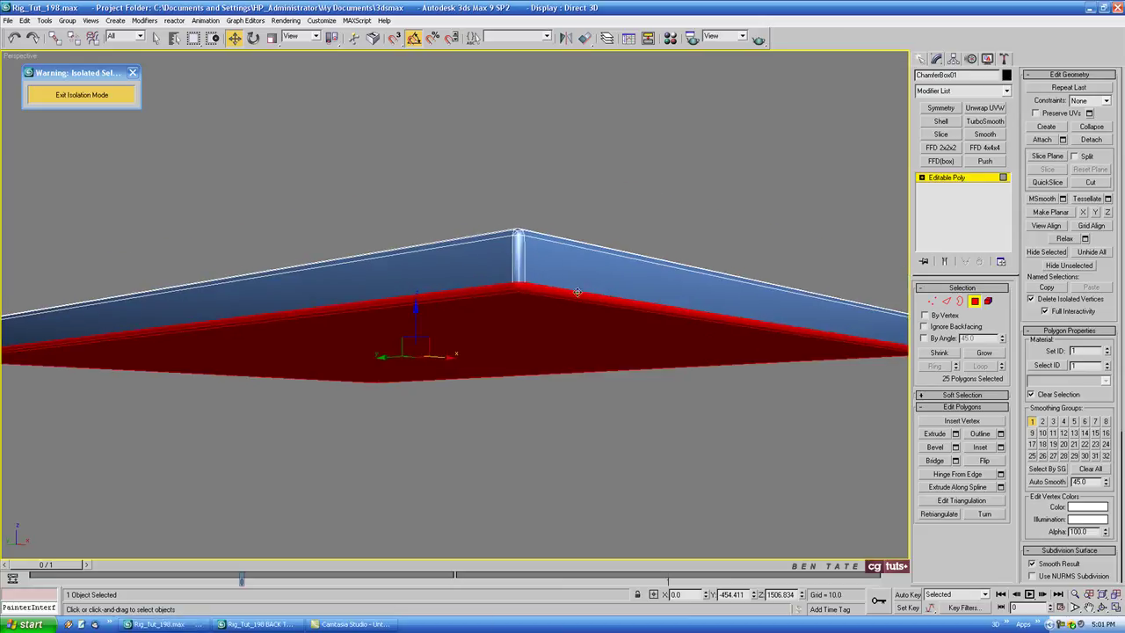
{"action": "scroll", "coordinate": [577, 293], "scroll_direction": "up", "scroll_amount": 1}
{"action": "middle_click_drag", "start_coordinate": [643, 320], "coordinate": [610, 201]}
{"action": "key", "text": "Delete"}
{"action": "scroll", "coordinate": [610, 312], "scroll_direction": "down", "scroll_amount": 2}
{"action": "middle_click_drag", "start_coordinate": [575, 272], "coordinate": [581, 279]}
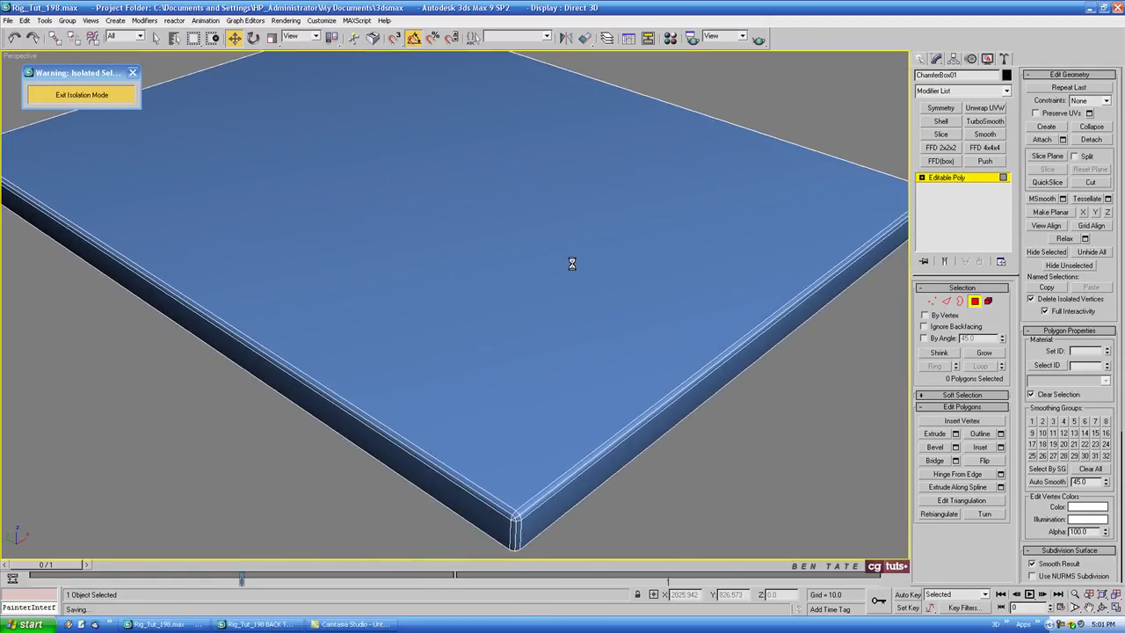
Step: Select the box's large top polygon and frame the box in the Bottom view
{"action": "left_click", "coordinate": [571, 264]}
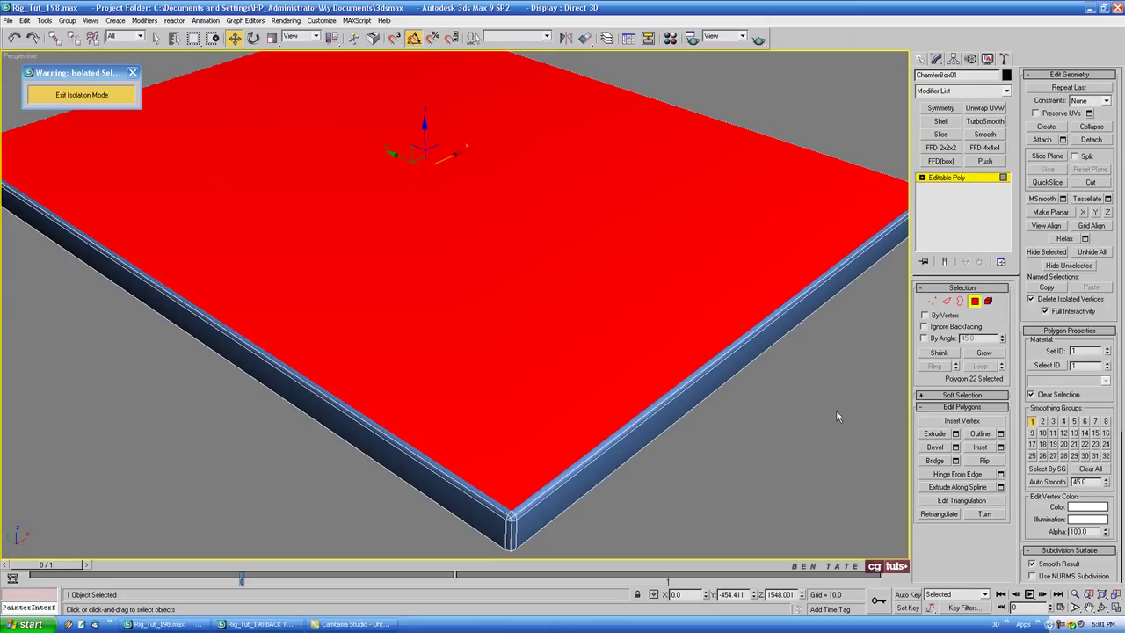
{"action": "middle_click_drag", "start_coordinate": [804, 401], "coordinate": [805, 401]}
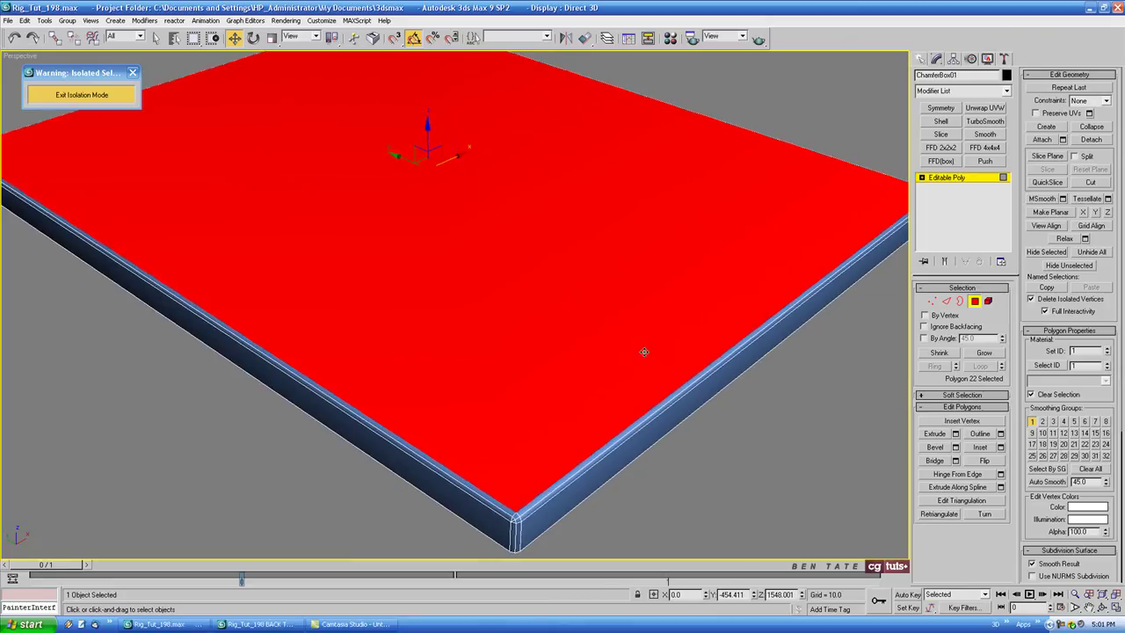
{"action": "key", "text": "alt+w"}
{"action": "middle_click", "coordinate": [284, 204]}
{"action": "key", "text": "alt+w"}
{"action": "scroll", "coordinate": [493, 204], "scroll_direction": "down", "scroll_amount": 3}
{"action": "mouse_move", "coordinate": [461, 246]}
{"action": "middle_mouse_down"}
{"action": "mouse_move", "coordinate": [493, 205]}
{"action": "mouse_move", "coordinate": [511, 125]}
{"action": "mouse_move", "coordinate": [514, 161]}
{"action": "middle_mouse_up"}
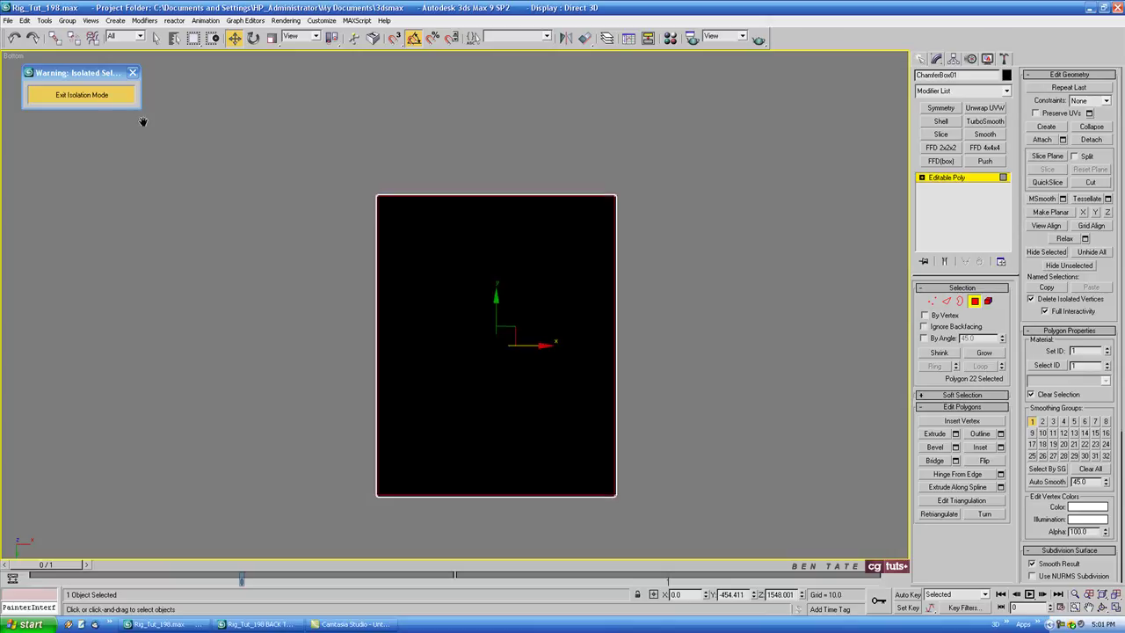
Step: Exit isolation and change the Bottom view to Top at frame 1, framing the box over the top blueprint
{"action": "left_click", "coordinate": [116, 97]}
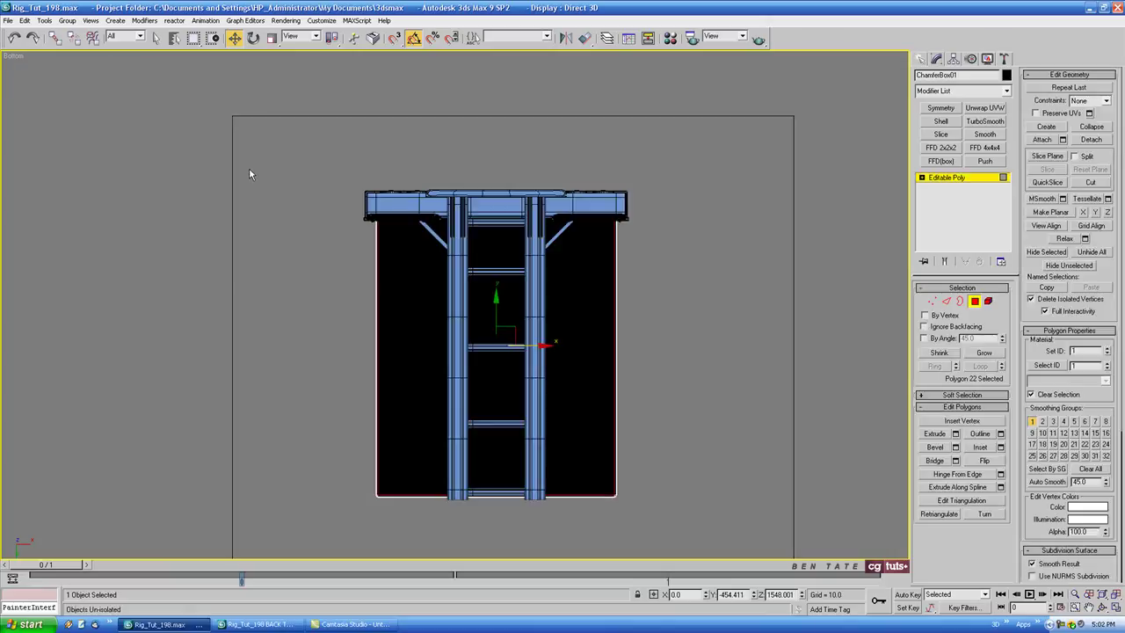
{"action": "right_click", "coordinate": [16, 58]}
{"action": "mouse_move", "coordinate": [53, 67]}
{"action": "left_click", "coordinate": [118, 100]}
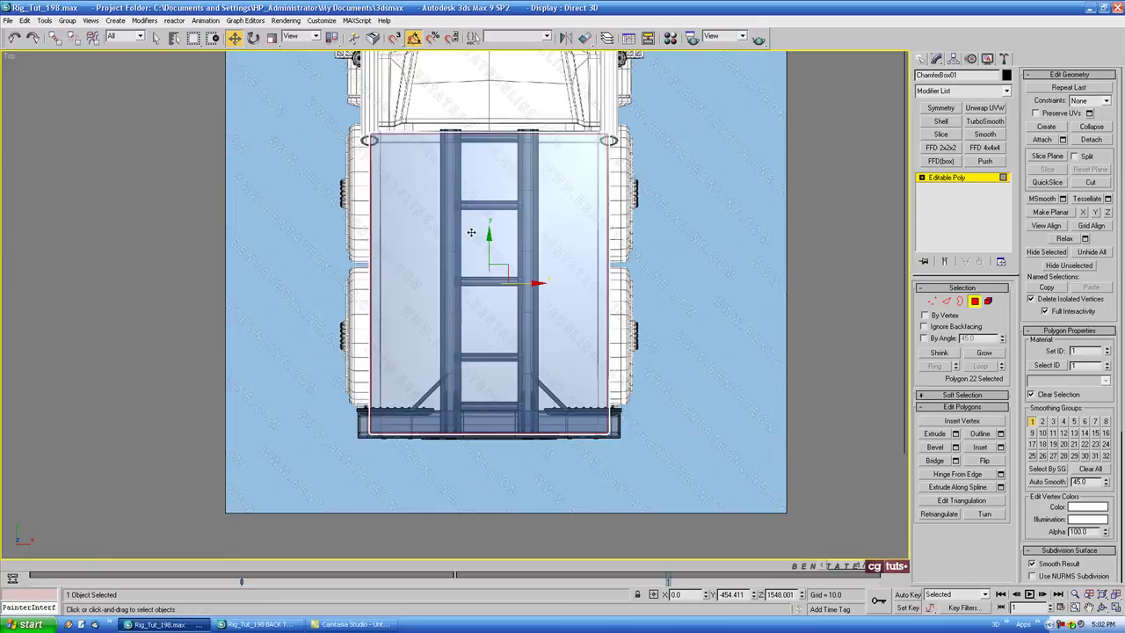
{"action": "scroll", "coordinate": [531, 255], "scroll_direction": "up", "scroll_amount": 2}
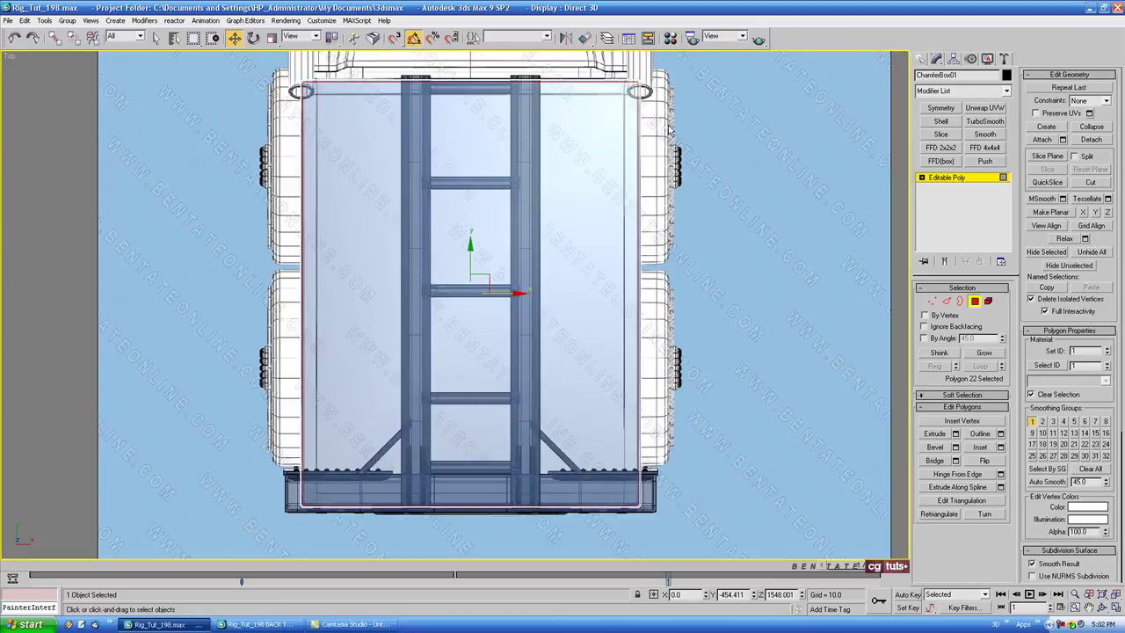
{"action": "middle_click_drag", "start_coordinate": [669, 130], "coordinate": [666, 137]}
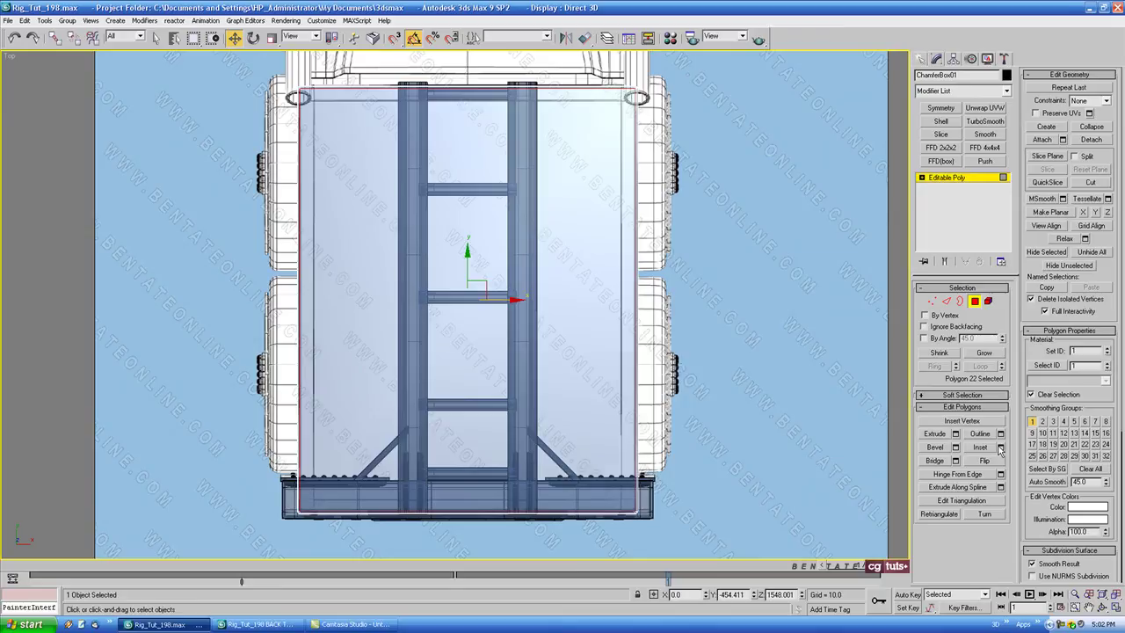
Step: Inset the top polygon by 30 using the Group inset type
{"action": "left_click", "coordinate": [1000, 448]}
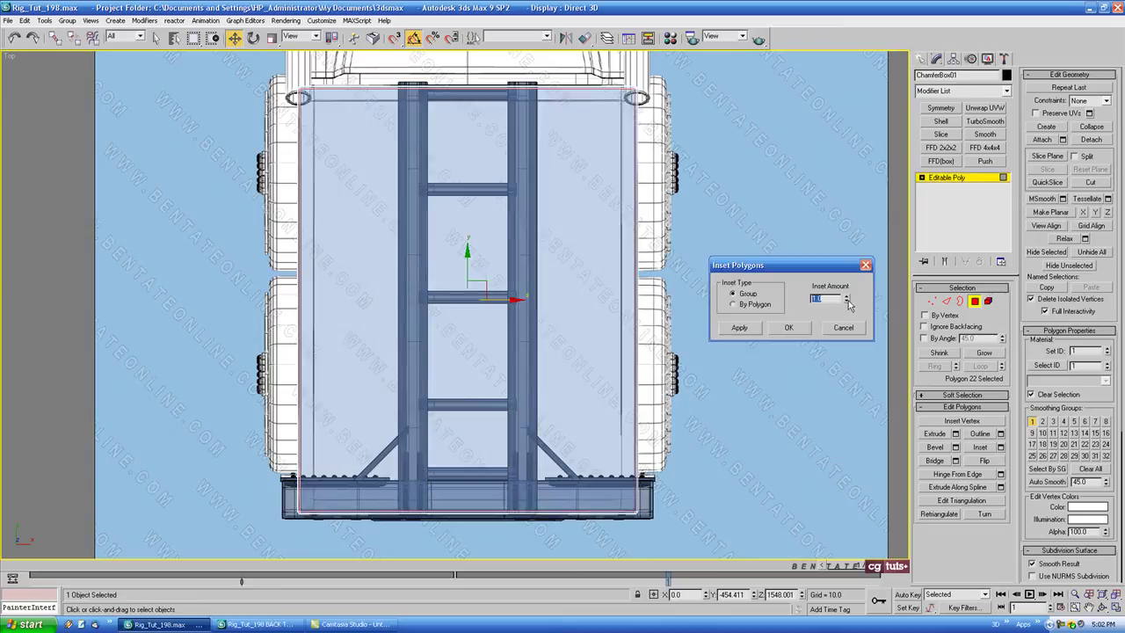
{"action": "left_click_drag", "start_coordinate": [849, 304], "coordinate": [649, 502]}
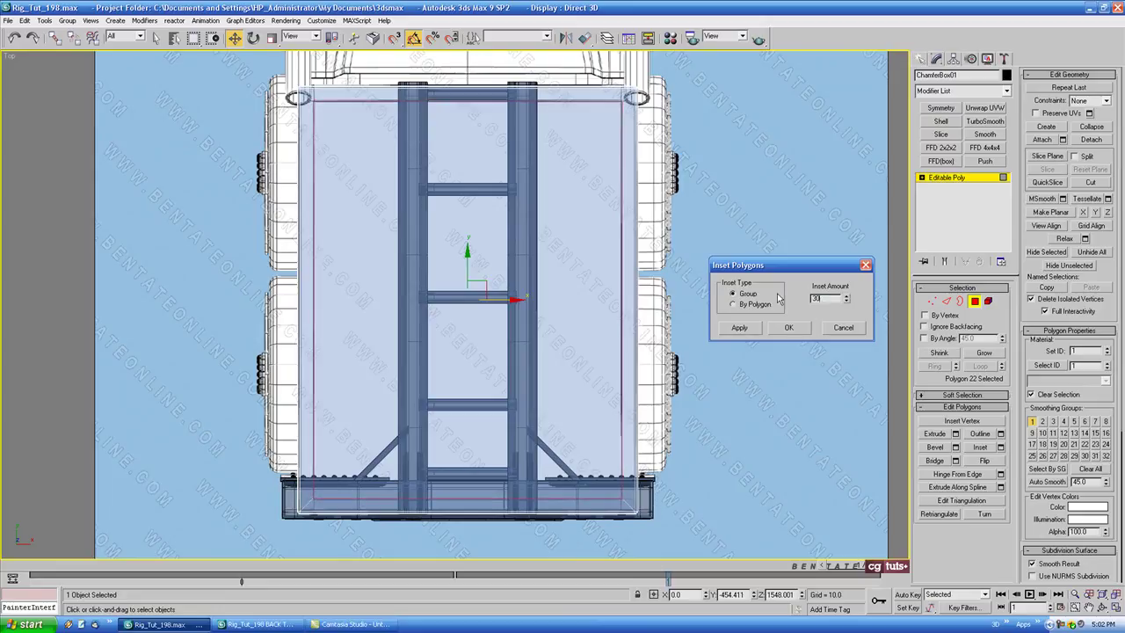
{"action": "left_click", "coordinate": [791, 327]}
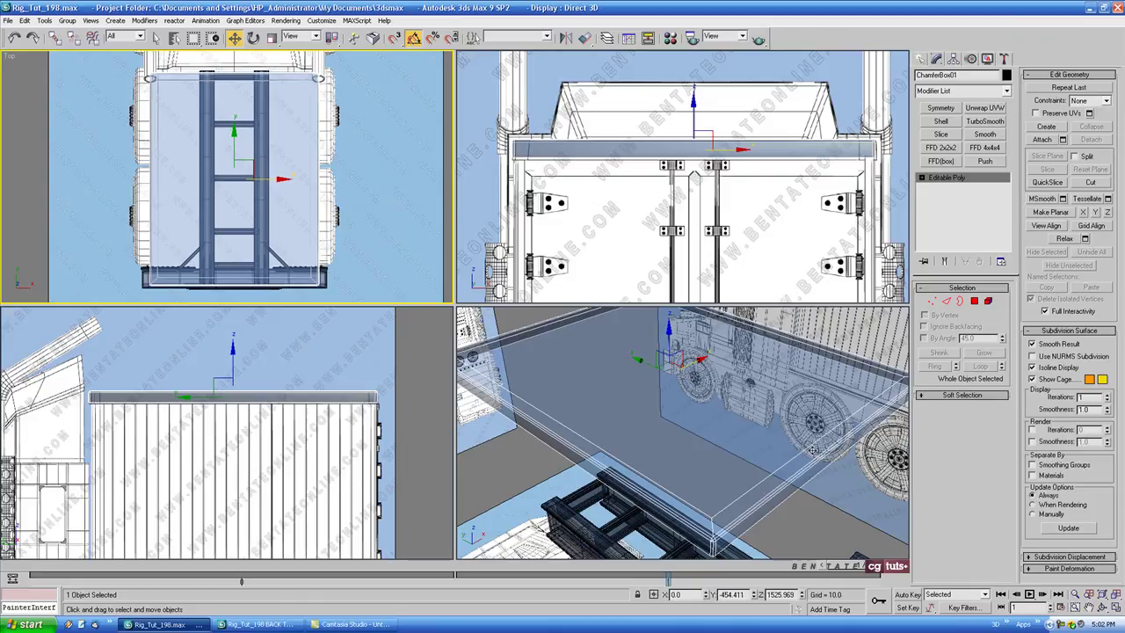
Step: Maximize the Perspective view, isolate the roof box and go to frame 0
{"action": "key", "text": "alt+w"}
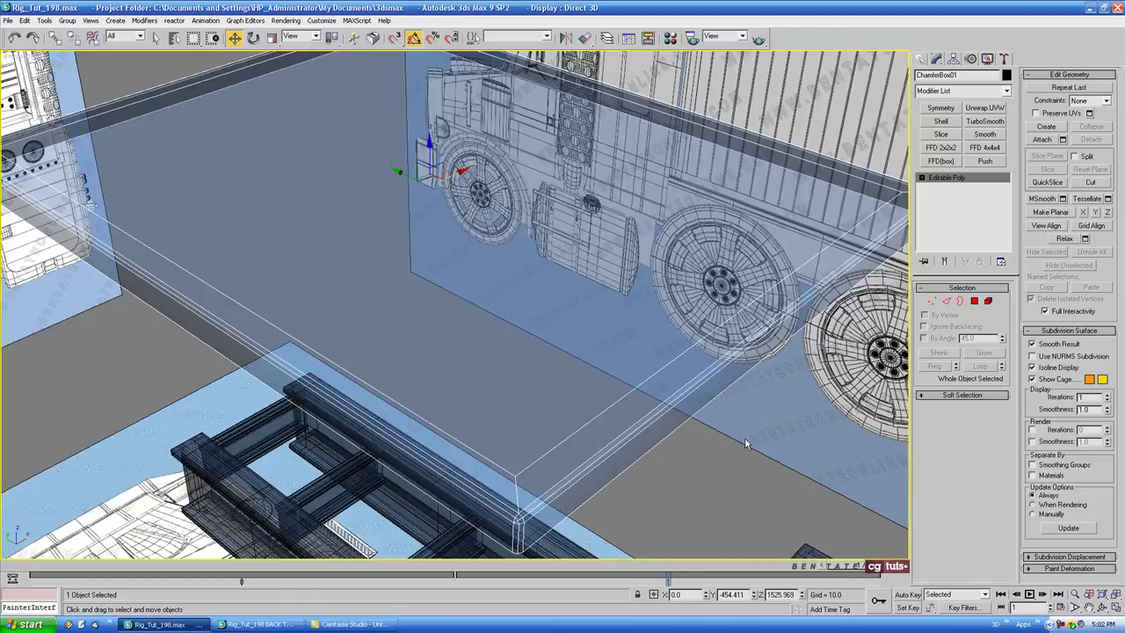
{"action": "key", "text": "alt+q"}
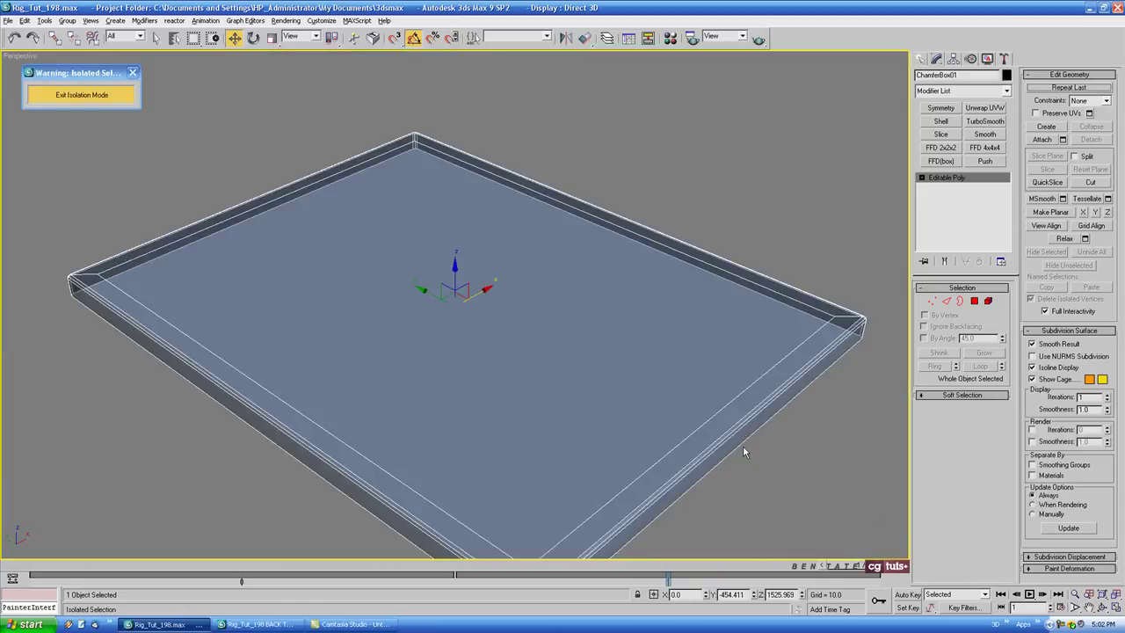
{"action": "key", "text": "comma"}
{"action": "middle_click_drag", "start_coordinate": [676, 451], "coordinate": [672, 424]}
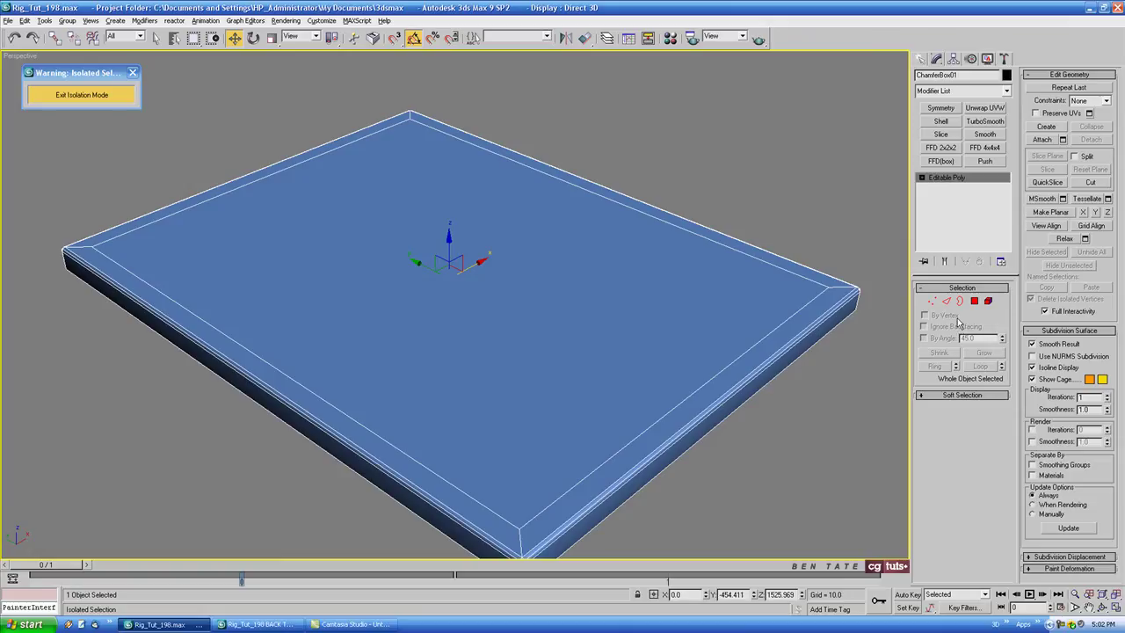
Step: Extrude the inset top polygon by -6.1 using the Group extrusion type to recess the roof panel
{"action": "left_click", "coordinate": [973, 300]}
{"action": "left_click", "coordinate": [748, 254]}
{"action": "scroll", "coordinate": [770, 386], "scroll_direction": "up", "scroll_amount": 3}
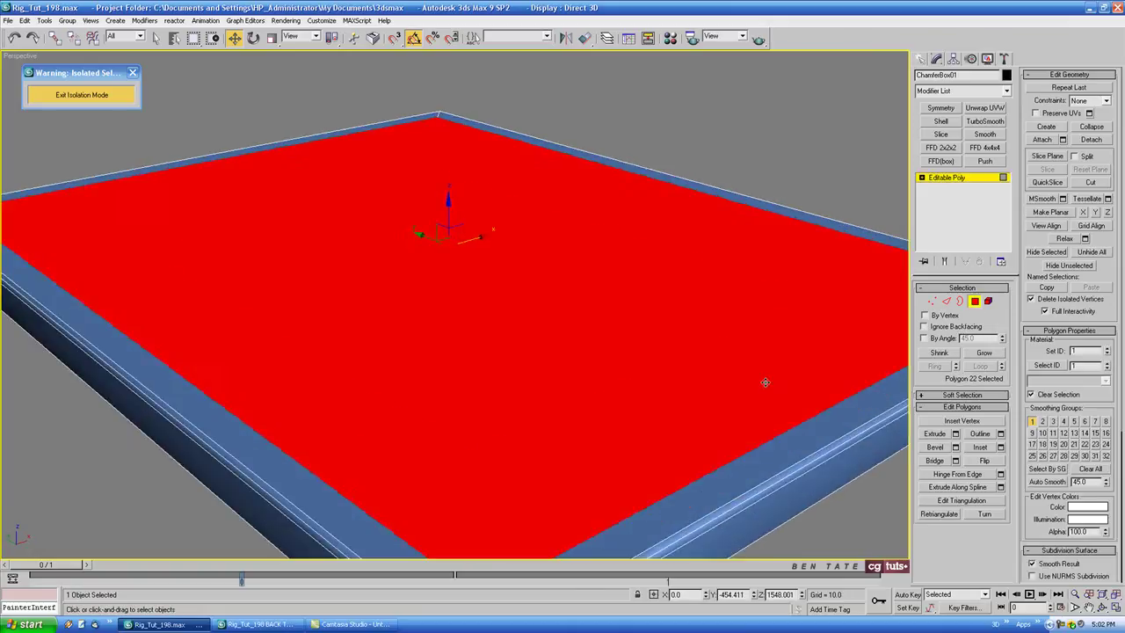
{"action": "middle_click_drag", "start_coordinate": [765, 382], "coordinate": [736, 334]}
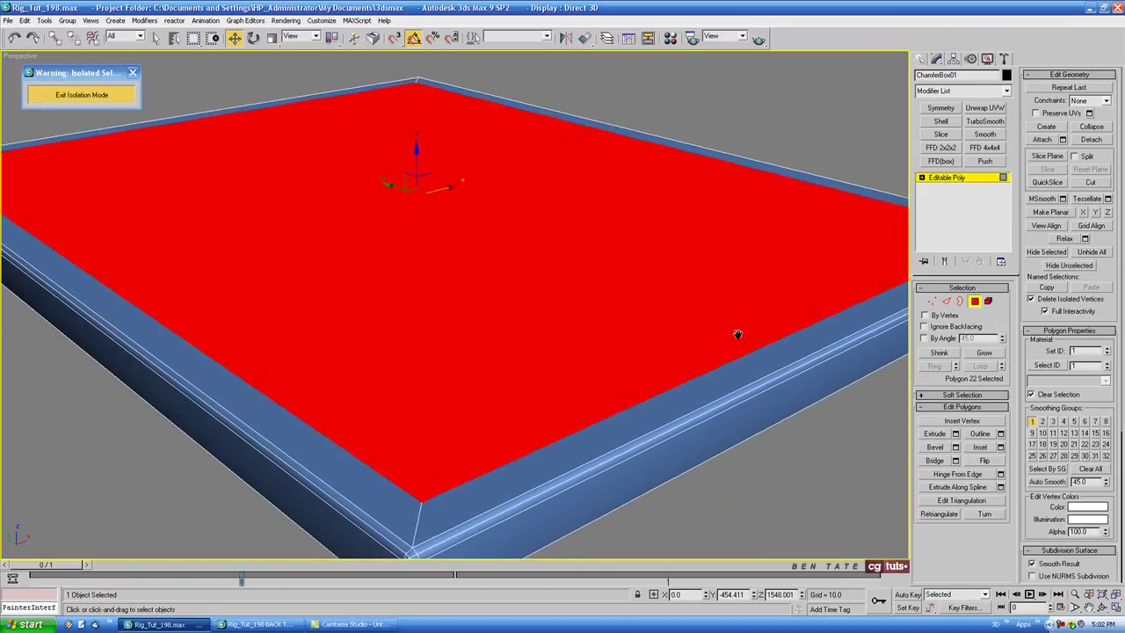
{"action": "left_click", "coordinate": [955, 434]}
{"action": "left_click_drag", "start_coordinate": [844, 299], "coordinate": [845, 386]}
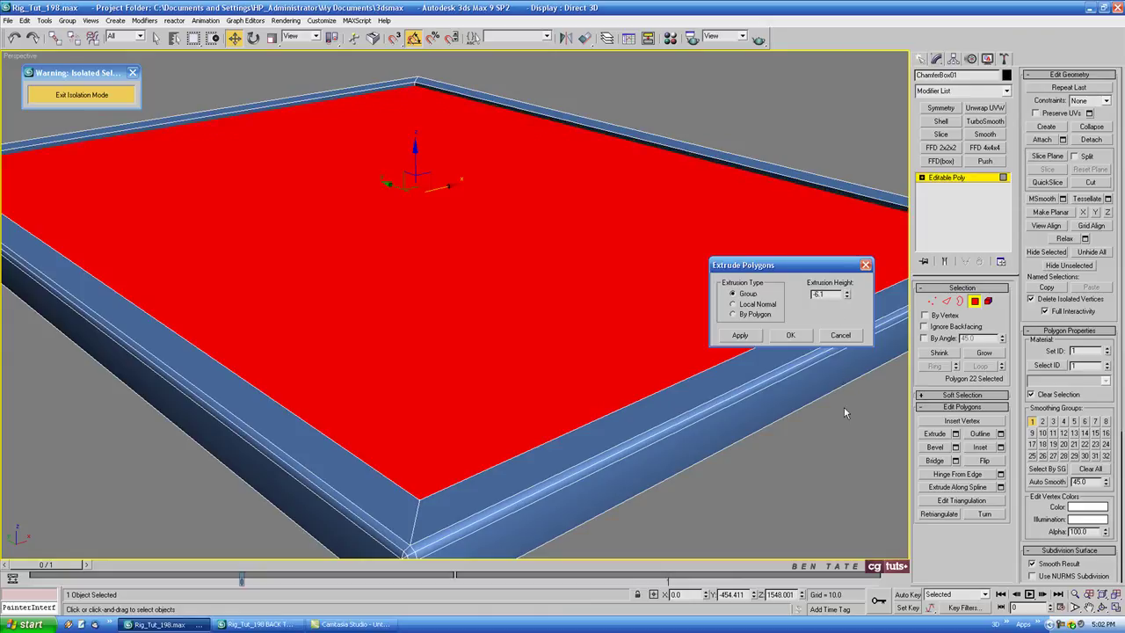
{"action": "left_click", "coordinate": [793, 337]}
{"action": "scroll", "coordinate": [661, 346], "scroll_direction": "down", "scroll_amount": 5}
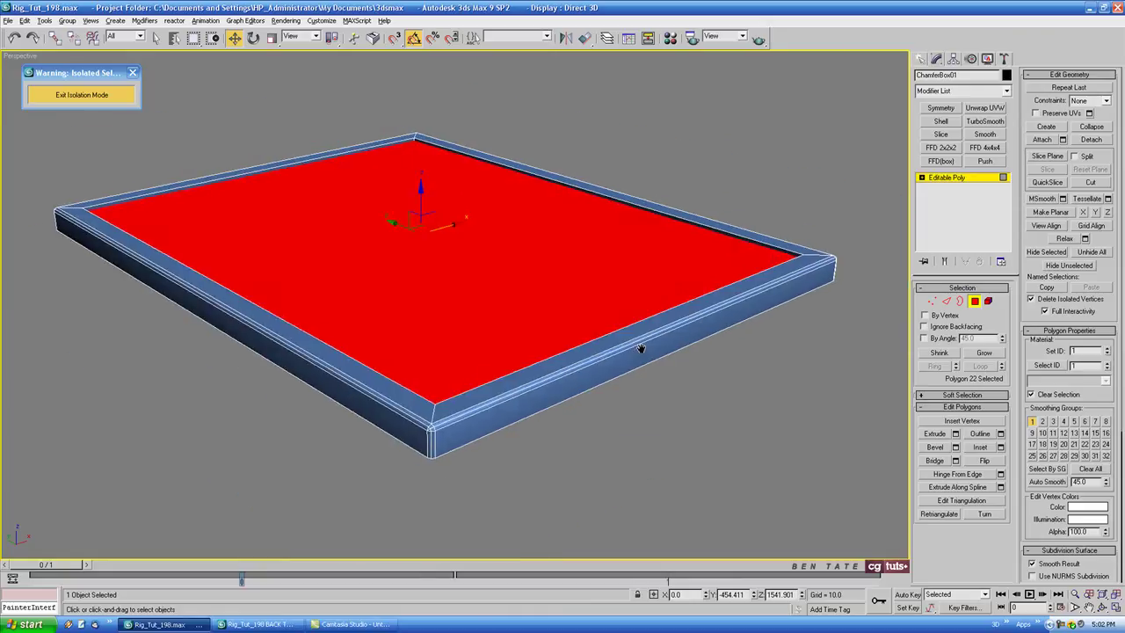
Step: Select the four upper edges around the rim of the recessed top panel
{"action": "middle_click_drag", "start_coordinate": [661, 346], "coordinate": [509, 273], "text": "alt"}
{"action": "middle_click_drag", "start_coordinate": [509, 272], "coordinate": [537, 336]}
{"action": "scroll", "coordinate": [537, 336], "scroll_direction": "up", "scroll_amount": 5}
{"action": "middle_click_drag", "start_coordinate": [417, 252], "coordinate": [522, 307]}
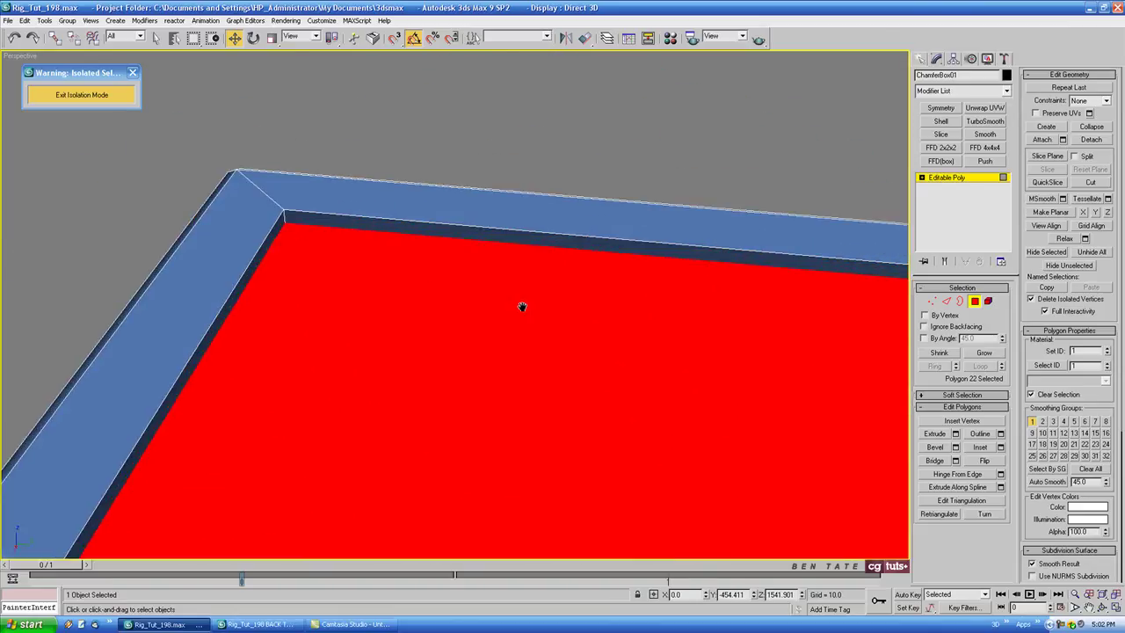
{"action": "left_click", "coordinate": [945, 301]}
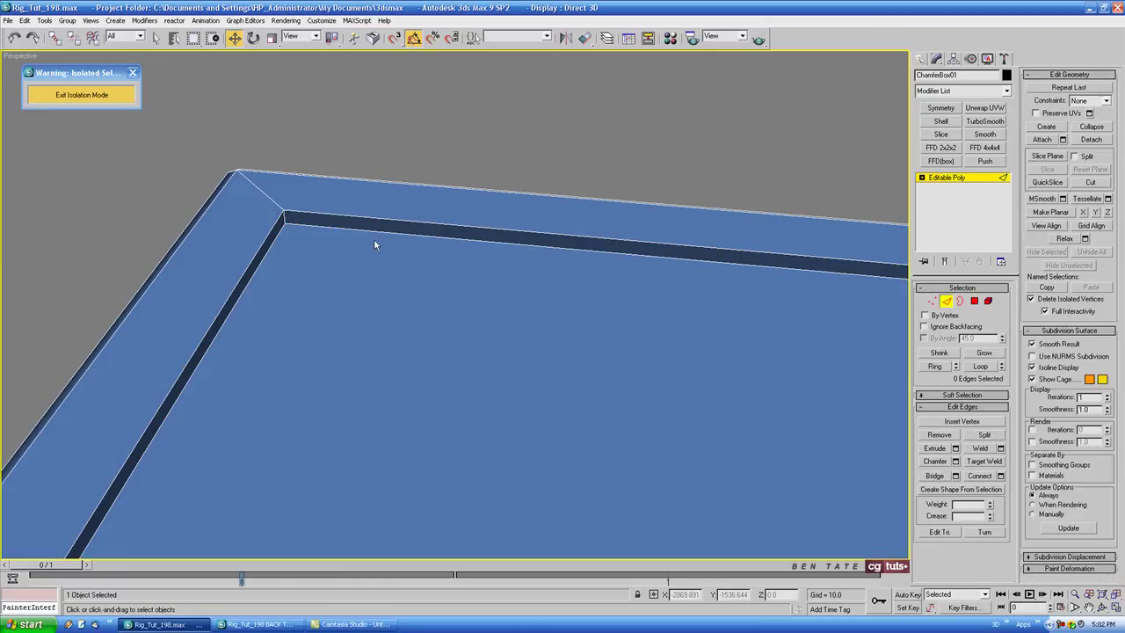
{"action": "left_click", "coordinate": [326, 217]}
{"action": "left_click", "coordinate": [277, 225], "text": "ctrl"}
{"action": "scroll", "coordinate": [304, 226], "scroll_direction": "down", "scroll_amount": 5}
{"action": "middle_click_drag", "start_coordinate": [514, 301], "coordinate": [332, 247]}
{"action": "left_click", "coordinate": [660, 252], "text": "ctrl"}
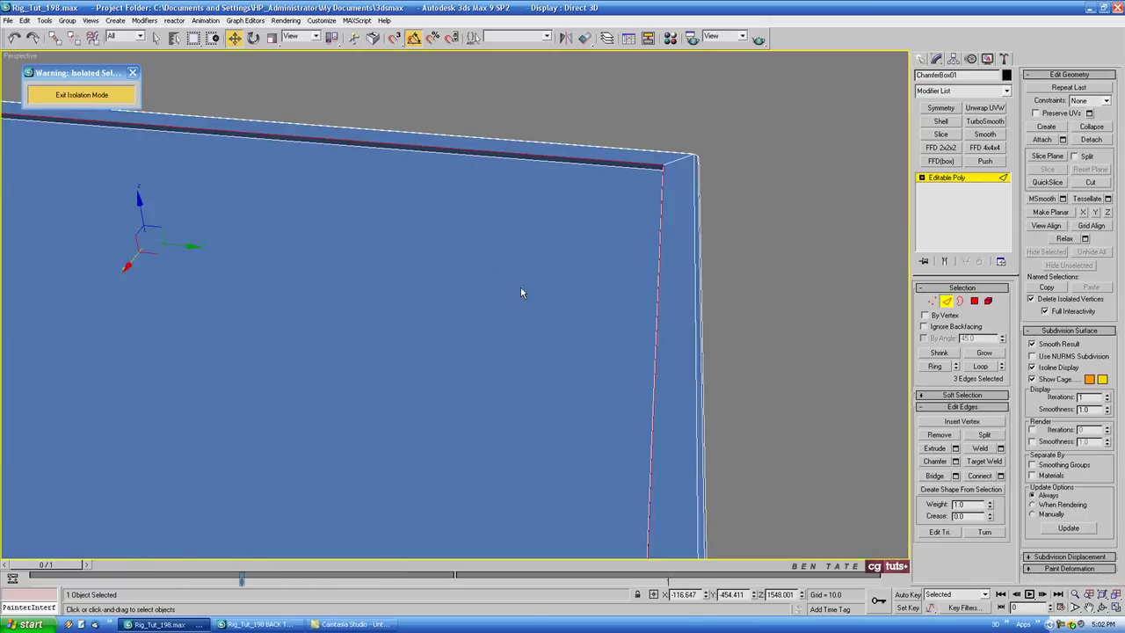
{"action": "middle_click_drag", "start_coordinate": [522, 291], "coordinate": [760, 229], "text": "alt"}
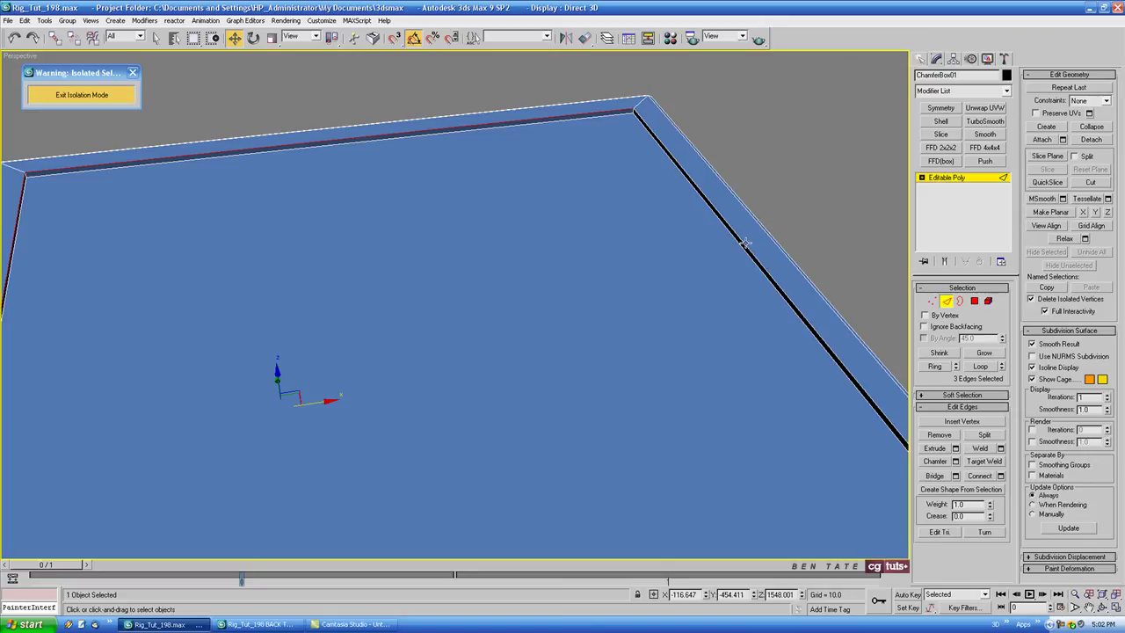
{"action": "left_click", "coordinate": [745, 245], "text": "ctrl"}
{"action": "middle_click_drag", "start_coordinate": [663, 257], "coordinate": [639, 322], "text": "alt"}
{"action": "scroll", "coordinate": [565, 304], "scroll_direction": "down", "scroll_amount": 5}
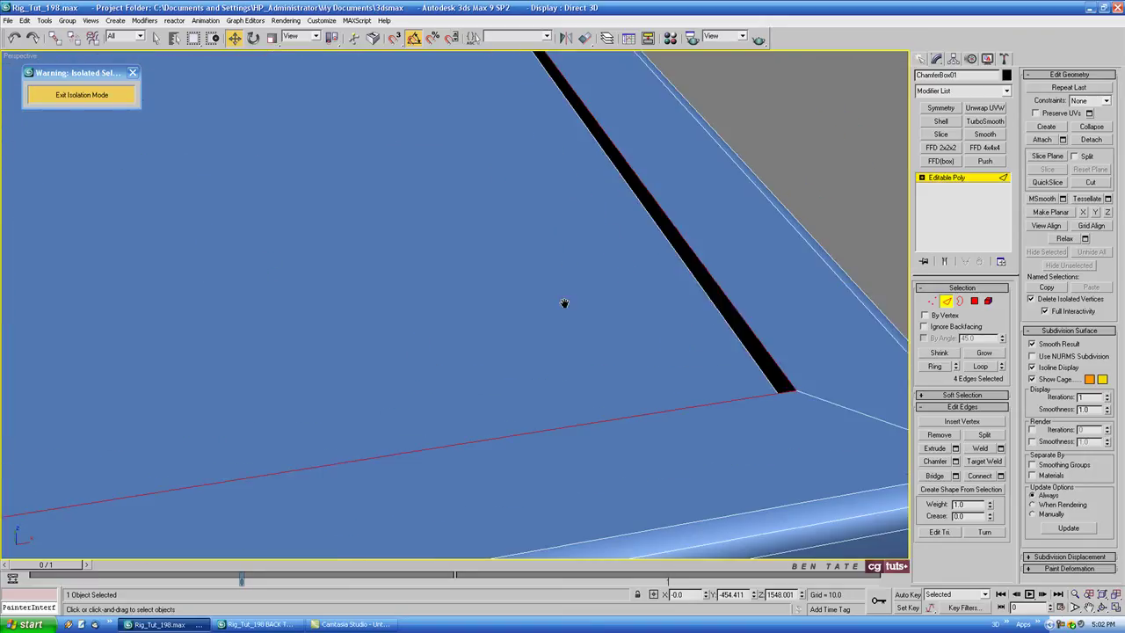
{"action": "scroll", "coordinate": [734, 394], "scroll_direction": "down", "scroll_amount": 1}
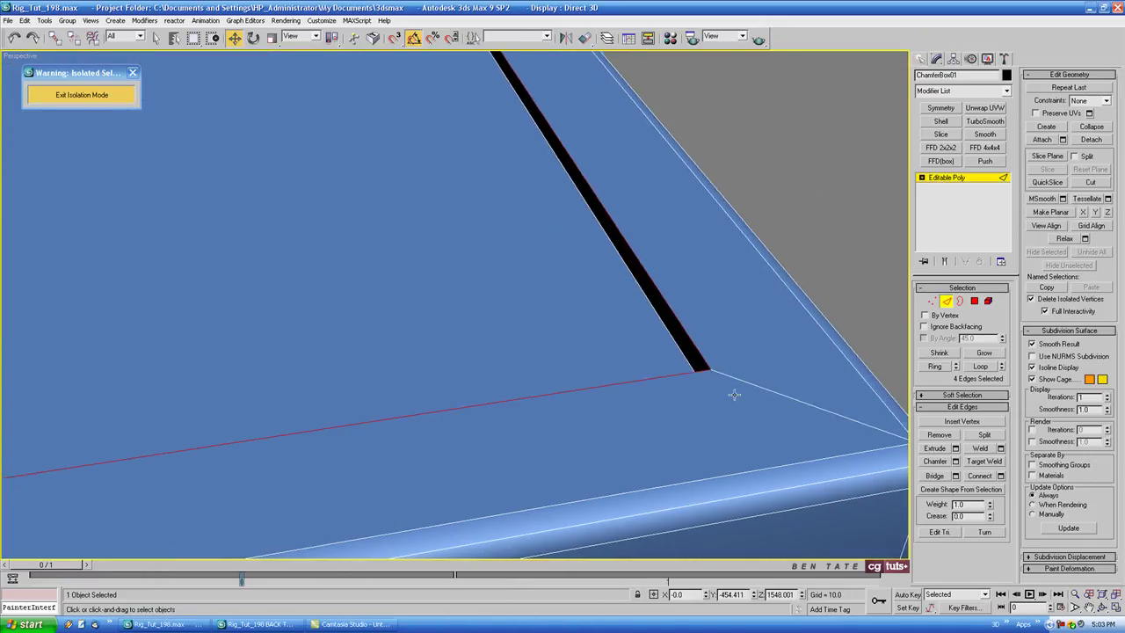
Step: Chamfer the four selected rim edges by 1.0
{"action": "left_click", "coordinate": [956, 463]}
{"action": "middle_click_drag", "start_coordinate": [667, 392], "coordinate": [617, 359], "text": "alt"}
{"action": "scroll", "coordinate": [616, 360], "scroll_direction": "down", "scroll_amount": 4}
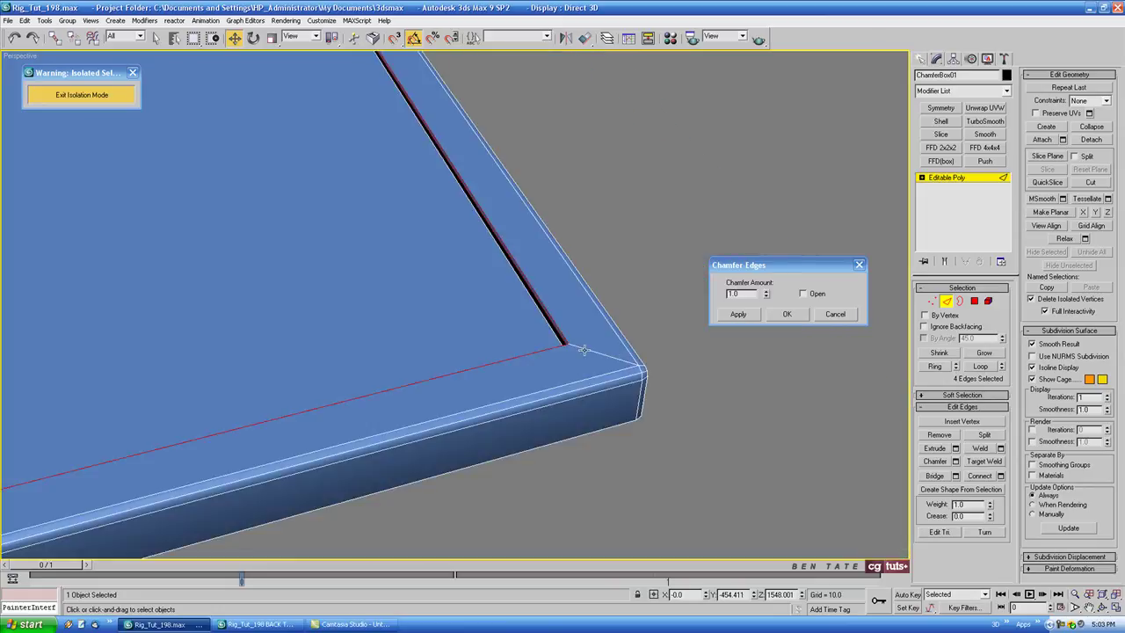
{"action": "middle_click_drag", "start_coordinate": [557, 334], "coordinate": [635, 380]}
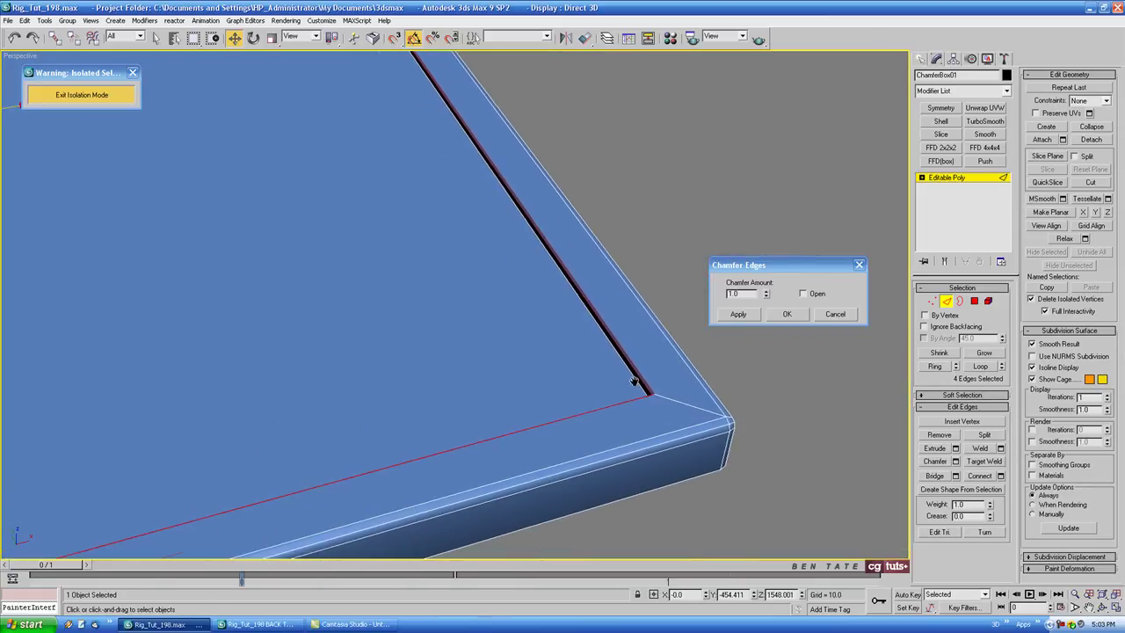
{"action": "left_click", "coordinate": [785, 316]}
Step: Convert the selection of the recessed floor polygon into its four surrounding edges
{"action": "middle_click_drag", "start_coordinate": [708, 360], "coordinate": [649, 320], "text": "alt"}
{"action": "middle_click_drag", "start_coordinate": [648, 320], "coordinate": [675, 341]}
{"action": "middle_click_drag", "start_coordinate": [677, 220], "coordinate": [680, 239]}
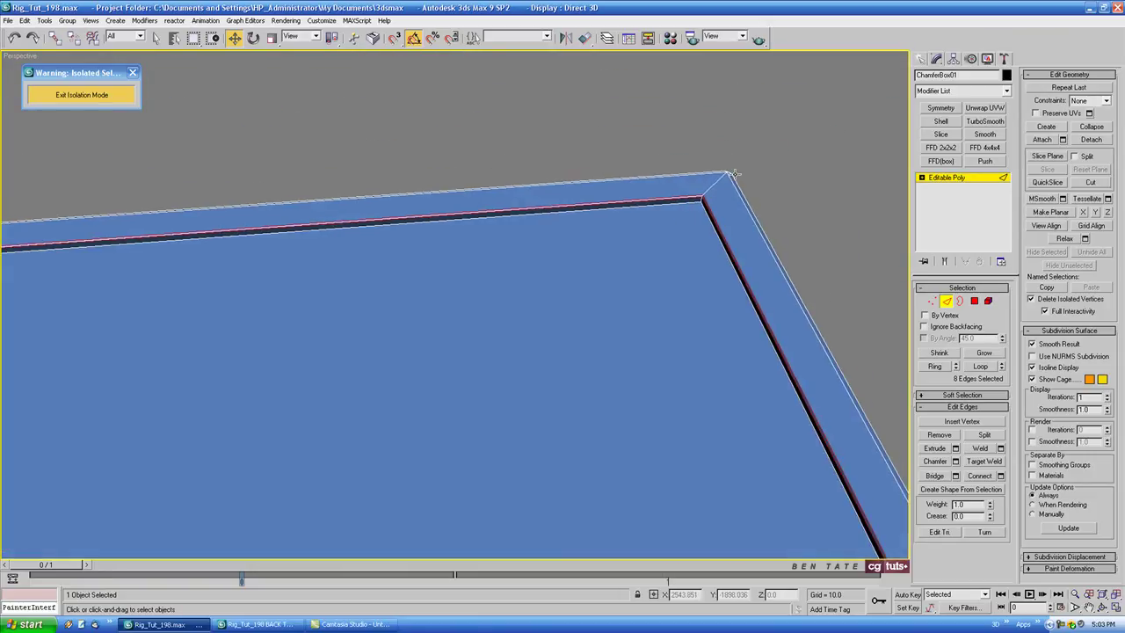
{"action": "middle_click_drag", "start_coordinate": [741, 203], "coordinate": [671, 296], "text": "alt"}
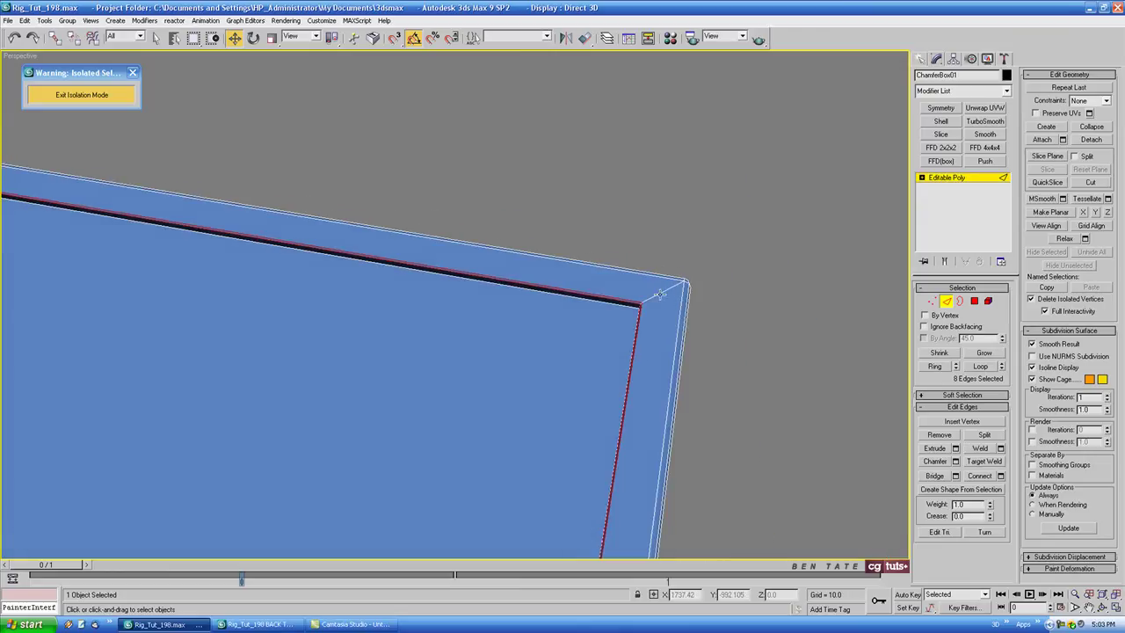
{"action": "key", "text": "shift+z"}
{"action": "middle_click_drag", "start_coordinate": [680, 339], "coordinate": [725, 261], "text": "alt"}
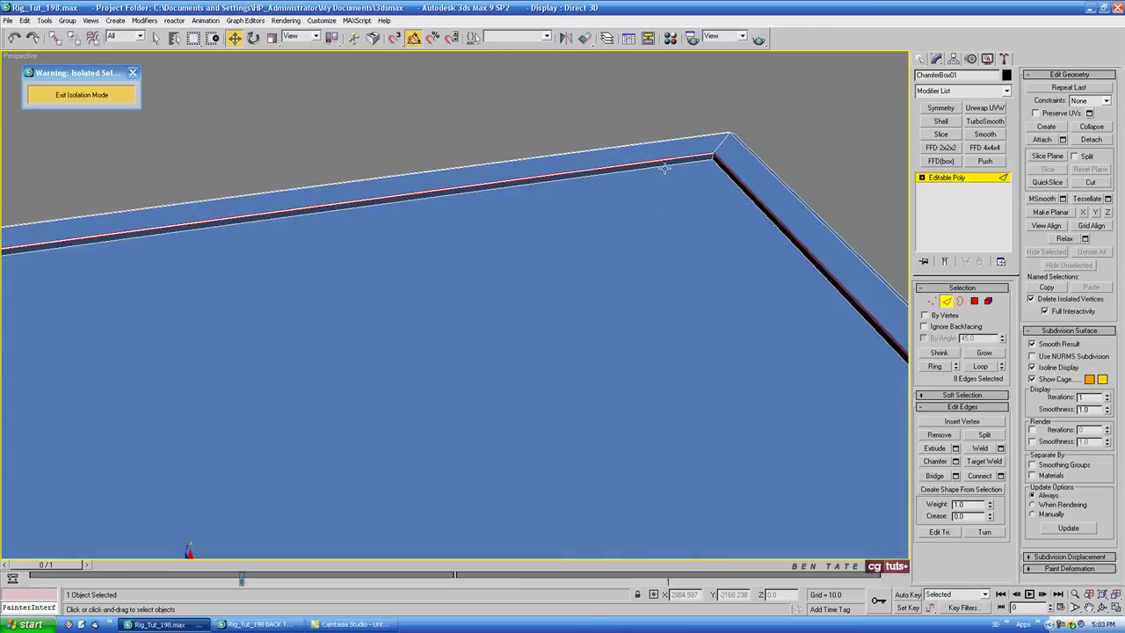
{"action": "left_click", "coordinate": [974, 300]}
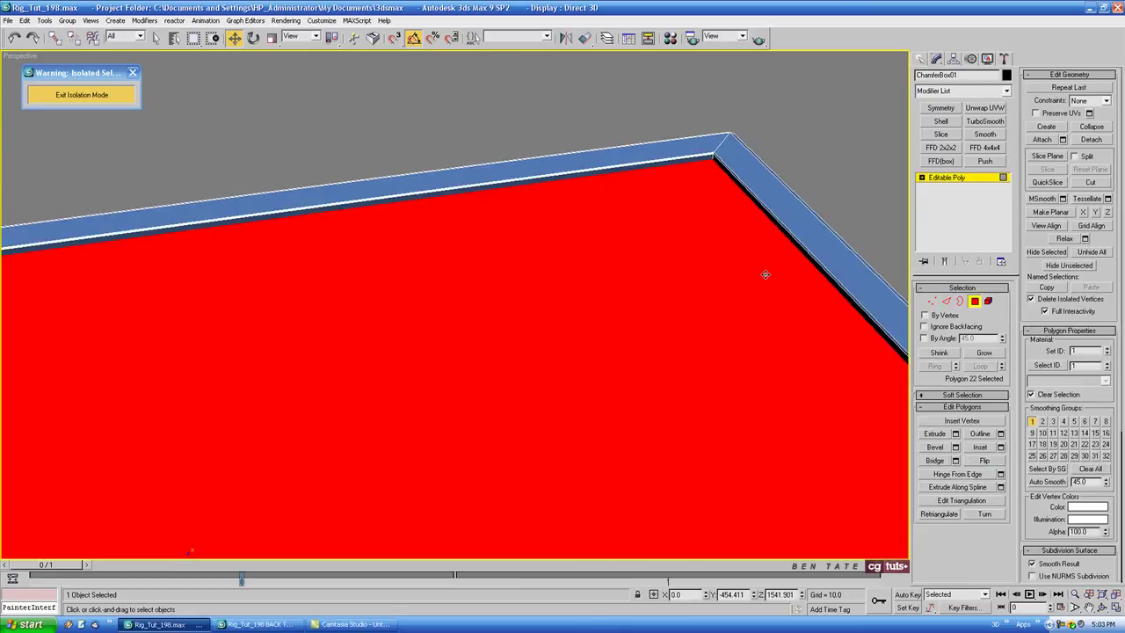
{"action": "left_click", "coordinate": [946, 301]}
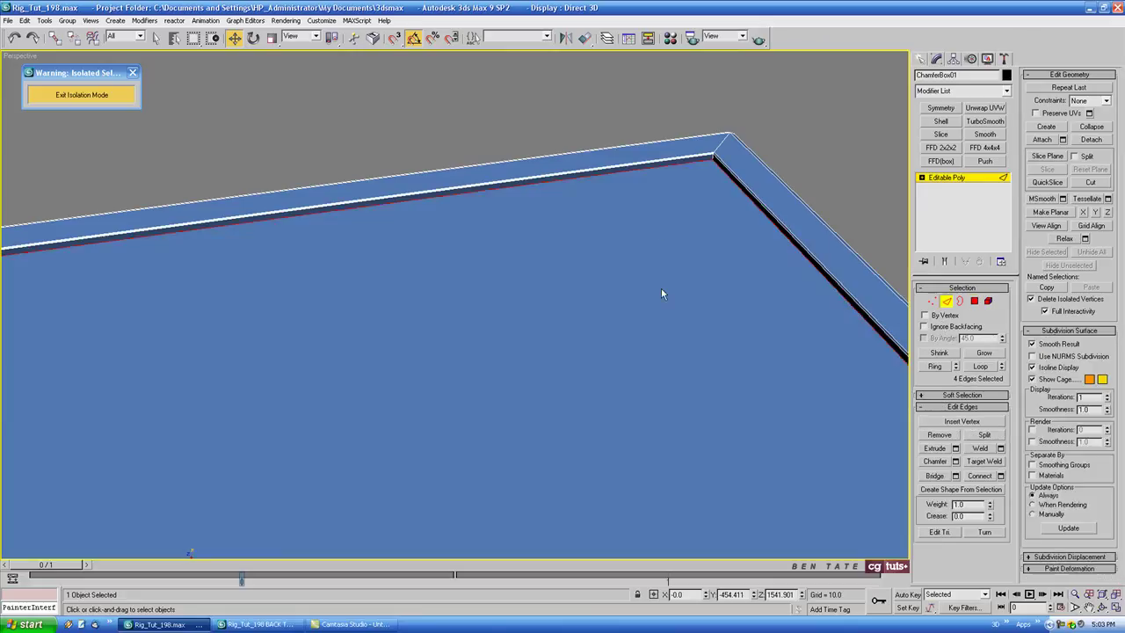
Step: Chamfer the four edges around the recessed floor by 0.81 and leave edge editing
{"action": "middle_click_drag", "start_coordinate": [661, 287], "coordinate": [707, 275], "text": "alt"}
{"action": "left_click_drag", "start_coordinate": [707, 271], "coordinate": [714, 266], "text": "alt"}
{"action": "middle_click_drag", "start_coordinate": [731, 161], "coordinate": [697, 178], "text": "alt"}
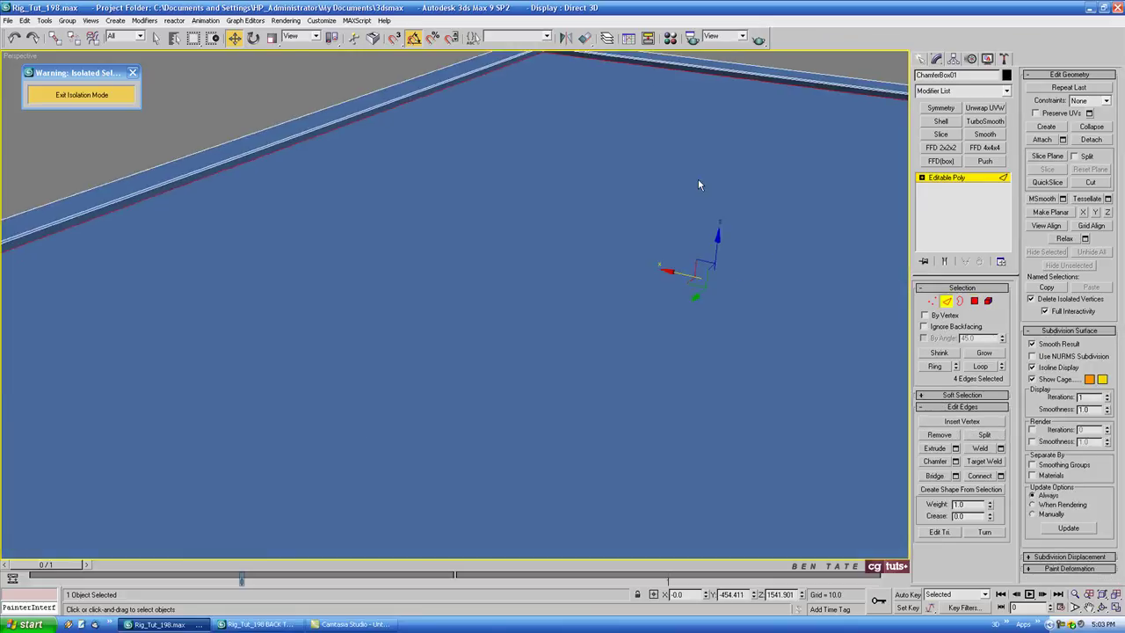
{"action": "scroll", "coordinate": [697, 180], "scroll_direction": "down", "scroll_amount": 4}
{"action": "scroll", "coordinate": [697, 254], "scroll_direction": "up", "scroll_amount": 2}
{"action": "middle_click_drag", "start_coordinate": [670, 216], "coordinate": [536, 323]}
{"action": "scroll", "coordinate": [606, 343], "scroll_direction": "up", "scroll_amount": 4}
{"action": "left_click", "coordinate": [956, 461]}
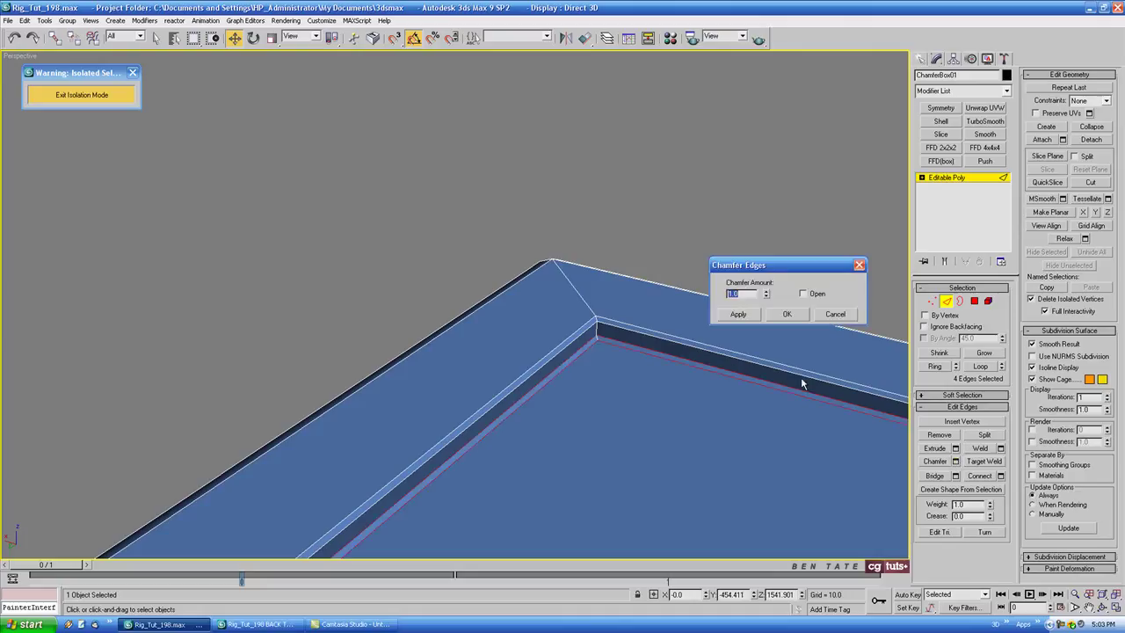
{"action": "left_click_drag", "start_coordinate": [767, 299], "coordinate": [767, 306]}
{"action": "left_click", "coordinate": [786, 315]}
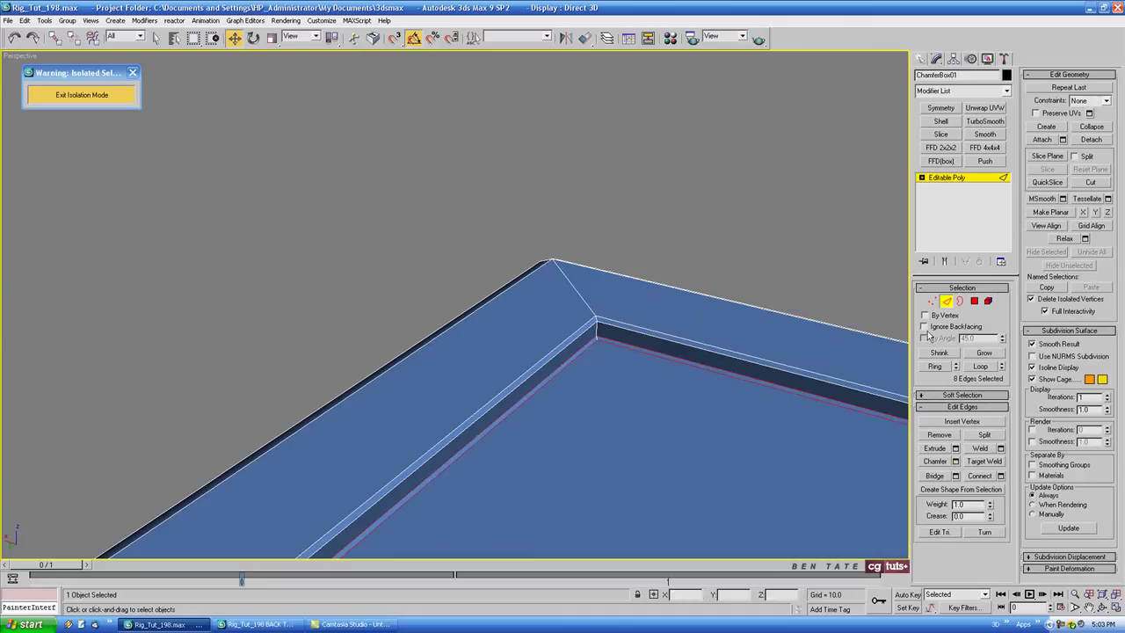
{"action": "left_click", "coordinate": [946, 304]}
Step: Select the open border around the box's underside and cap it
{"action": "scroll", "coordinate": [741, 340], "scroll_direction": "down", "scroll_amount": 6}
{"action": "middle_click_drag", "start_coordinate": [745, 449], "coordinate": [638, 375]}
{"action": "scroll", "coordinate": [660, 319], "scroll_direction": "up", "scroll_amount": 3}
{"action": "key", "text": "3"}
{"action": "left_click", "coordinate": [575, 277], "text": "ctrl"}
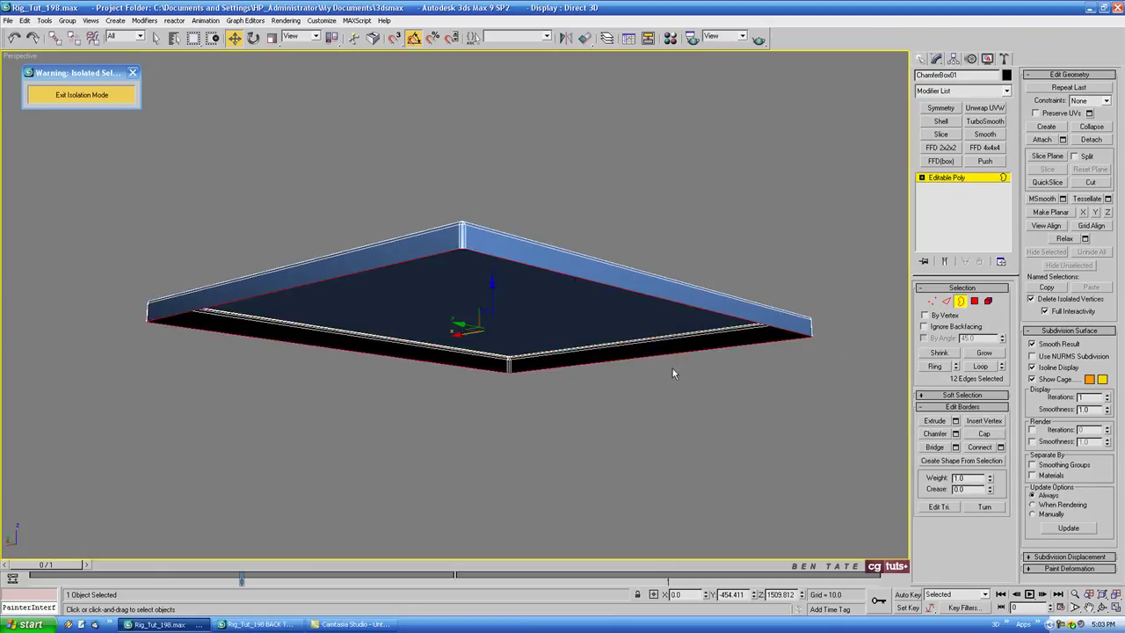
{"action": "left_click", "coordinate": [985, 434]}
{"action": "middle_click_drag", "start_coordinate": [694, 364], "coordinate": [685, 364], "text": "alt"}
{"action": "scroll", "coordinate": [661, 343], "scroll_direction": "up", "scroll_amount": 3}
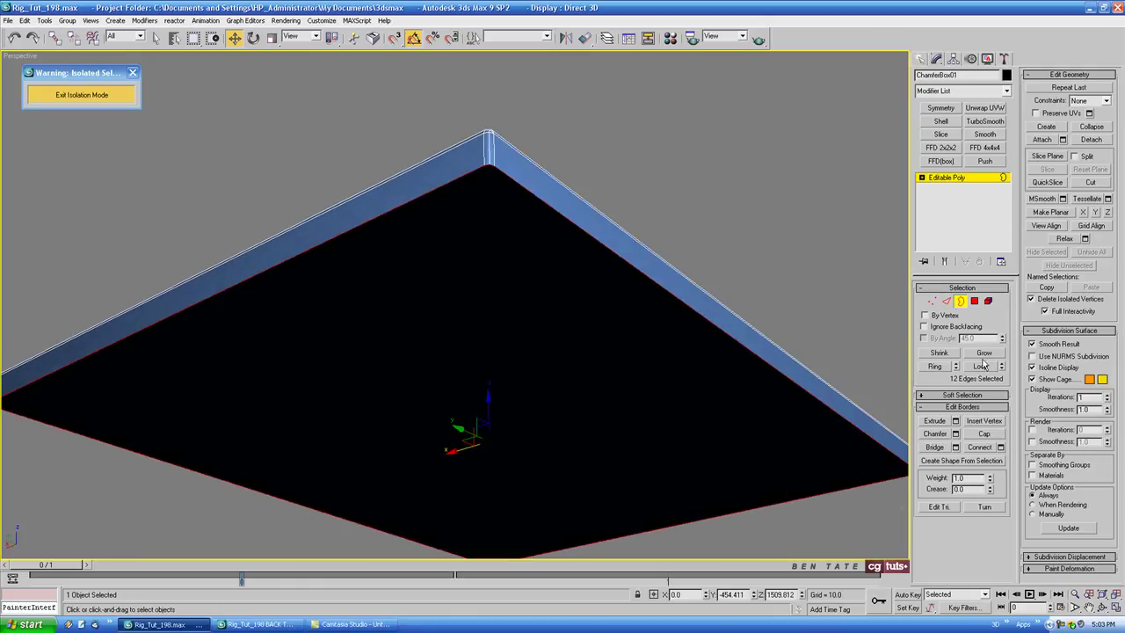
Step: Chamfer the edges around the capped underside by 1.3 and leave edge editing
{"action": "left_click", "coordinate": [945, 301]}
{"action": "middle_click_drag", "start_coordinate": [603, 285], "coordinate": [594, 308], "text": "alt"}
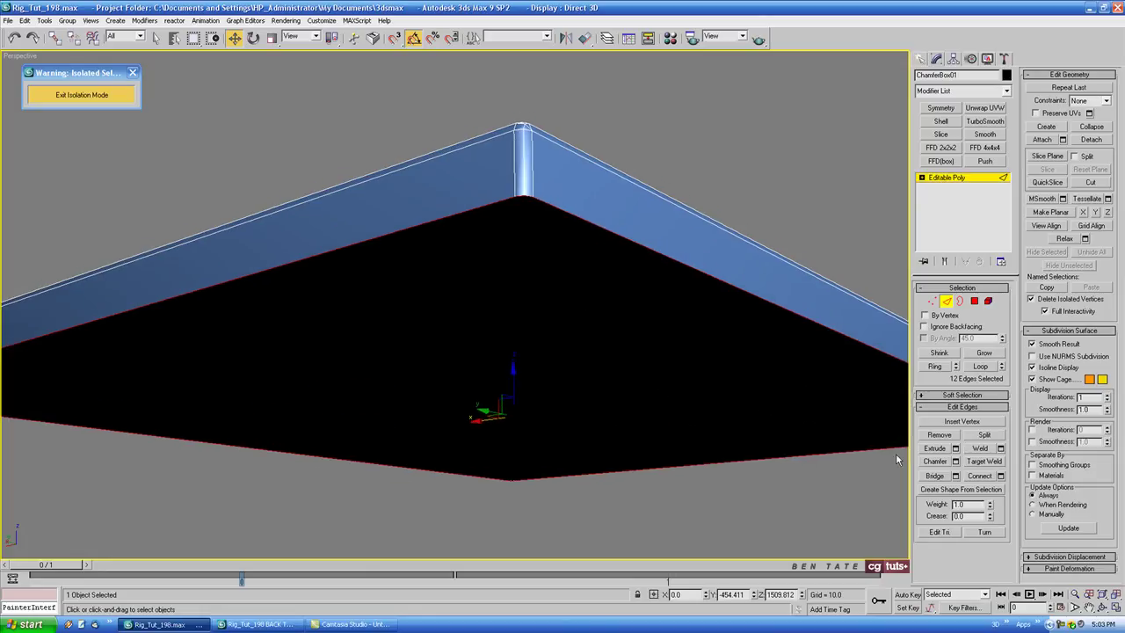
{"action": "left_click", "coordinate": [956, 462]}
{"action": "middle_click_drag", "start_coordinate": [639, 411], "coordinate": [623, 445], "text": "alt"}
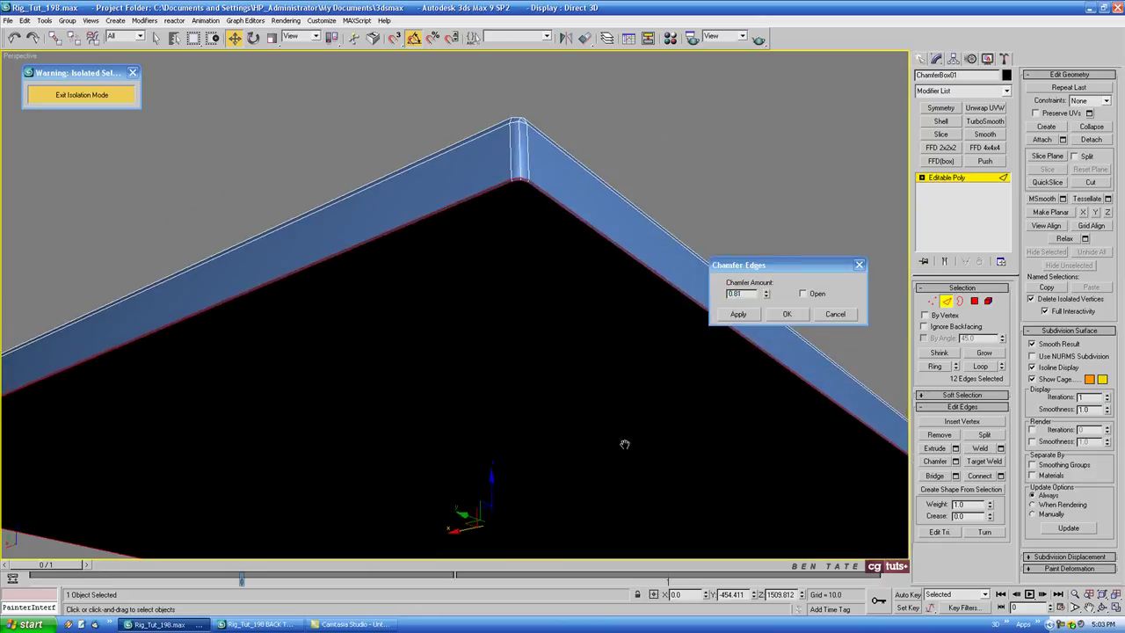
{"action": "left_click_drag", "start_coordinate": [766, 296], "coordinate": [763, 264]}
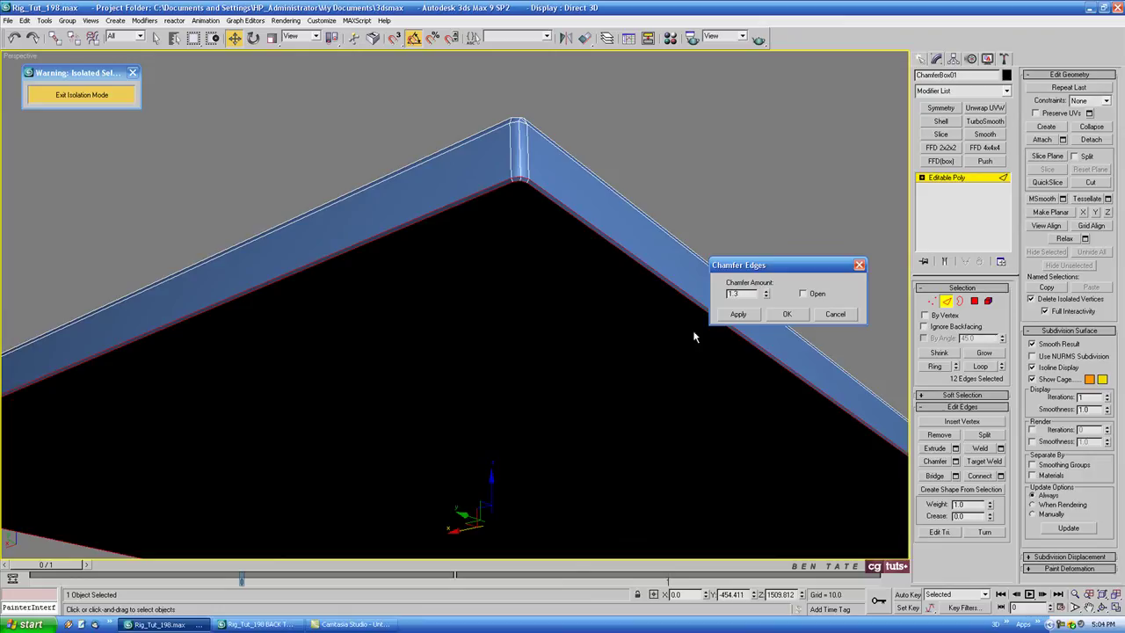
{"action": "left_click", "coordinate": [788, 314]}
{"action": "left_click", "coordinate": [946, 301]}
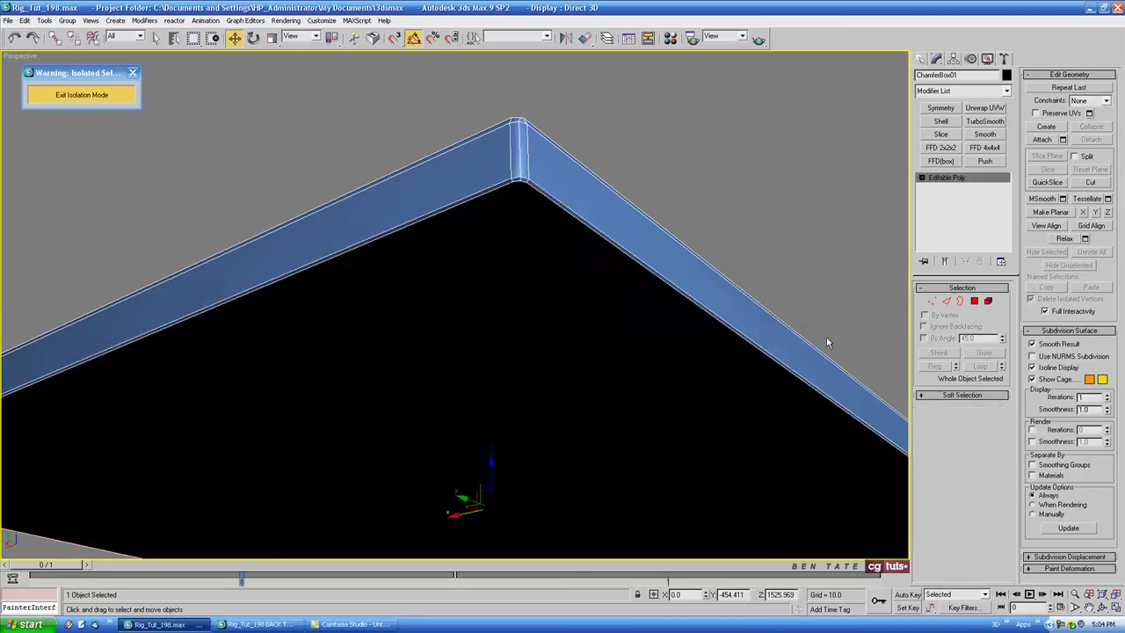
Step: Inspect the roof's chamfered edges and recessed panel with the edge display switched off and on
{"action": "scroll", "coordinate": [713, 355], "scroll_direction": "down", "scroll_amount": 5}
{"action": "middle_click_drag", "start_coordinate": [713, 362], "coordinate": [568, 400], "text": "alt"}
{"action": "scroll", "coordinate": [620, 410], "scroll_direction": "up", "scroll_amount": 5}
{"action": "key", "text": "F4"}
{"action": "scroll", "coordinate": [588, 405], "scroll_direction": "down", "scroll_amount": 4}
{"action": "key", "text": "F4"}
{"action": "scroll", "coordinate": [592, 420], "scroll_direction": "up", "scroll_amount": 4}
{"action": "scroll", "coordinate": [668, 420], "scroll_direction": "up", "scroll_amount": 3}
Step: Exit isolation and, in the maximized side view at frame 1, lower the roof slightly to Z 1525.709 against the blueprint
{"action": "left_click", "coordinate": [82, 94]}
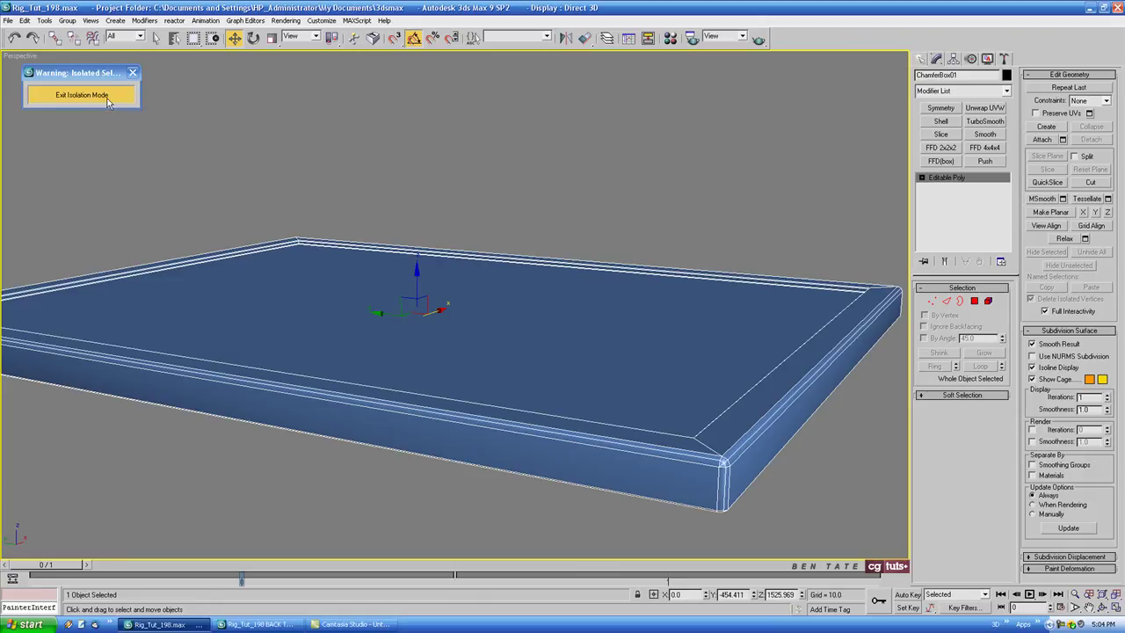
{"action": "key", "text": "alt+w"}
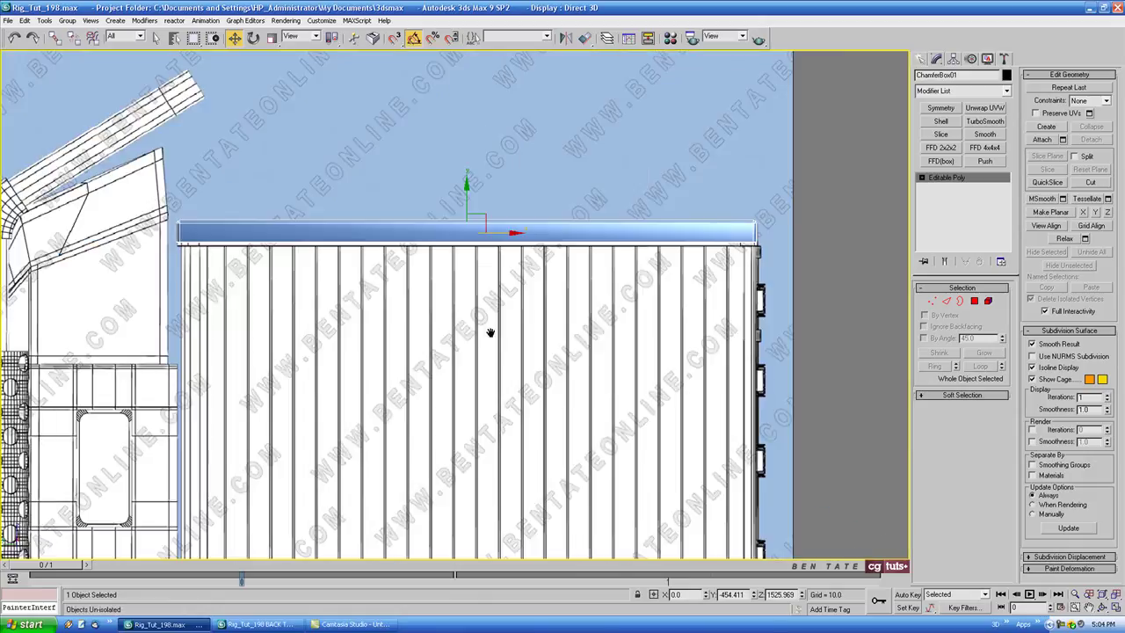
{"action": "middle_click_drag", "start_coordinate": [490, 332], "coordinate": [525, 253]}
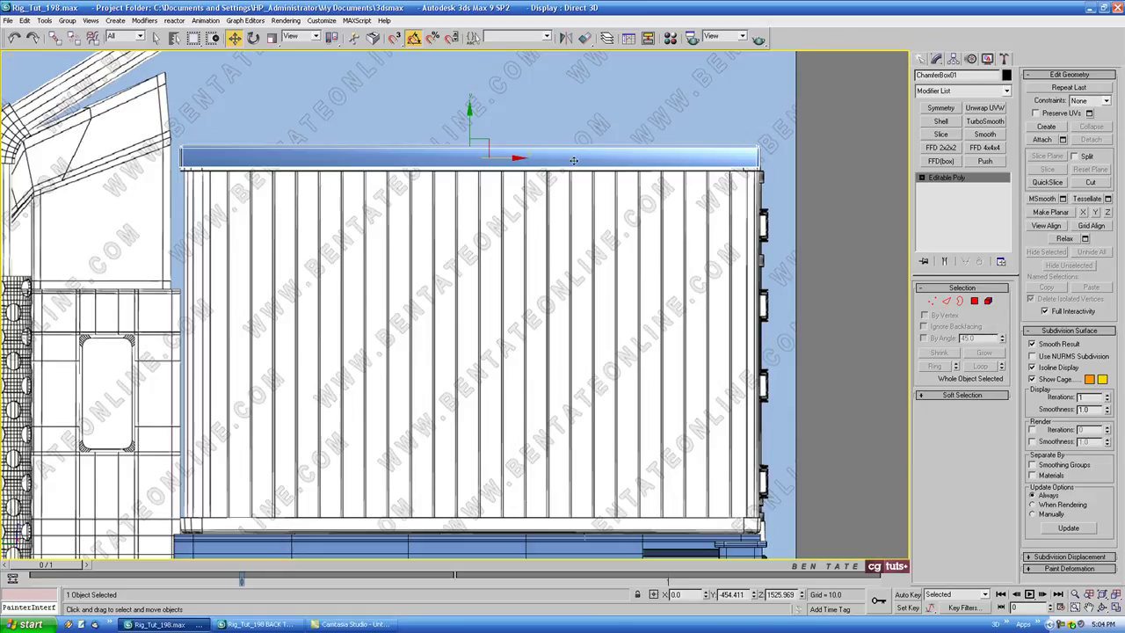
{"action": "key", "text": "period"}
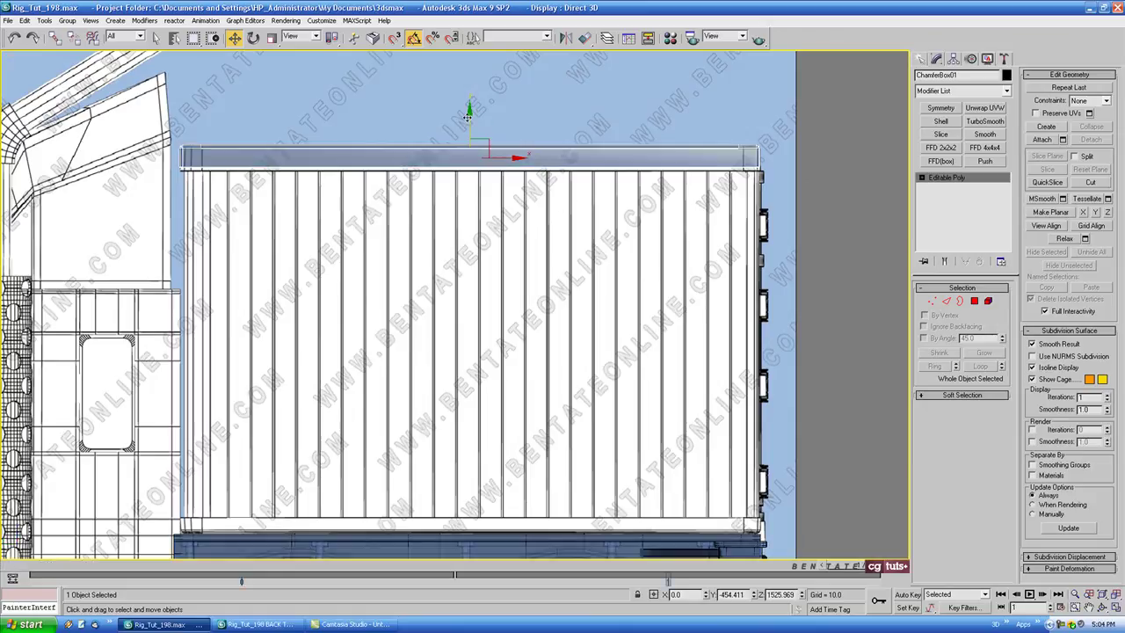
{"action": "left_click_drag", "start_coordinate": [469, 118], "coordinate": [469, 118]}
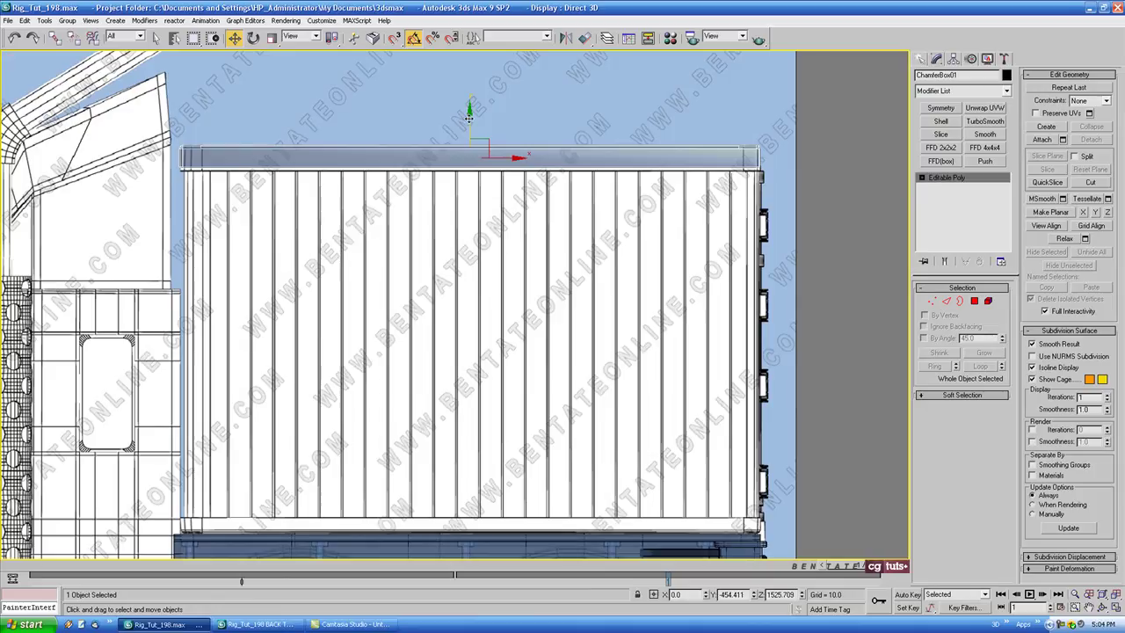
Step: Lower the vertices around the roof's bottom edge to Z 1505.733 to match the side blueprint, and leave vertex editing
{"action": "left_click", "coordinate": [932, 300]}
{"action": "left_click_drag", "start_coordinate": [144, 209], "coordinate": [826, 161]}
{"action": "middle_click_drag", "start_coordinate": [612, 172], "coordinate": [621, 231]}
{"action": "scroll", "coordinate": [581, 197], "scroll_direction": "up", "scroll_amount": 3}
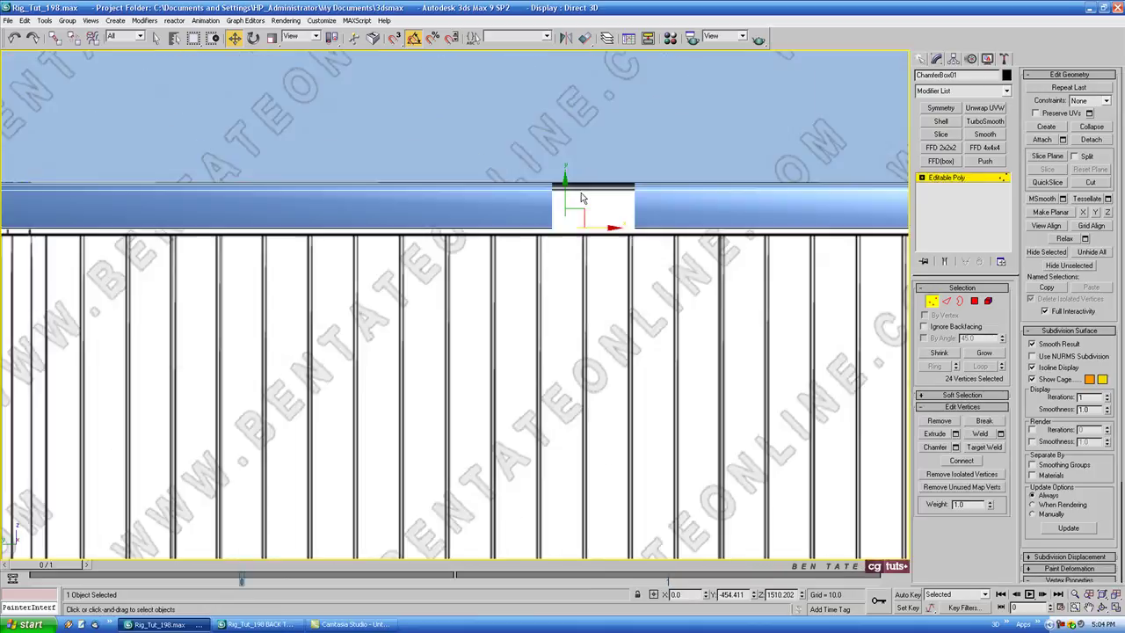
{"action": "left_click_drag", "start_coordinate": [565, 194], "coordinate": [565, 197]}
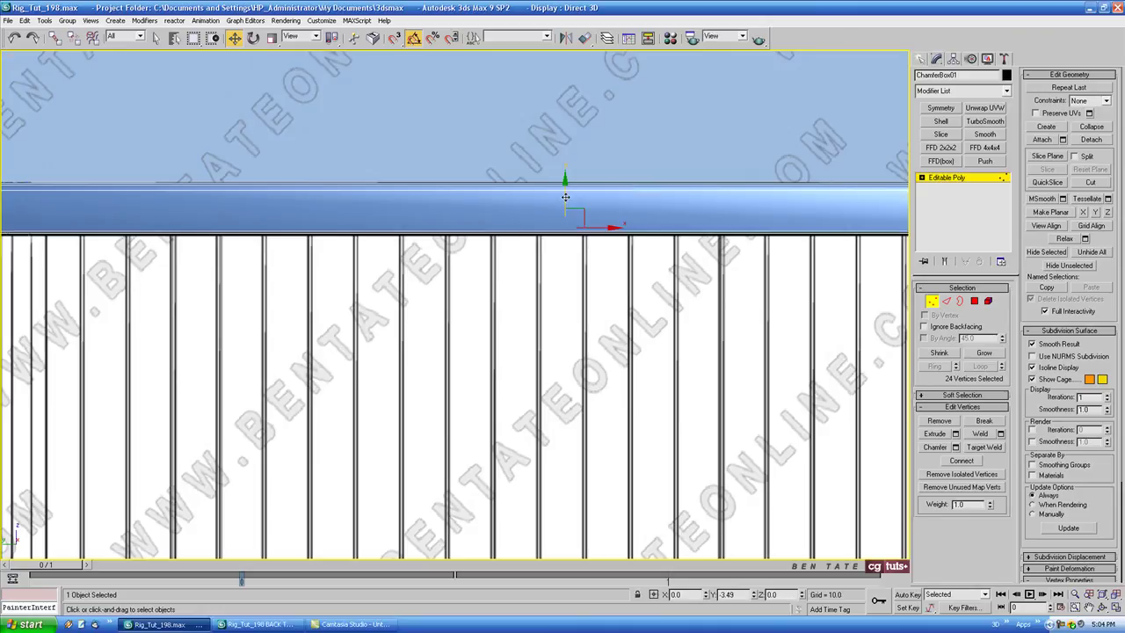
{"action": "scroll", "coordinate": [565, 197], "scroll_direction": "down", "scroll_amount": 4}
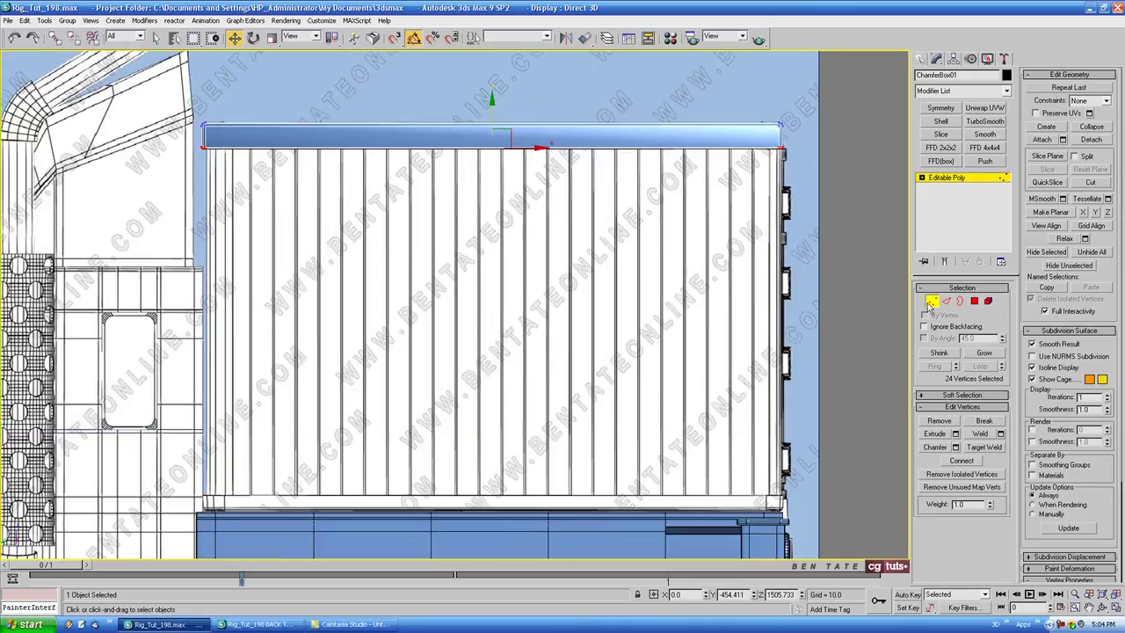
{"action": "left_click", "coordinate": [931, 303]}
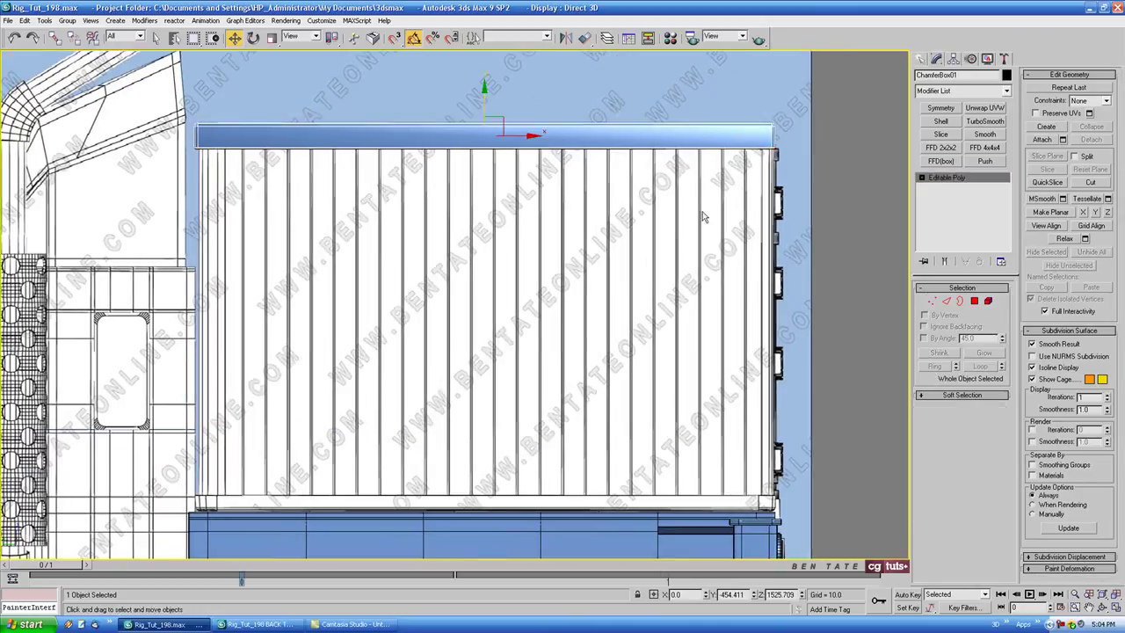
Step: Center the roof's pivot on the object and turn off pivot-only adjustment
{"action": "left_click", "coordinate": [953, 58]}
{"action": "left_click", "coordinate": [961, 133]}
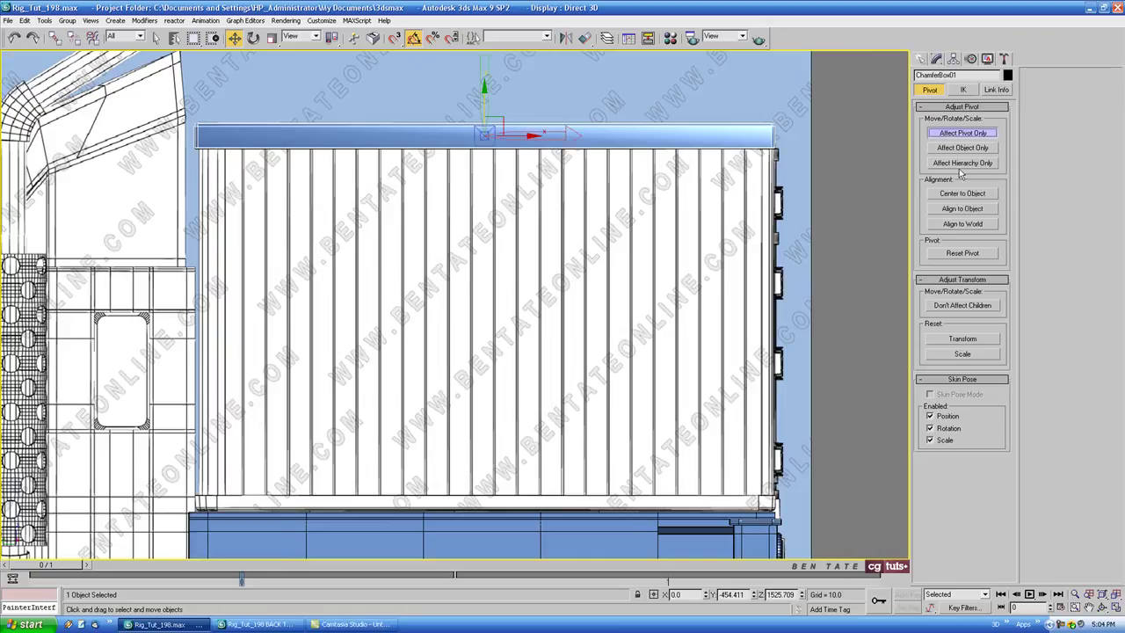
{"action": "left_click", "coordinate": [962, 192]}
{"action": "left_click", "coordinate": [963, 137]}
{"action": "middle_click_drag", "start_coordinate": [668, 97], "coordinate": [671, 101]}
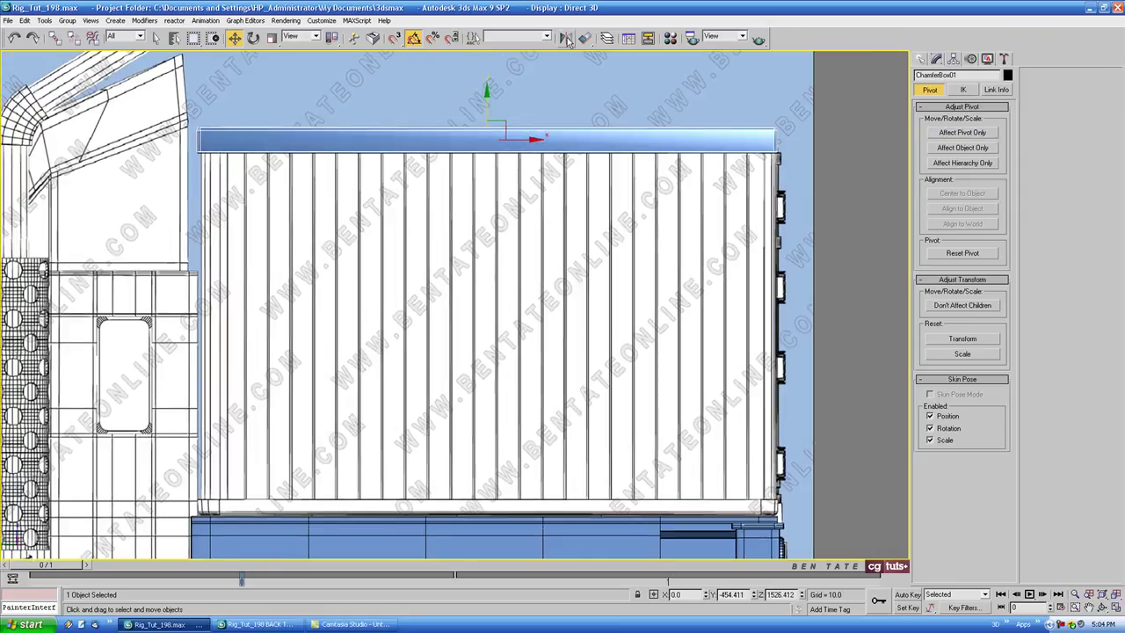
Step: Mirror the roof along the Y axis as a duplicate to serve as the container's floor
{"action": "left_click", "coordinate": [565, 38]}
{"action": "left_click", "coordinate": [539, 257]}
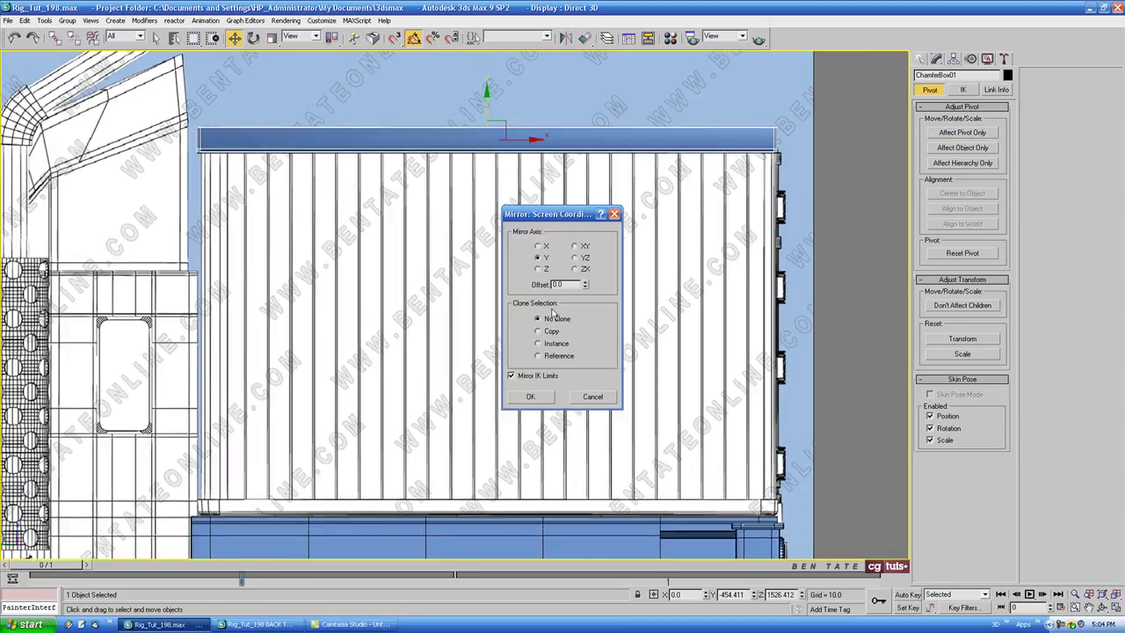
{"action": "left_click", "coordinate": [534, 397]}
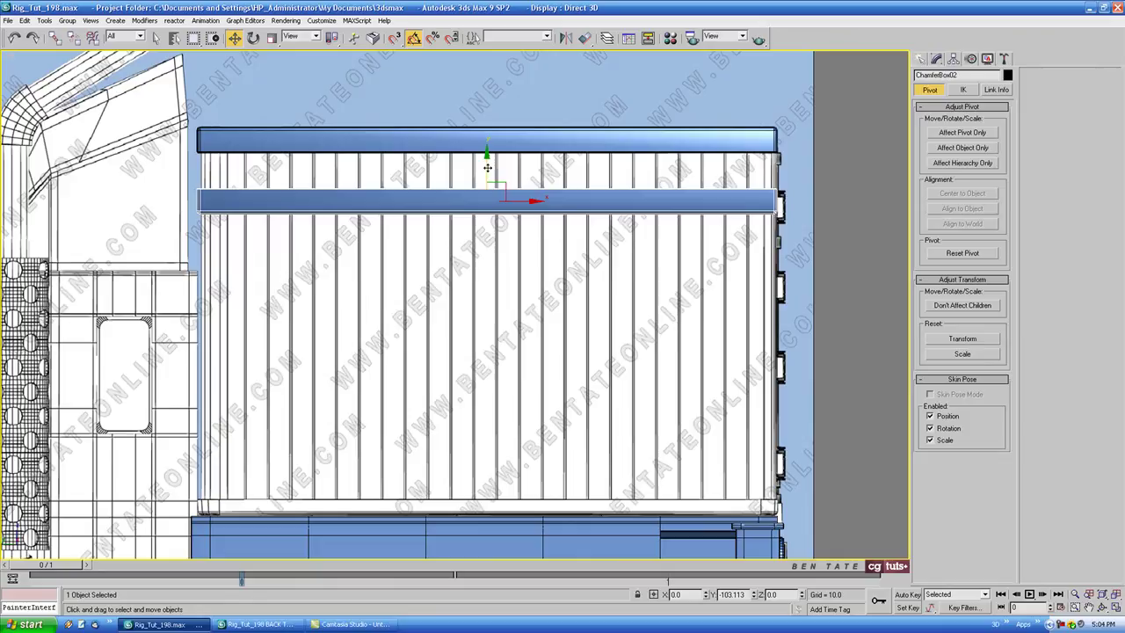
Step: Move the mirrored duplicate straight down to Z 919.481 so it sits just above the truck's chassis
{"action": "left_click_drag", "start_coordinate": [487, 167], "coordinate": [488, 429]}
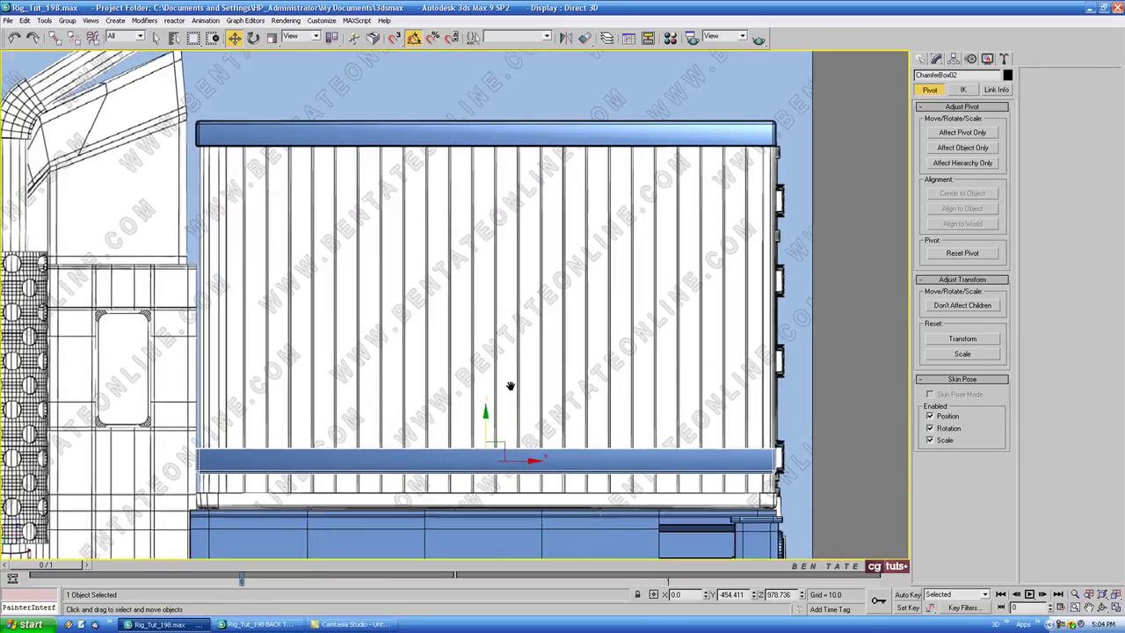
{"action": "scroll", "coordinate": [528, 255], "scroll_direction": "up", "scroll_amount": 3}
{"action": "scroll", "coordinate": [529, 255], "scroll_direction": "down", "scroll_amount": 1}
{"action": "key", "text": "F3"}
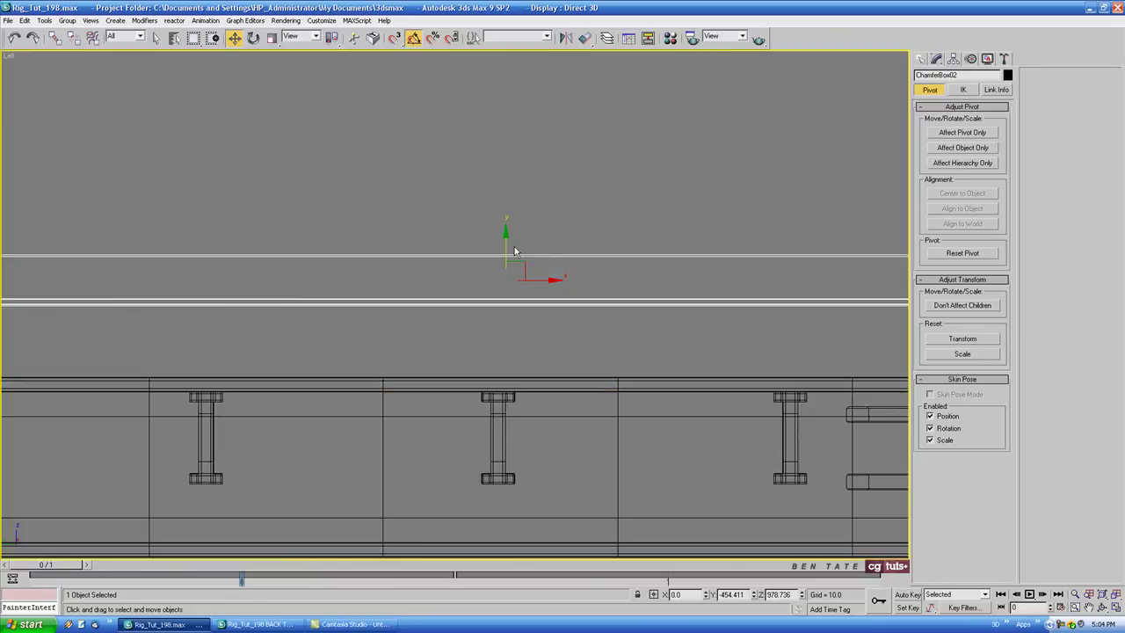
{"action": "left_click_drag", "start_coordinate": [506, 246], "coordinate": [508, 311]}
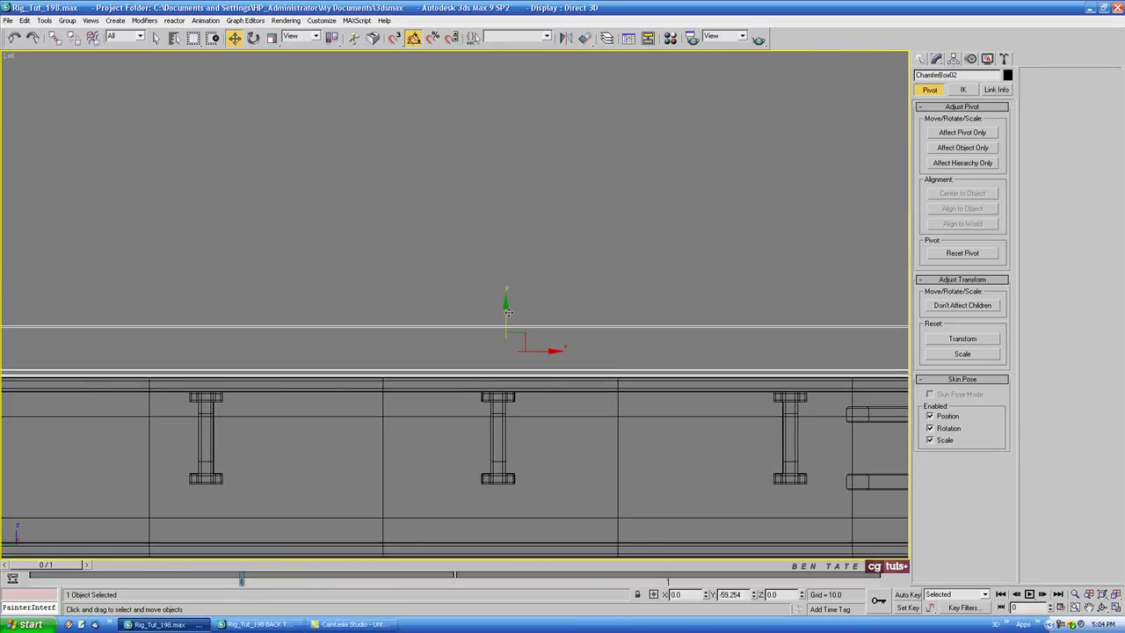
{"action": "scroll", "coordinate": [524, 242], "scroll_direction": "down", "scroll_amount": 4}
{"action": "key", "text": "F3"}
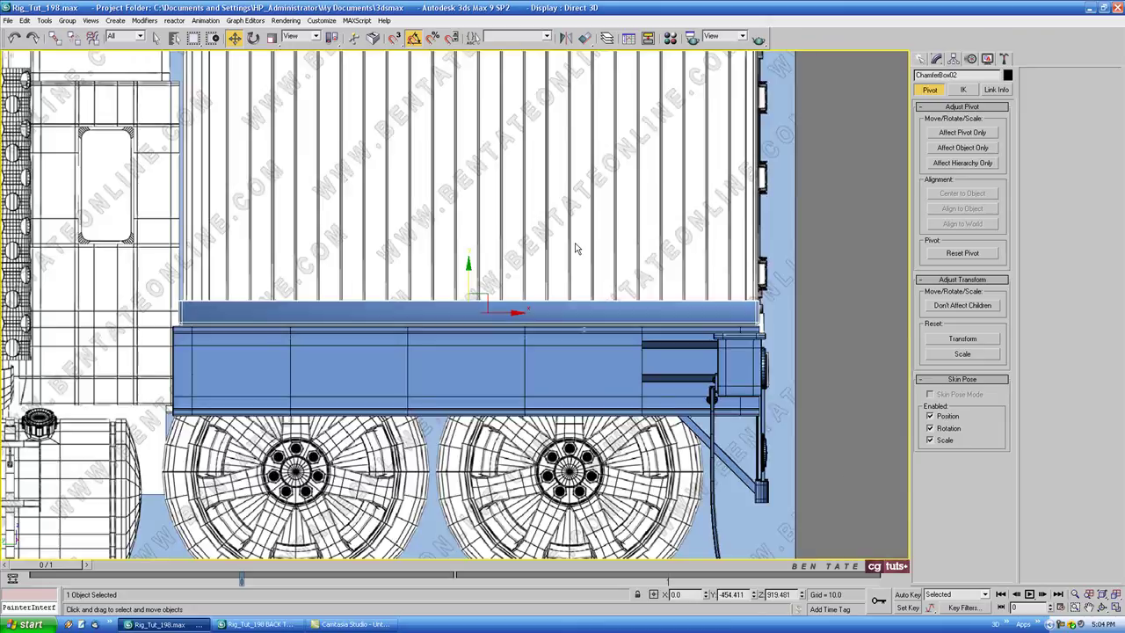
Step: Make the floor piece see-through and lower its upper-edge vertices to Z 925.878 to match the blueprint, then leave vertex editing
{"action": "key", "text": "alt+x"}
{"action": "left_click", "coordinate": [936, 58]}
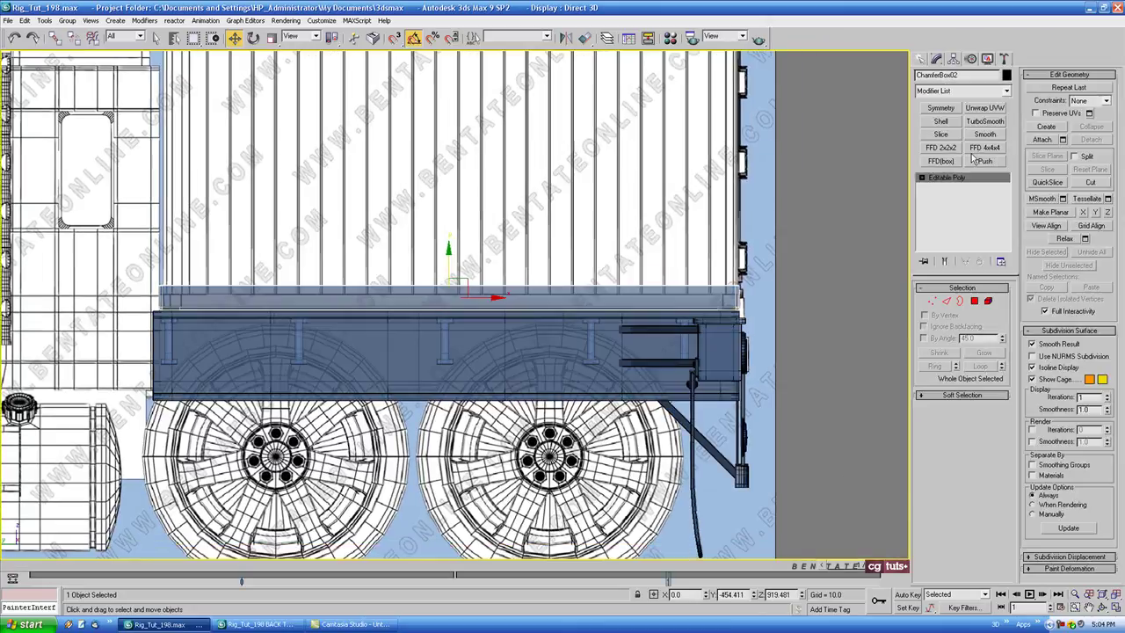
{"action": "left_click", "coordinate": [933, 302]}
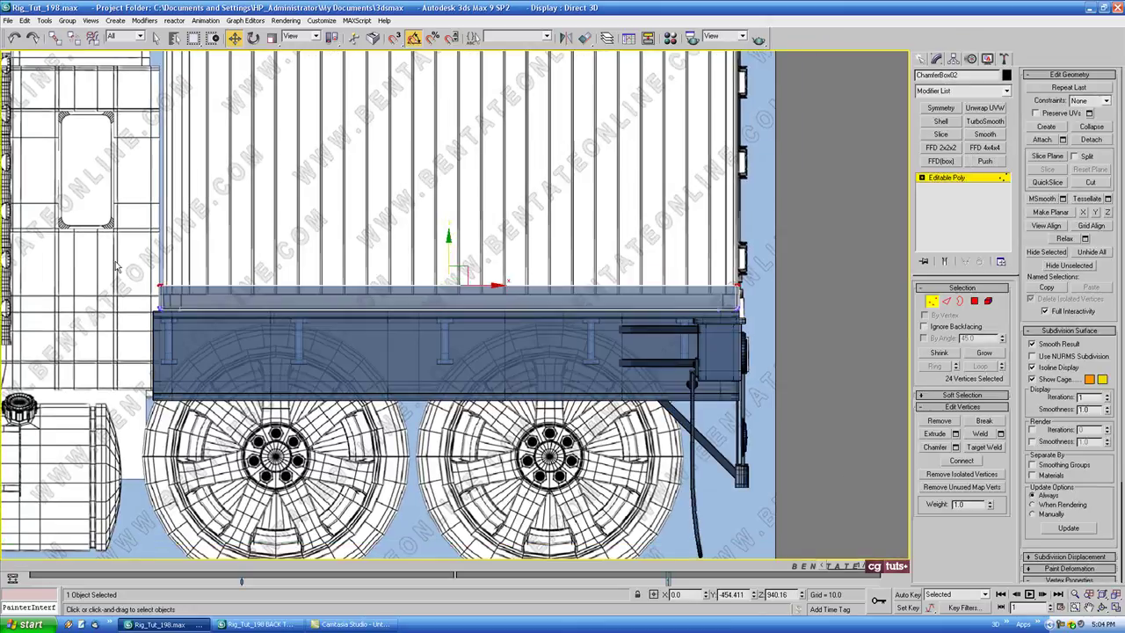
{"action": "left_click_drag", "start_coordinate": [118, 262], "coordinate": [835, 296]}
{"action": "scroll", "coordinate": [551, 304], "scroll_direction": "up", "scroll_amount": 4}
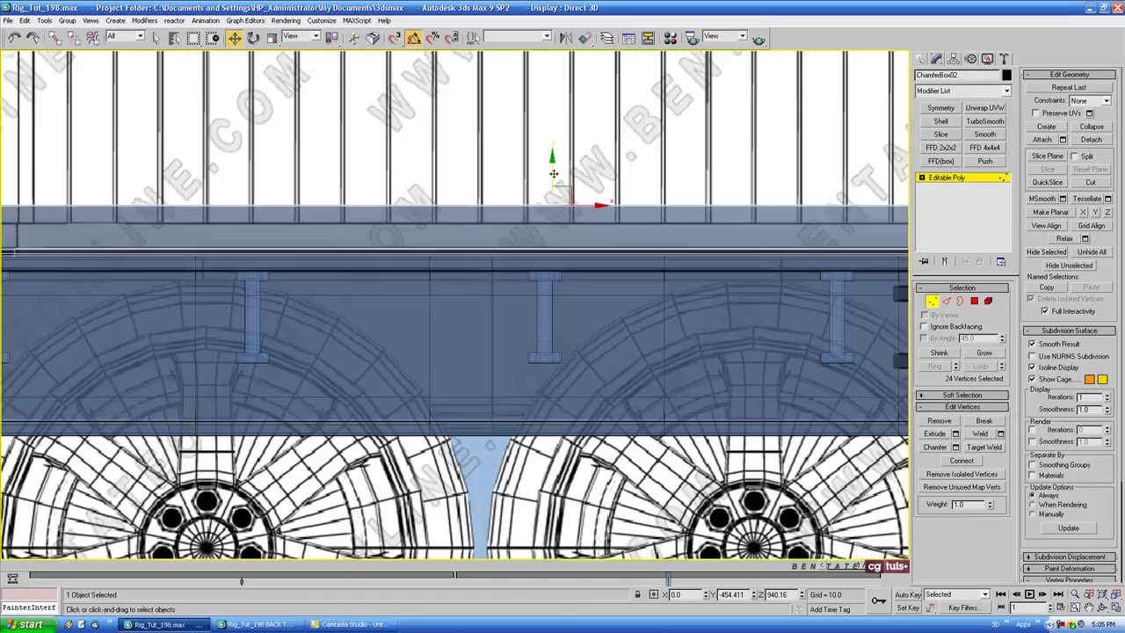
{"action": "left_click_drag", "start_coordinate": [554, 174], "coordinate": [553, 191]}
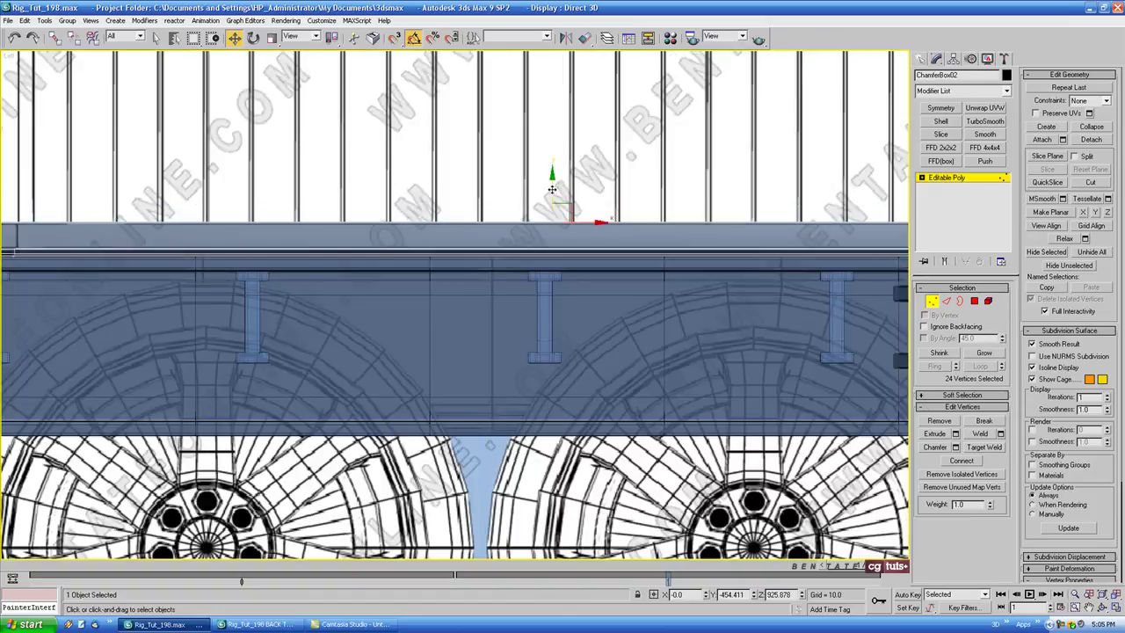
{"action": "scroll", "coordinate": [553, 193], "scroll_direction": "down", "scroll_amount": 4}
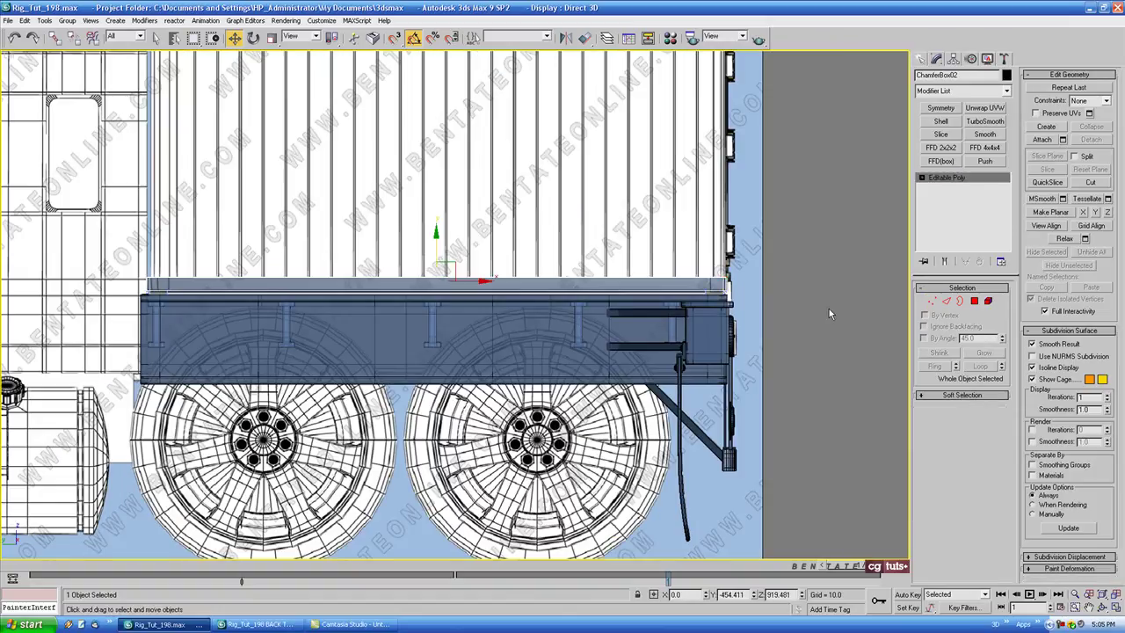
Step: Return to frame 0 and inspect the container's roof and floor over the chassis in the perspective view
{"action": "key", "text": "comma"}
{"action": "key", "text": "p"}
{"action": "middle_click_drag", "start_coordinate": [815, 314], "coordinate": [640, 254]}
{"action": "scroll", "coordinate": [663, 238], "scroll_direction": "down", "scroll_amount": 10}
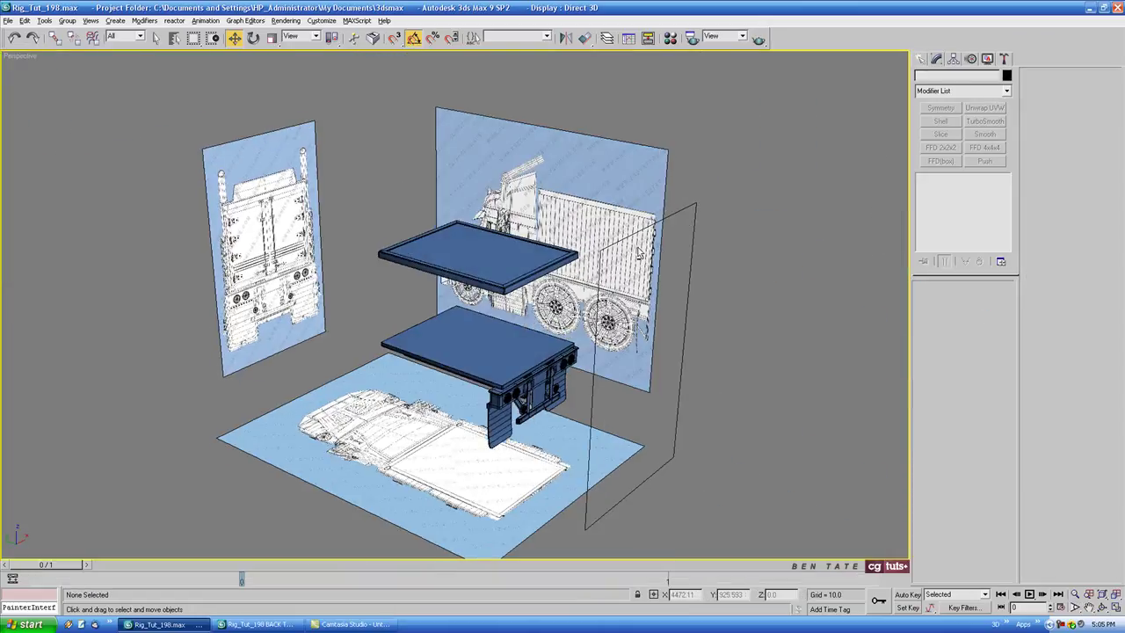
{"action": "scroll", "coordinate": [615, 241], "scroll_direction": "up", "scroll_amount": 5}
{"action": "middle_click_drag", "start_coordinate": [582, 227], "coordinate": [676, 230], "text": "alt"}
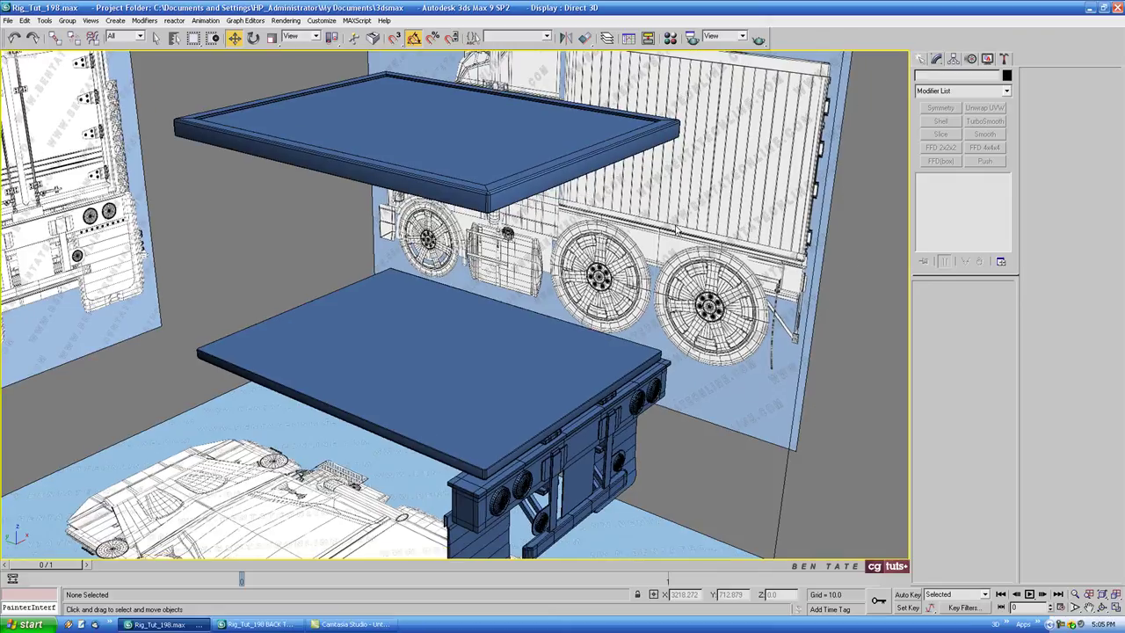